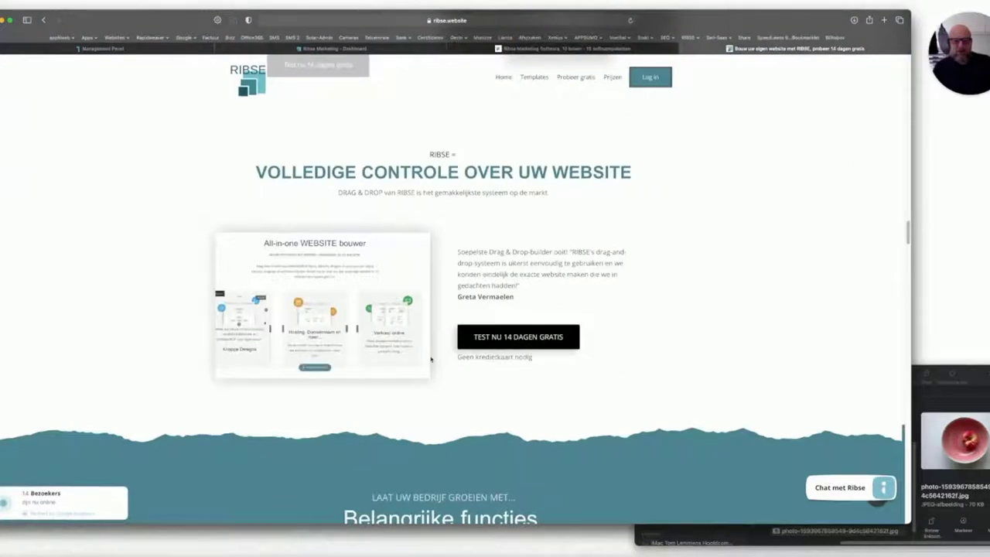
Start the free 14-day trial, choose 'Bouw uw website', and scroll the template gallery to Restaurant 2.
click(511, 340)
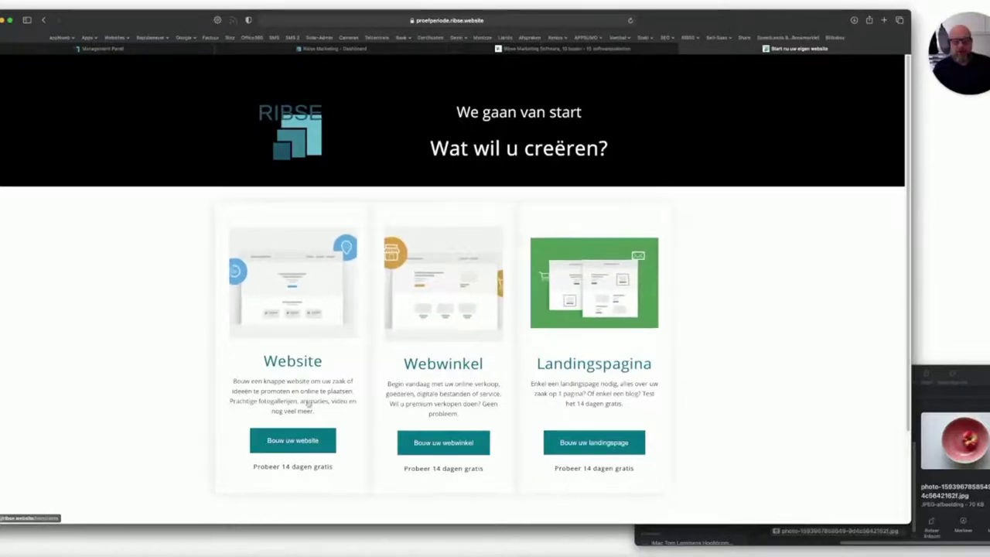
click(289, 440)
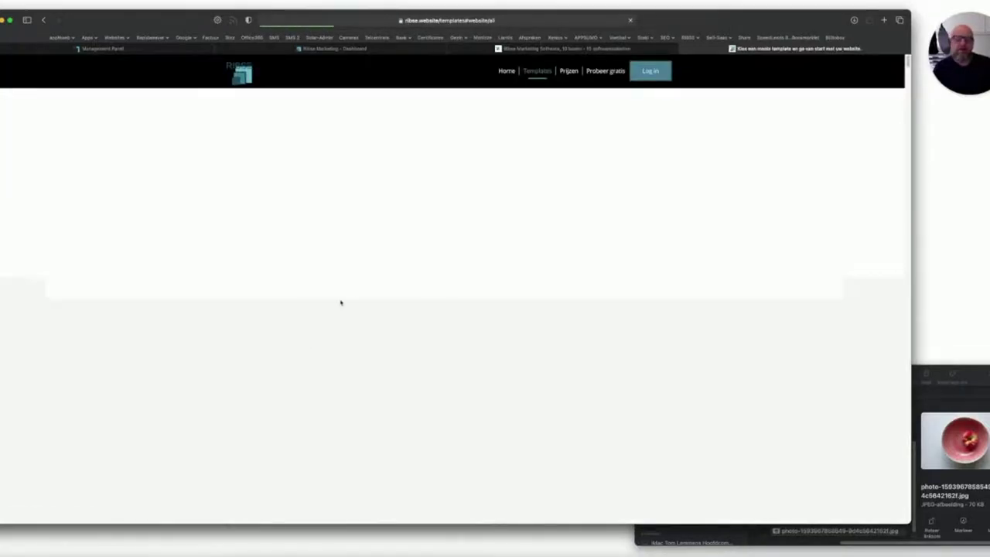
scroll(252, 361, down, 10)
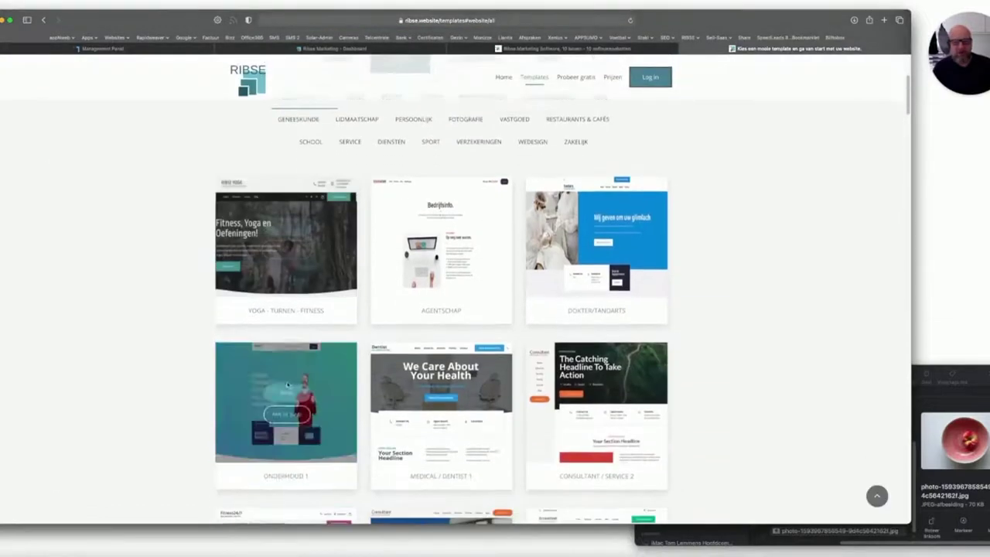
scroll(310, 396, down, 1)
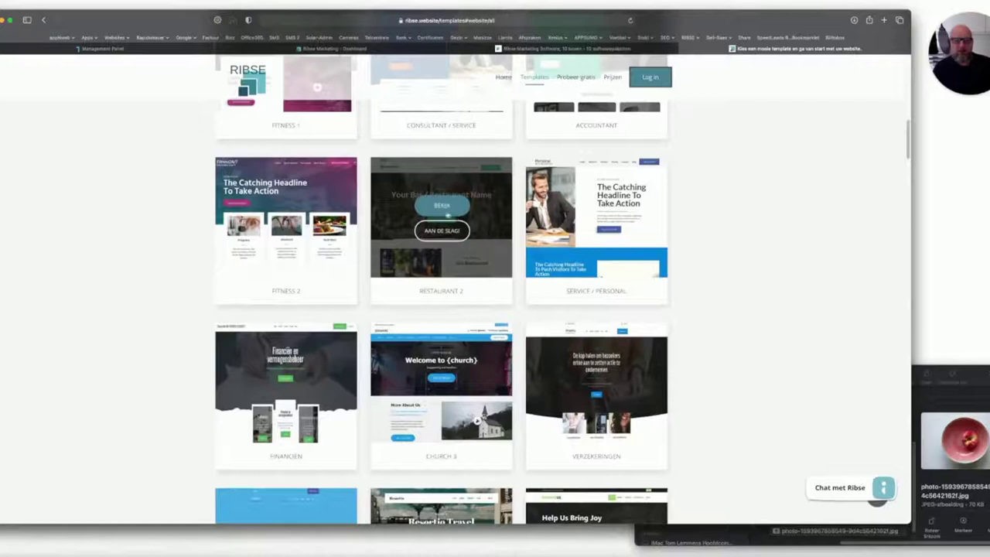
Look through the Restaurant 2 template preview, close it, then start building with 'AAN DE SLAG'.
click(440, 206)
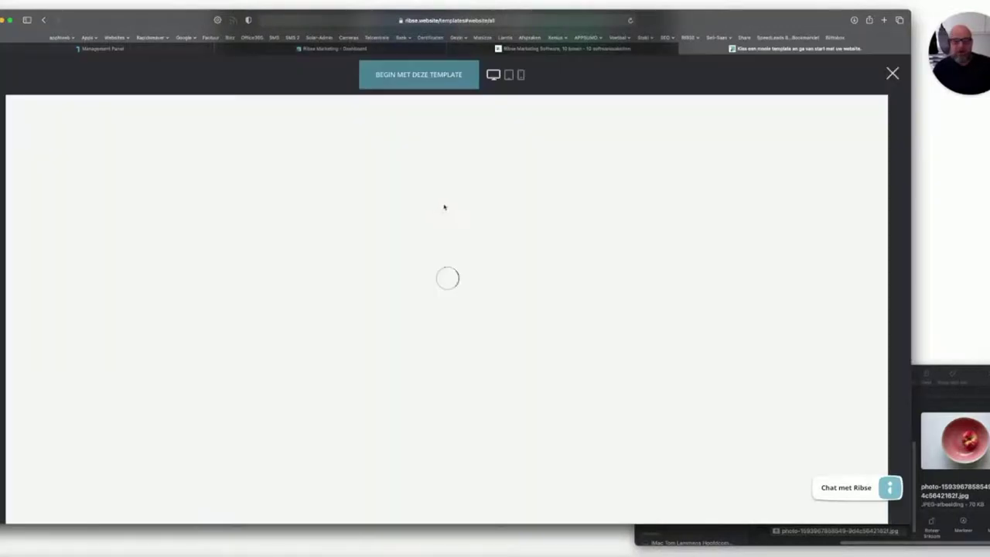
scroll(487, 247, down, 10)
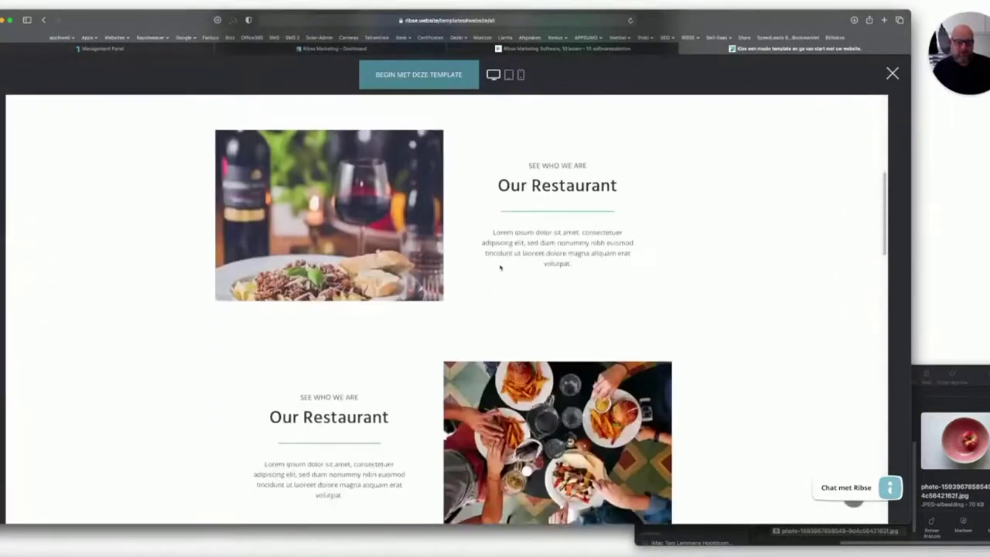
scroll(499, 268, down, 15)
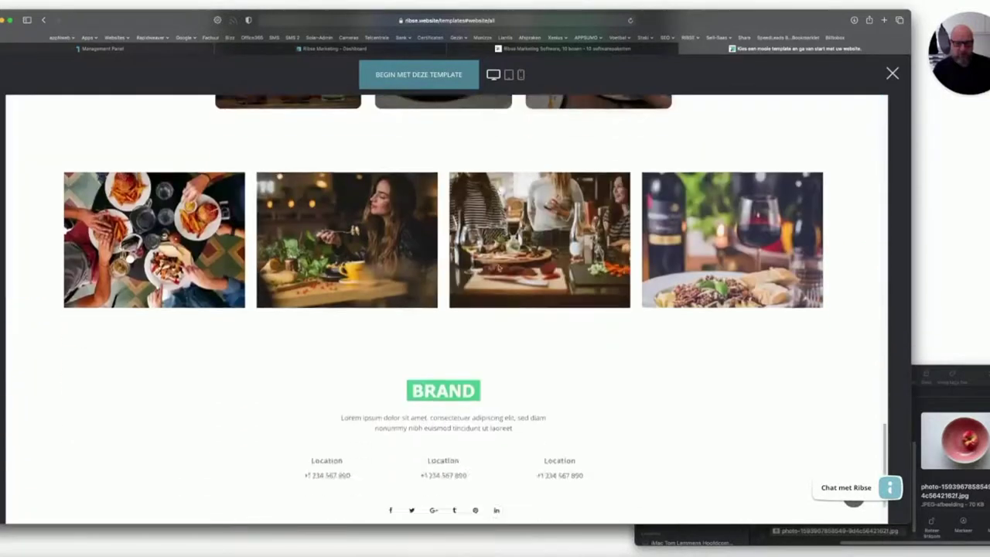
scroll(498, 267, up, 20)
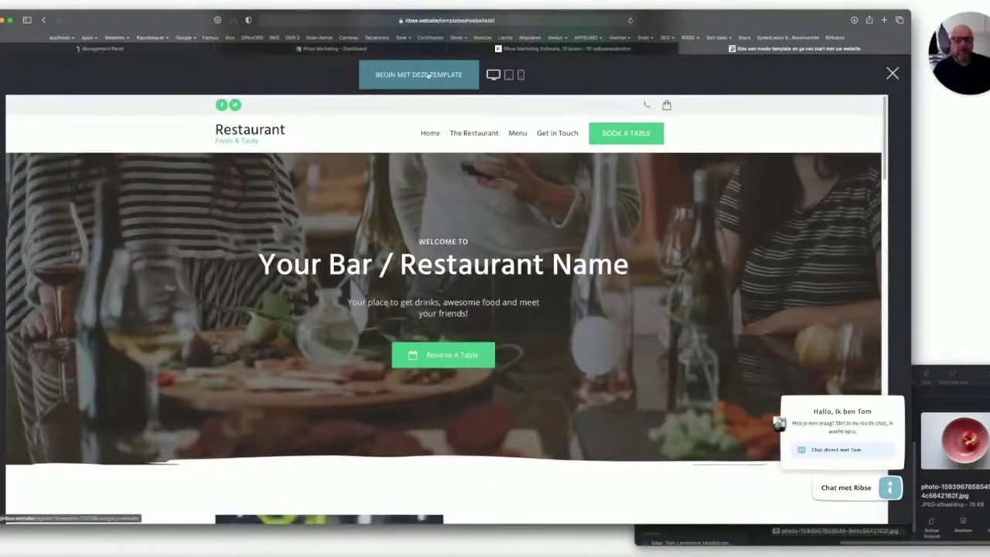
click(892, 72)
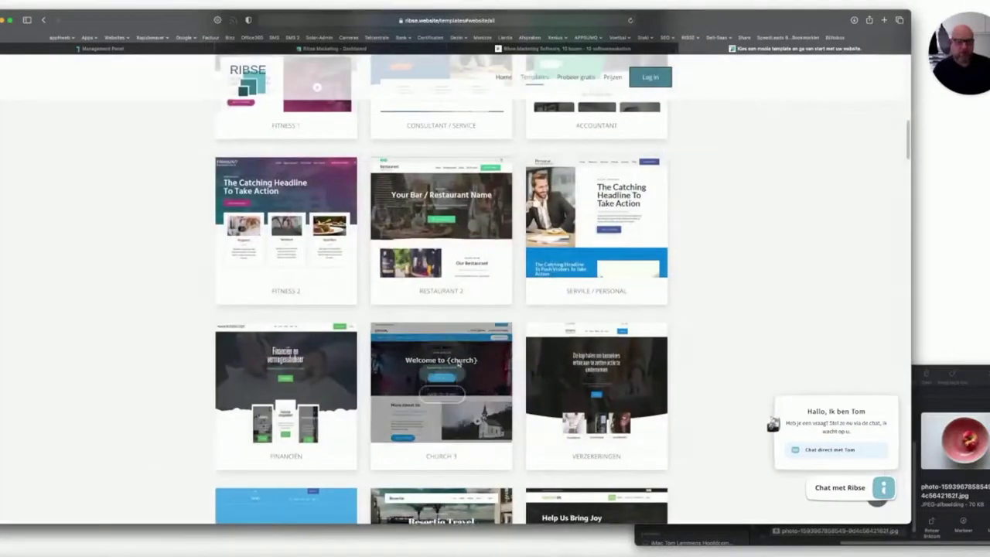
scroll(458, 365, down, 3)
scroll(440, 293, up, 4)
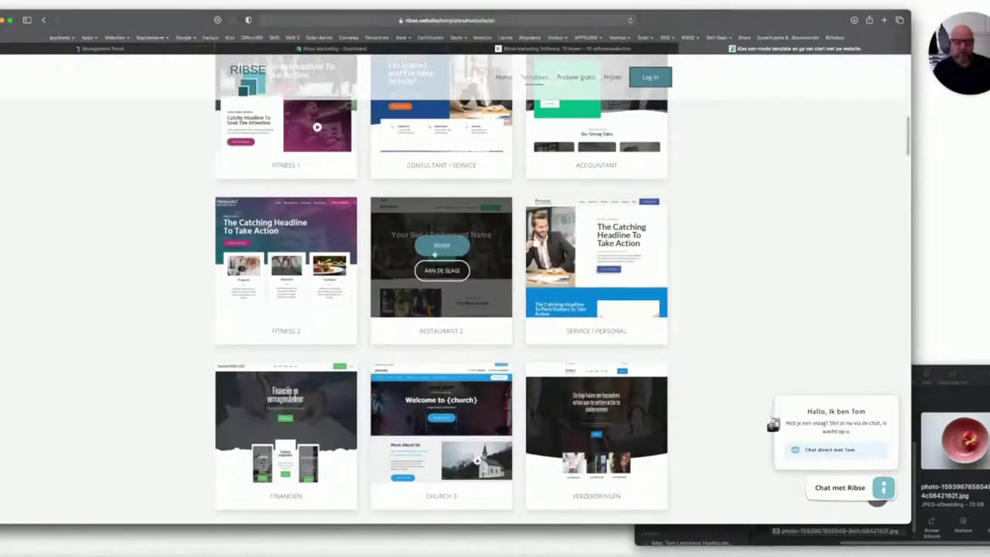
click(442, 269)
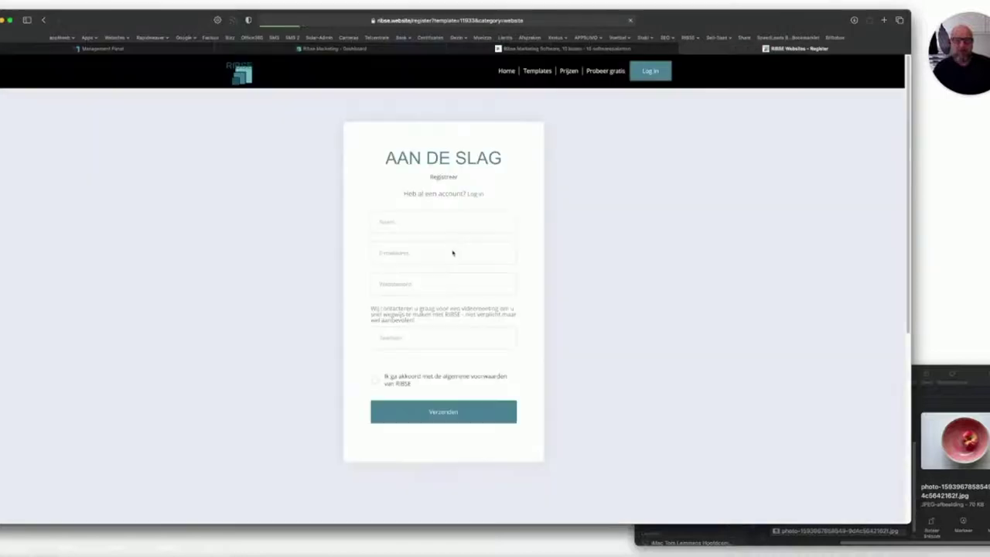
Enter the full name, the e-mail address and a self-chosen password in the registration form.
click(414, 226)
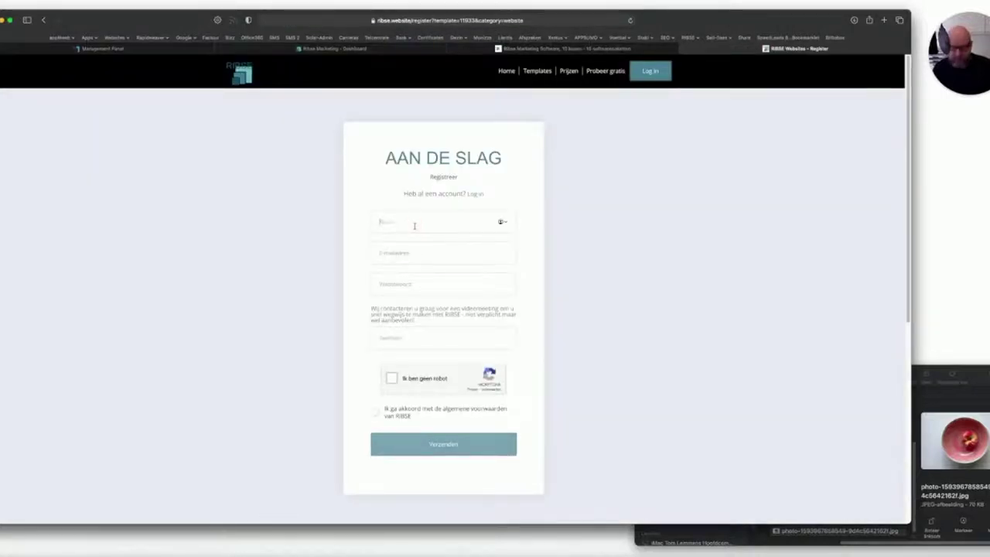
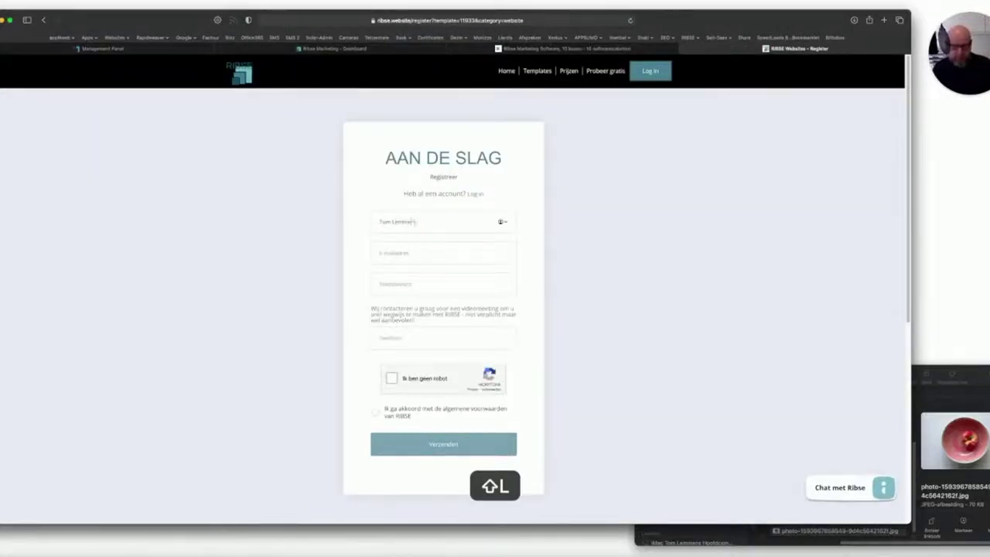
key(Tab)
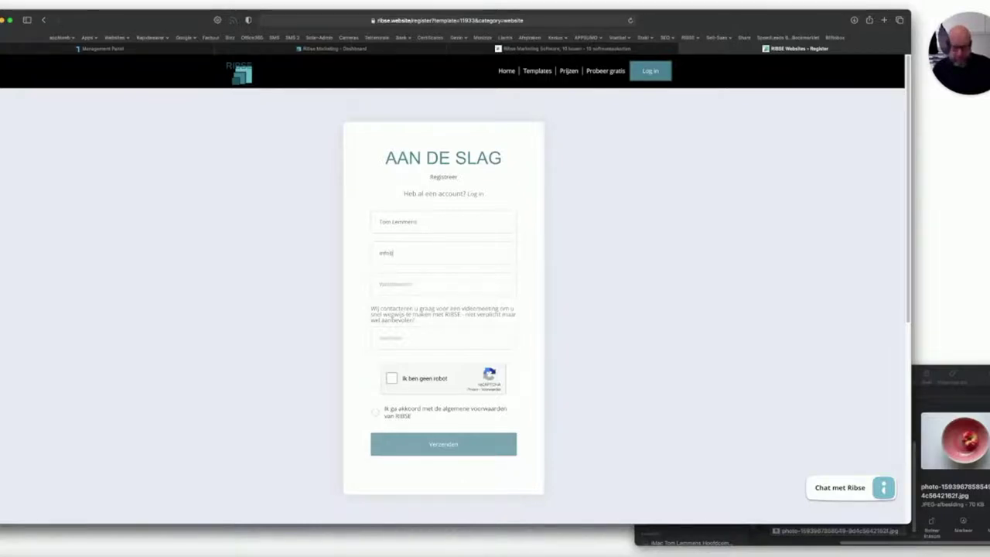
key(Tab)
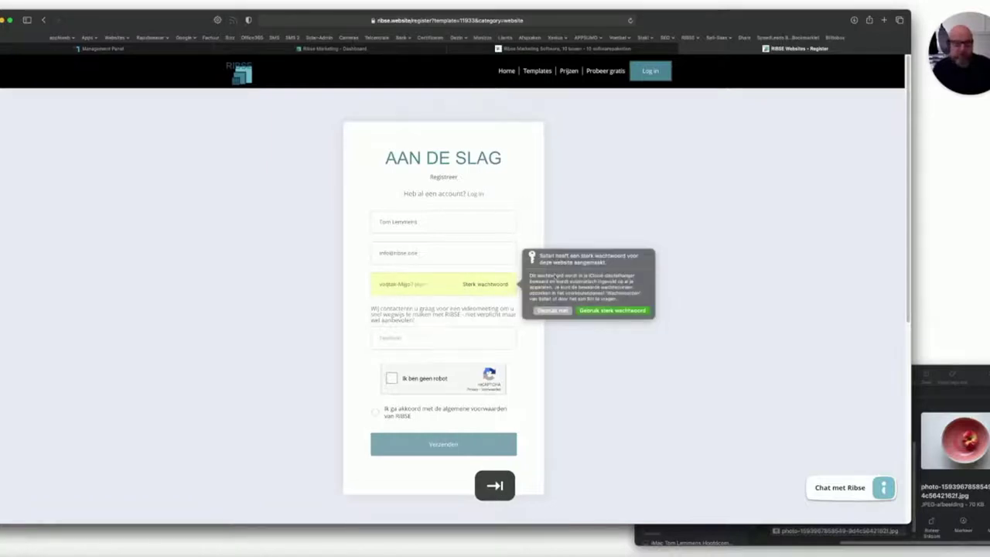
click(551, 310)
text(••••••)
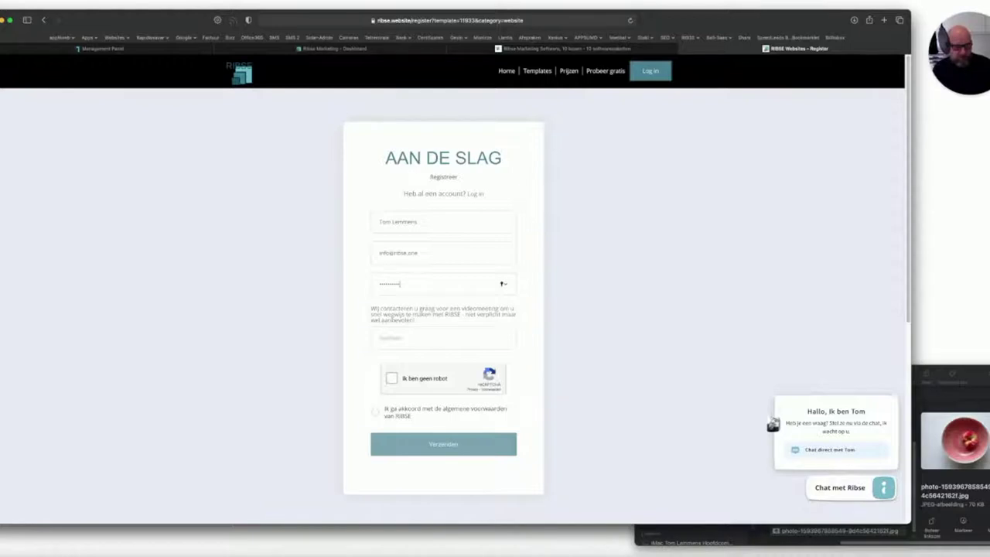
Fill in the phone number, tick reCAPTCHA and the terms checkbox, and submit with Verzenden.
click(406, 341)
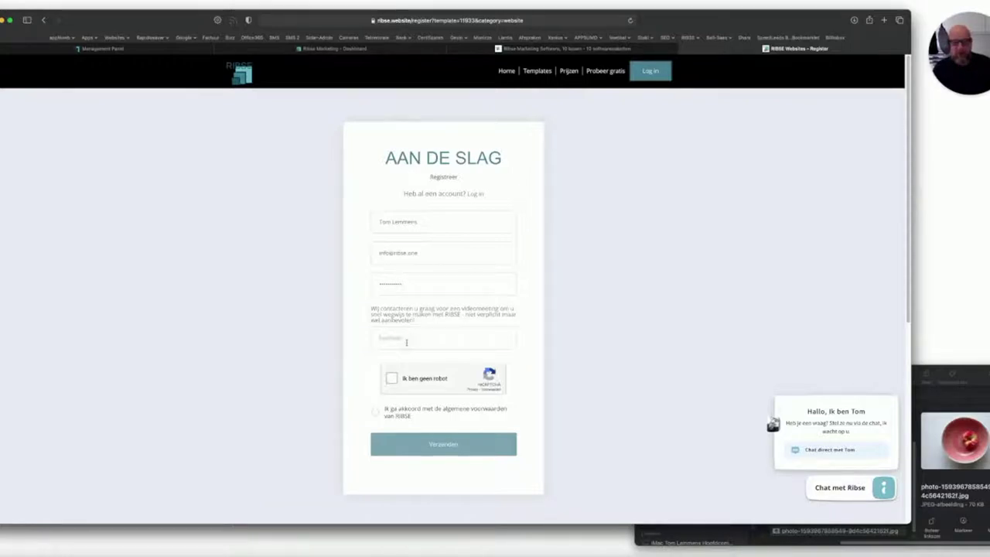
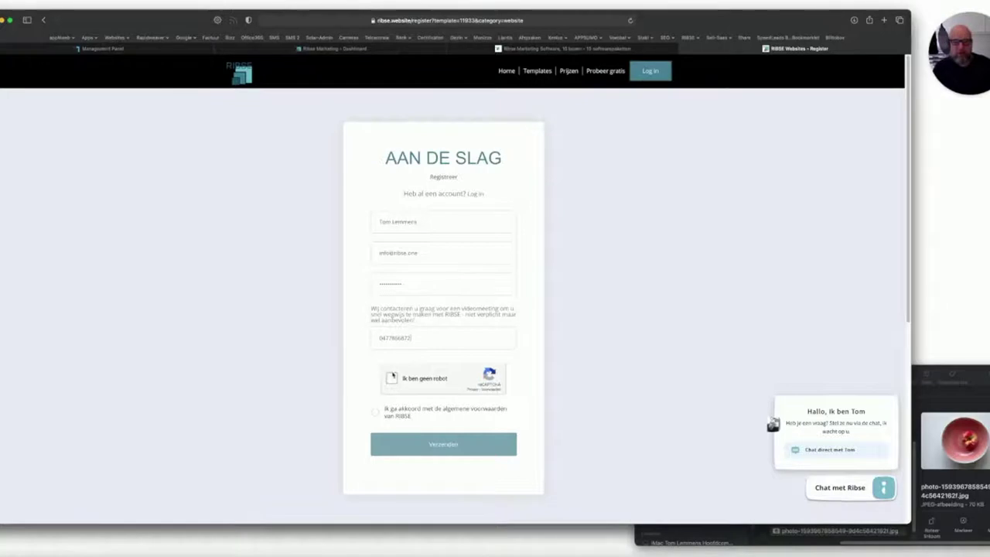
click(392, 377)
click(375, 415)
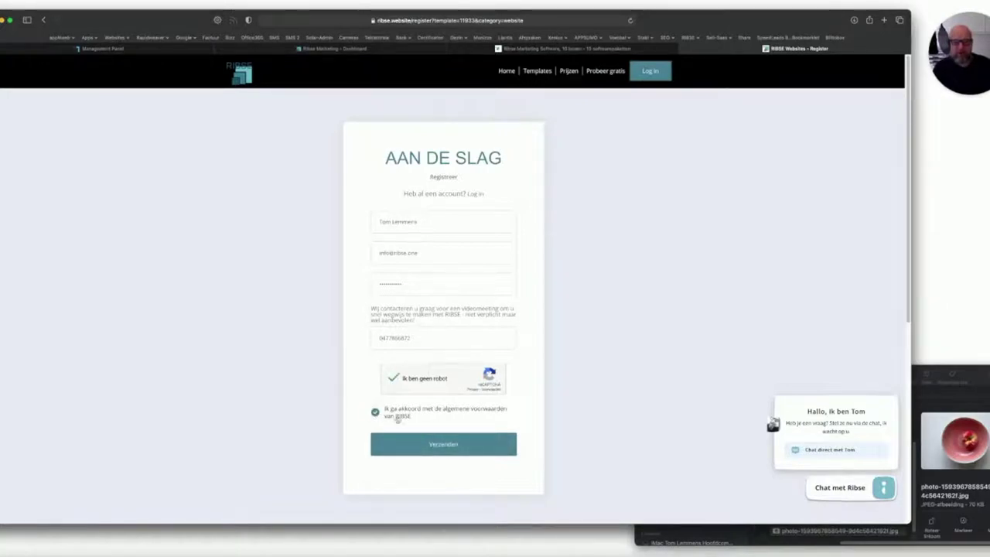
click(442, 446)
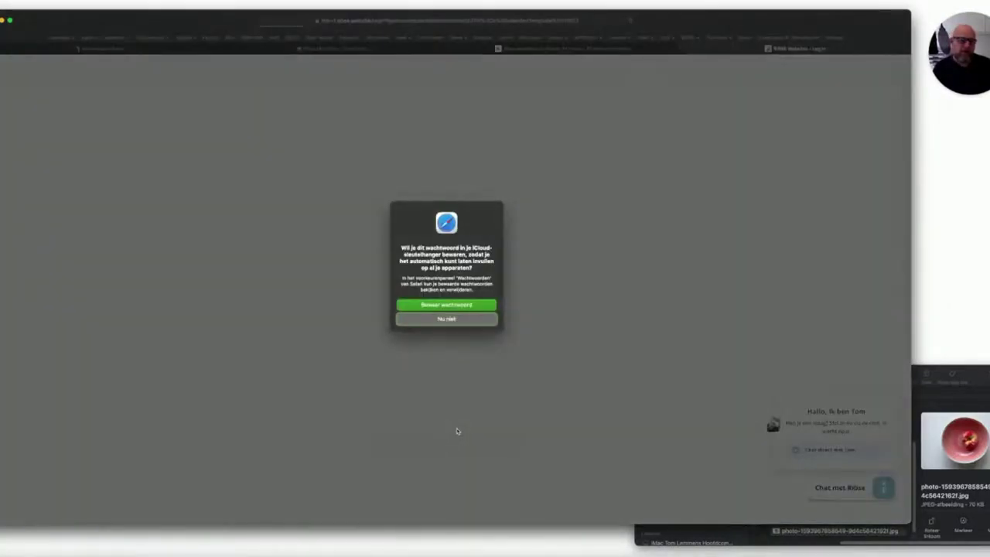
Decline saving the password, then sign in with the account e-mail and password.
click(447, 318)
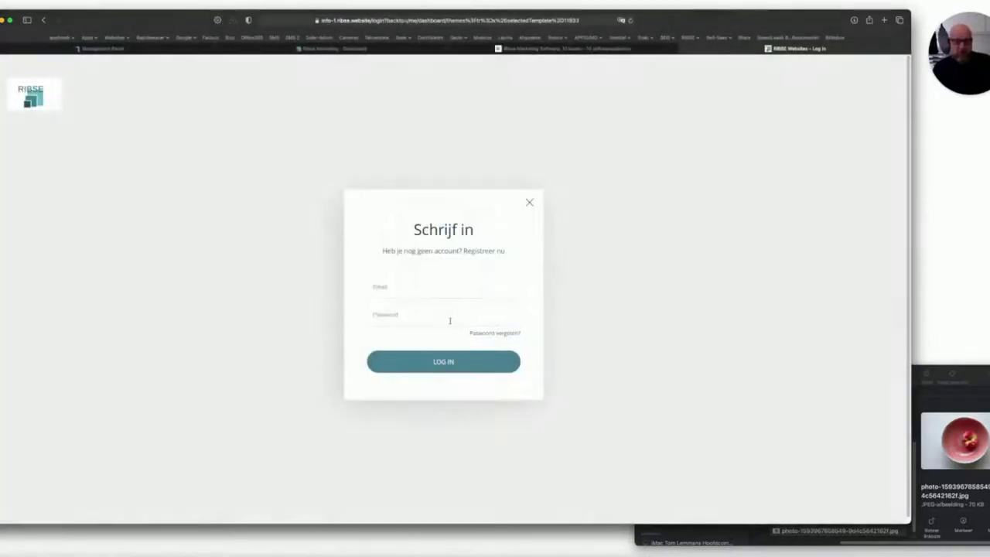
click(402, 287)
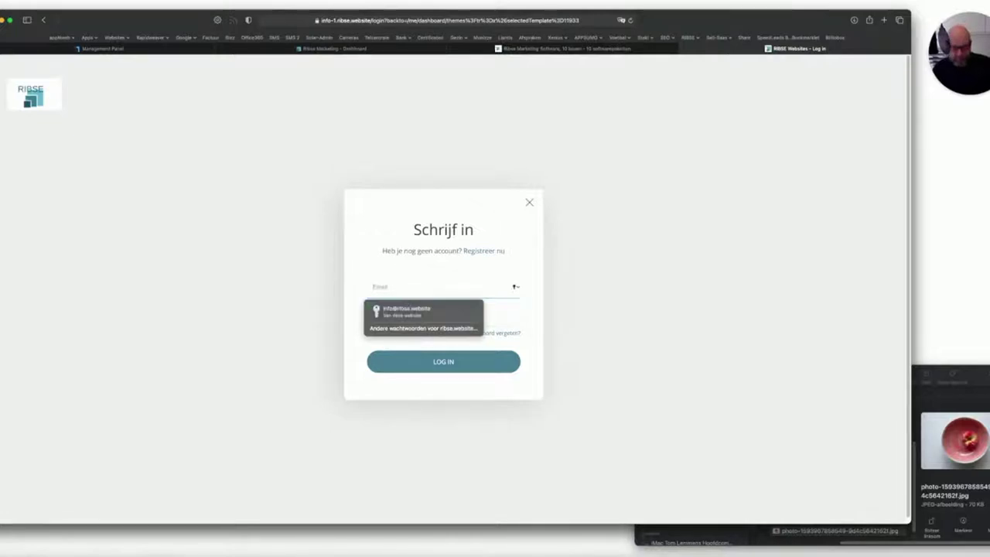
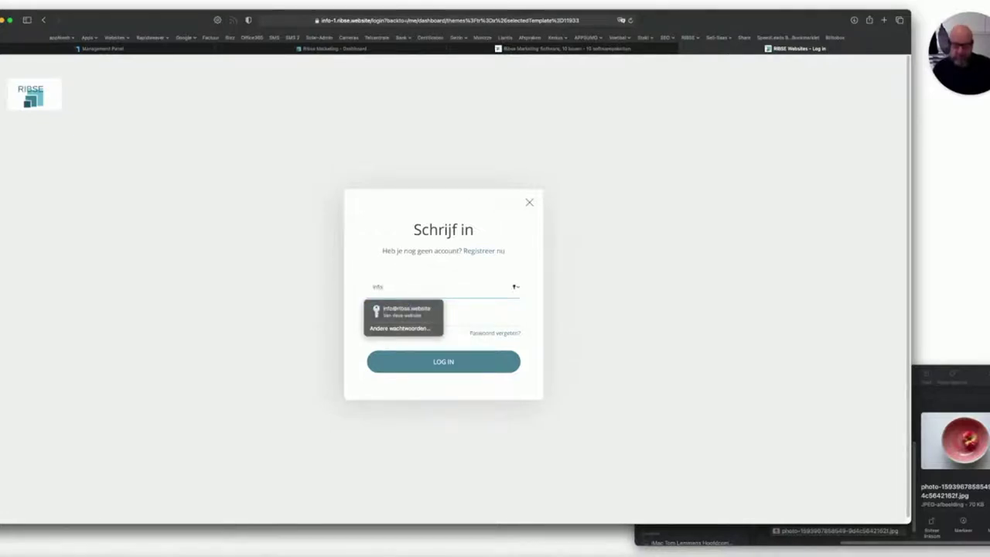
key(Tab)
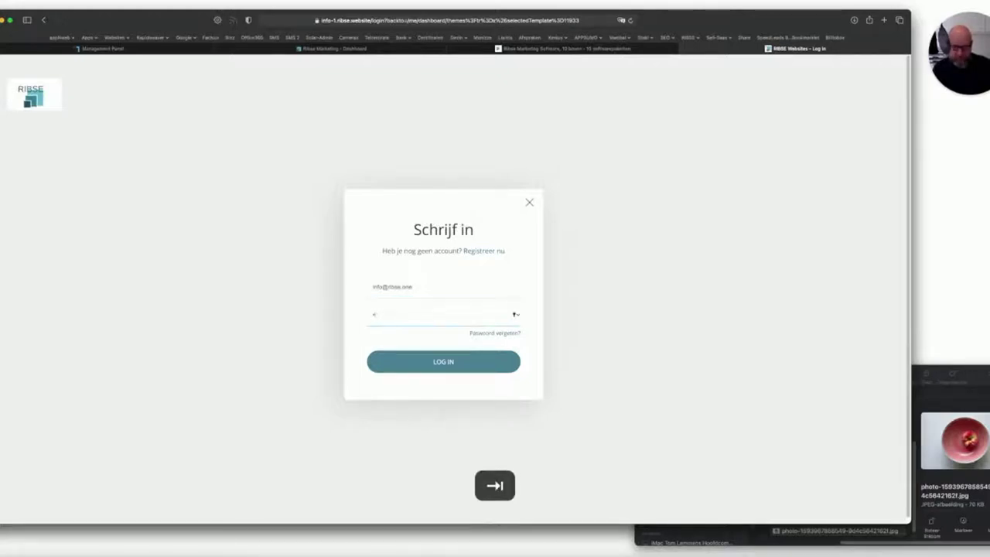
text(•••••••)
key(Return)
key(Escape)
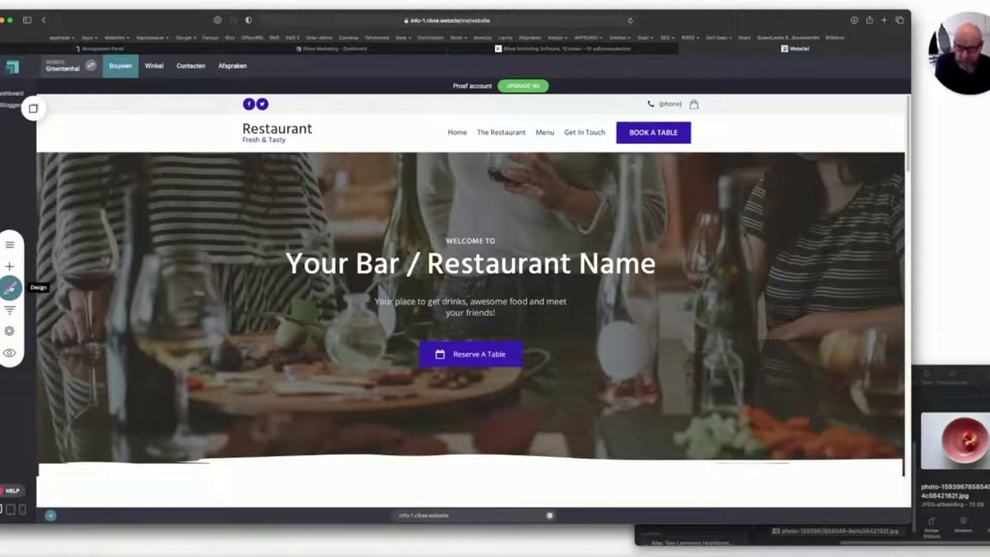
Set the Titel 1 heading font to Courier New in Tekststijlen, confirm, and reopen Algemene styling.
click(10, 287)
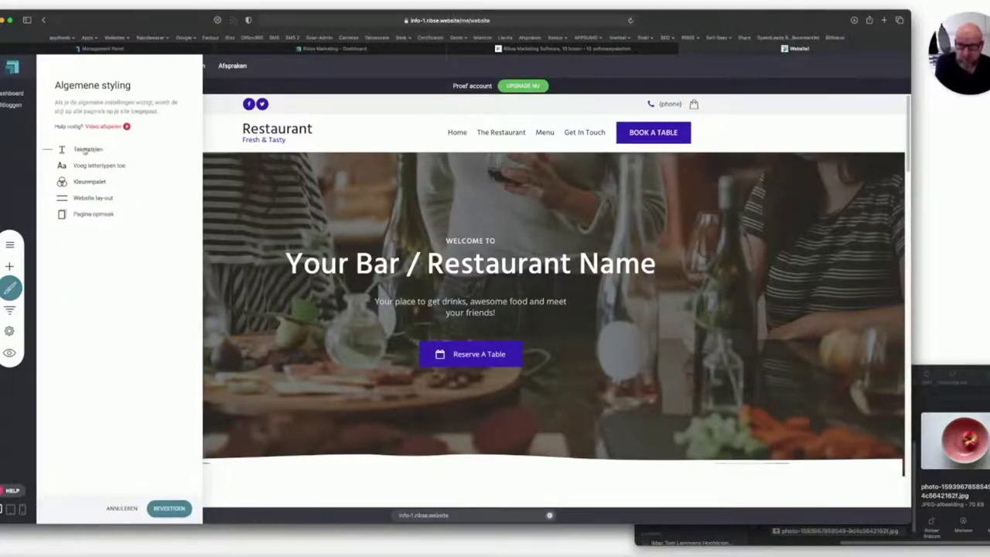
click(87, 149)
click(81, 177)
click(249, 149)
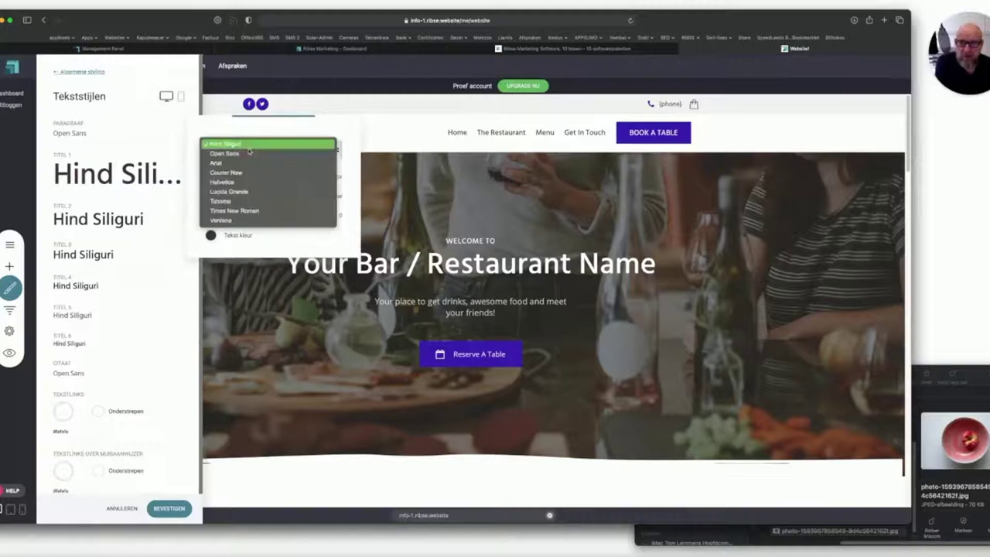
click(241, 174)
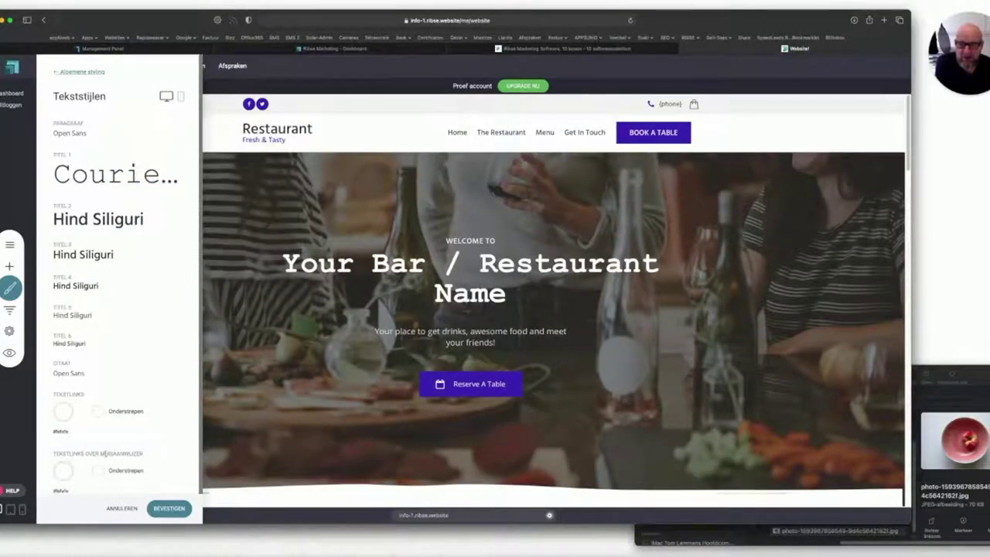
click(168, 508)
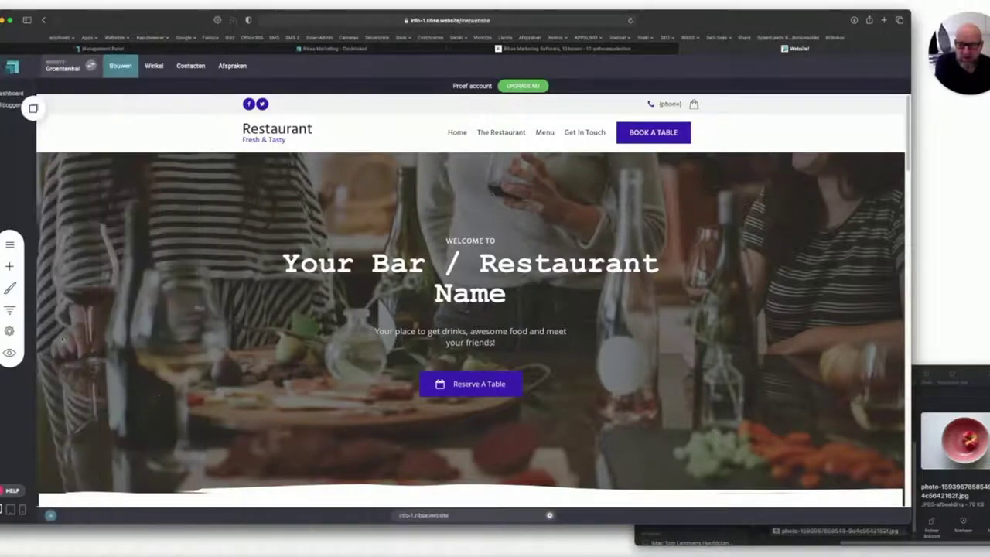
click(10, 288)
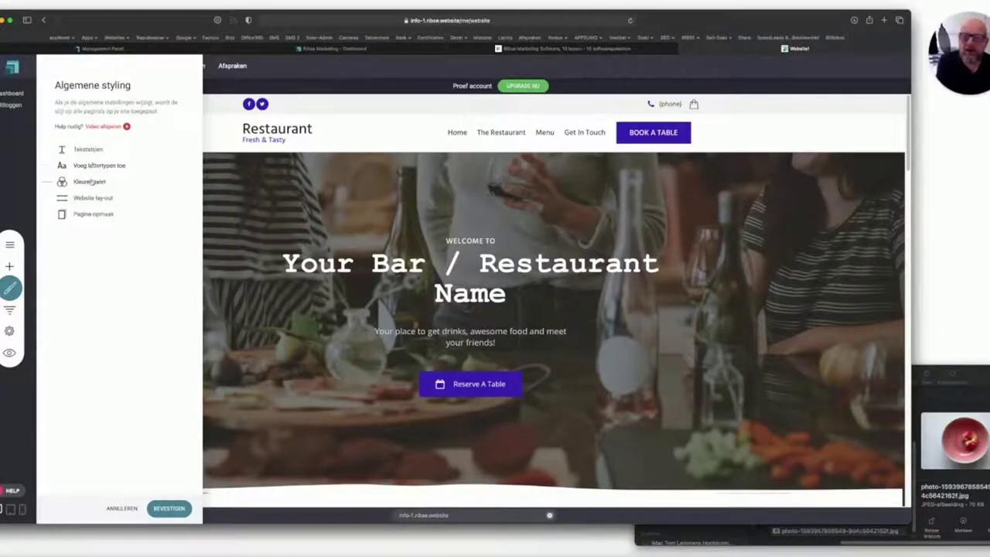
In Kleurenpalet, change the first secondary swatch to a lighter teal and confirm with BEVESTIGEN.
click(89, 181)
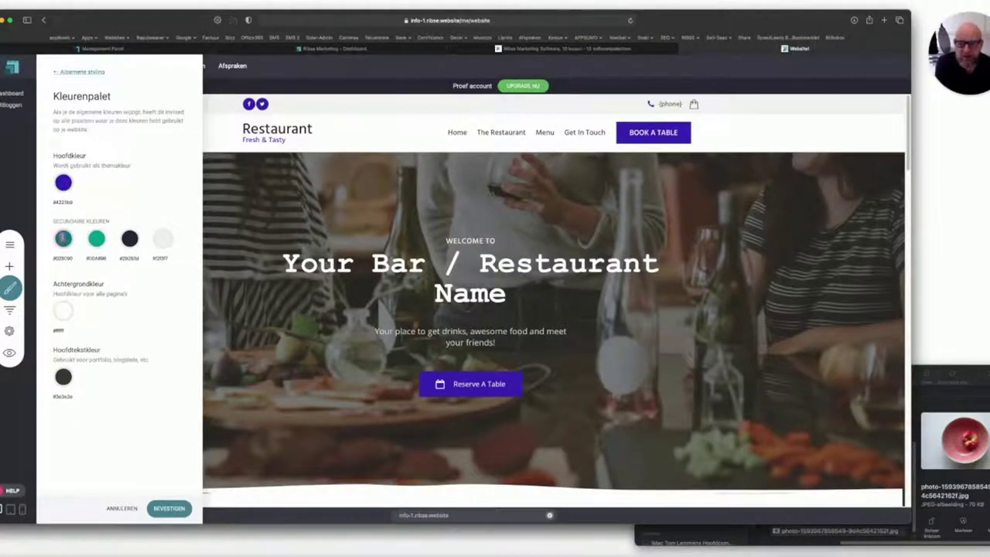
click(63, 238)
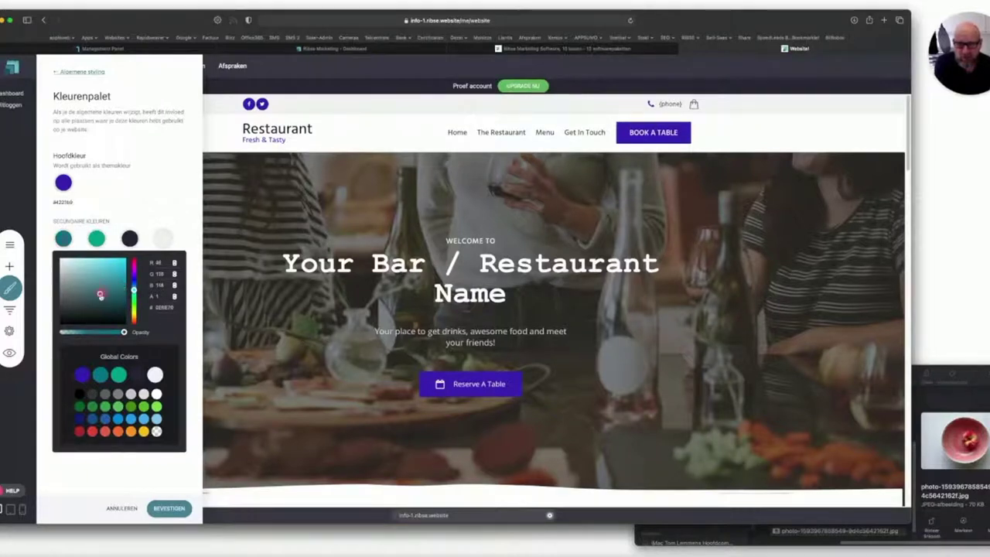
click(106, 281)
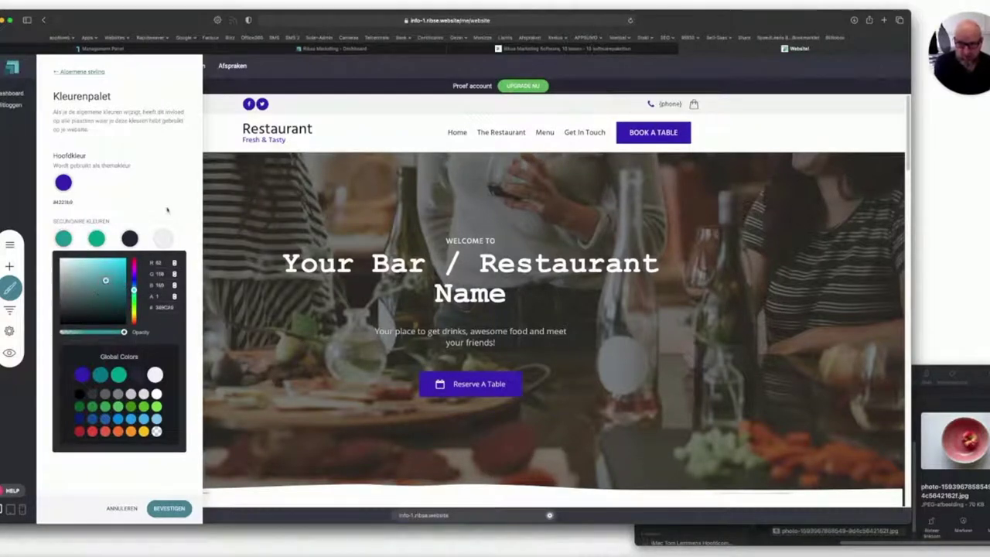
click(141, 424)
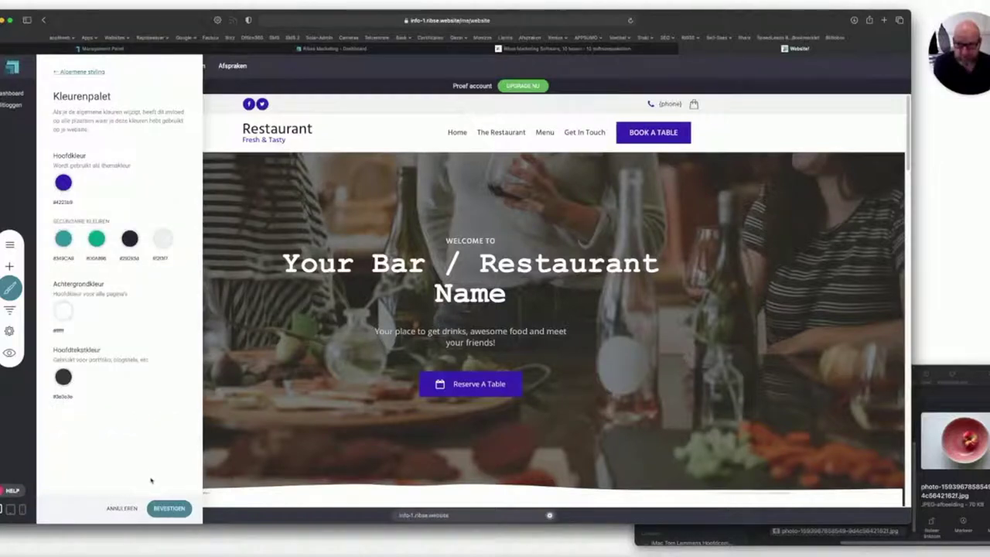
click(158, 508)
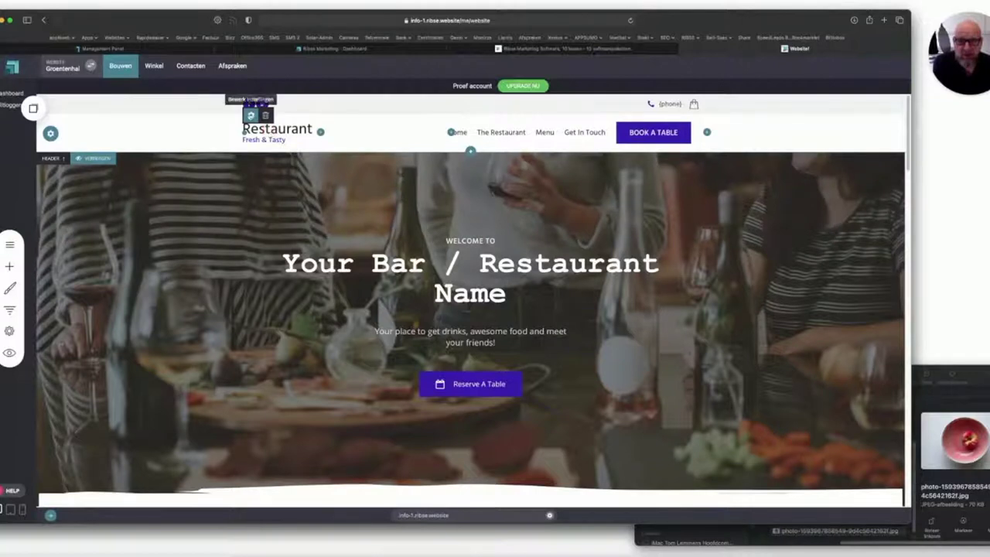
Replace the header Tekst Logo text 'Restaurant' with 'De Groentenhal'.
click(250, 114)
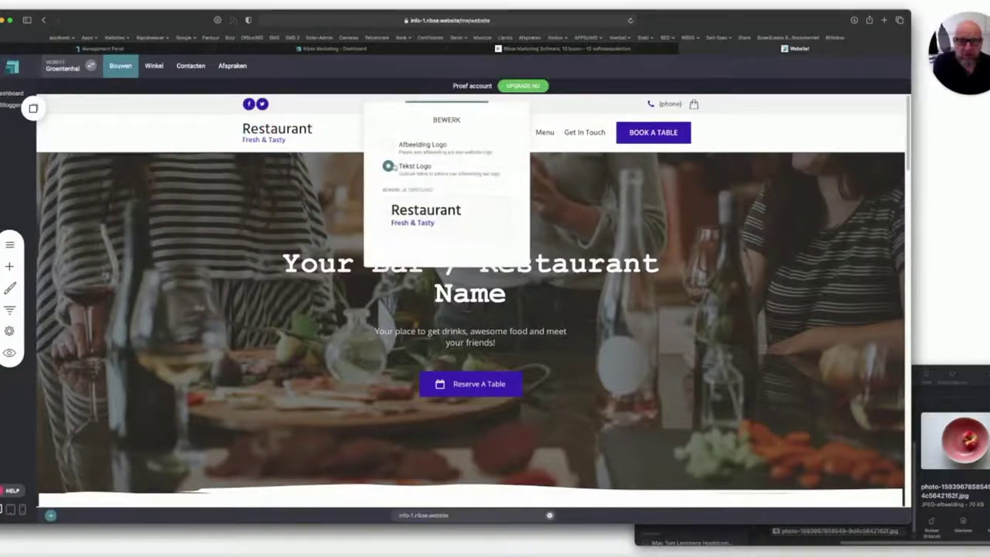
drag(467, 209, 386, 210)
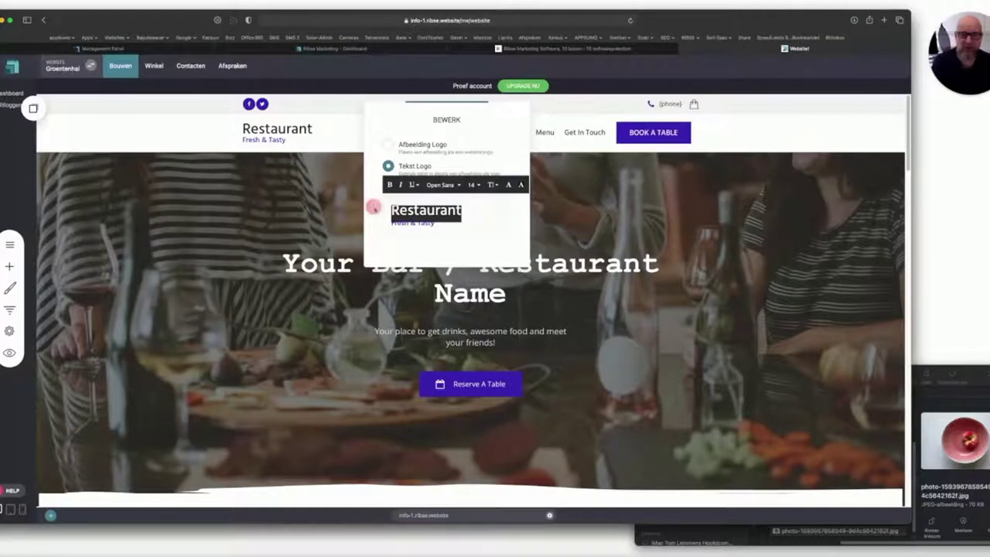
text(De Groentenhal)
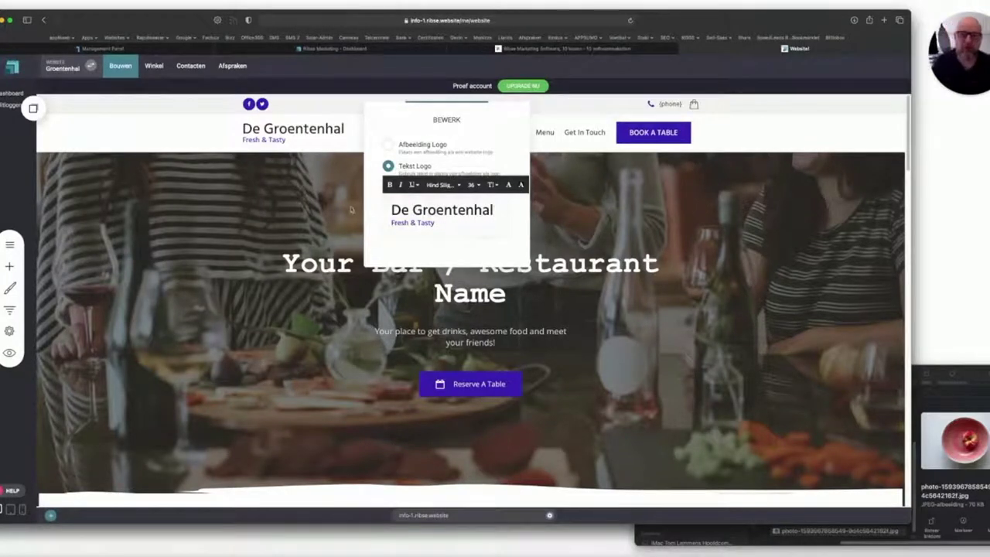
key(Escape)
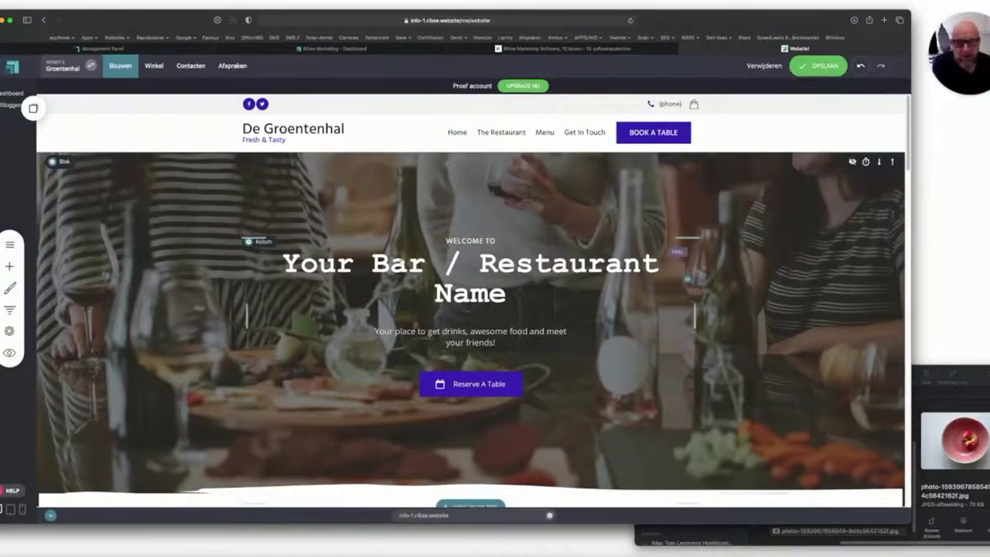
Change the hero label to 'Welkom in Amsterdam bij' and the heading to 'De Groentenhal'.
click(473, 247)
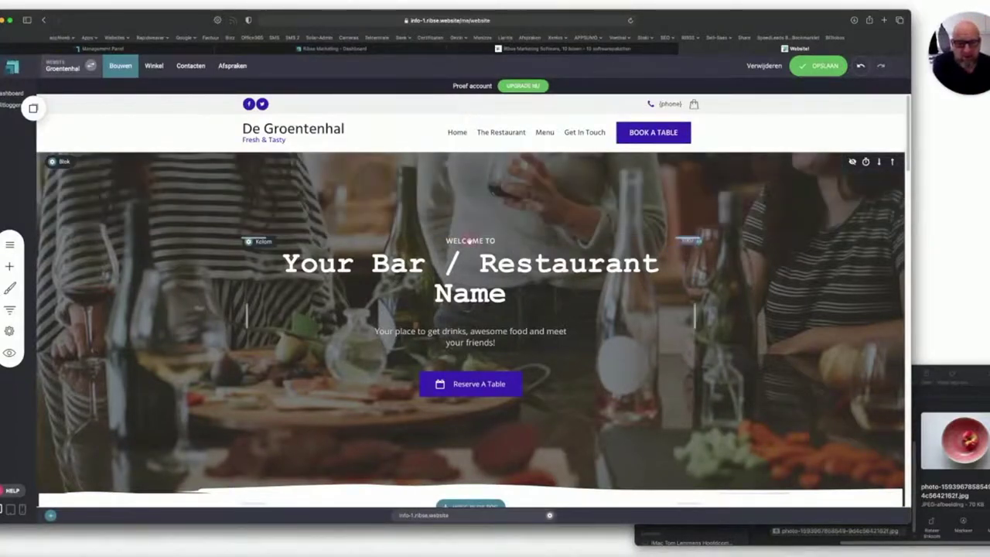
drag(493, 242, 412, 239)
text(W)
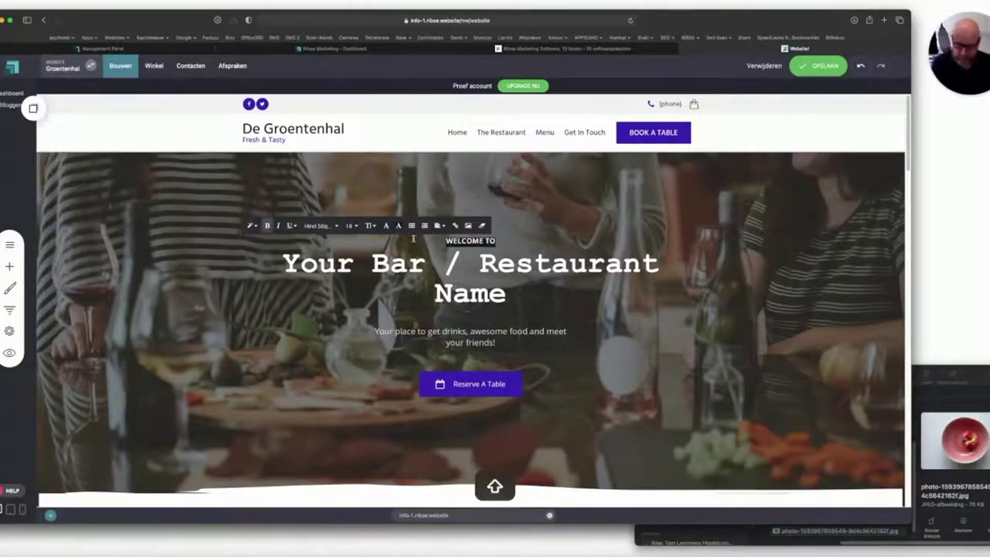
text(elkom)
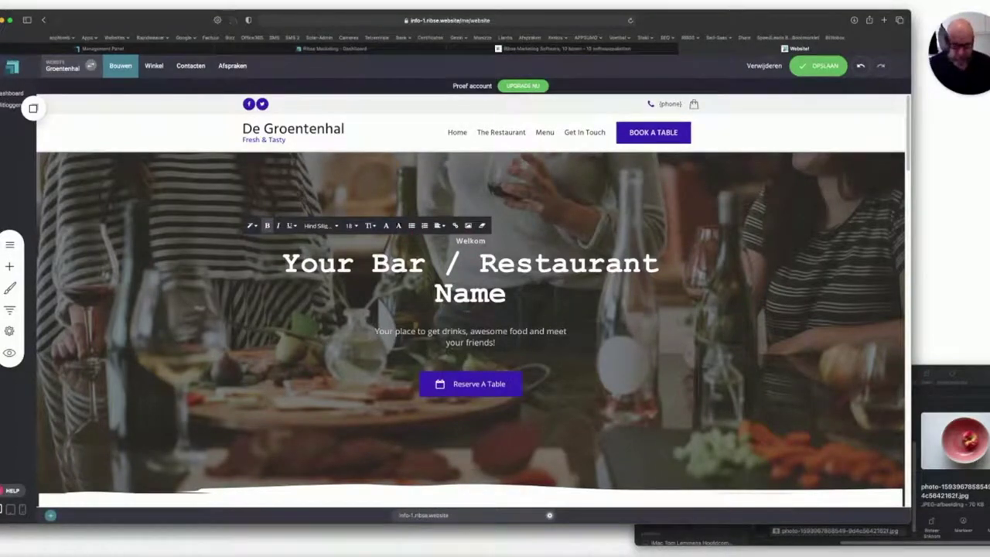
text( in A)
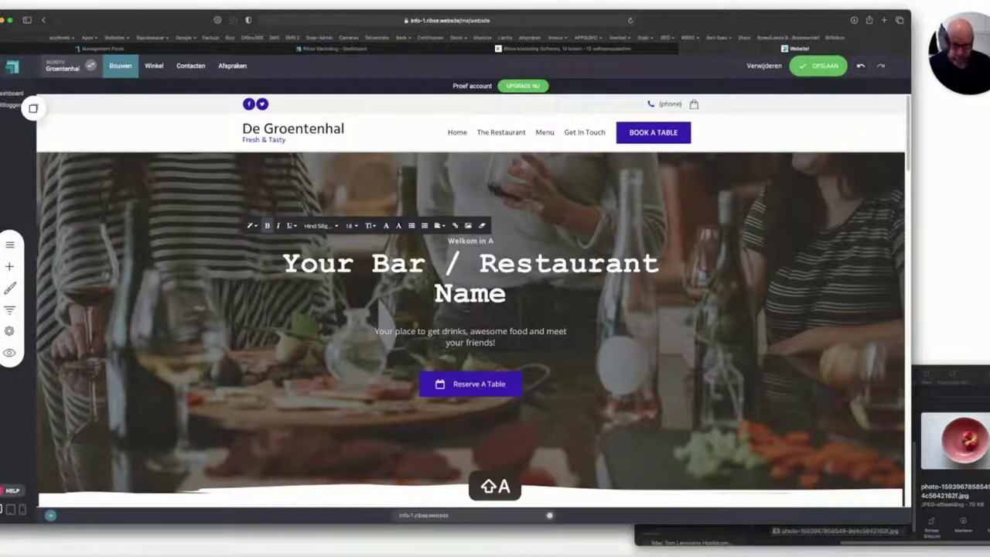
text(msterdam)
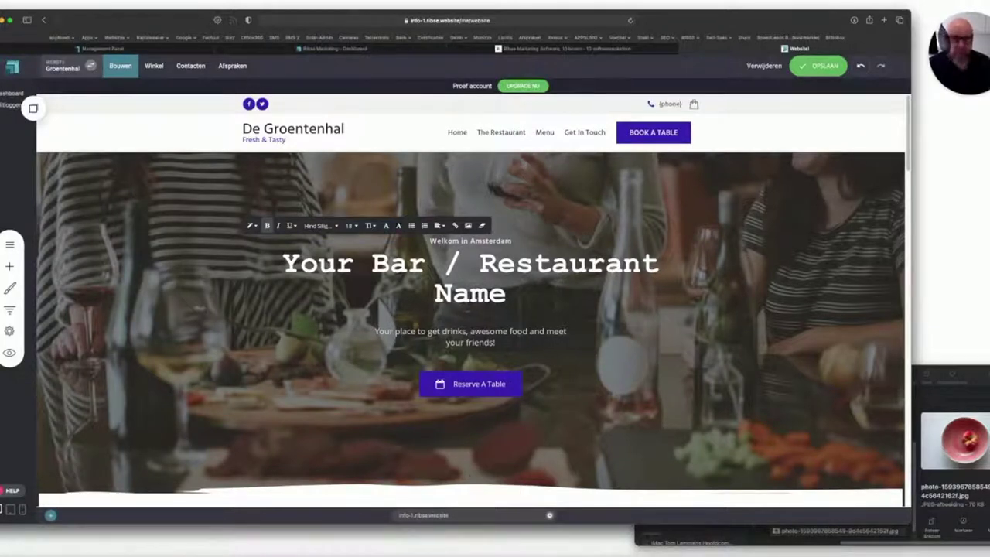
text( bij)
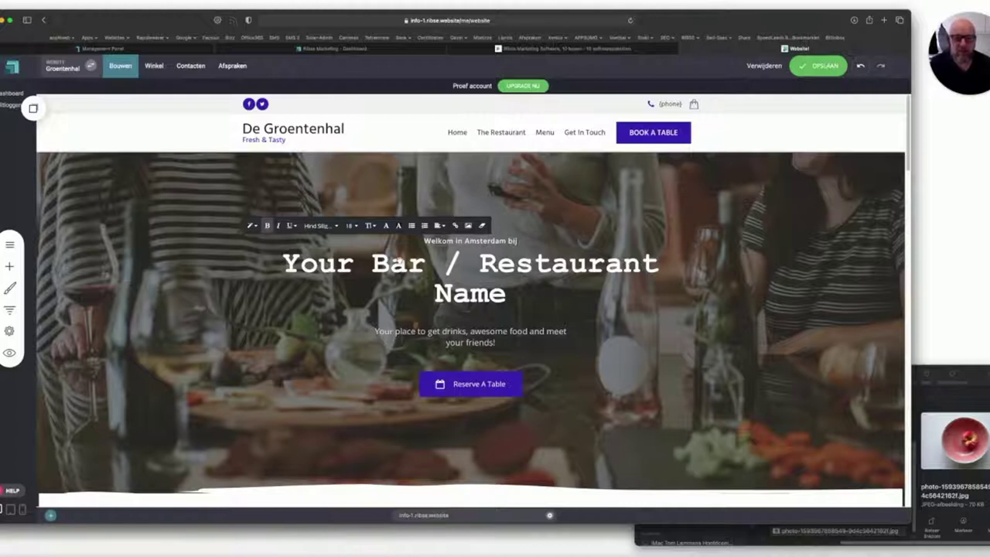
click(399, 262)
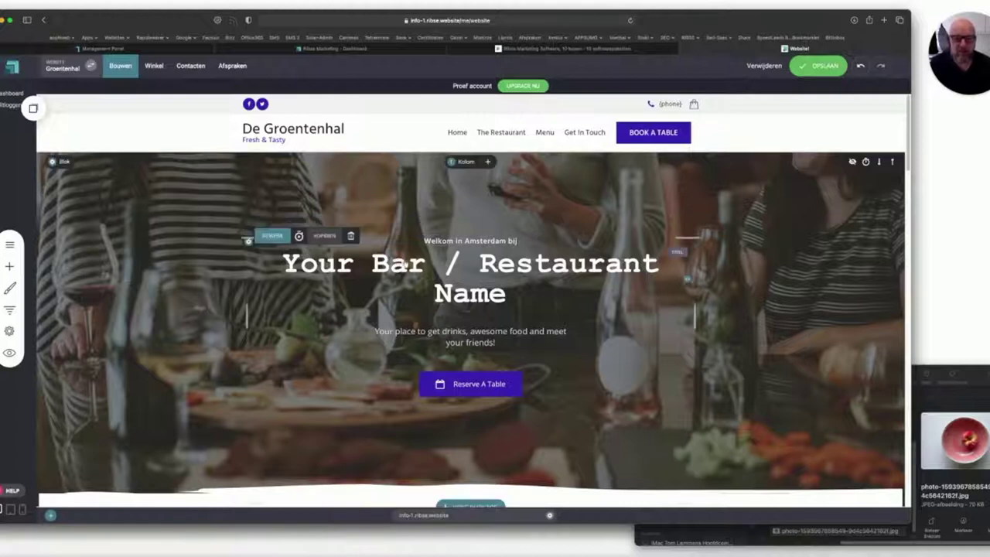
double_click(402, 263)
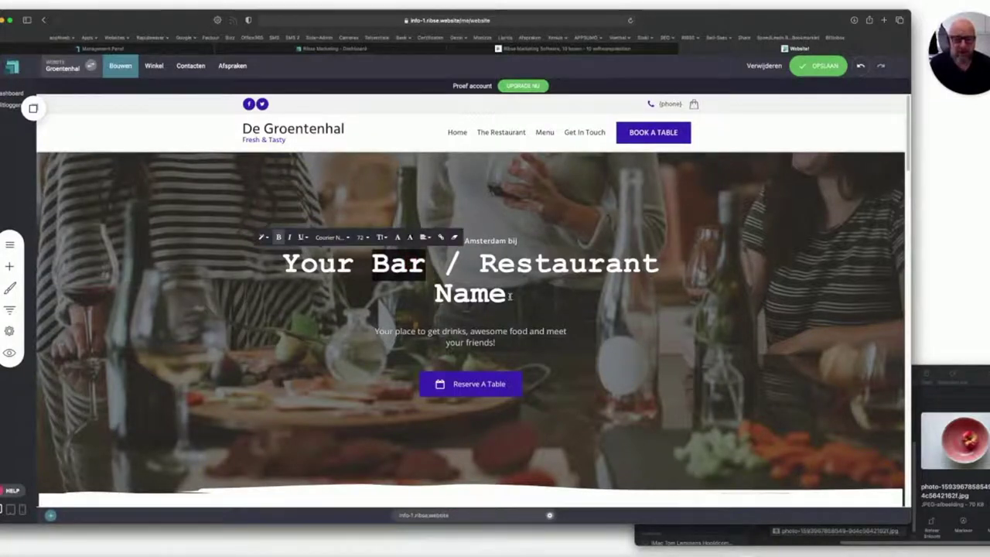
triple_click(475, 280)
text(De)
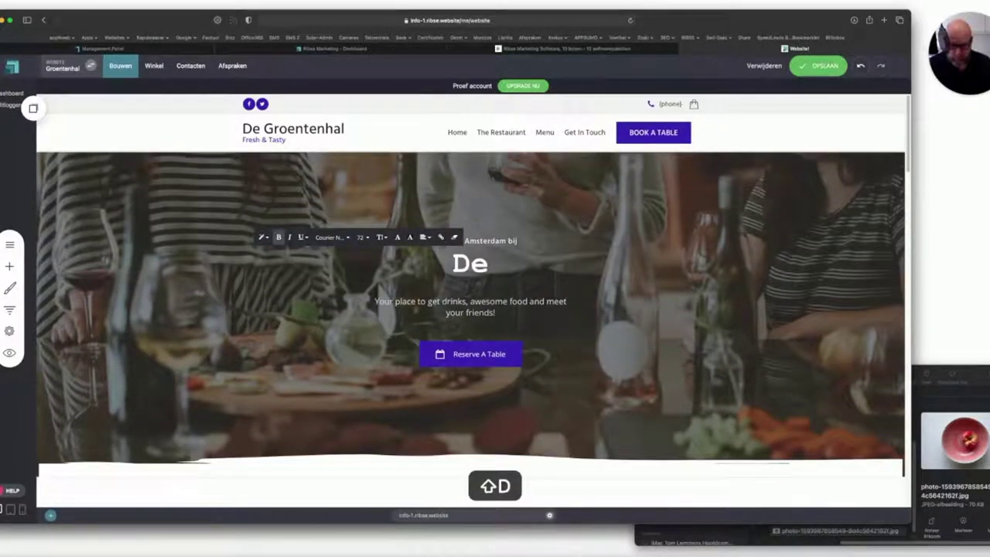
text( Groentenhal)
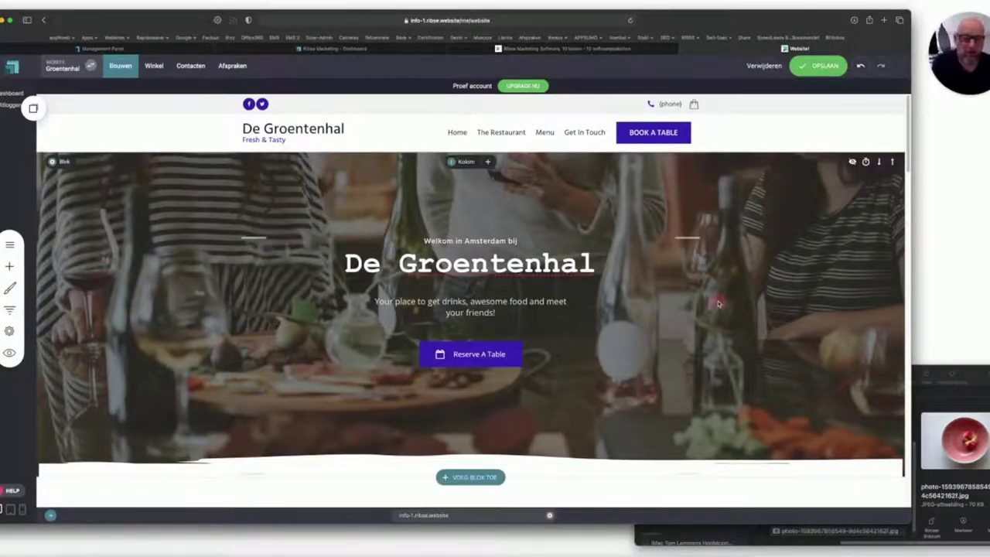
click(674, 300)
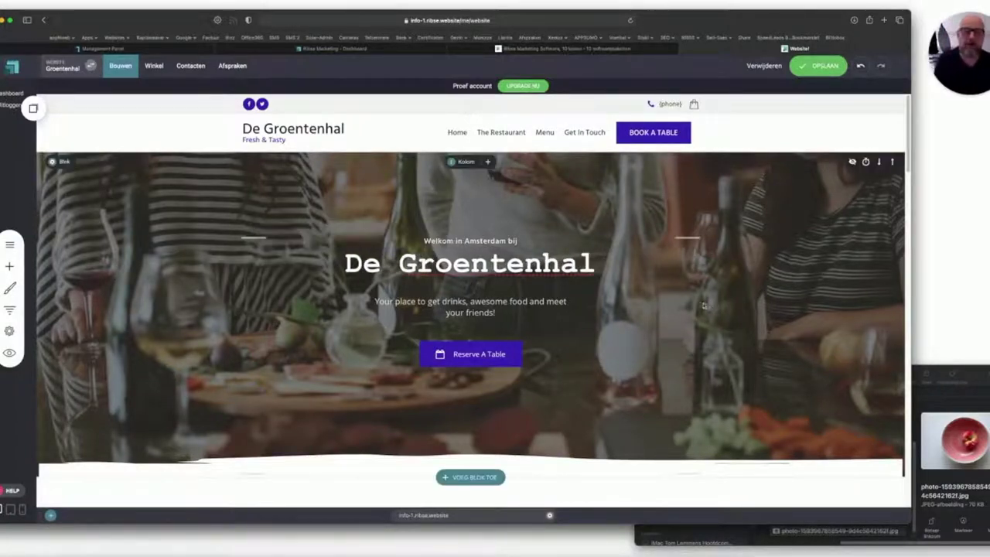
Replace the hero subtitle with 'De plaats om verse groenten te kopen'.
click(496, 311)
triple_click(509, 311)
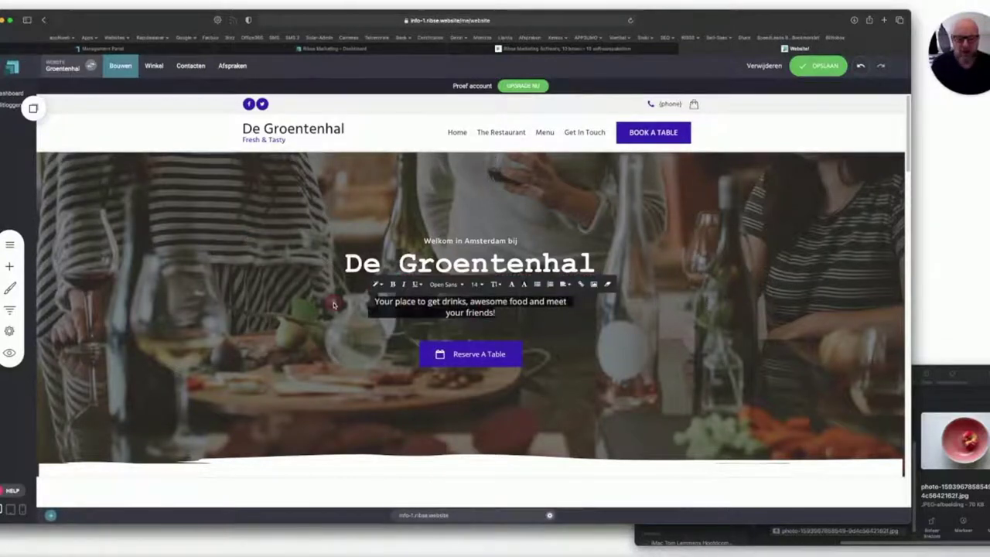
text(De plaats)
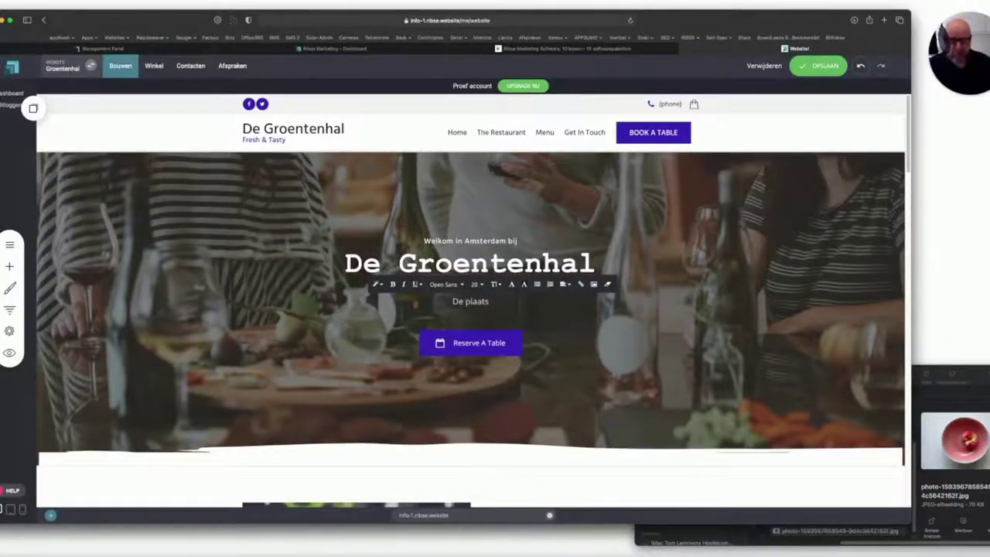
text( om ver)
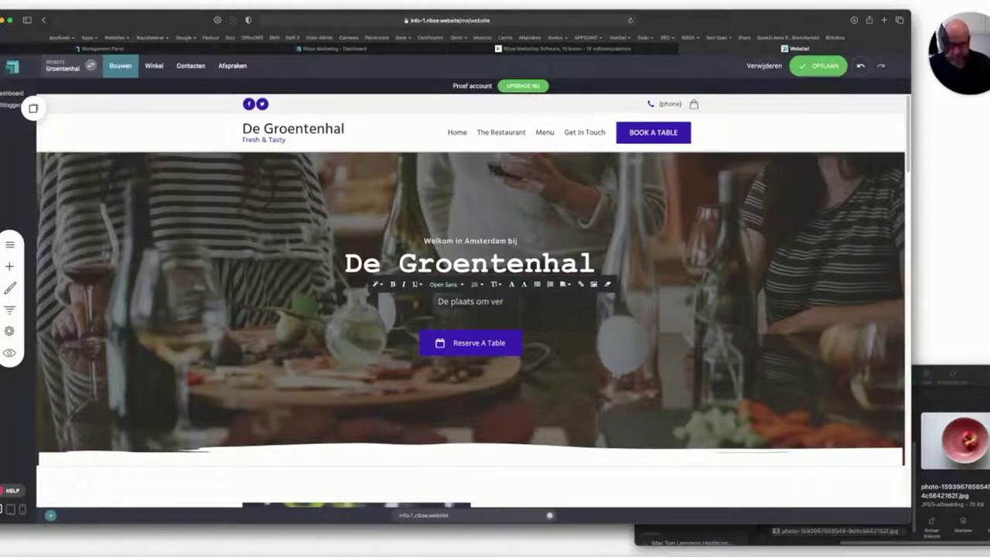
text(se groente)
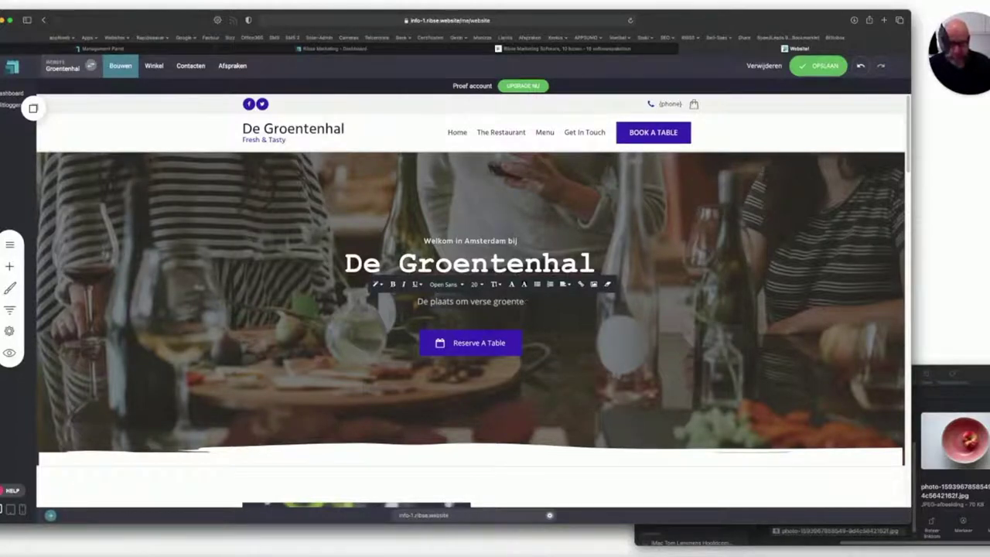
text(n te kopen)
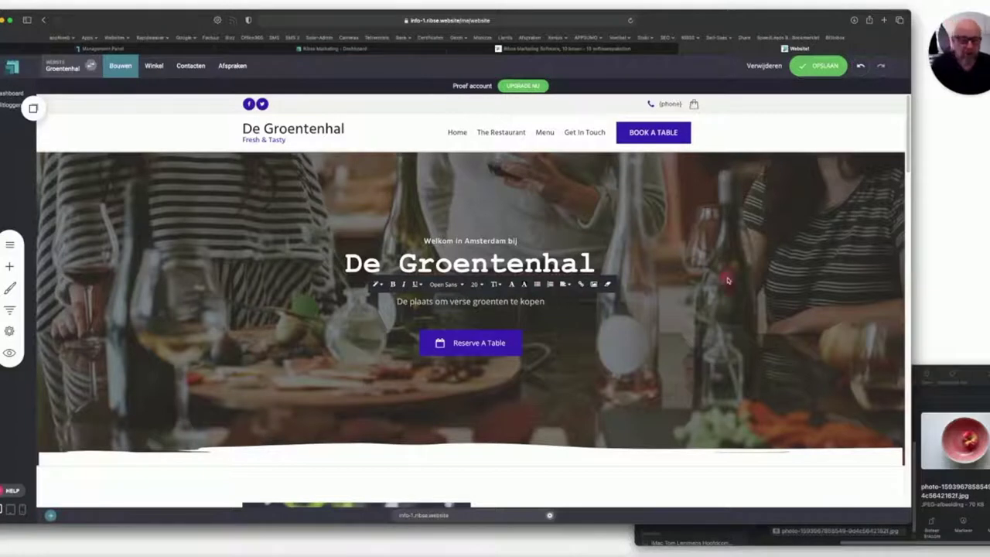
click(705, 276)
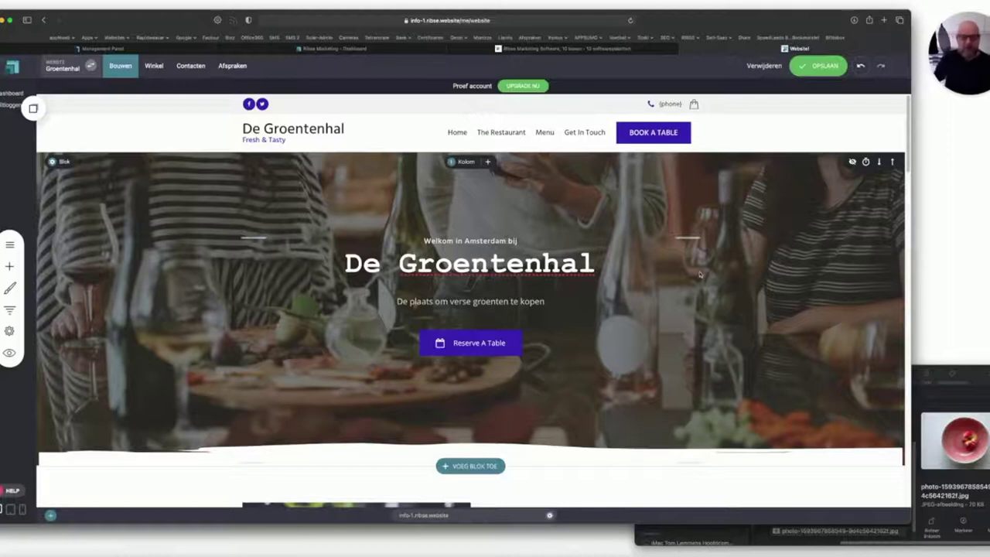
click(470, 344)
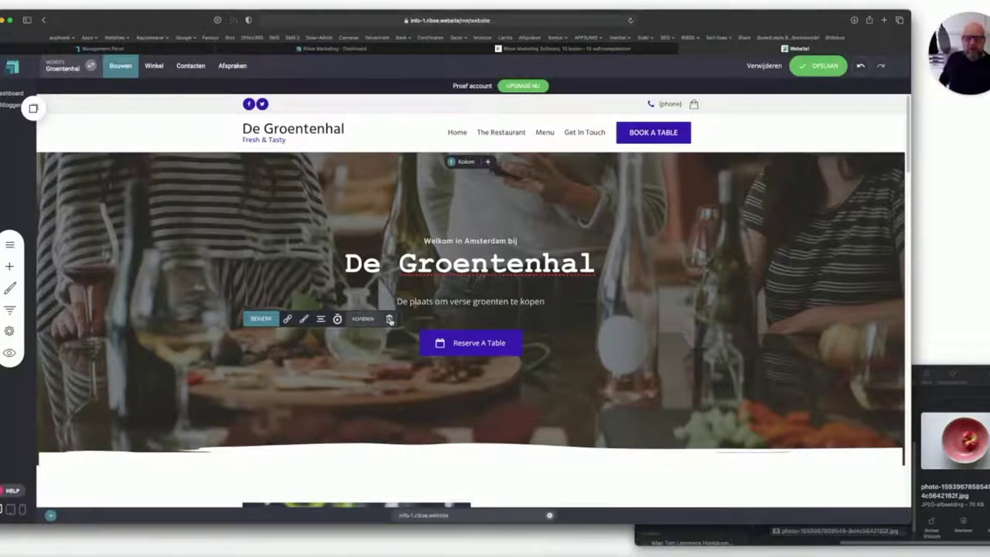
Relabel the hero button 'Bestel uw…', keeping its link to Book A Table in the same tab.
click(286, 318)
drag(784, 345, 688, 348)
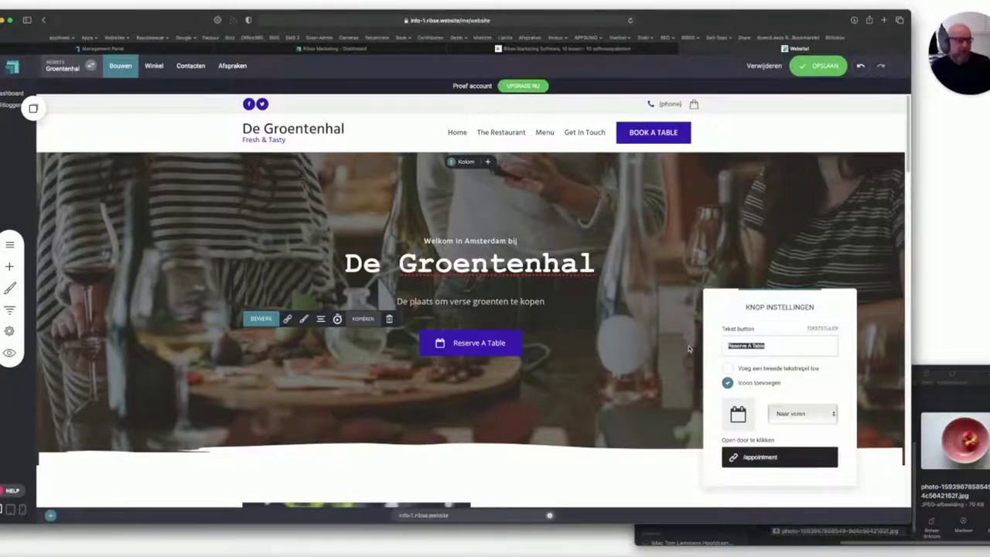
text(Bestel uw groenten)
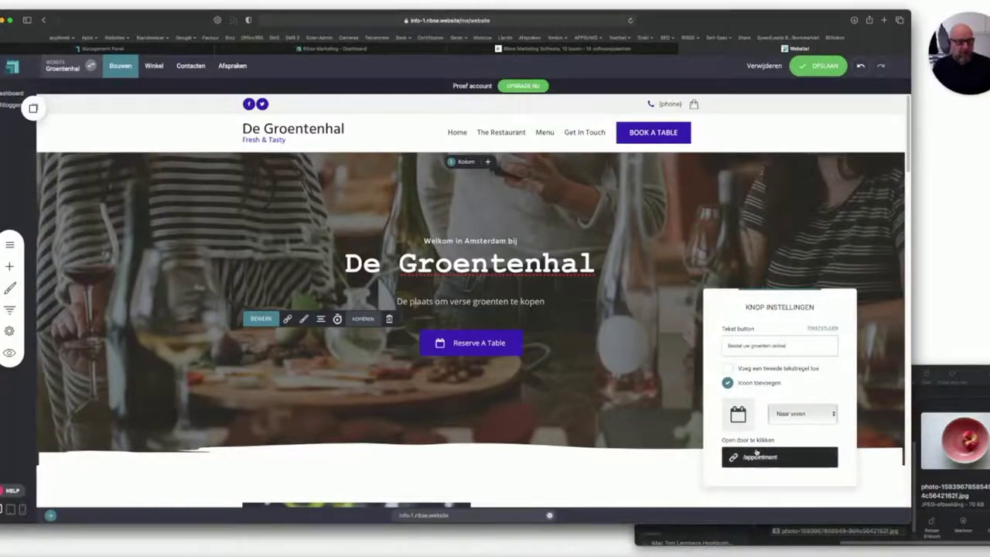
click(771, 458)
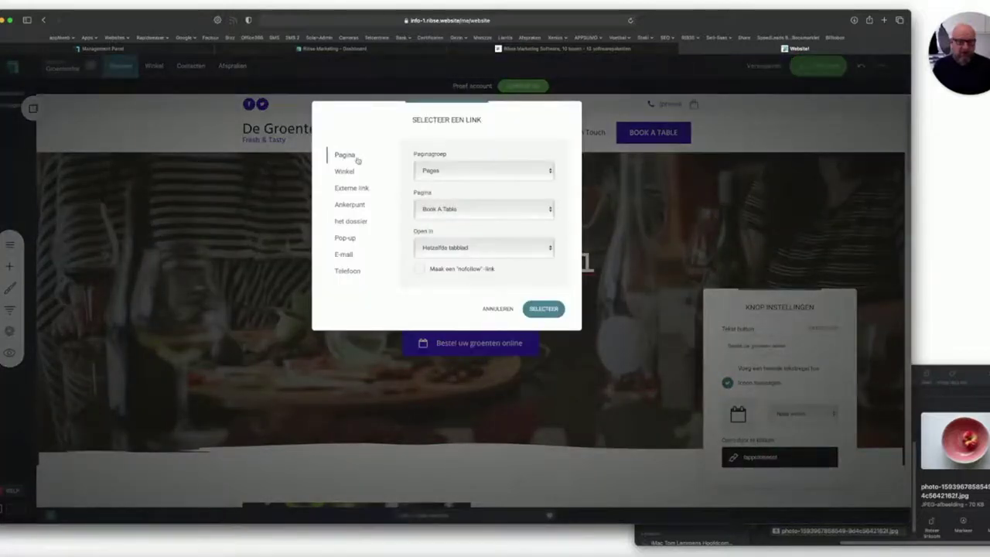
click(464, 208)
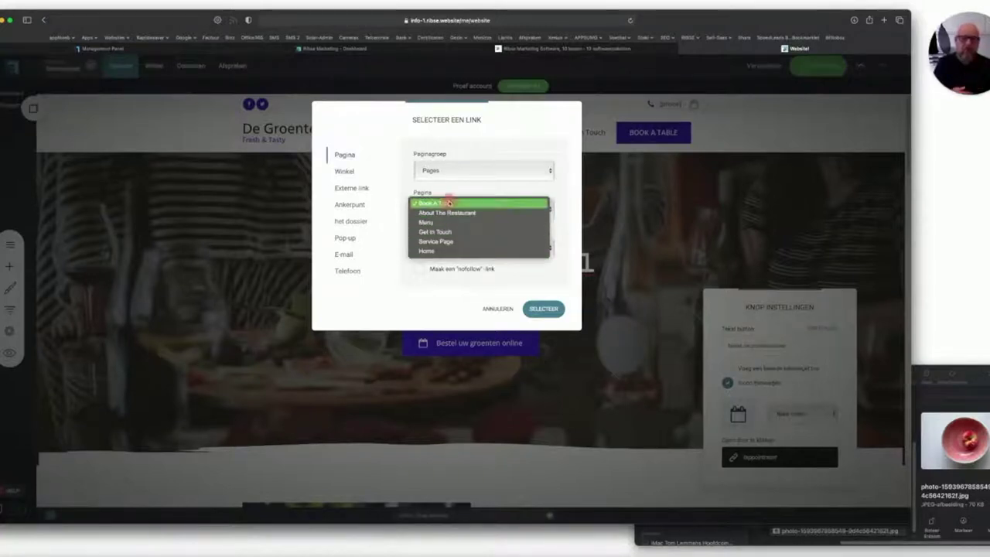
click(449, 203)
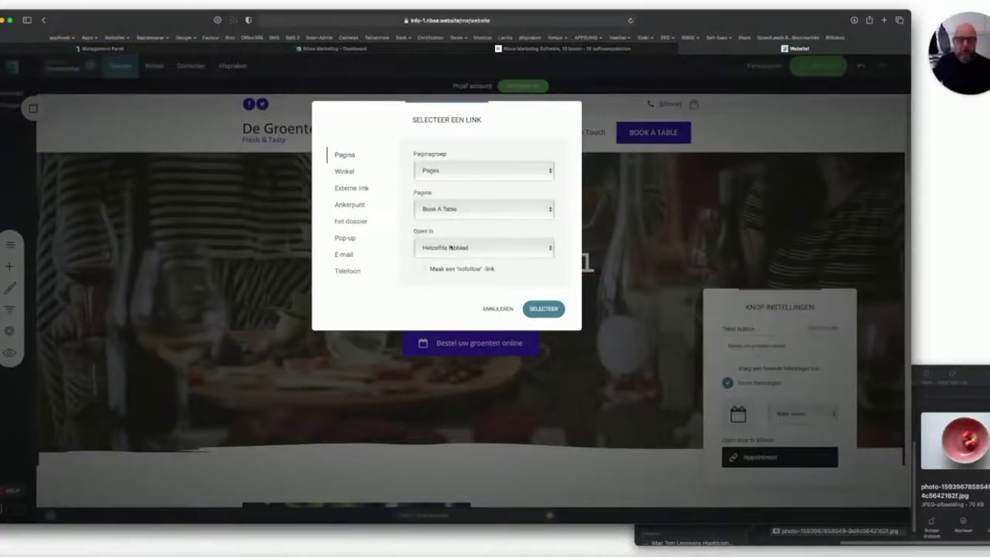
click(451, 247)
click(451, 242)
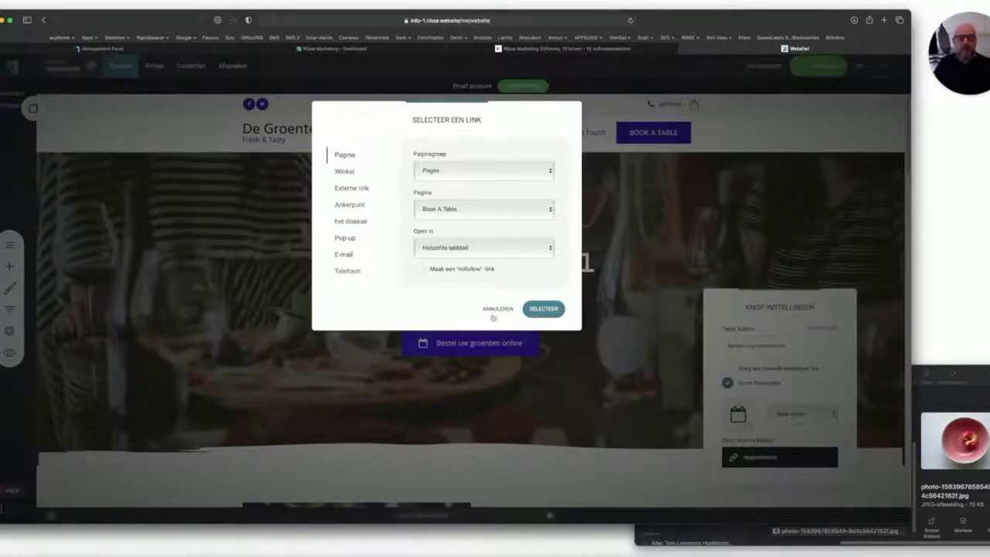
click(543, 308)
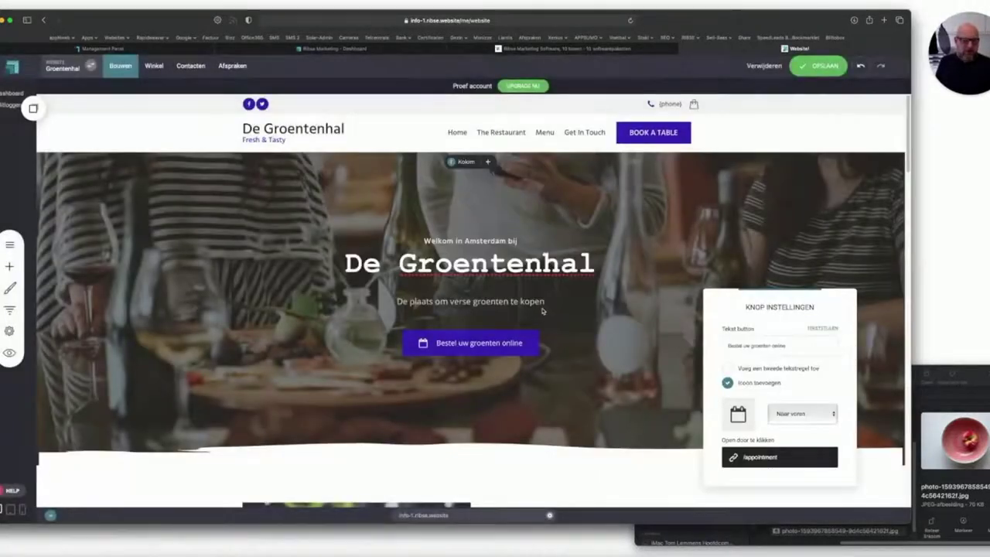
click(599, 328)
Delete the hero button, confirm with JA, and save the page with OPSLAAN.
mouse_move(433, 309)
click(392, 319)
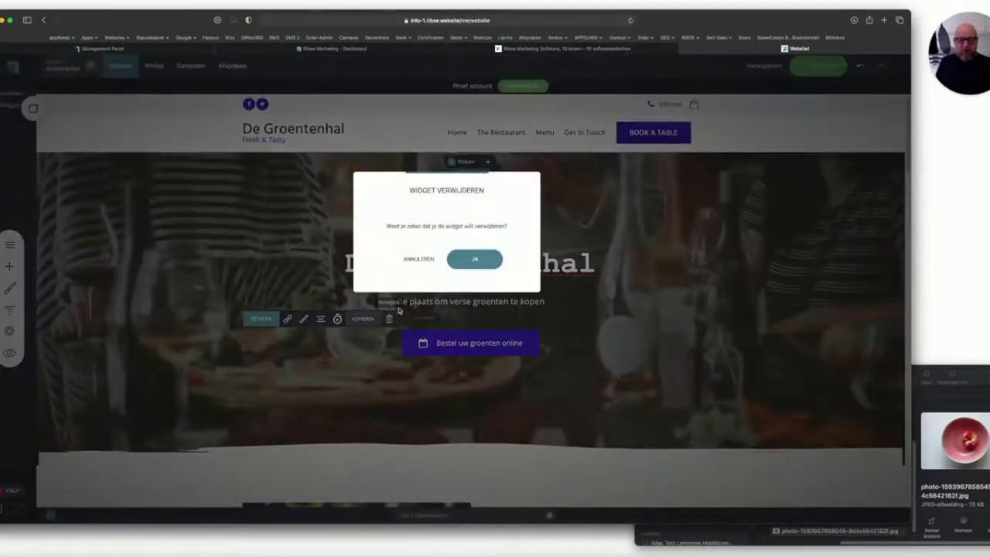
click(458, 263)
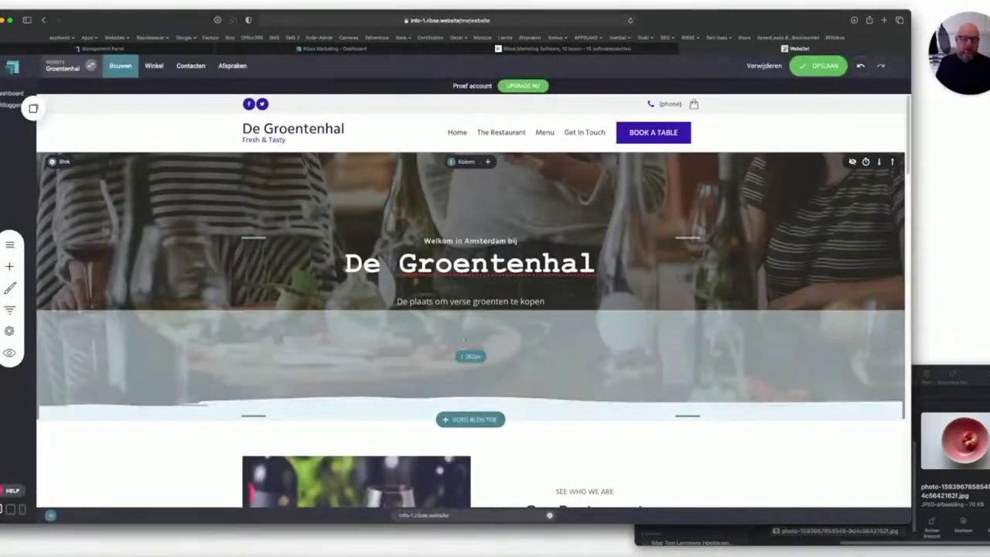
click(819, 66)
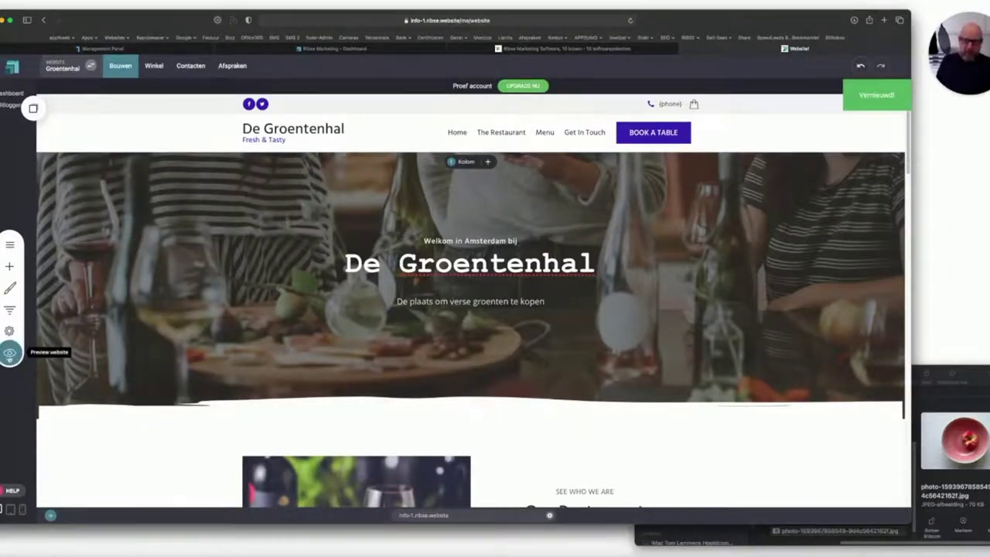
View the live De Groentenhal site in a new tab, then return to the Website editor tab.
click(9, 353)
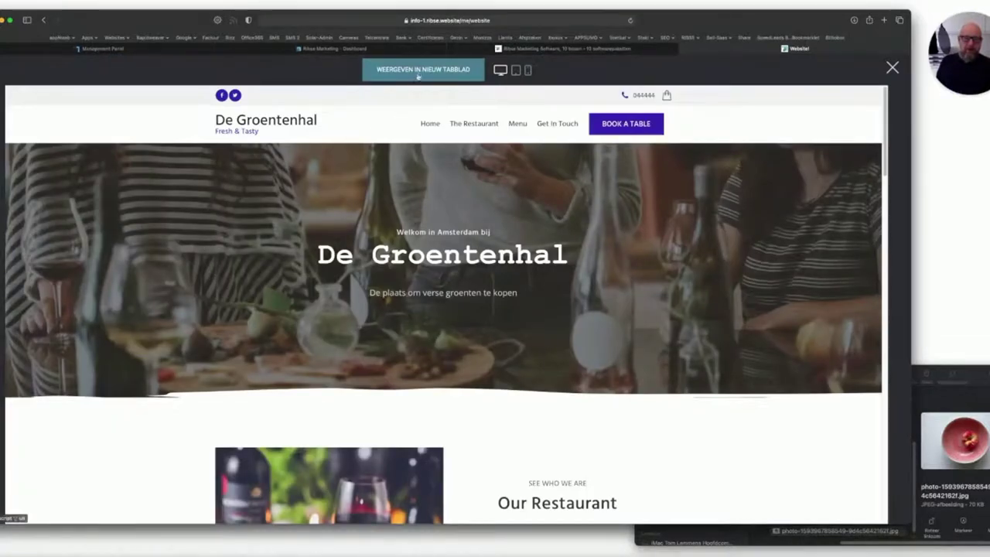
click(415, 73)
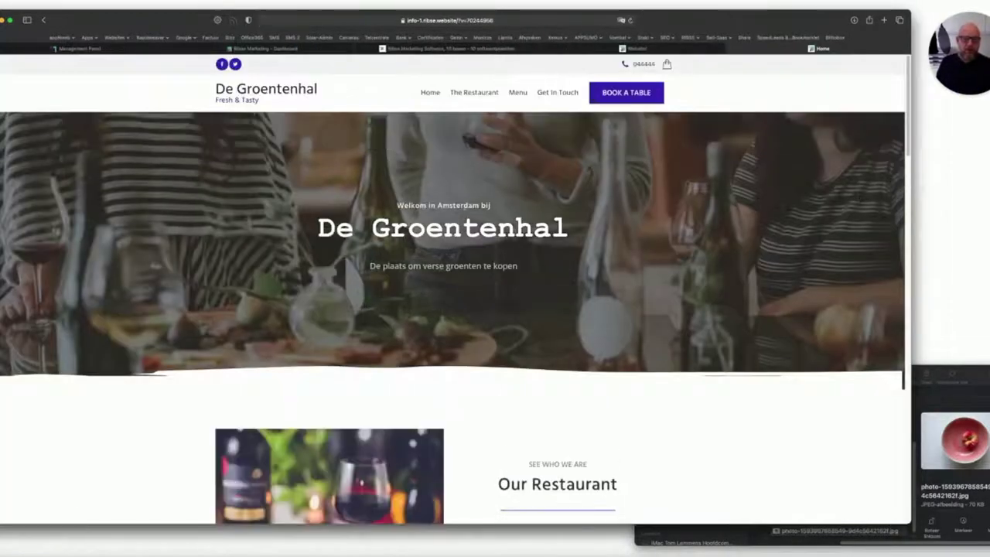
scroll(436, 225, down, 5)
scroll(436, 226, up, 4)
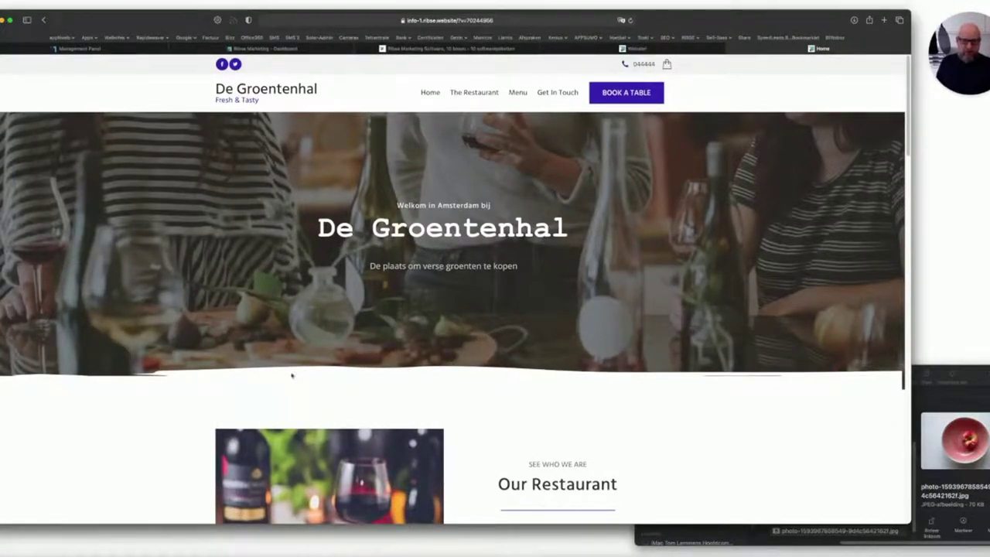
click(648, 49)
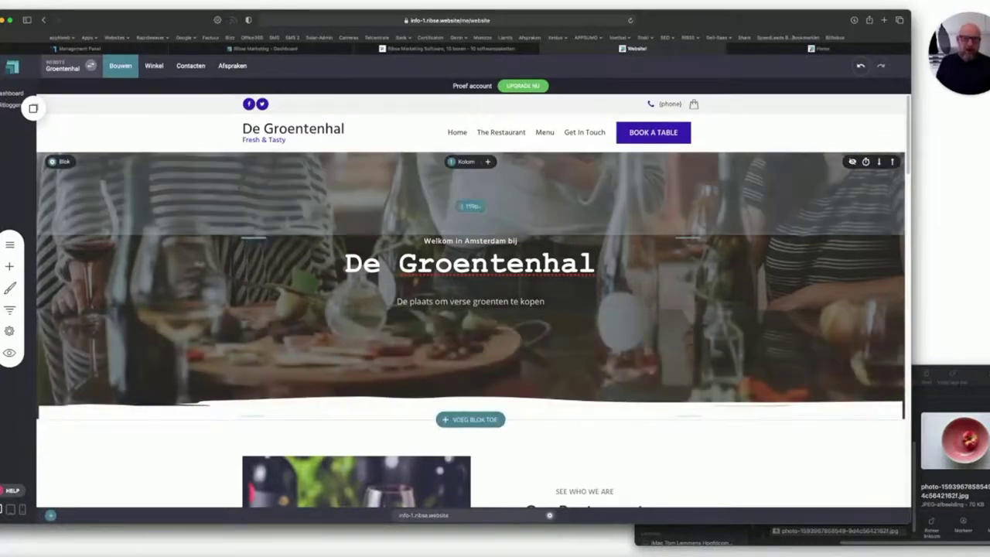
click(467, 162)
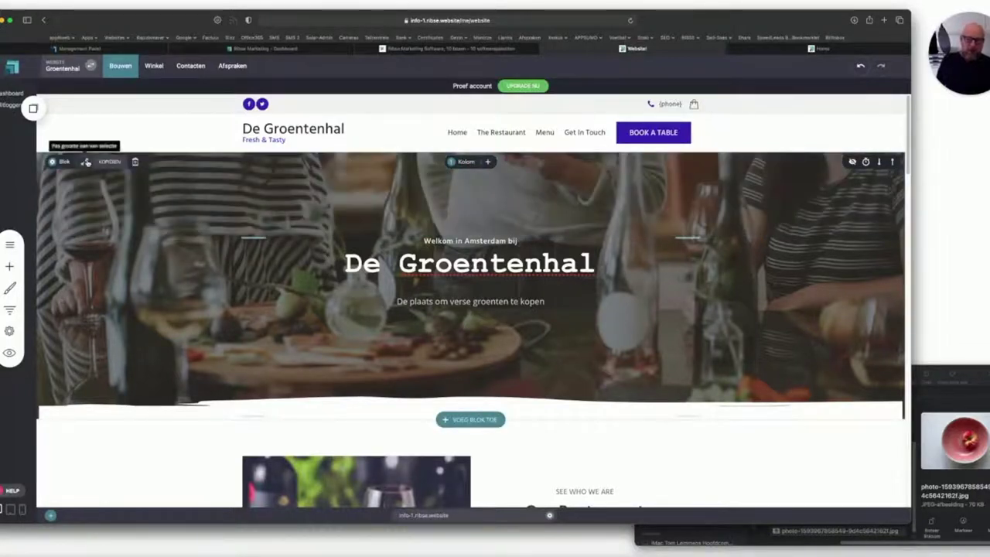
click(85, 162)
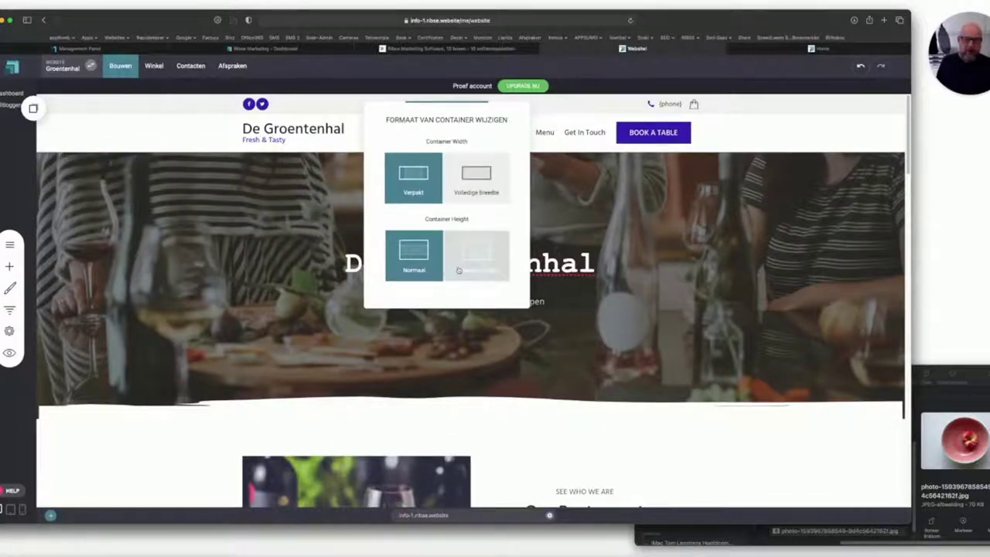
click(85, 167)
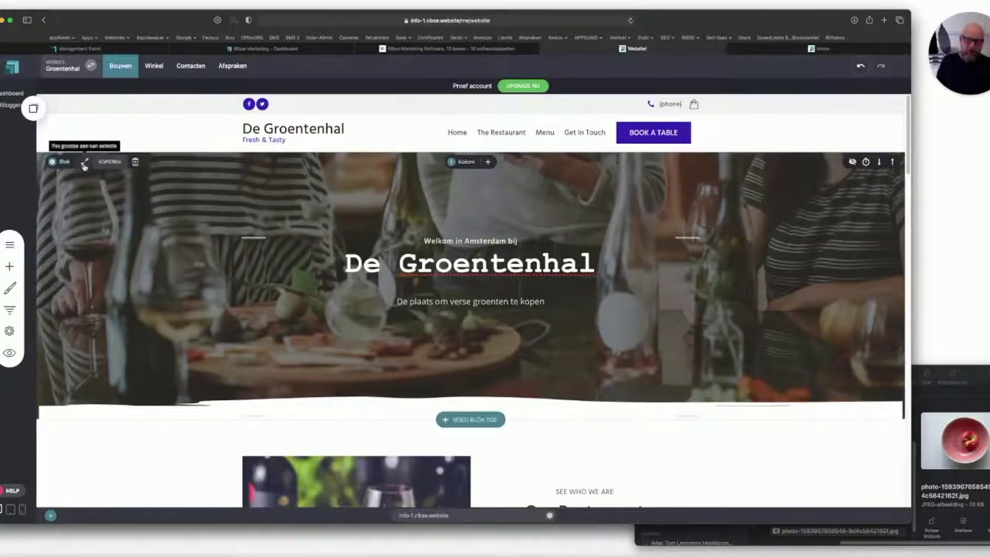
scroll(468, 256, down, 5)
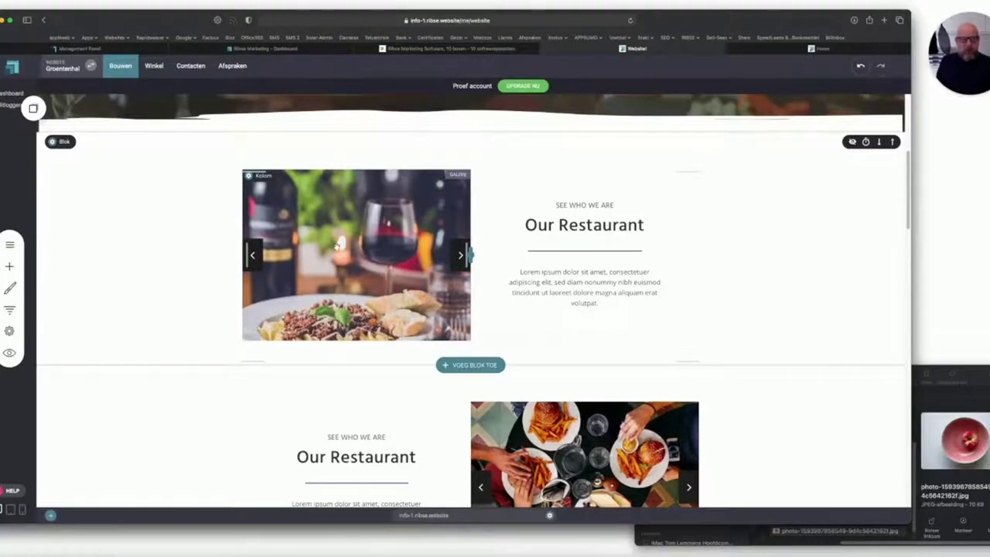
From the wine gallery's image editor, create an empty image folder named 'Groenten 2021'.
click(337, 246)
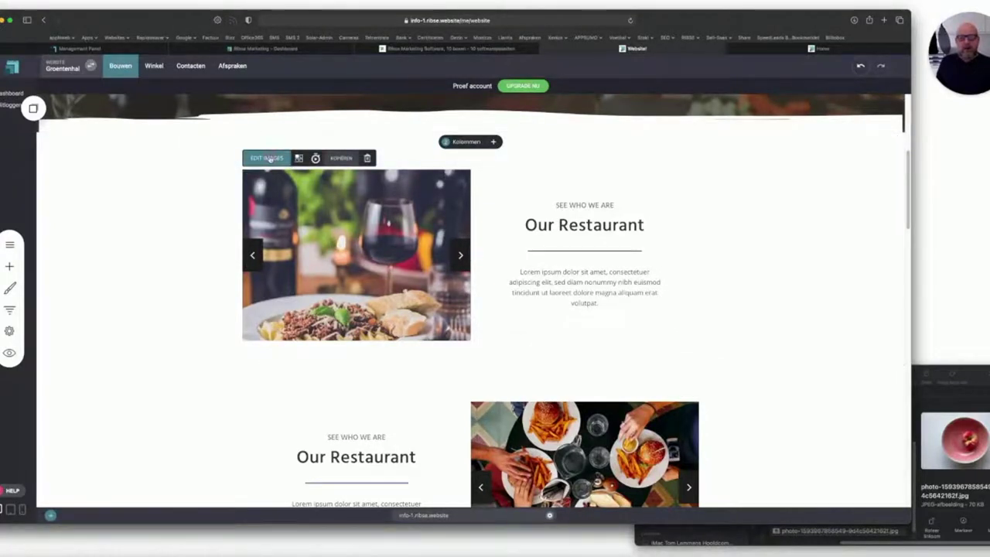
click(269, 159)
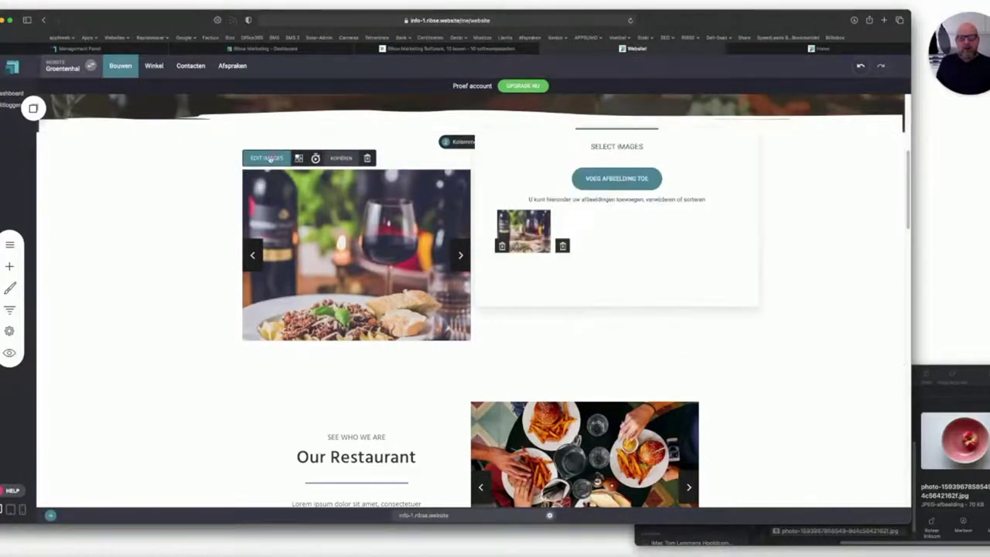
click(613, 178)
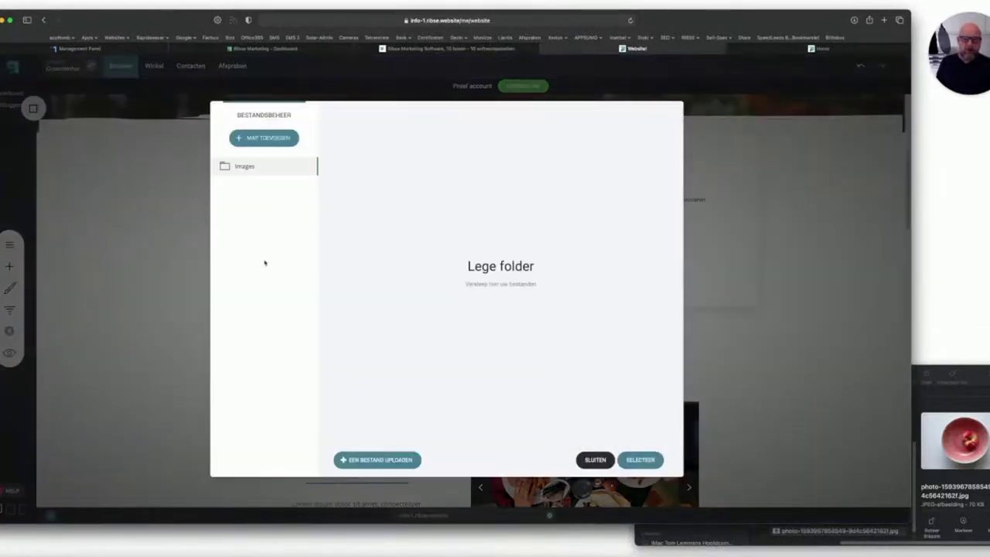
click(270, 144)
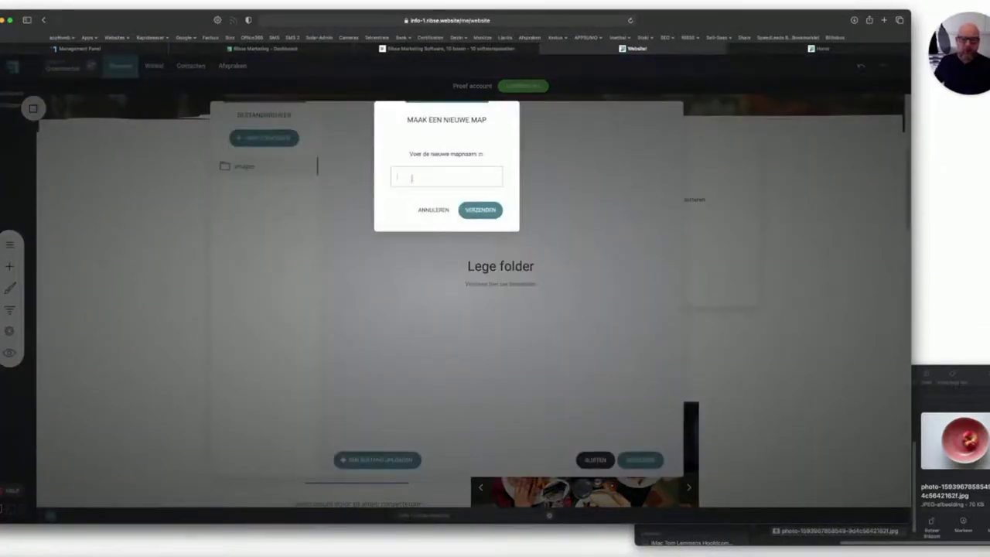
text(G)
text(roei)
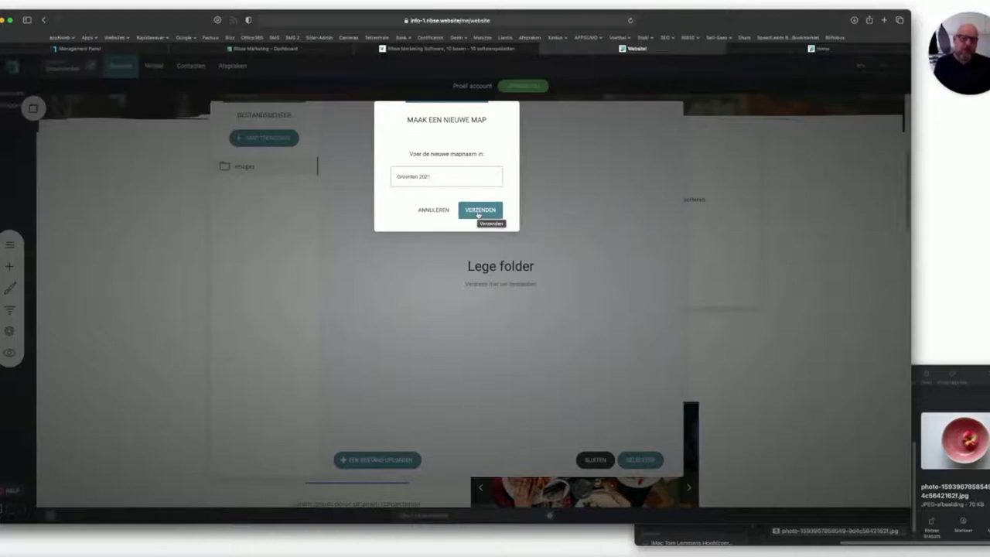
click(479, 212)
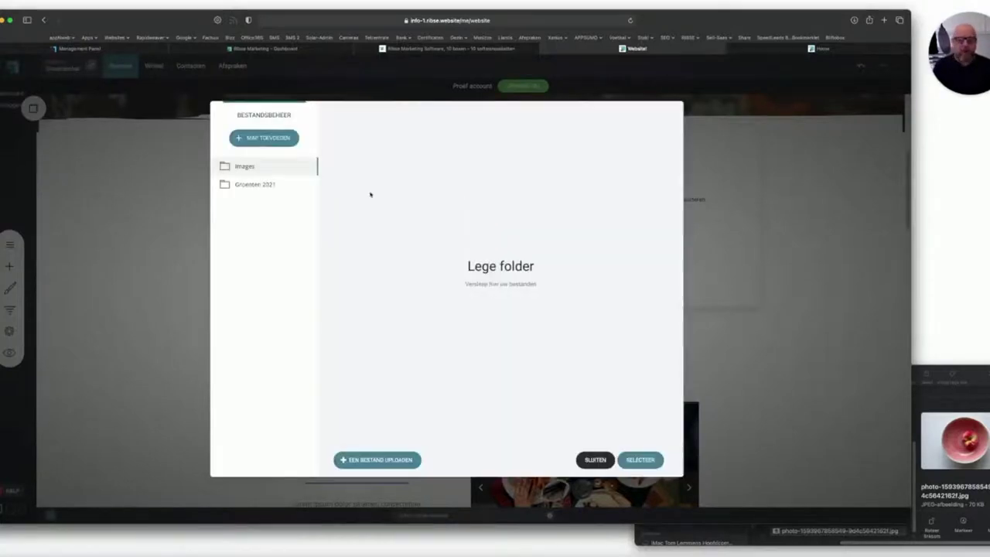
Upload all 22 photos into 'Groenten 2021' and add the basket of red apples to the gallery.
click(256, 185)
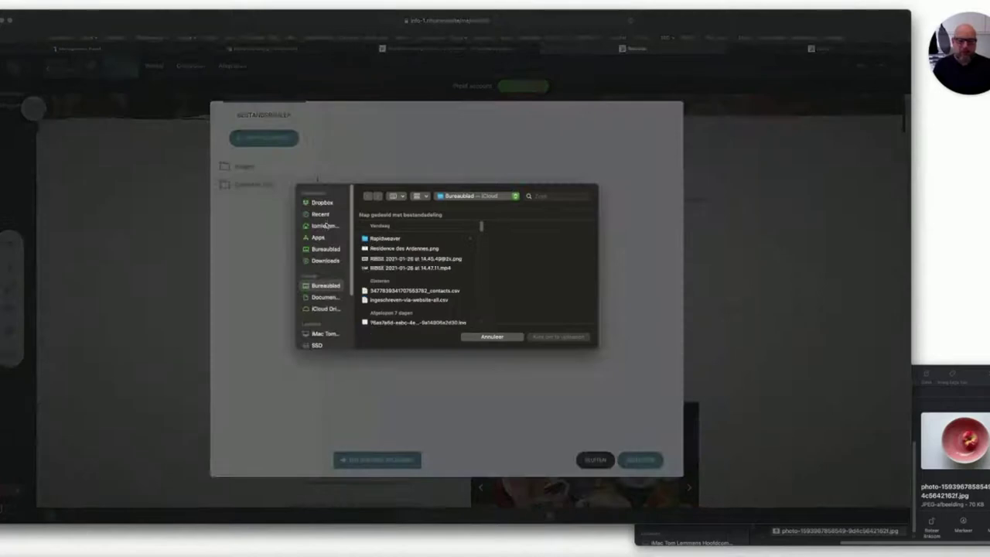
click(489, 337)
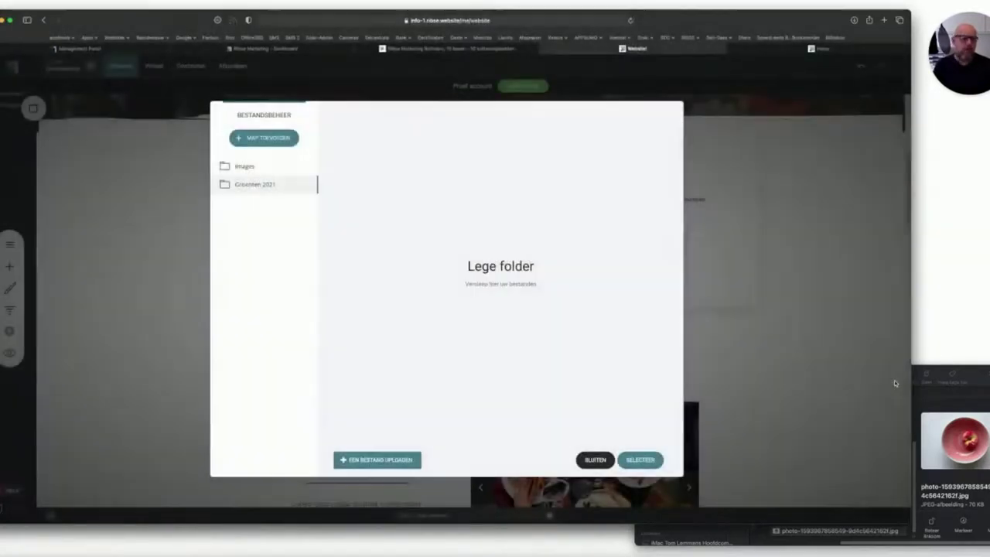
click(976, 374)
scroll(806, 407, up, 5)
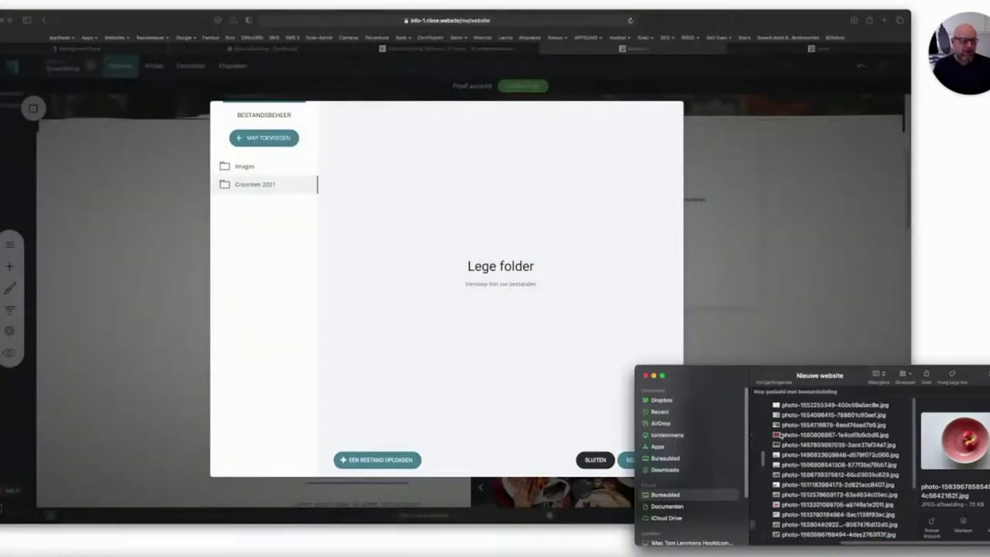
click(804, 403)
scroll(806, 433, down, 5)
scroll(807, 451, up, 5)
scroll(804, 456, down, 5)
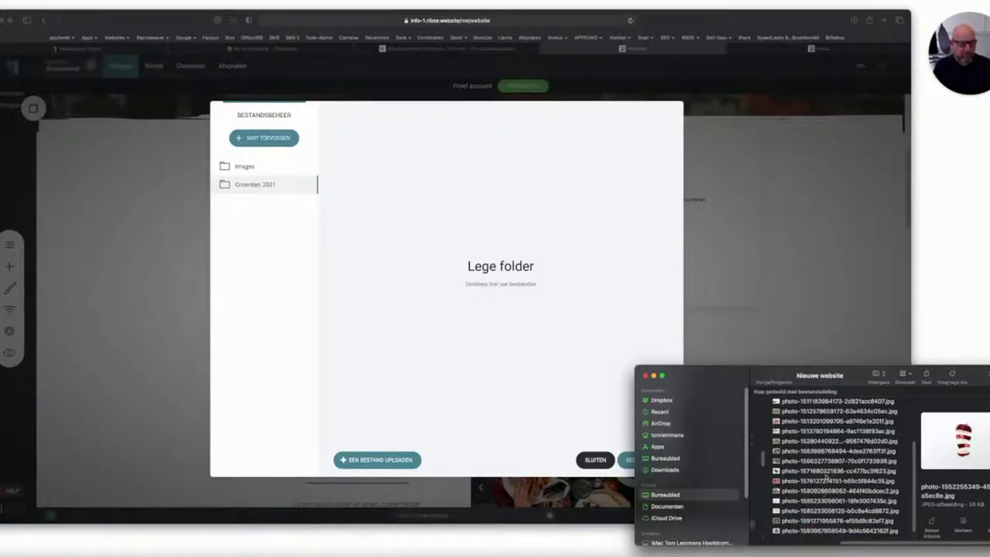
shift+click(804, 532)
drag(804, 531, 473, 331)
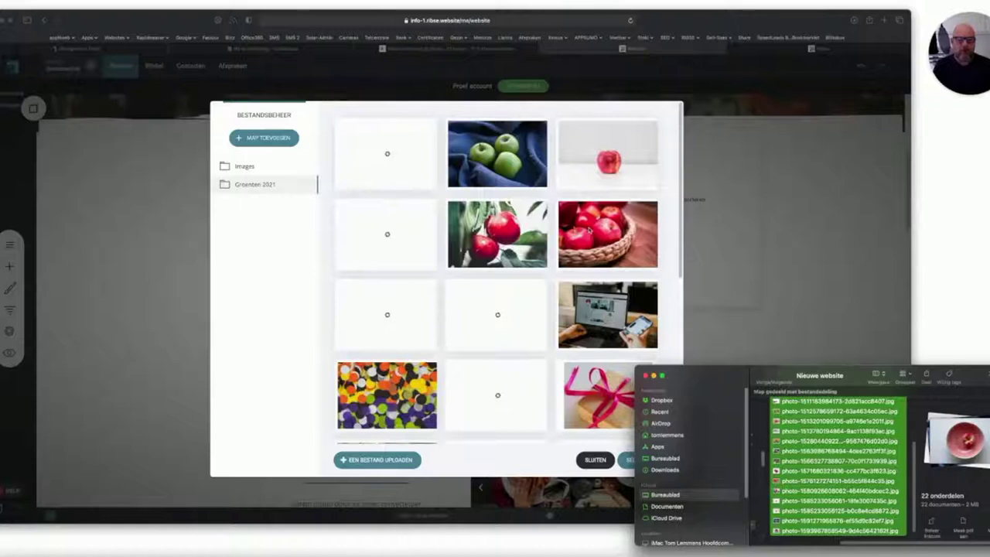
click(580, 245)
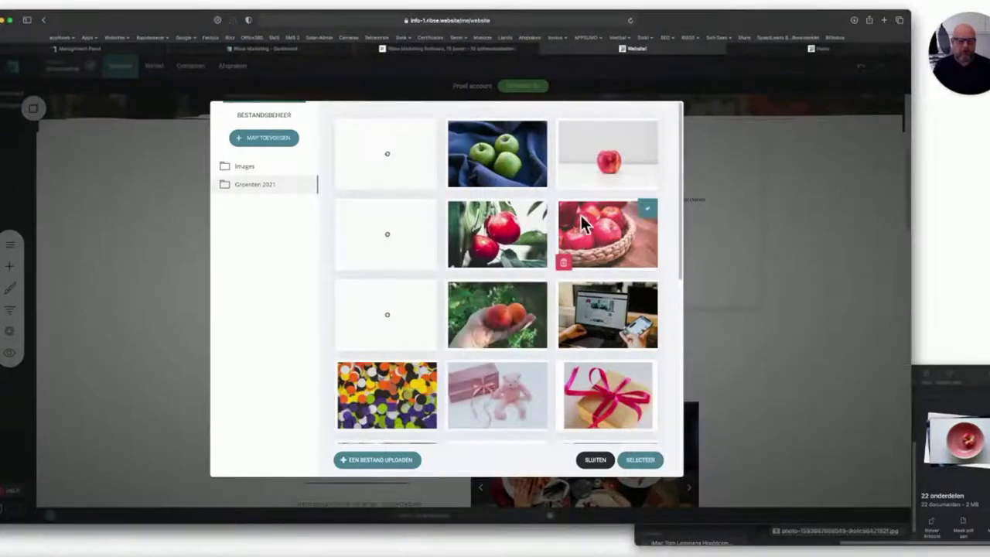
click(639, 459)
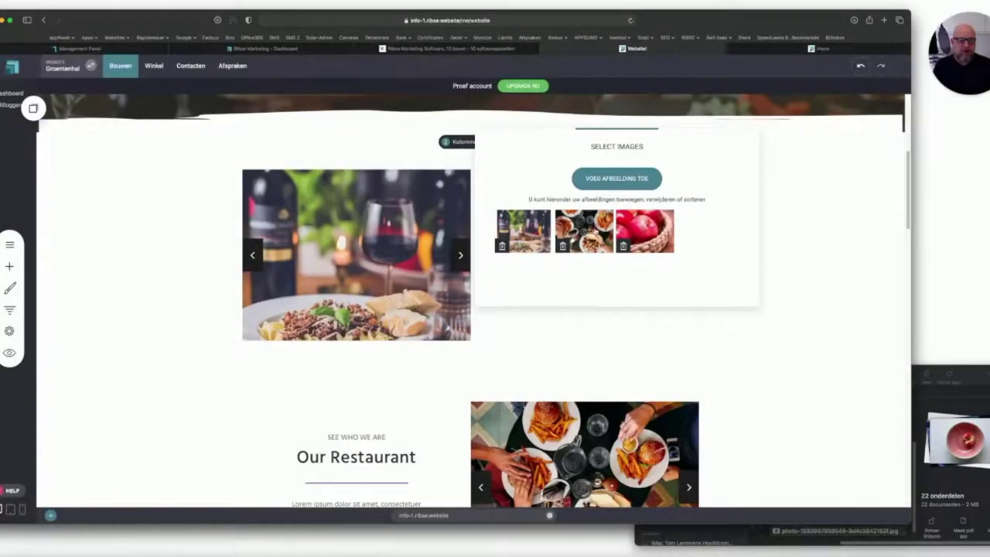
Delete the two food pictures, including the wine and pasta image, from the slider gallery.
click(562, 246)
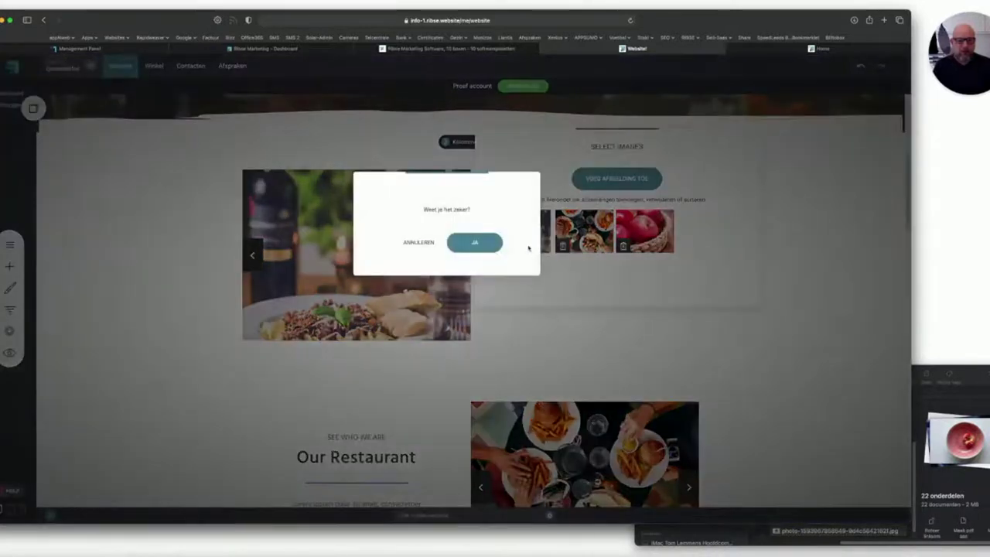
click(495, 244)
click(503, 246)
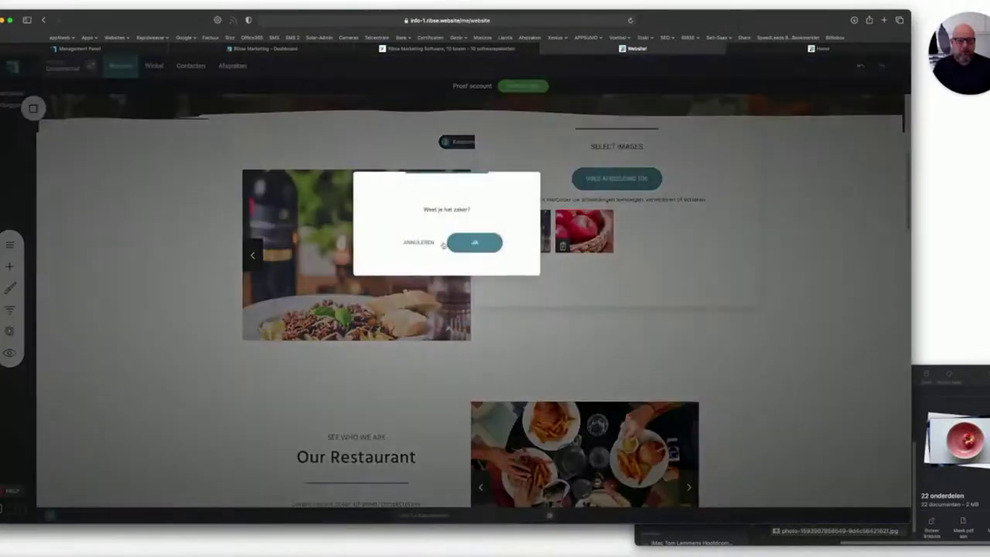
click(456, 242)
Add the hand-held apples, pile of red apples and green apples photos to the slider.
click(613, 179)
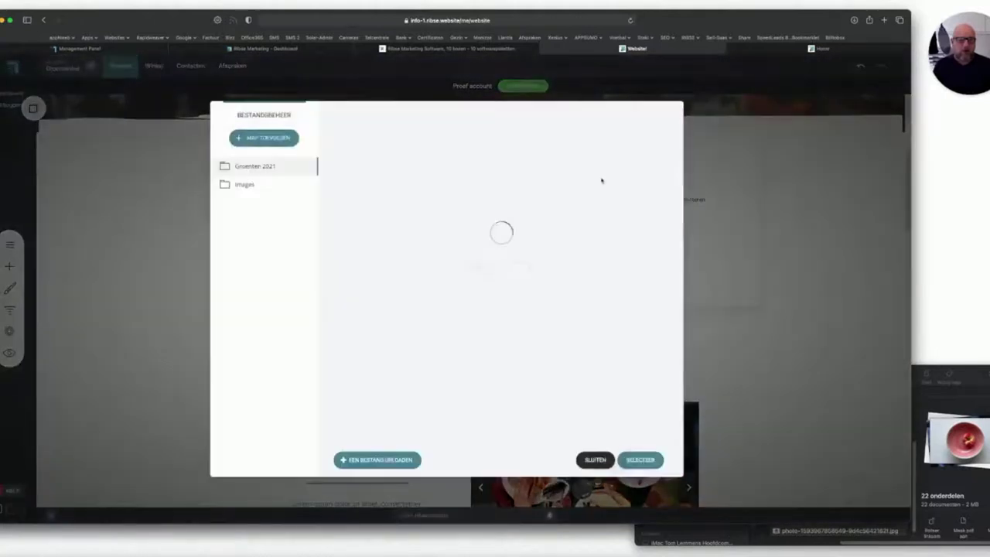
click(400, 231)
click(403, 324)
click(489, 330)
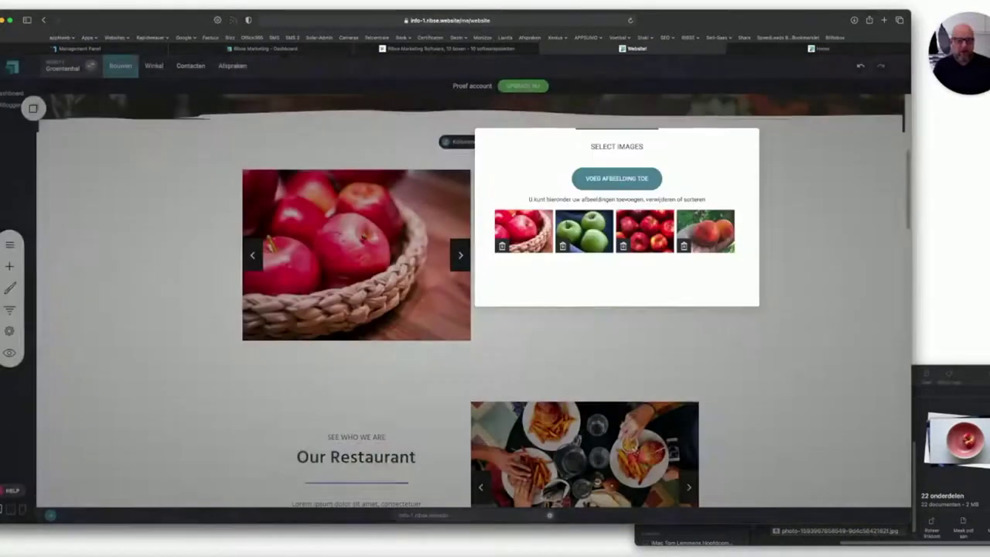
click(638, 460)
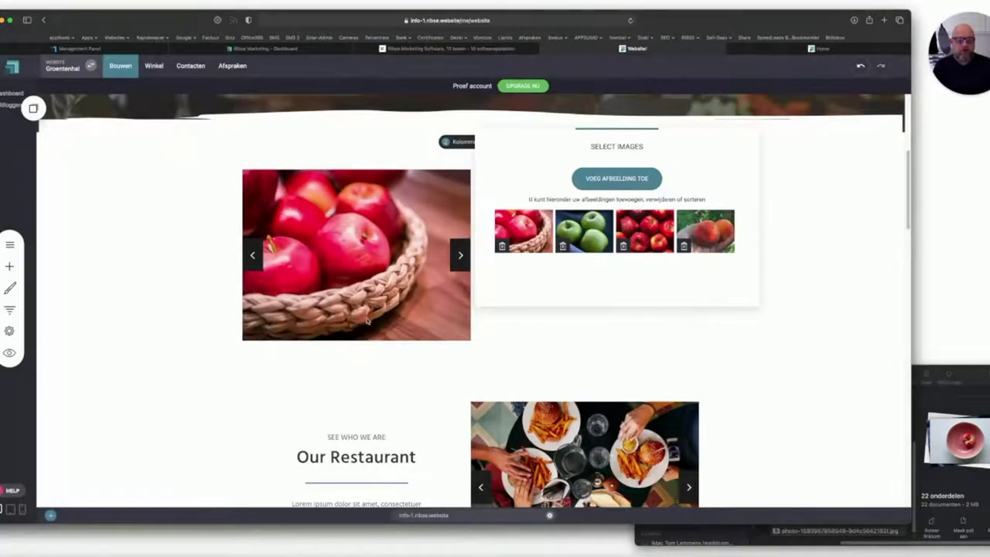
click(369, 321)
click(584, 205)
Replace 'SEE WHO WE ARE' with 'Lekker fruit' and 'Our Restaurant' with 'De groentenhal'.
drag(612, 205, 533, 200)
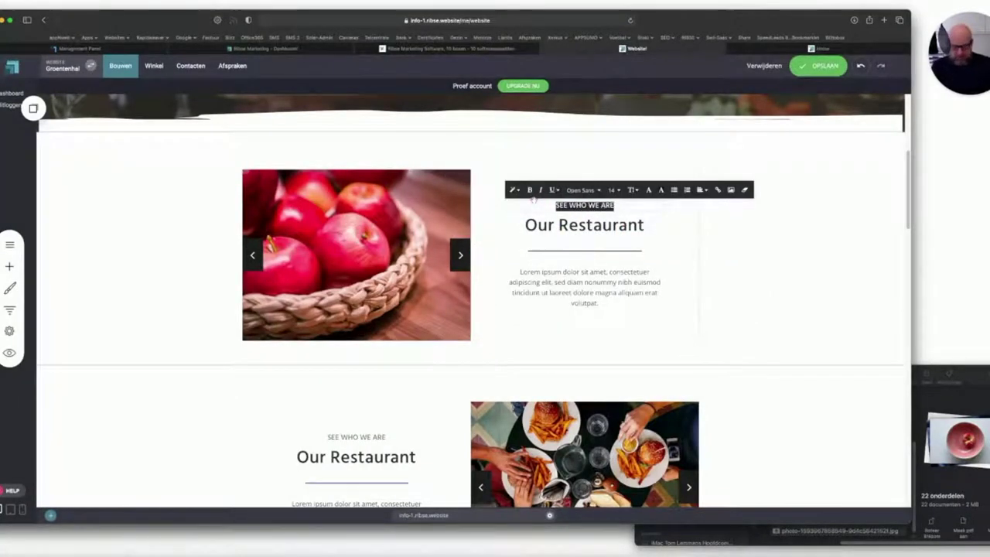
text(Lekker fruit)
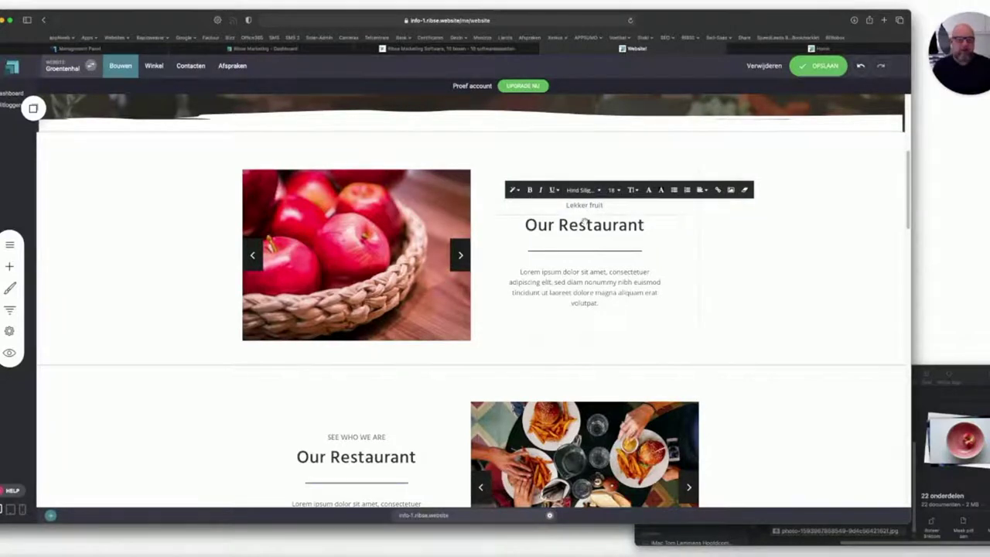
click(583, 224)
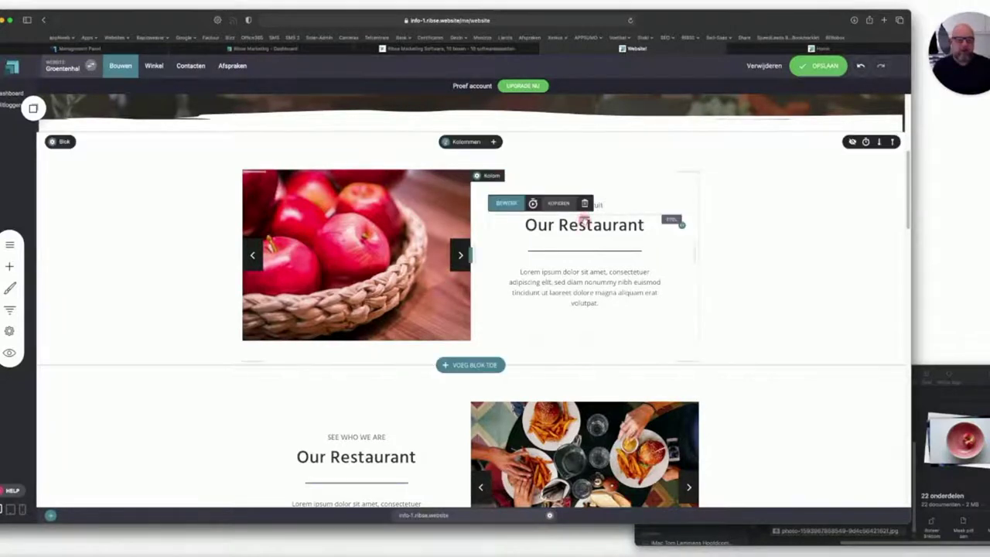
drag(659, 220, 523, 221)
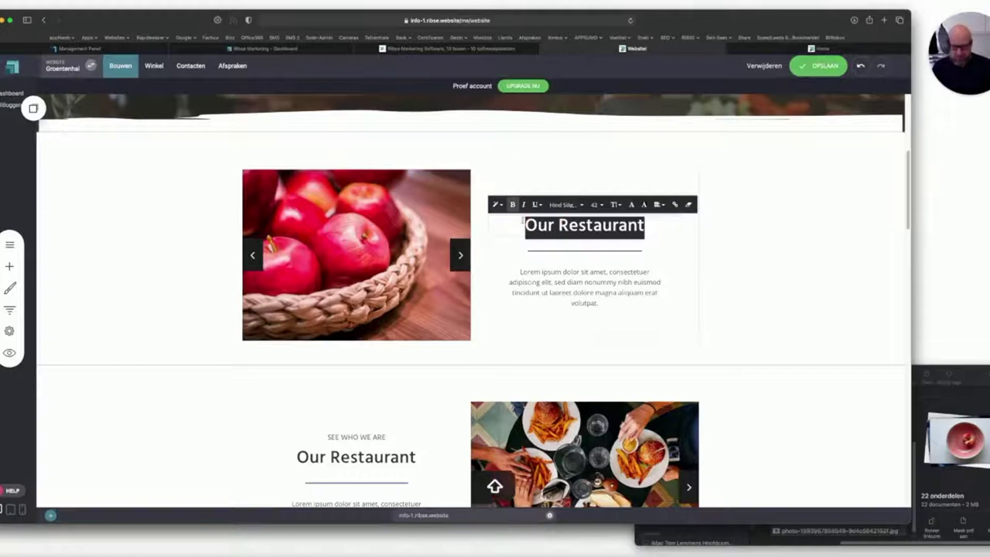
text(De groentenhal)
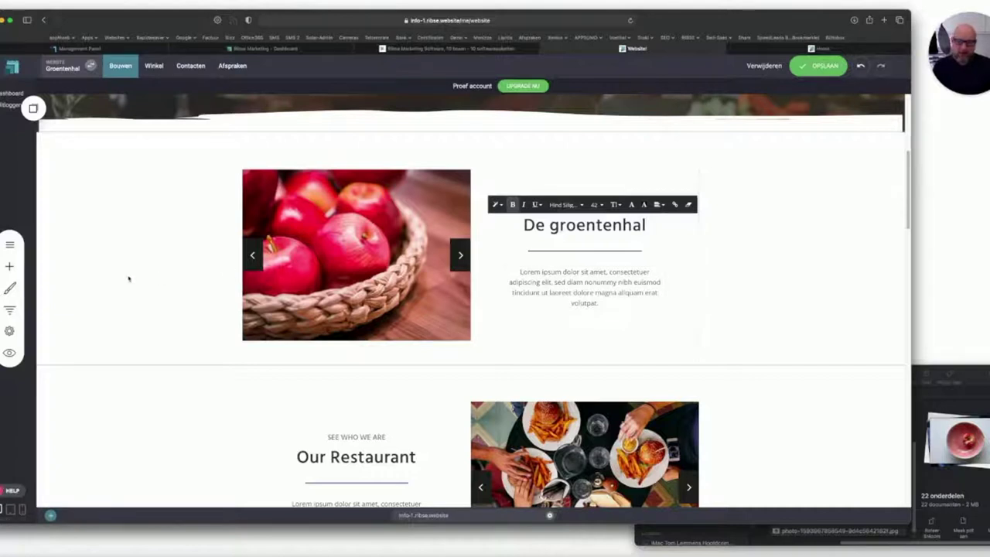
click(10, 266)
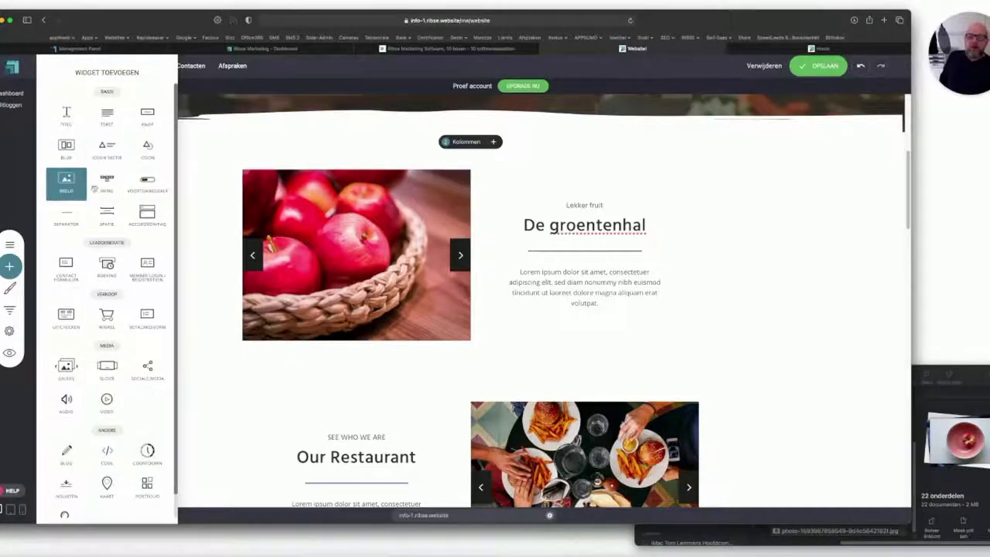
Drag a Knop widget from the widget list to just below the De groentenhal paragraph.
scroll(69, 270, down, 1)
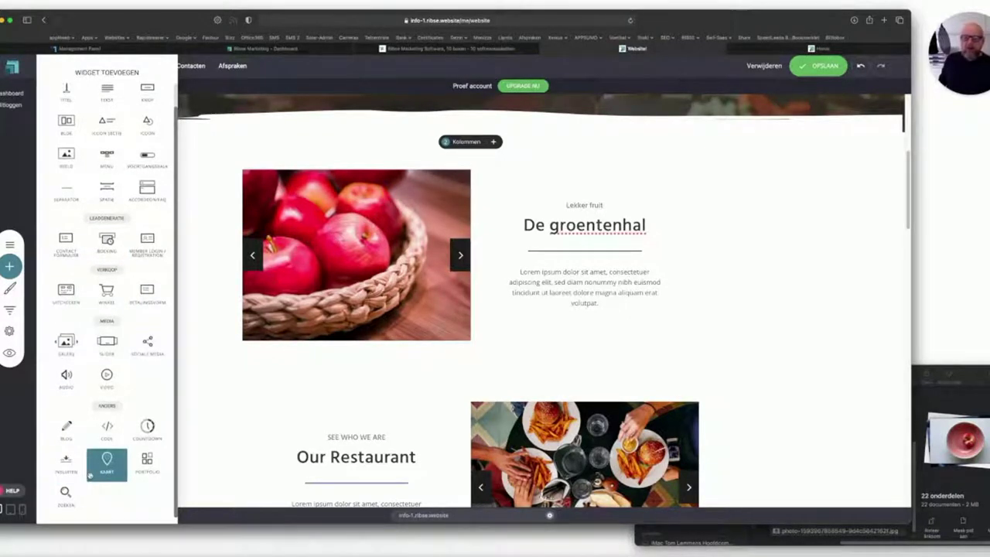
click(191, 295)
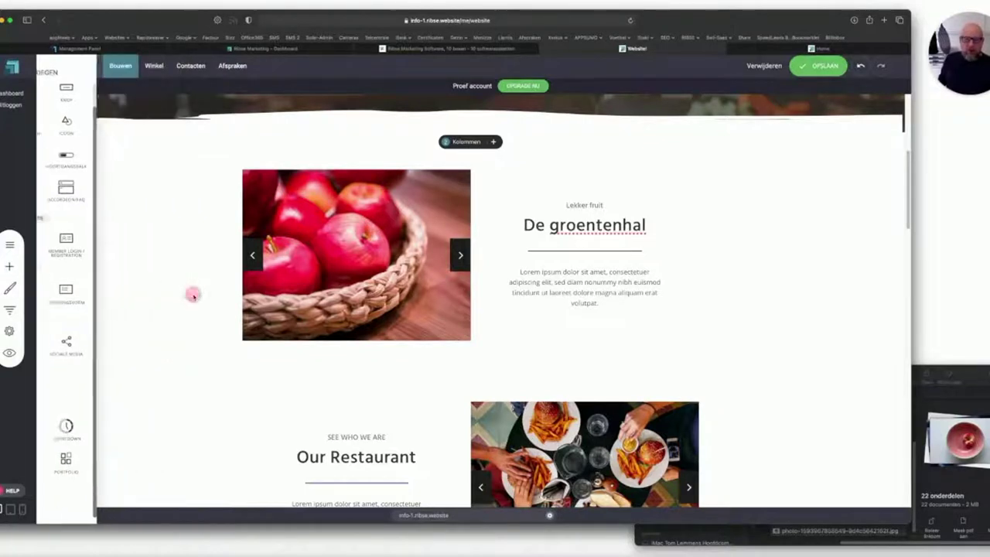
mouse_move(186, 297)
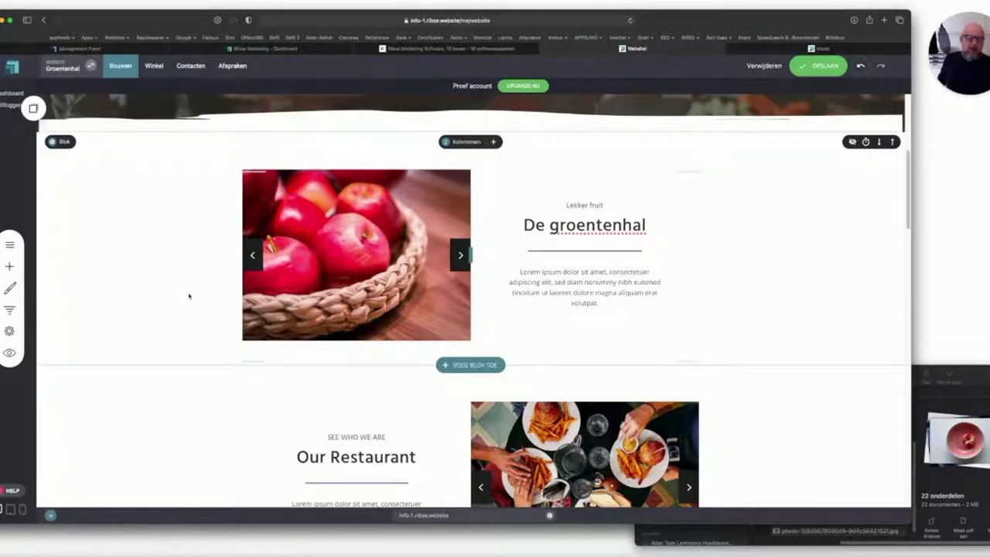
click(9, 266)
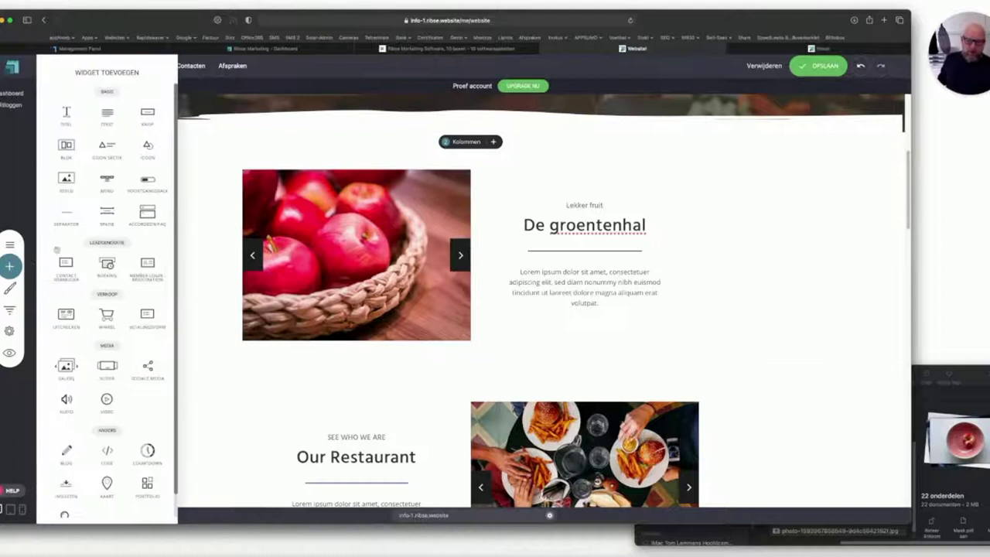
drag(147, 116, 581, 314)
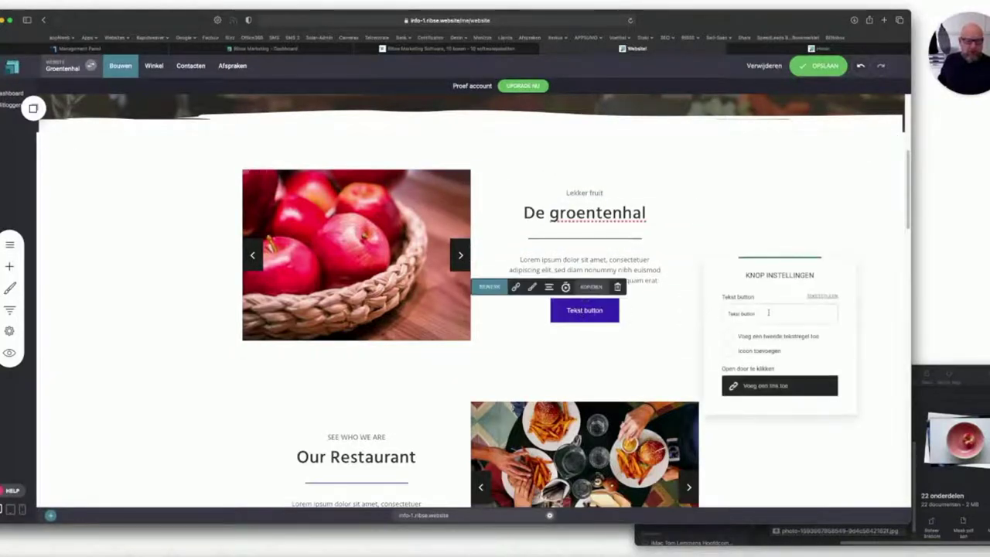
Change the new button's label from 'Tekst button' to 'Meer info'.
drag(768, 312, 678, 312)
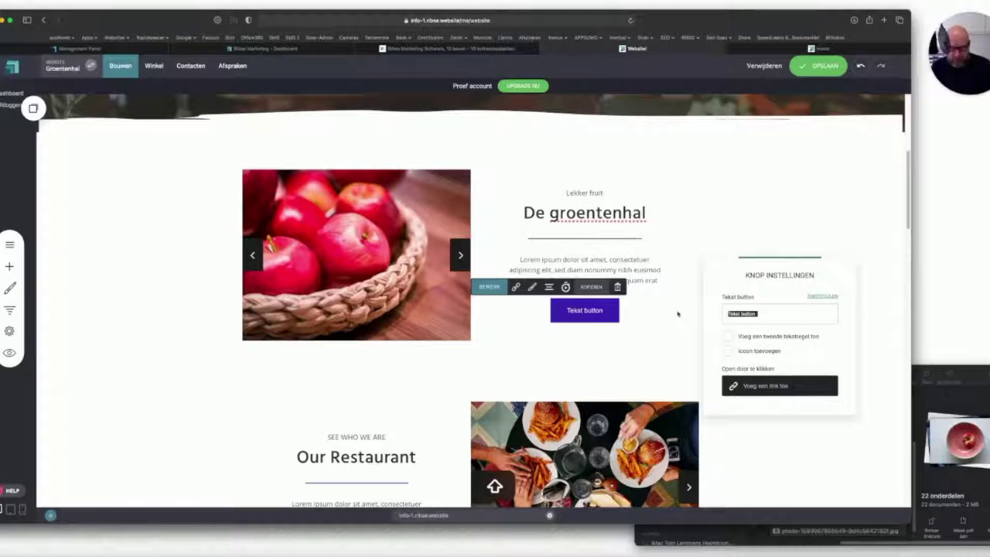
text(Meer info)
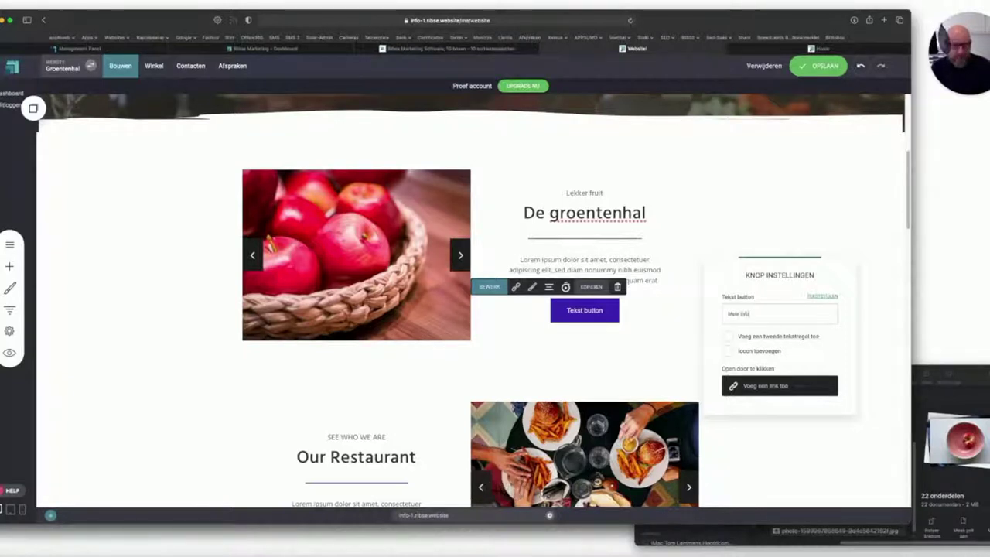
click(589, 359)
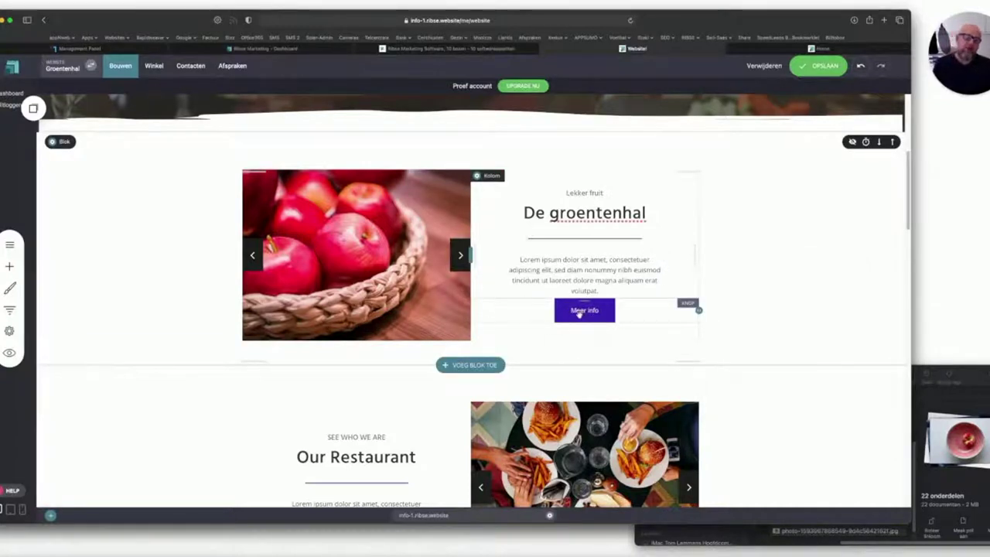
click(581, 312)
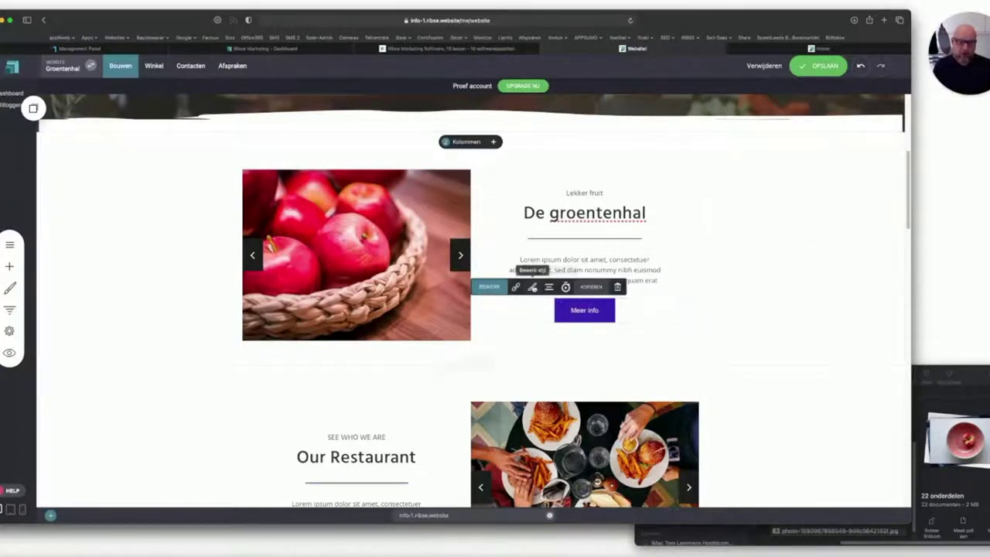
Give the Meer info button 10px rounded corners and a Grow + Schaduw hover effect, then save.
click(532, 287)
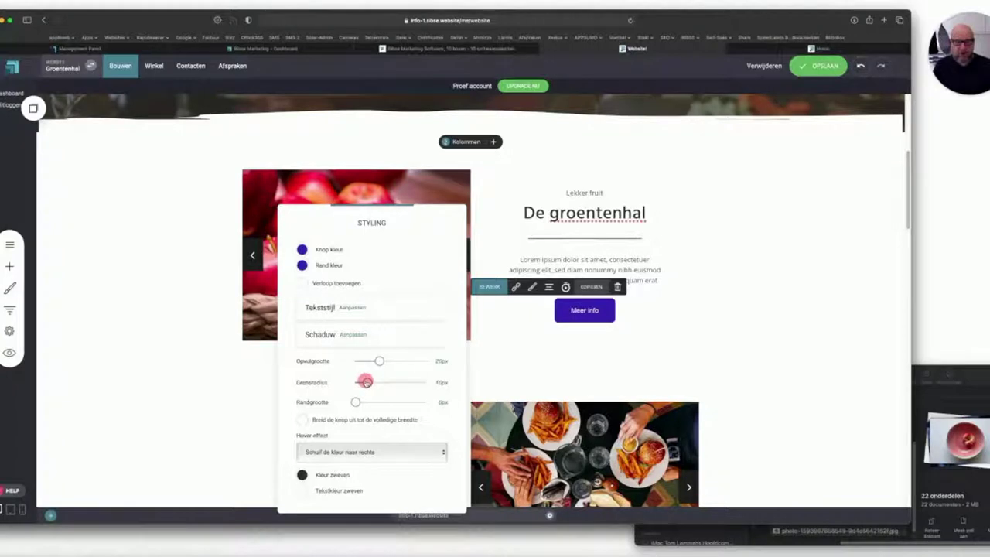
drag(366, 381, 367, 382)
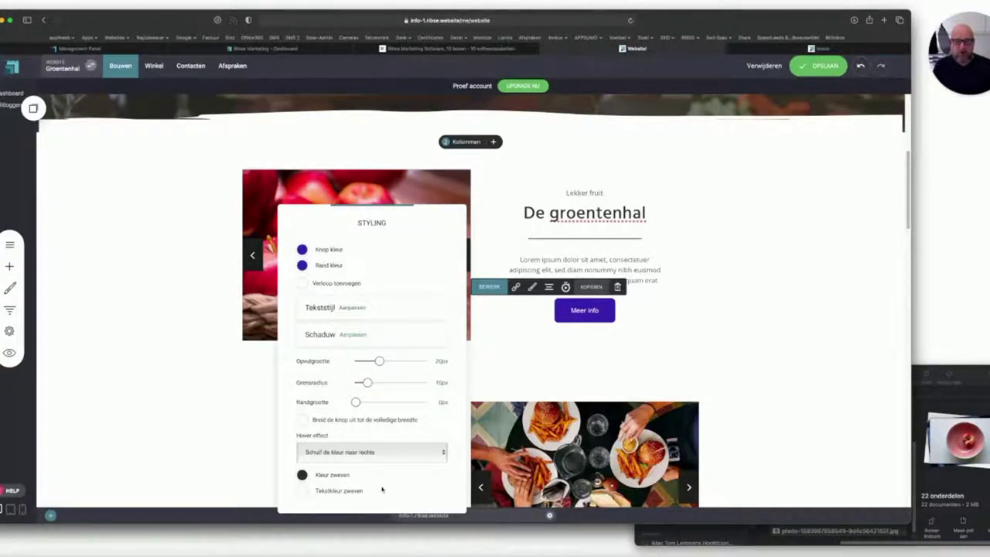
click(344, 455)
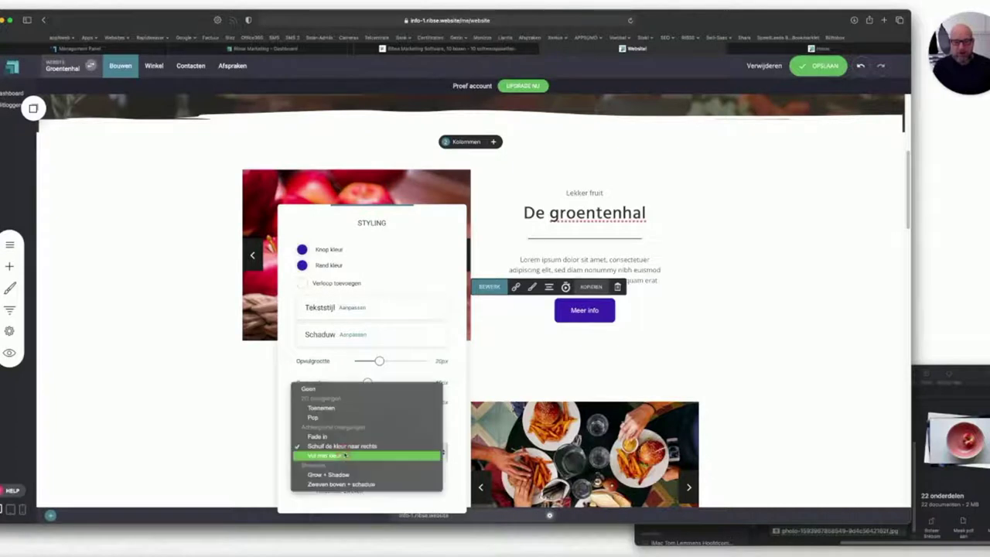
click(340, 474)
click(557, 376)
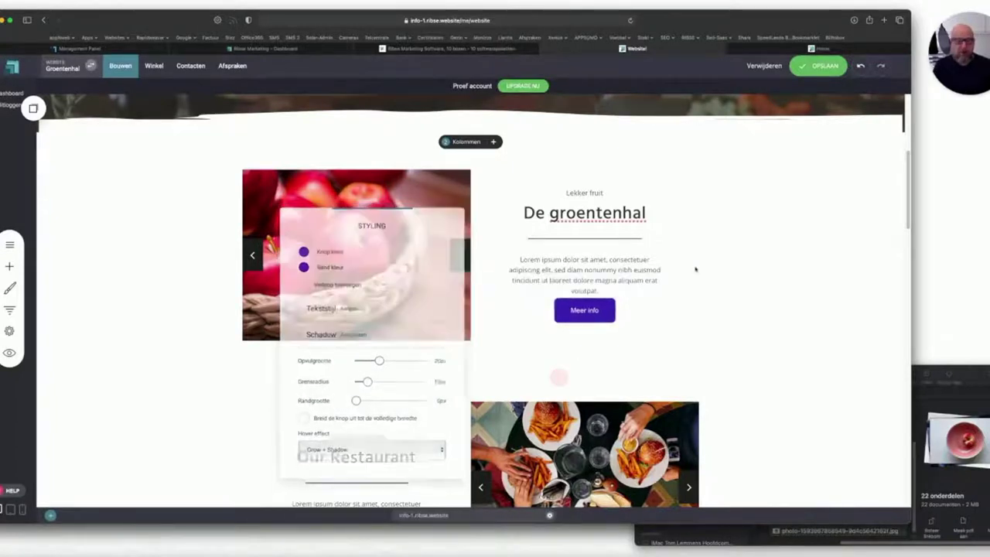
click(824, 66)
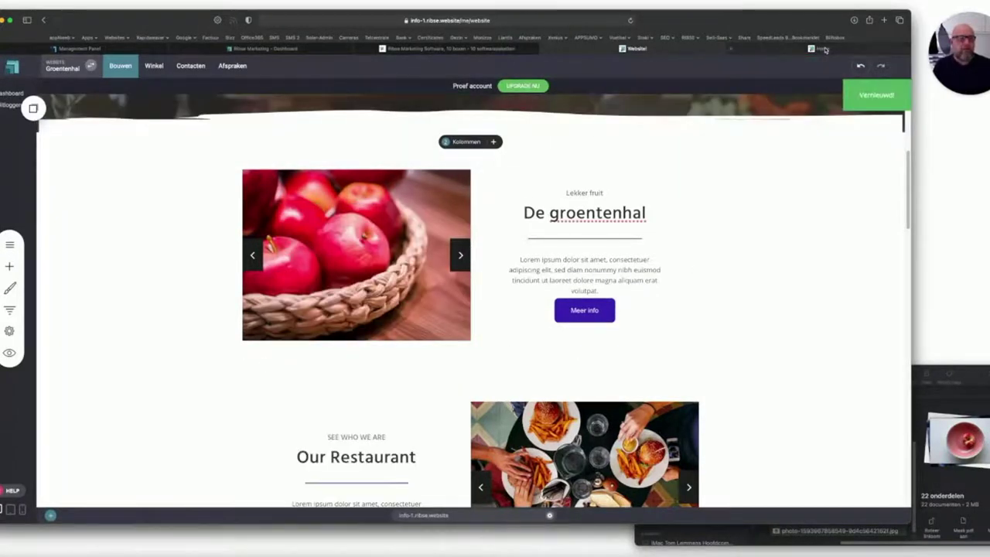
click(823, 49)
Reload and scroll through the live De Groentenhal page, then return to the editor.
click(630, 20)
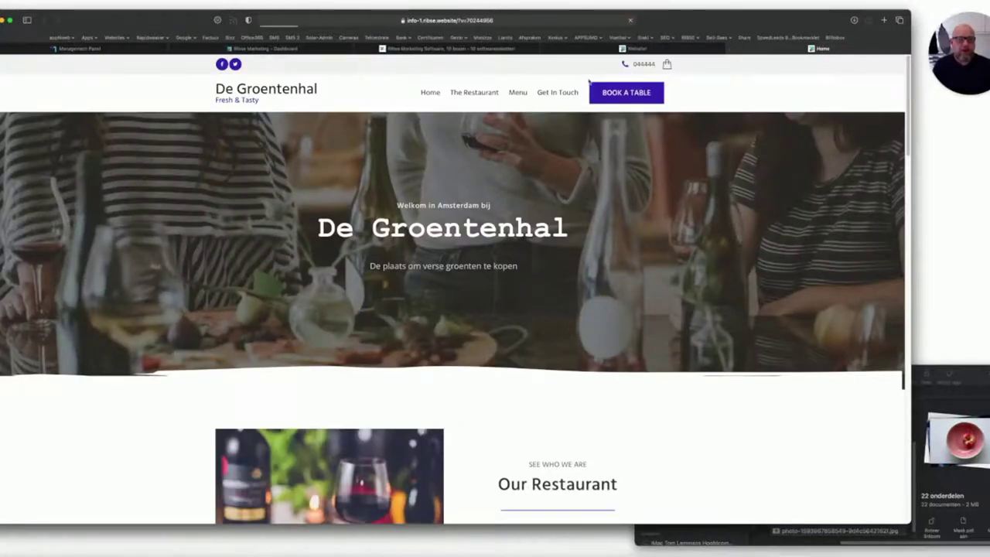
scroll(417, 360, down, 1)
scroll(417, 360, down, 2)
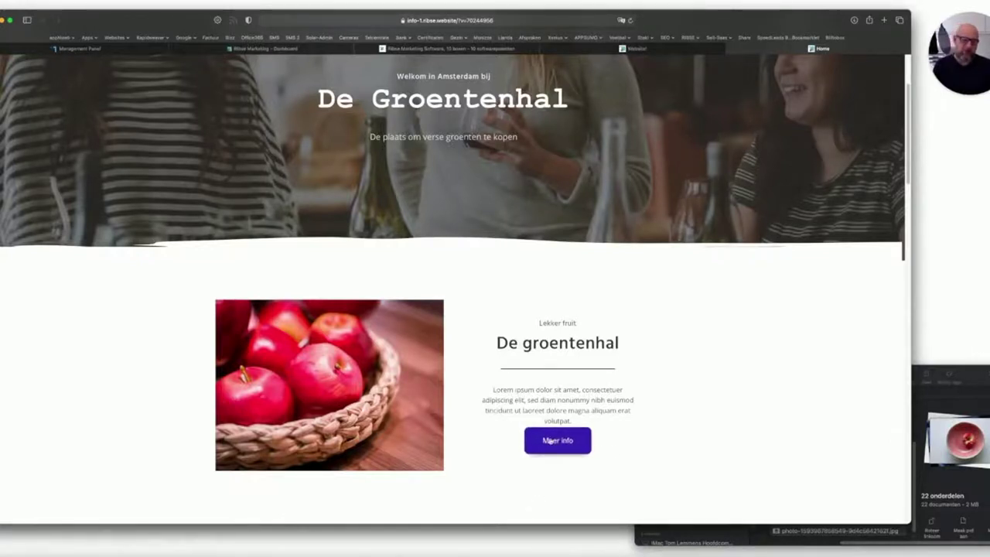
scroll(525, 443, down, 1)
scroll(522, 142, up, 3)
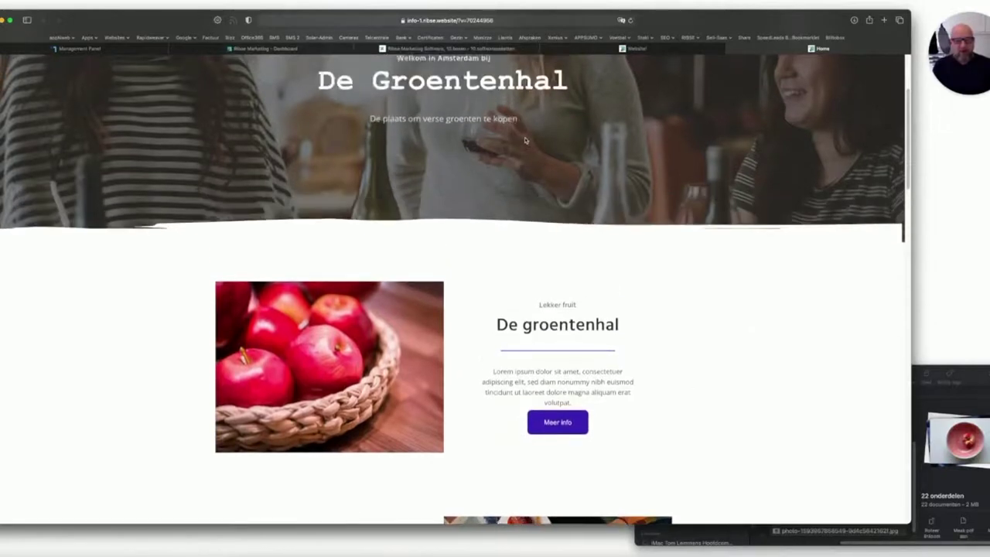
scroll(409, 351, down, 5)
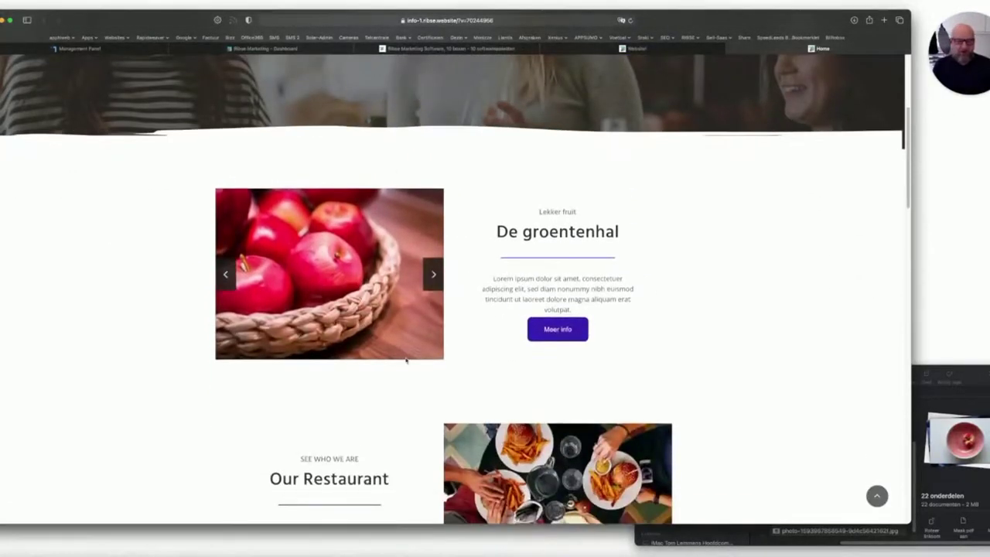
click(636, 47)
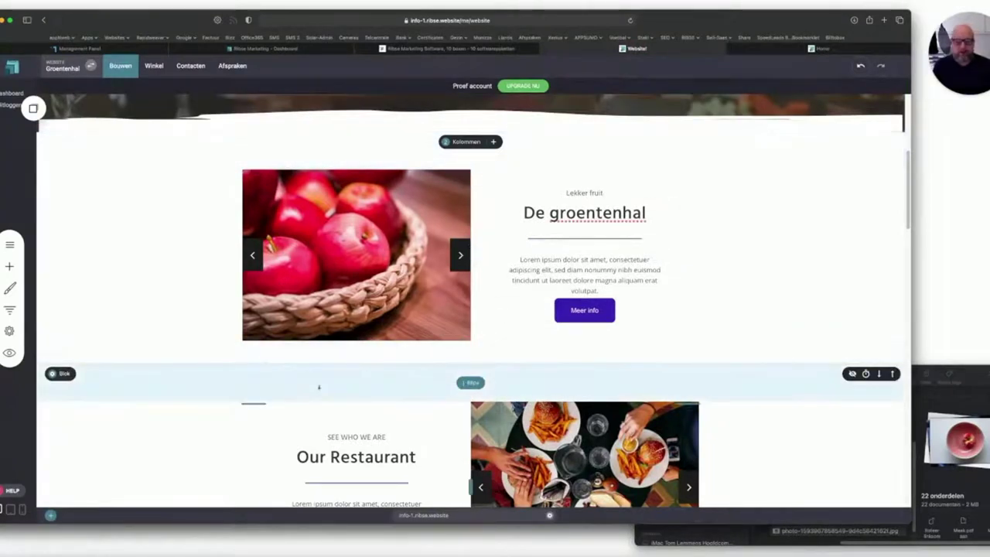
Change the second section's 'SEE WHO WE ARE' overline to 'Eet meer groenten'.
scroll(320, 386, down, 2)
scroll(320, 386, down, 4)
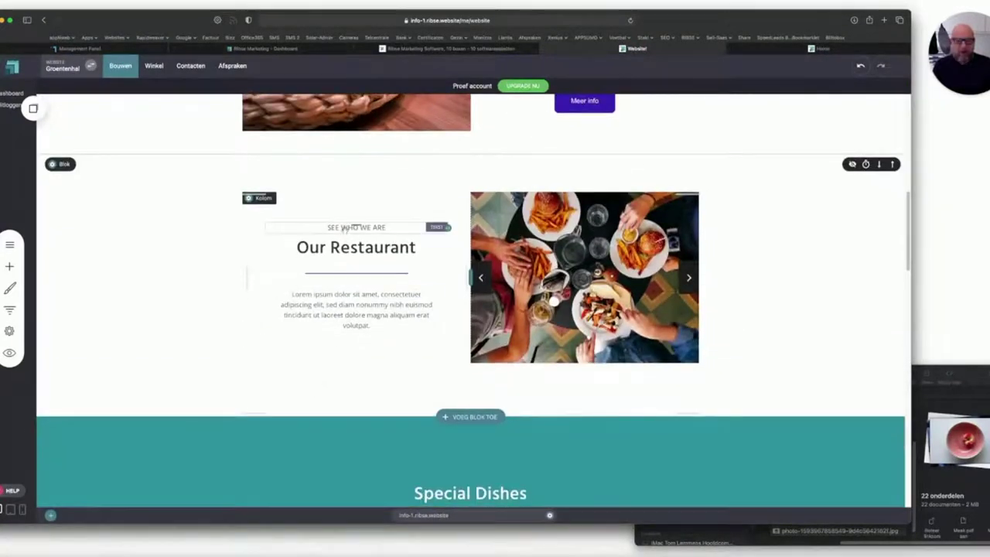
click(345, 229)
drag(401, 226, 300, 226)
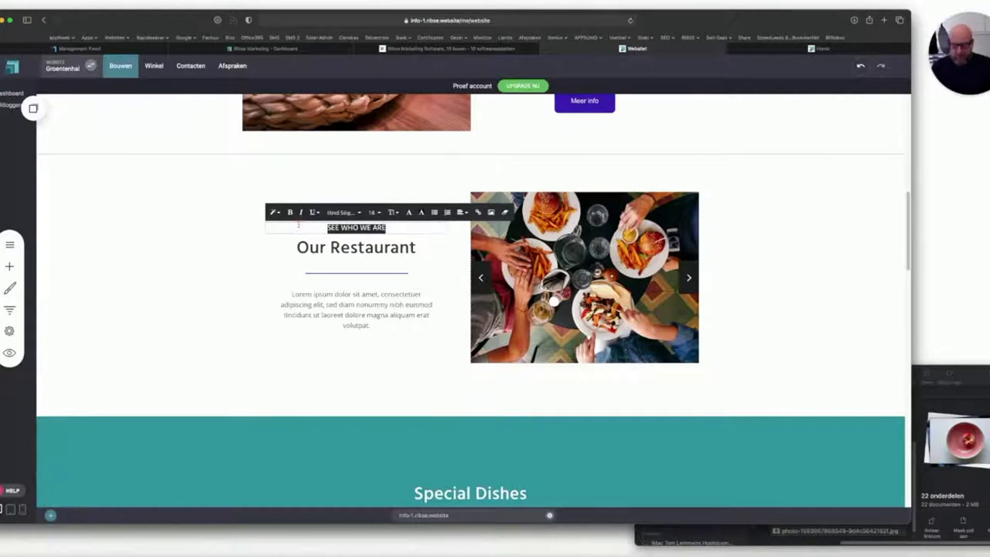
key(shift)
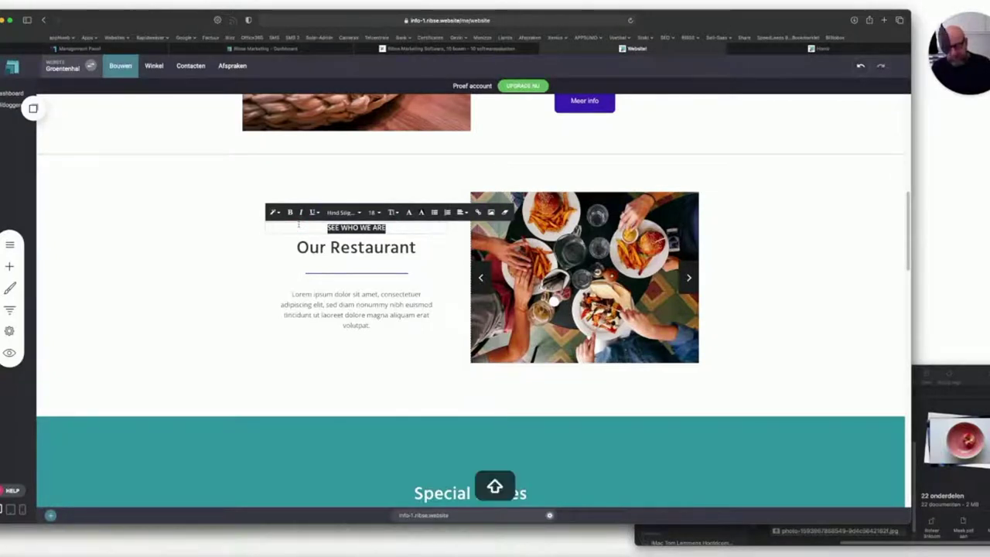
text(Eet mooi)
text( groenten)
text(n)
key(BackSpace)
key(BackSpace)
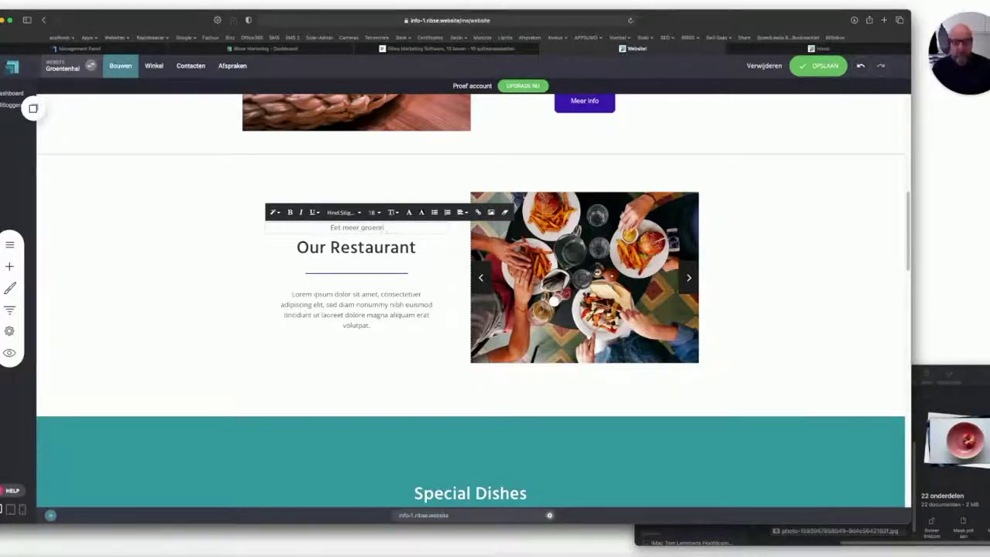
text(ten)
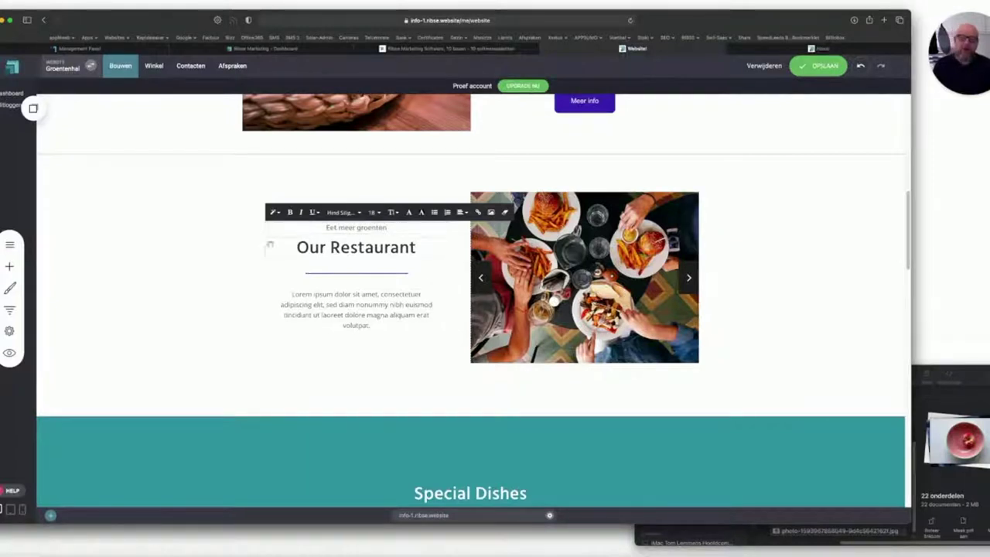
click(360, 248)
Replace the 'Our Restaurant' heading with 'De groentenhal is the place to be'.
click(361, 247)
drag(426, 248, 277, 246)
text(De groe)
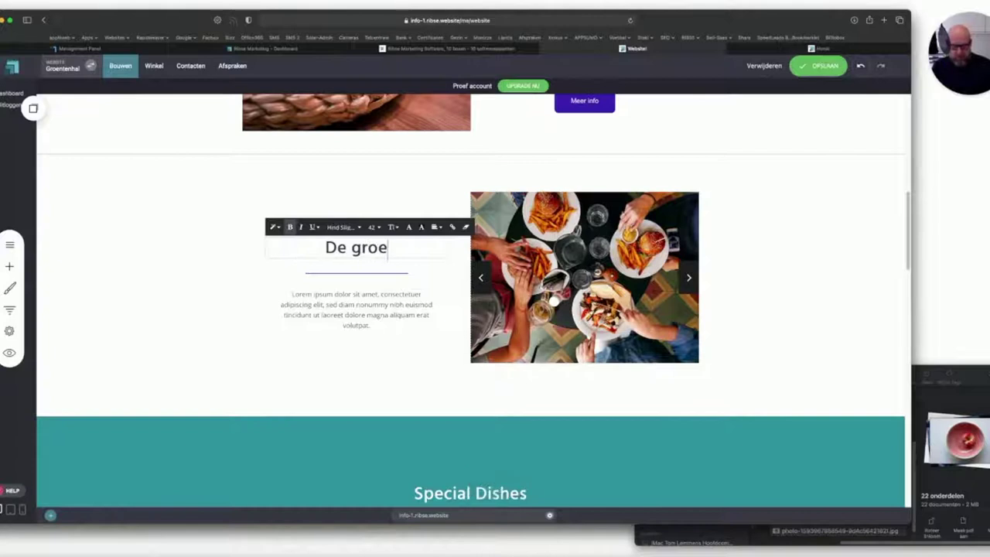
text(ntenhal i)
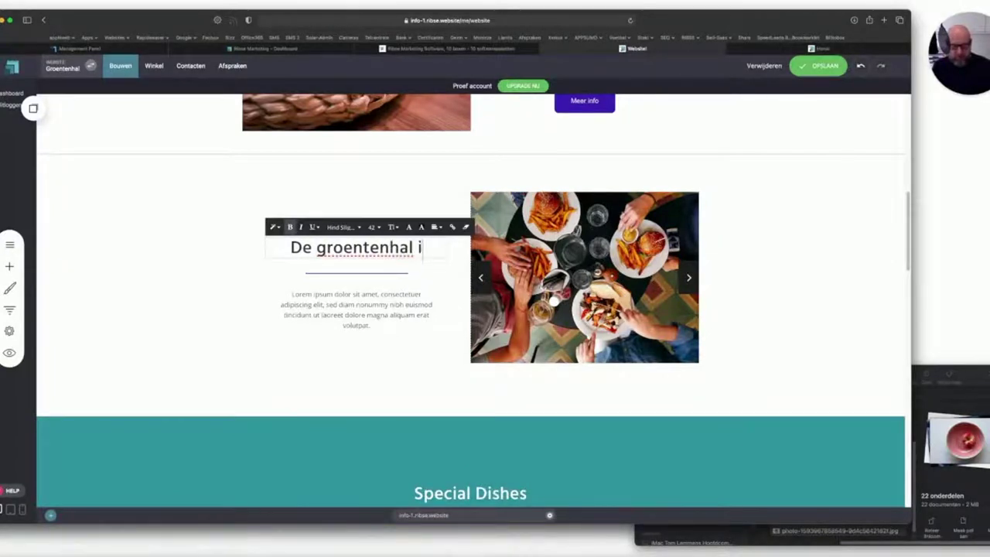
text(s the place to be)
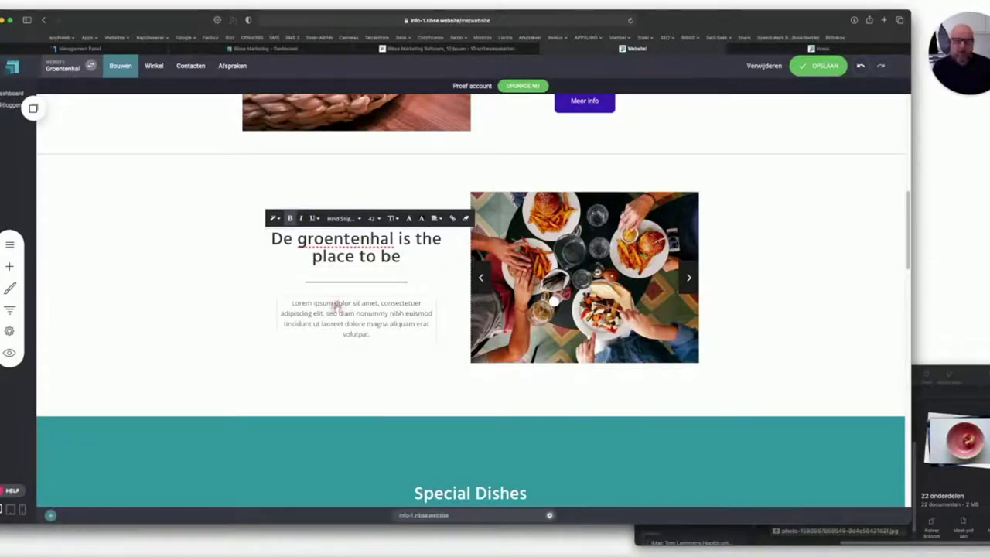
click(334, 310)
mouse_move(546, 282)
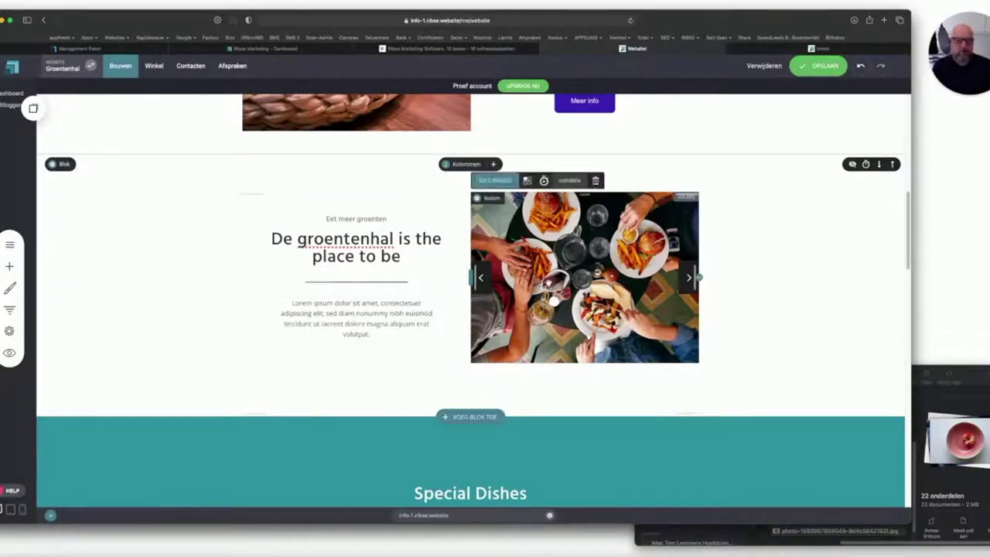
scroll(376, 292, down, 3)
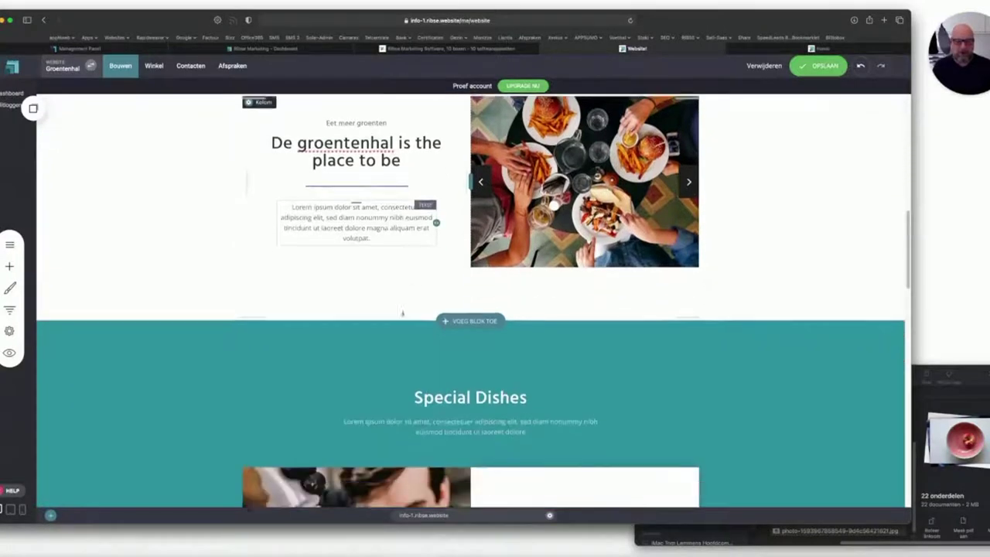
click(812, 49)
Scroll the live page to check the new 'De groentenhal is the place to be' heading, then go back to the editor.
scroll(420, 240, up, 5)
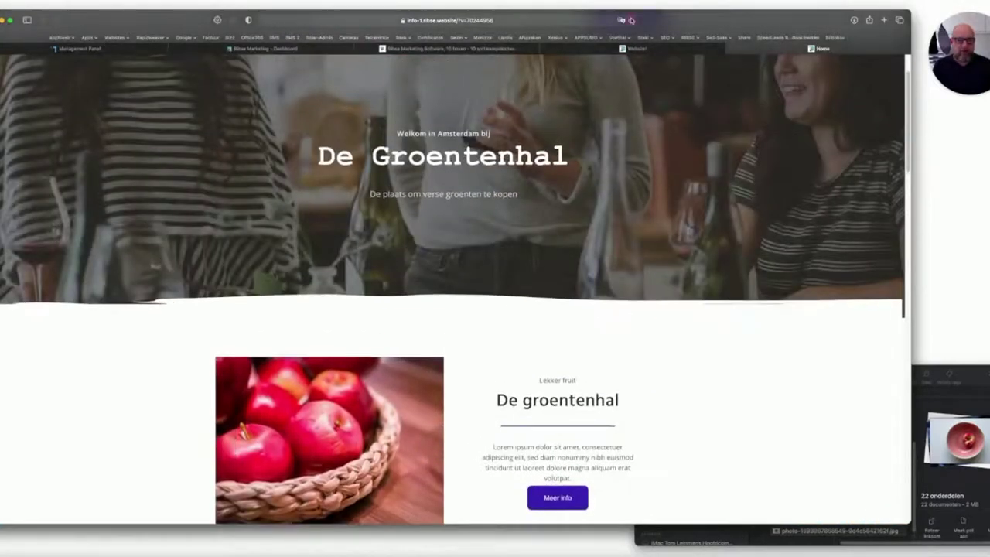
scroll(473, 288, up, 2)
scroll(473, 287, down, 8)
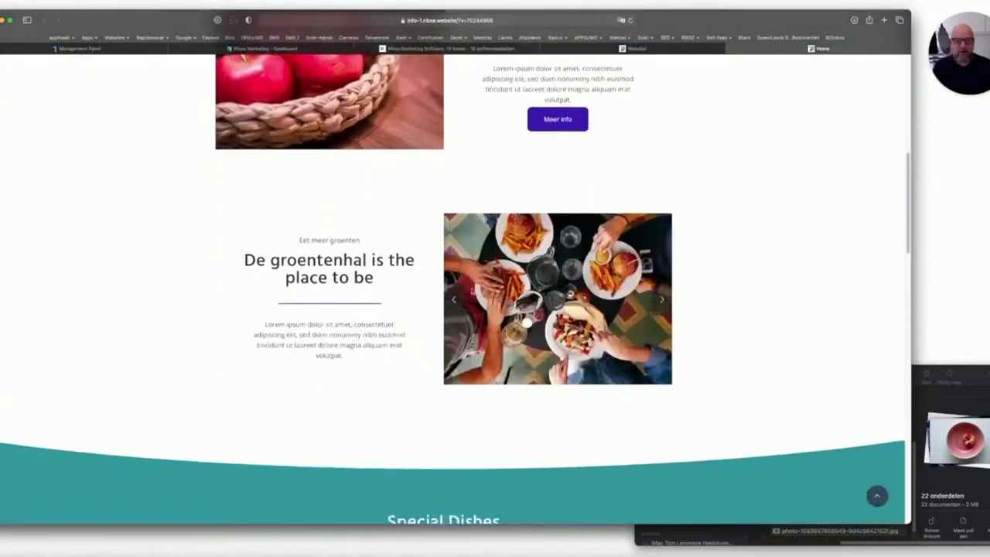
scroll(343, 298, down, 10)
scroll(343, 298, up, 6)
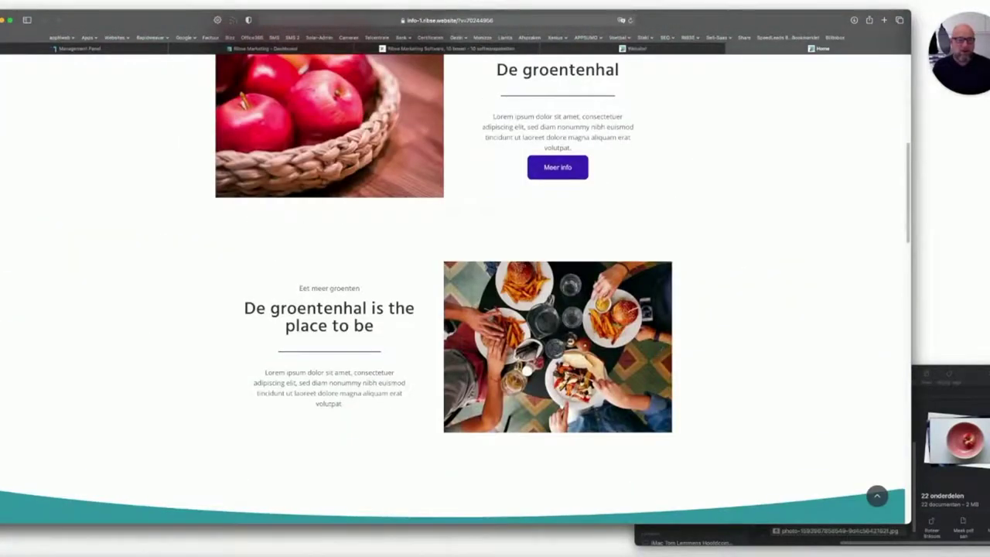
scroll(696, 399, down, 5)
scroll(753, 420, down, 2)
scroll(752, 420, down, 1)
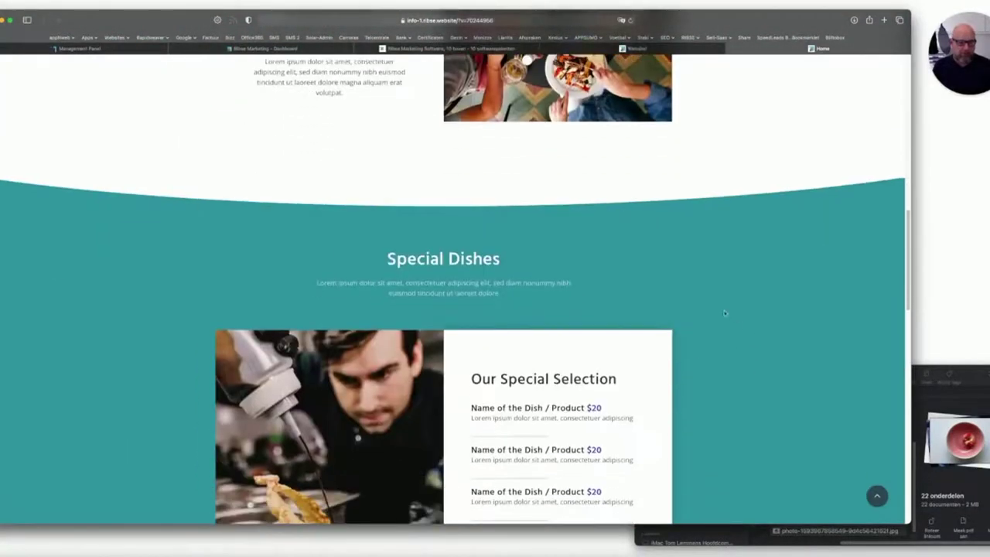
scroll(741, 287, up, 1)
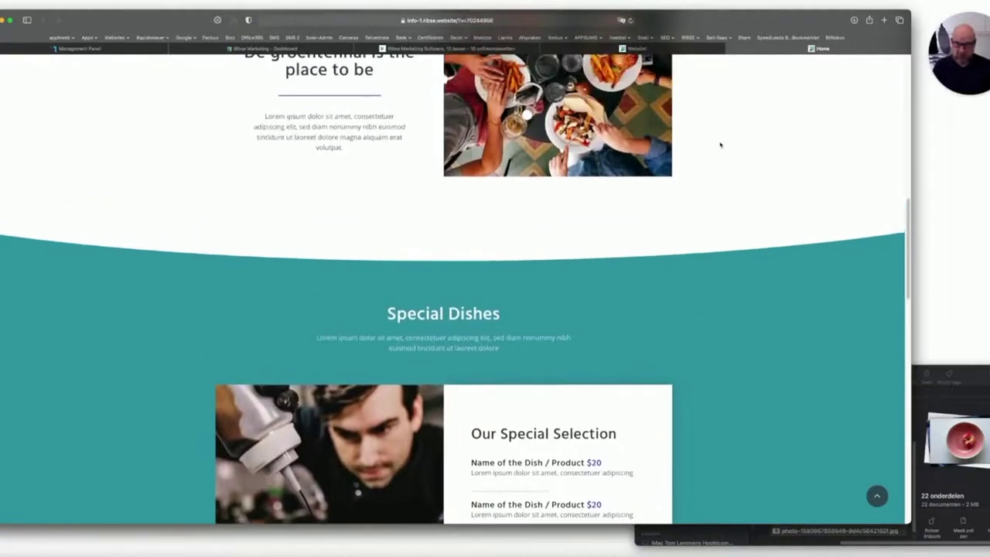
click(660, 51)
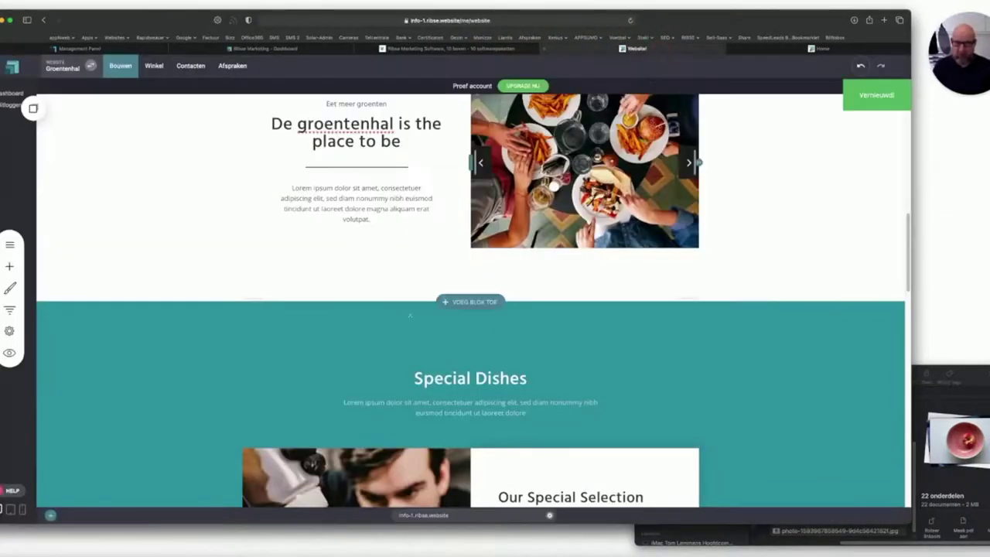
Change the upper Special Dishes block's background from teal to the purple global colour.
mouse_move(66, 311)
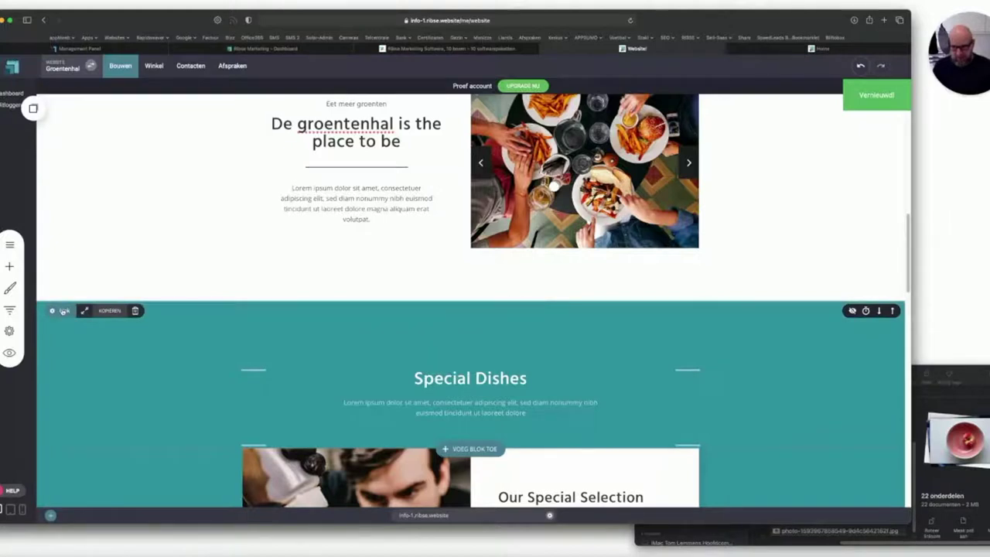
click(64, 311)
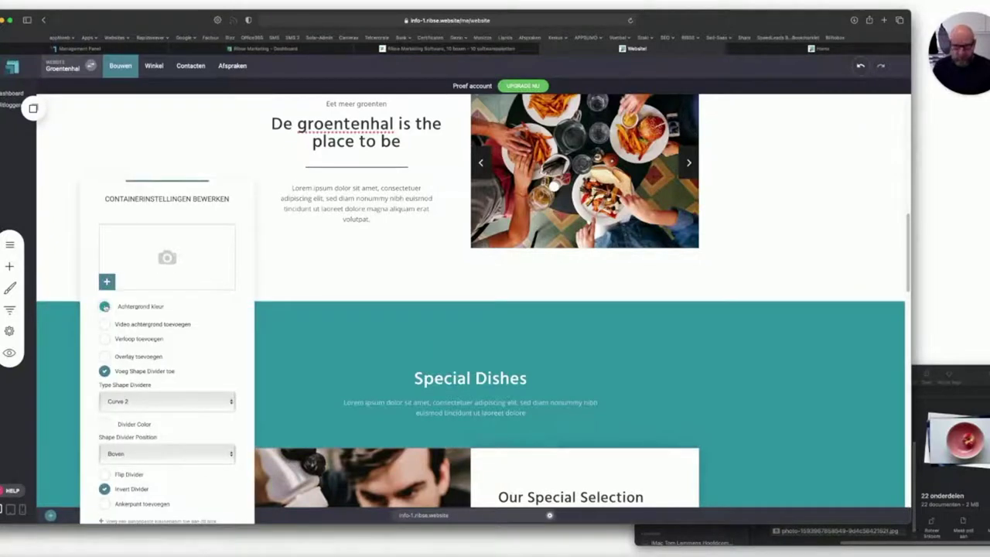
click(61, 338)
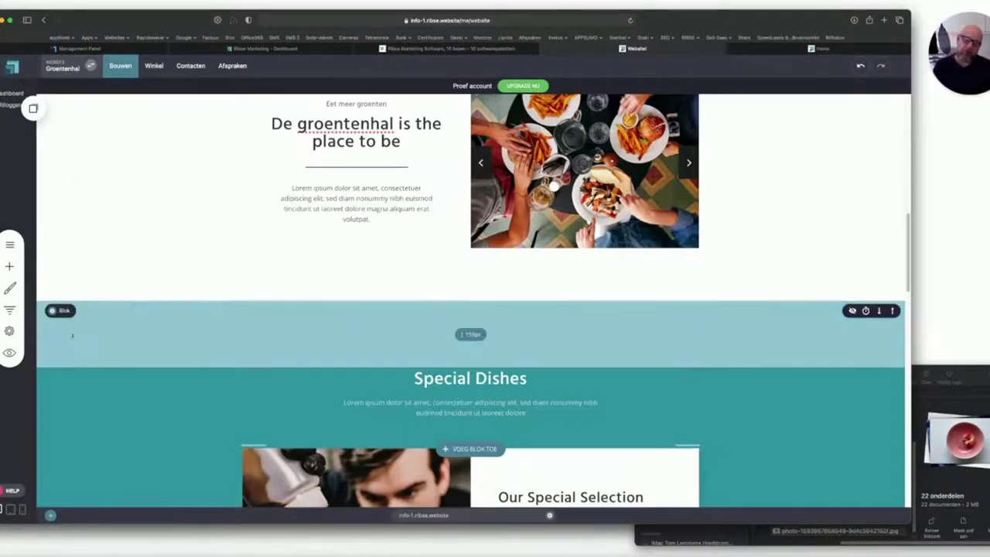
click(57, 311)
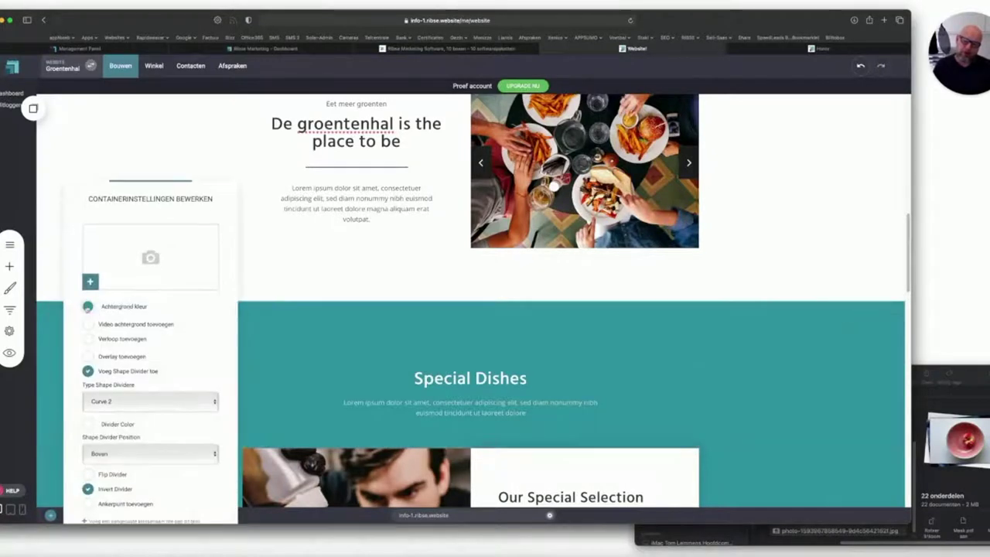
click(88, 307)
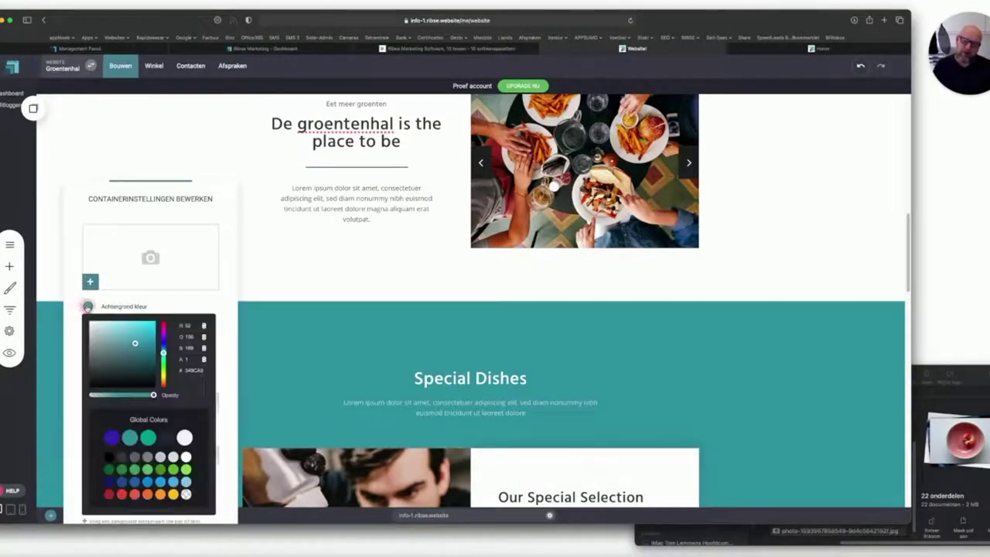
click(111, 437)
click(245, 376)
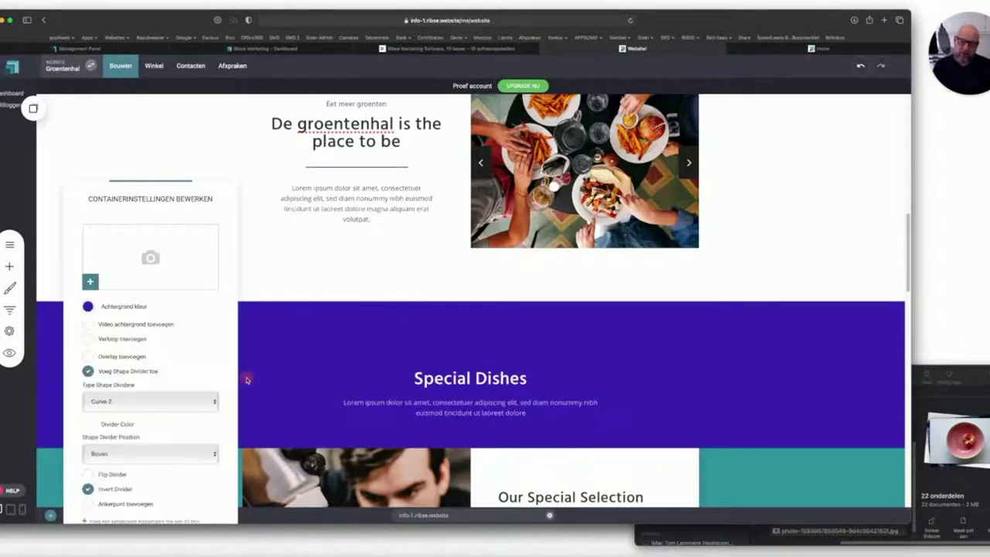
click(245, 379)
Make the lower teal block purple as well and save the site.
scroll(232, 378, down, 3)
click(51, 330)
click(104, 286)
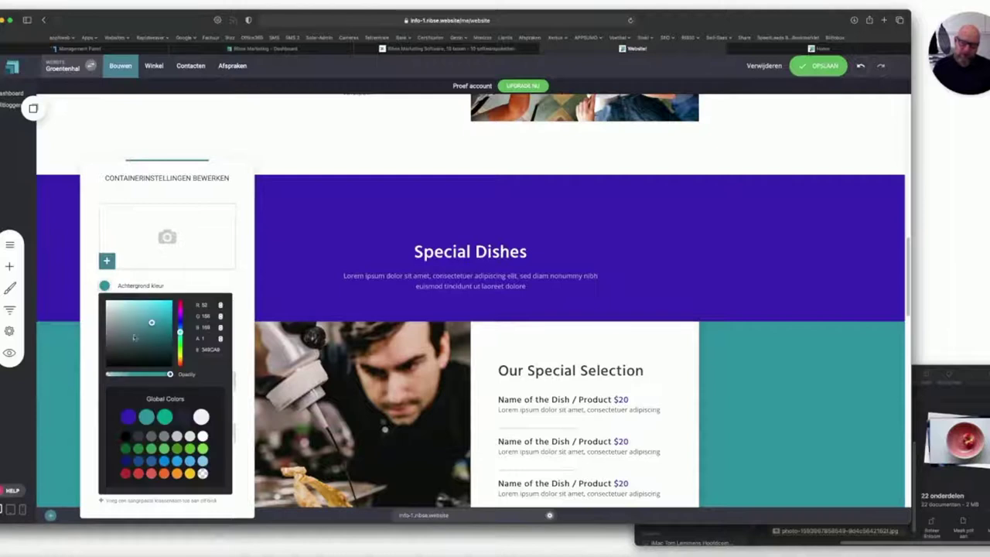
click(127, 415)
click(809, 375)
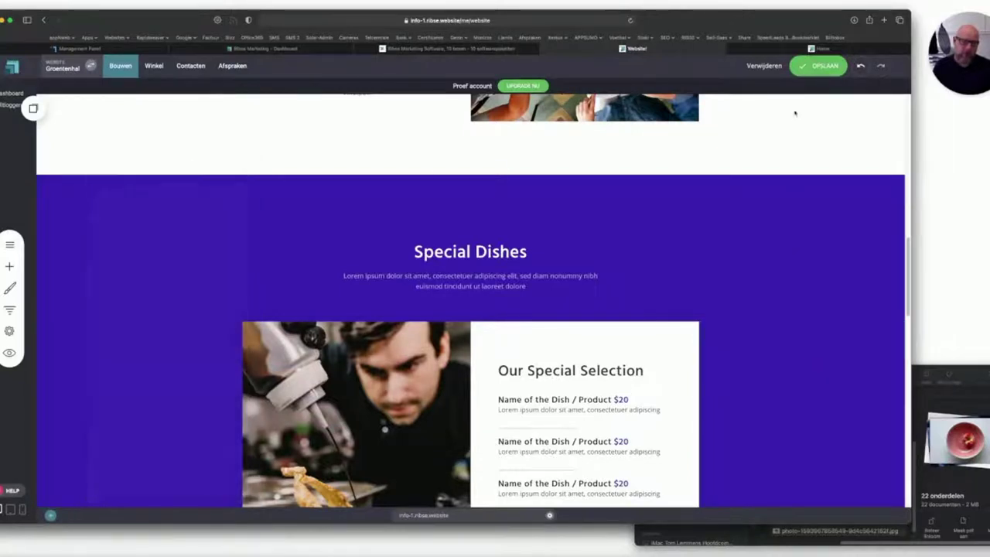
click(813, 67)
Reload the live site to confirm Special Dishes is purple, then return to the editor.
click(822, 48)
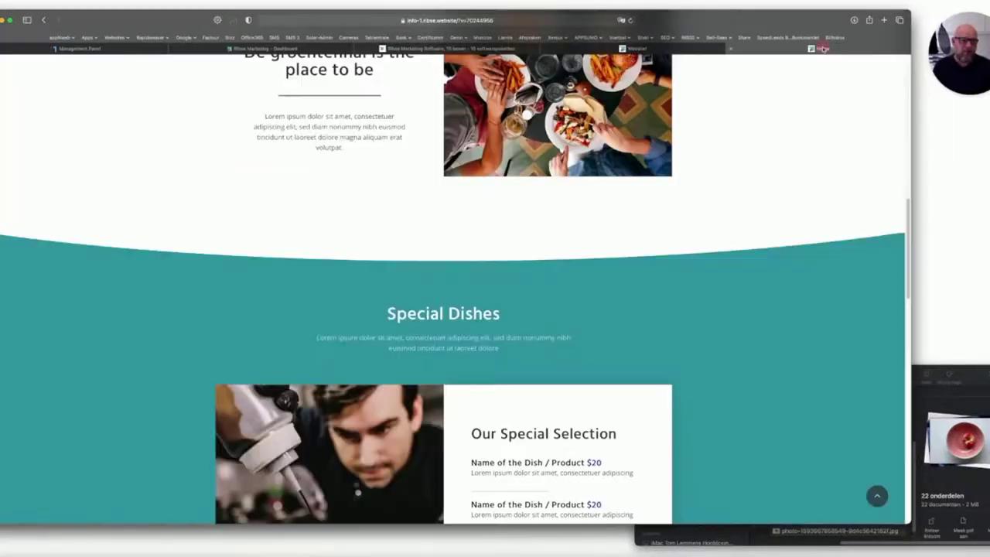
click(631, 21)
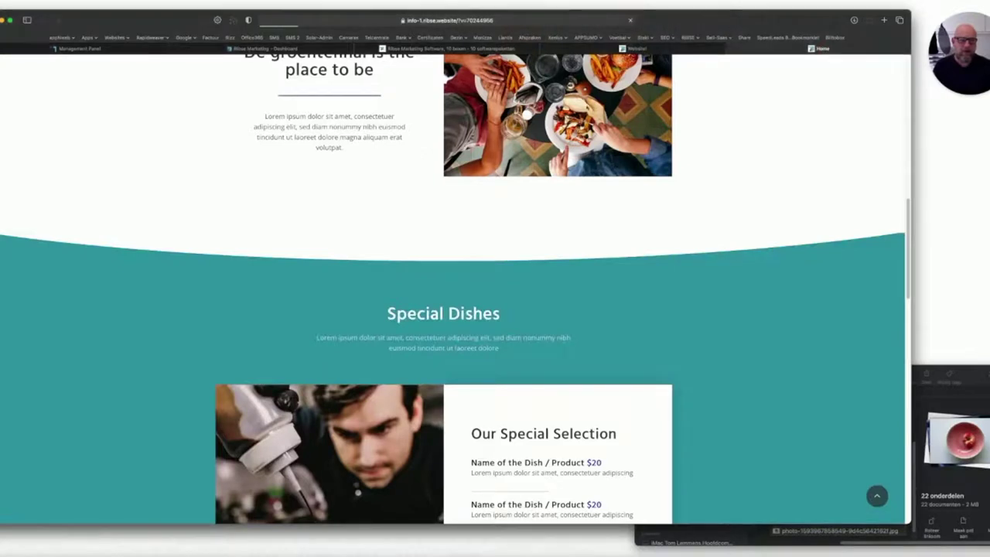
scroll(463, 311, down, 2)
scroll(463, 310, down, 5)
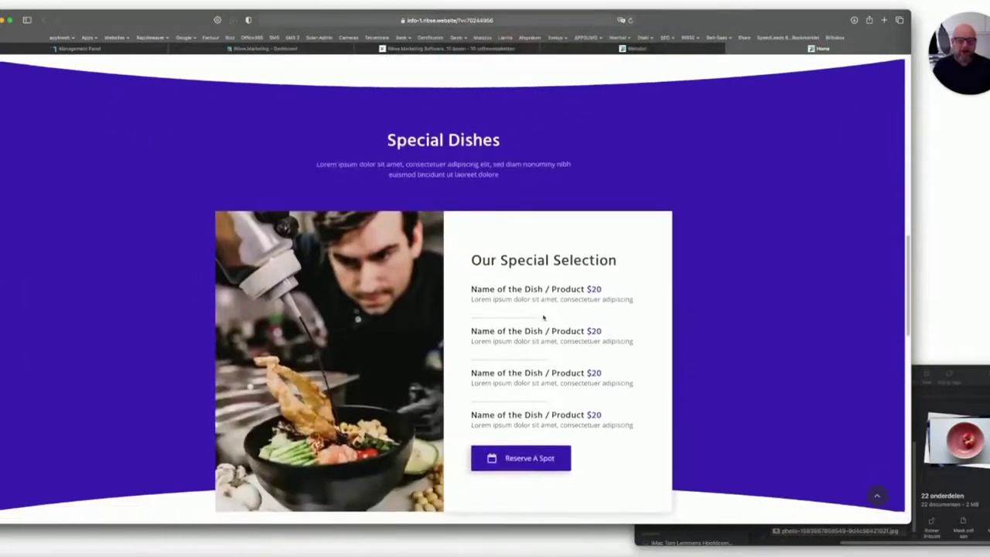
scroll(543, 313, up, 3)
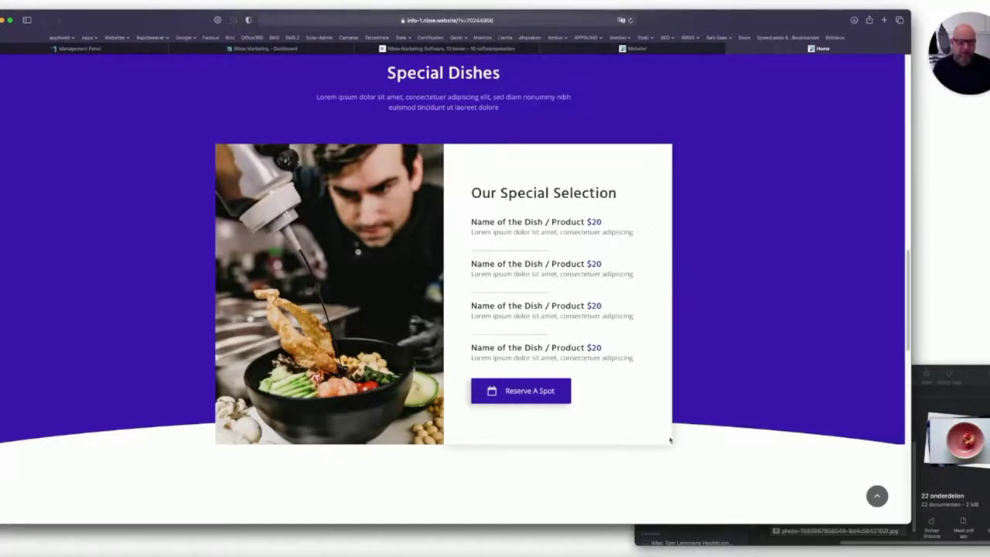
click(638, 49)
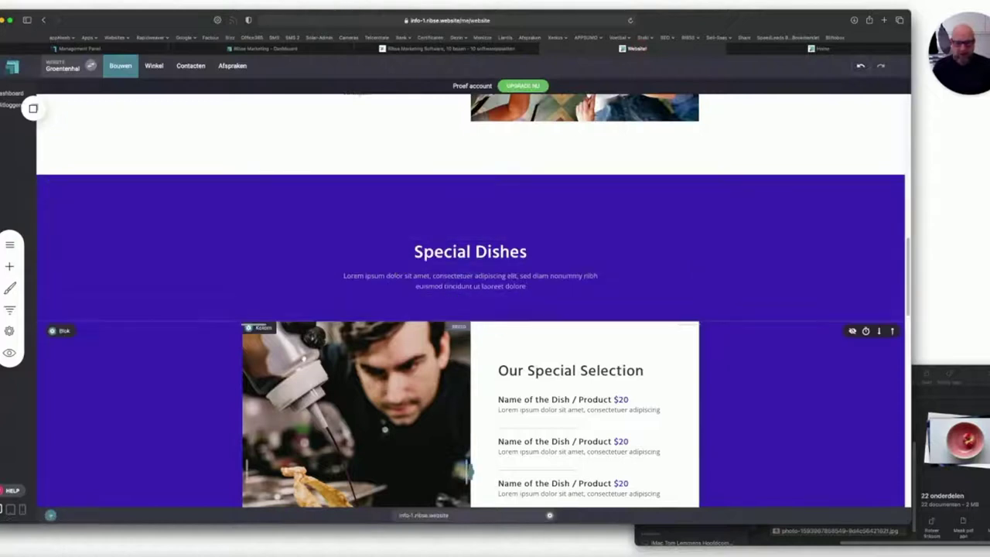
Give the chef image column a -115px top margin and save.
click(259, 328)
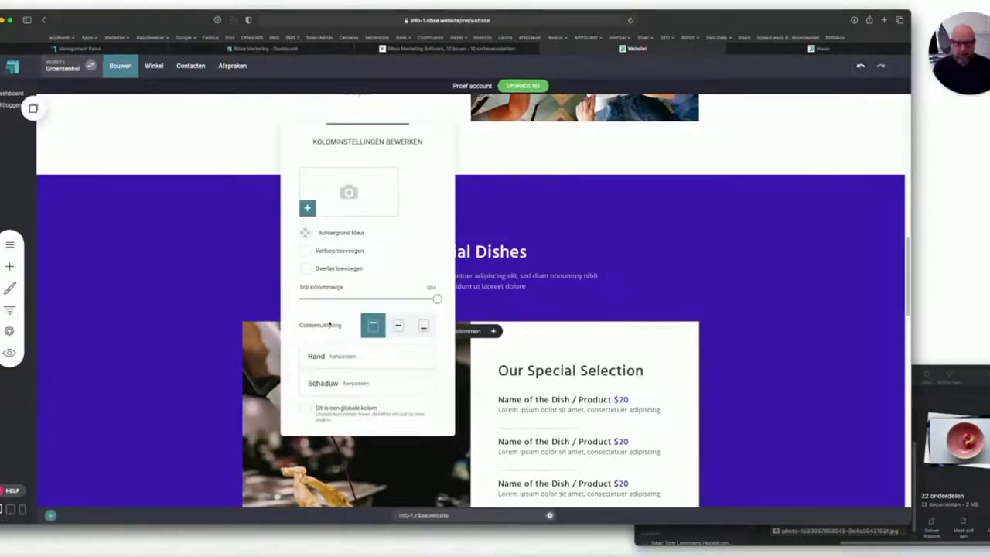
drag(437, 300, 350, 299)
click(650, 266)
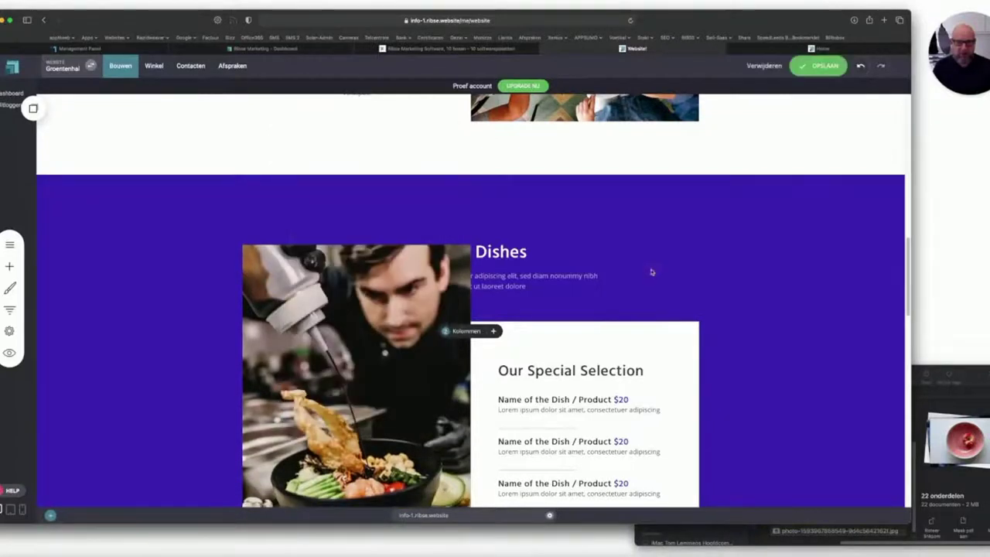
click(820, 66)
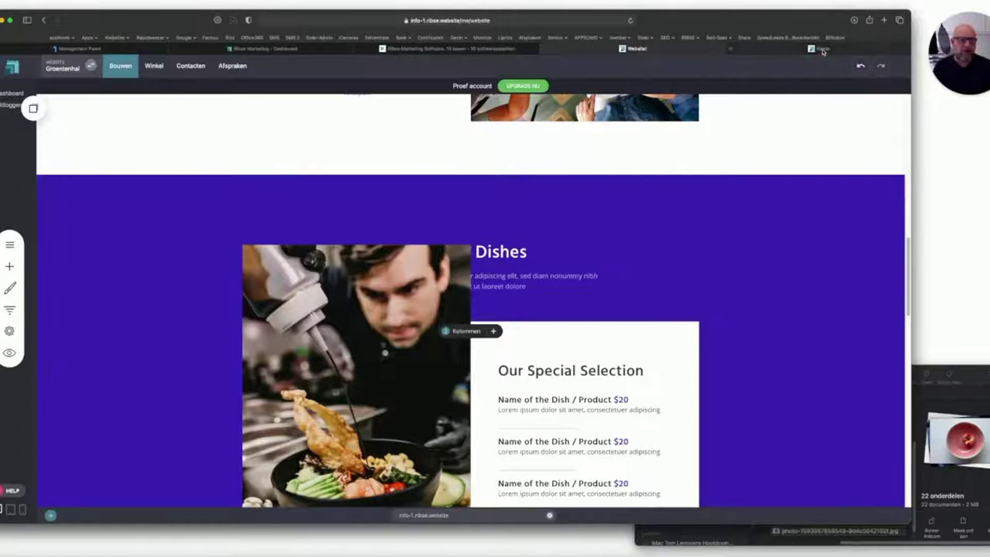
Reload the live site to check the raised chef image, then return to the editor.
click(822, 47)
click(630, 20)
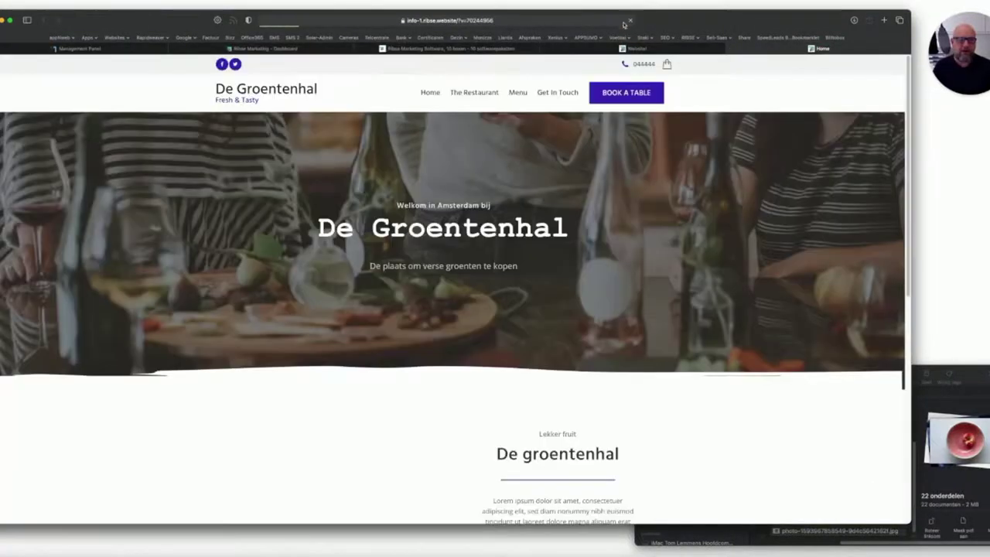
scroll(427, 196, up, 2)
scroll(427, 196, up, 1)
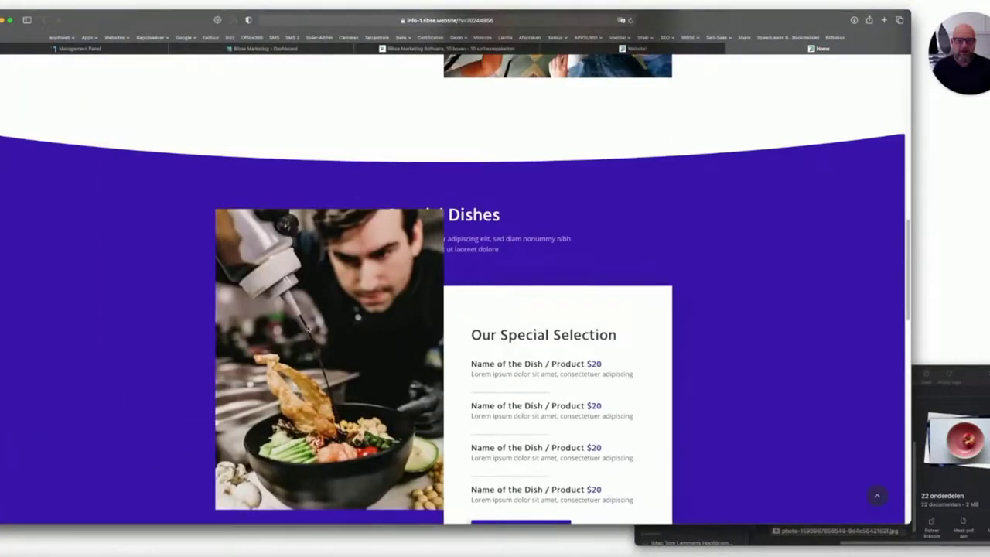
scroll(405, 481, down, 3)
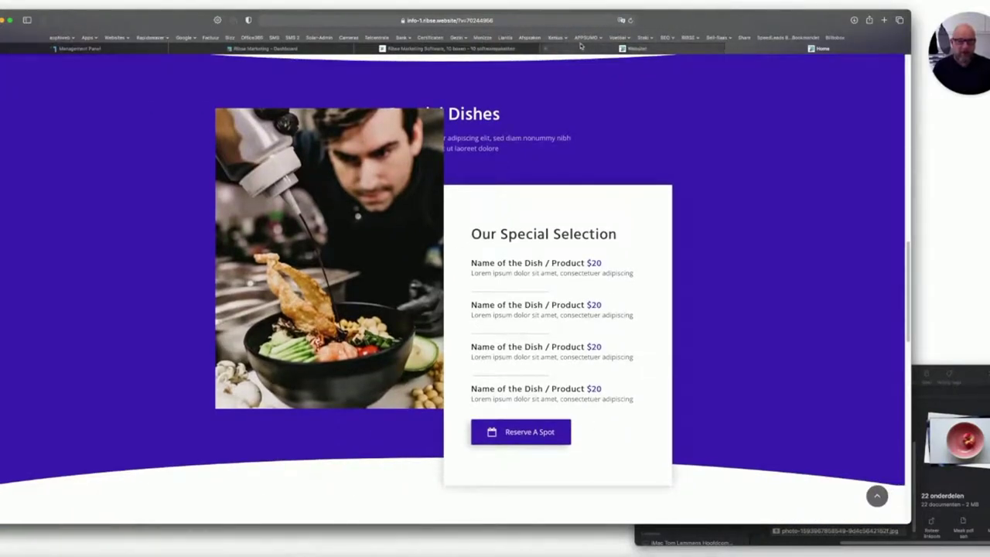
click(582, 48)
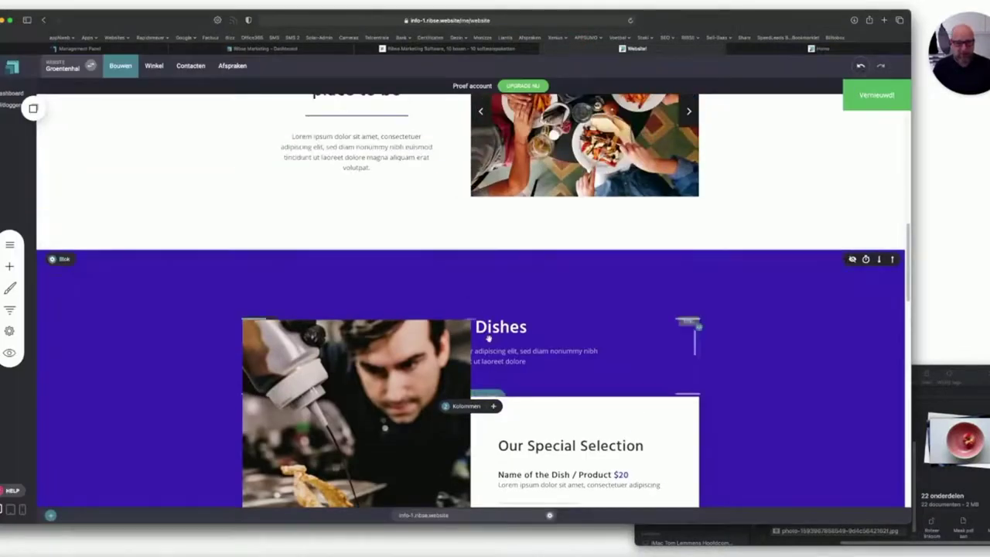
Reduce the Special Dishes block's top padding, enlarge its bottom padding, and save.
drag(469, 319, 469, 306)
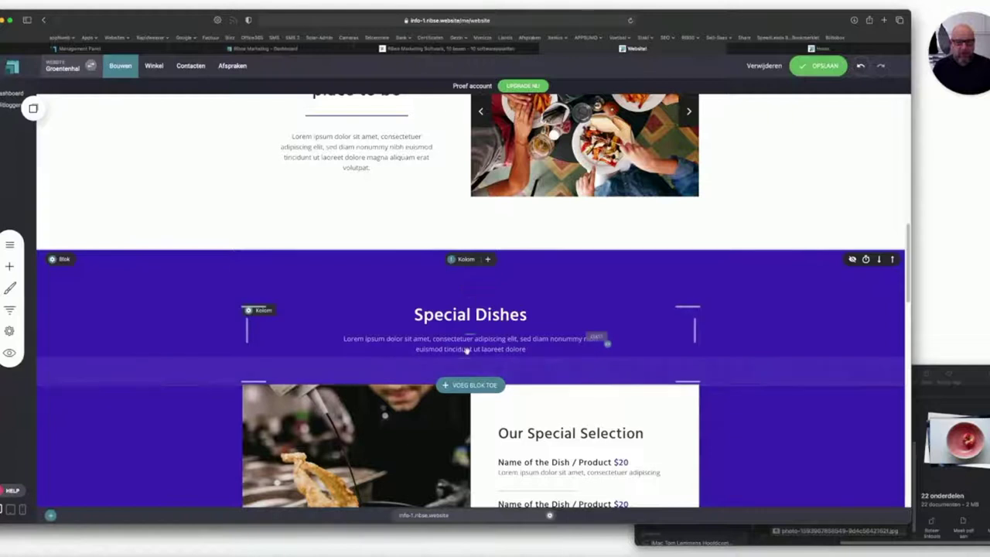
drag(461, 355, 461, 481)
click(819, 67)
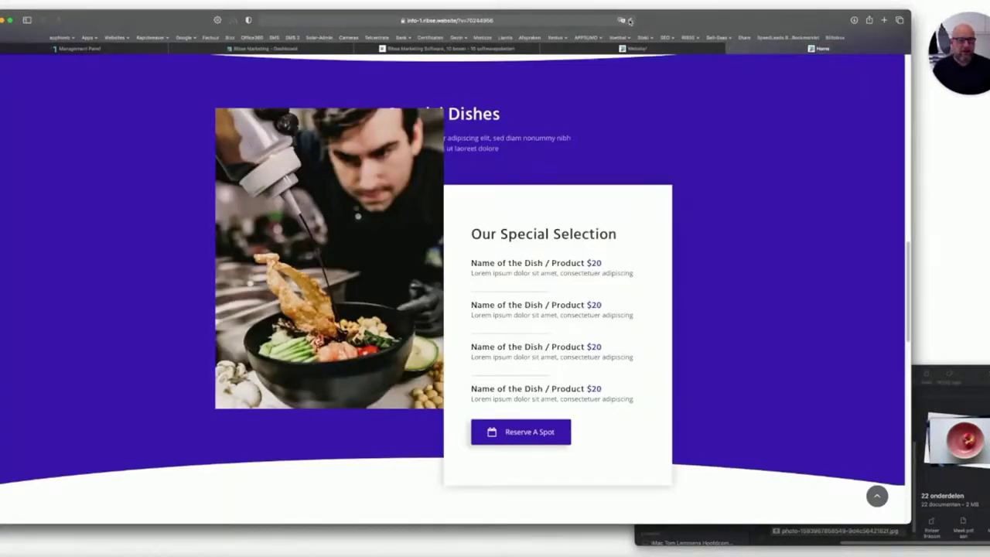
Reload the live page to review the new spacing, then return to the editor.
click(630, 21)
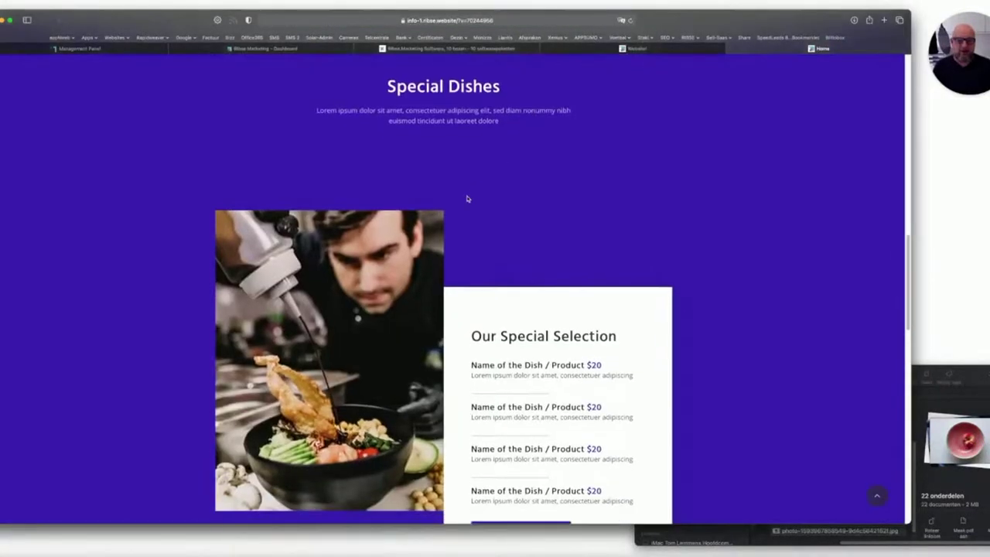
scroll(466, 199, up, 3)
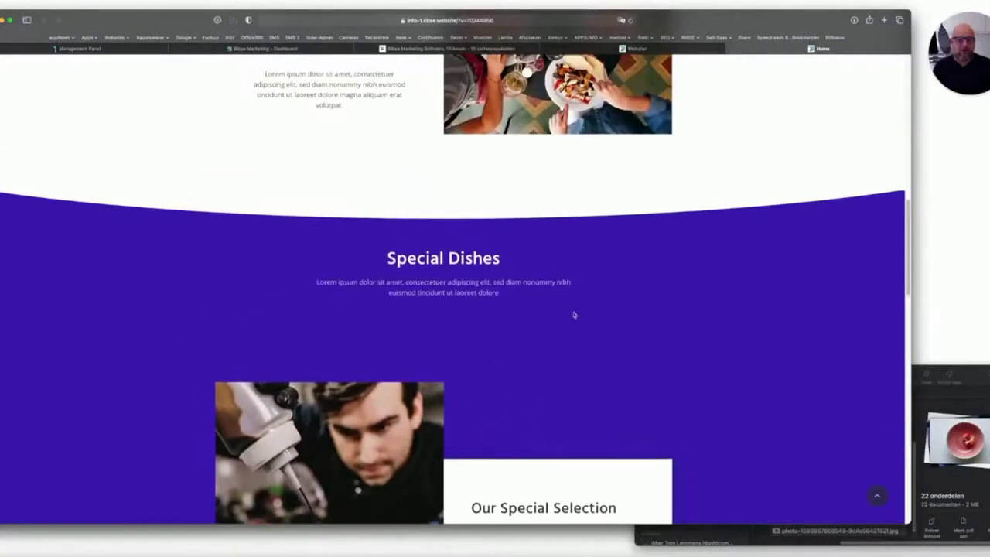
scroll(593, 336, down, 5)
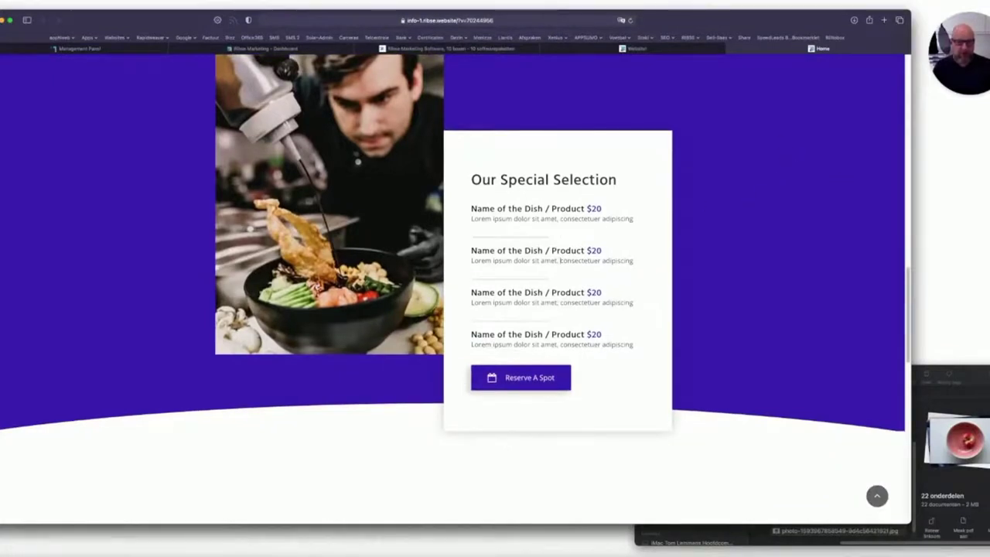
scroll(567, 406, down, 4)
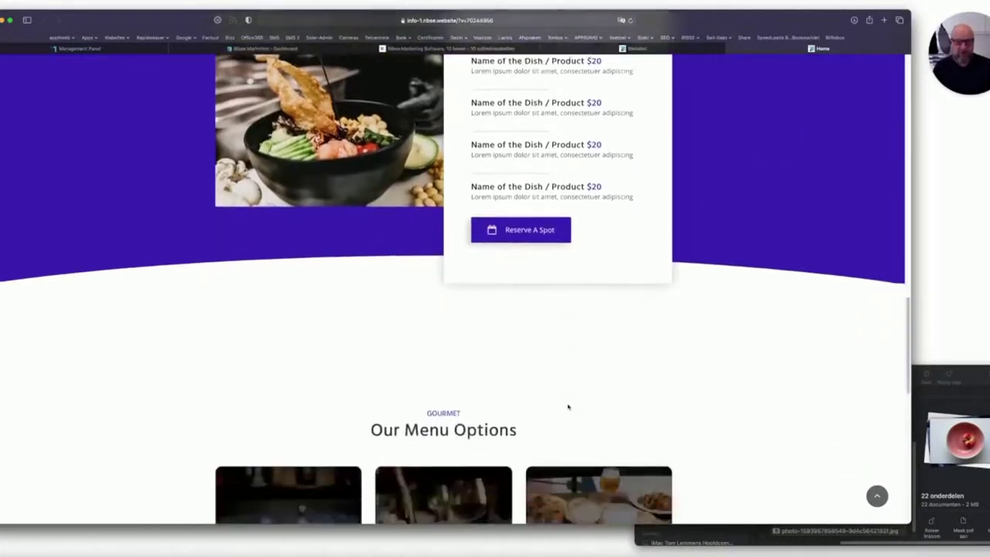
scroll(513, 380, down, 4)
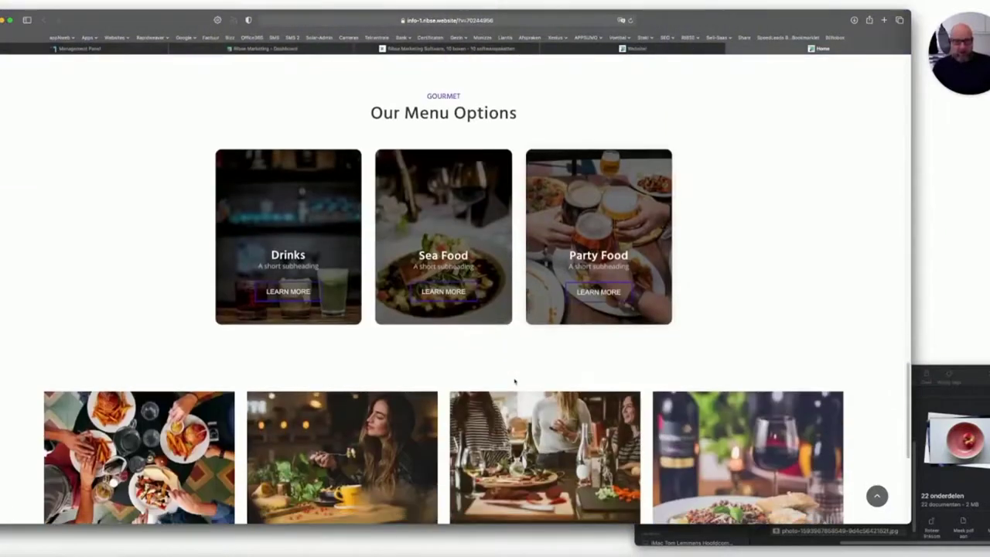
key(ctrl+shift+Tab)
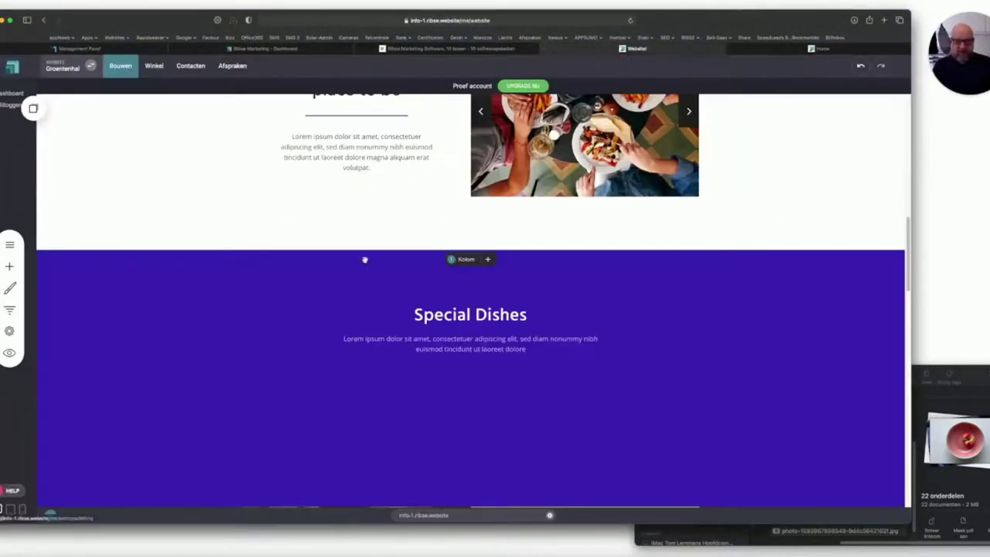
Start a new block from templates below the Meer info section.
scroll(357, 279, up, 5)
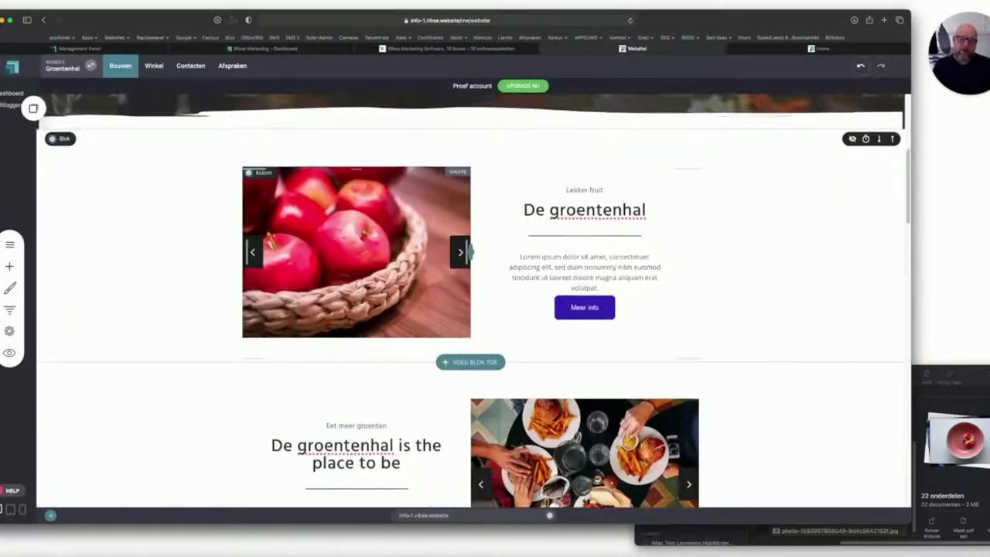
scroll(358, 281, down, 5)
scroll(358, 283, down, 10)
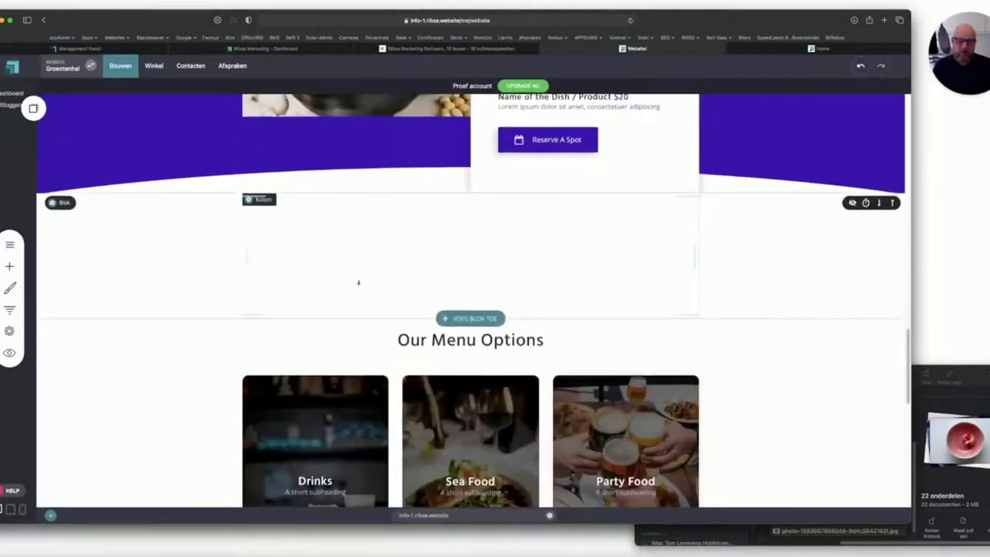
scroll(453, 228, up, 15)
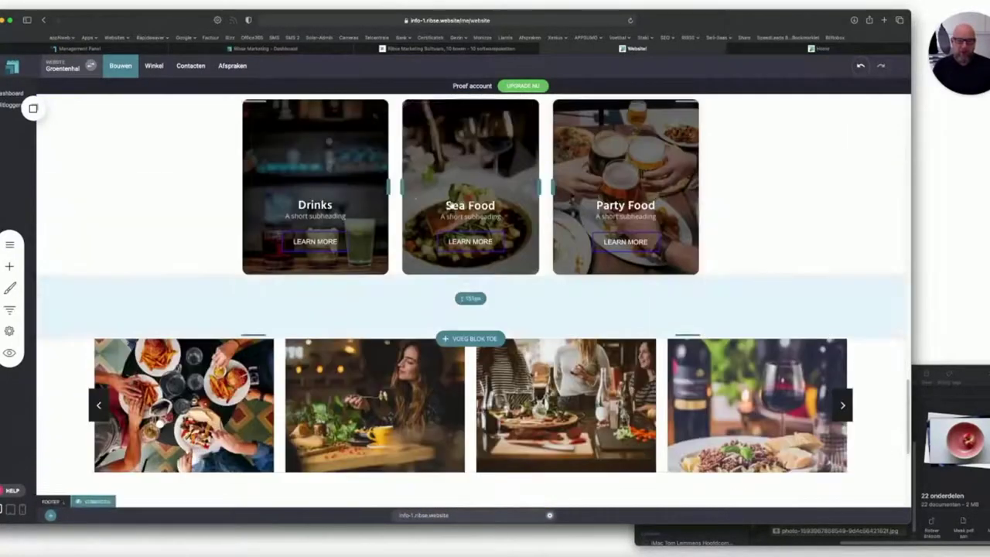
scroll(451, 207, up, 2)
scroll(433, 224, down, 5)
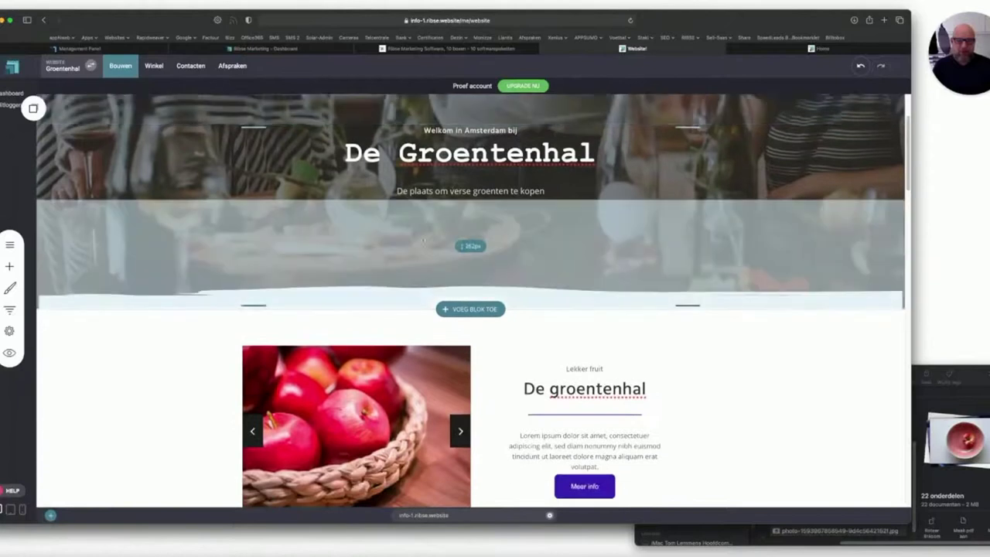
scroll(422, 241, down, 1)
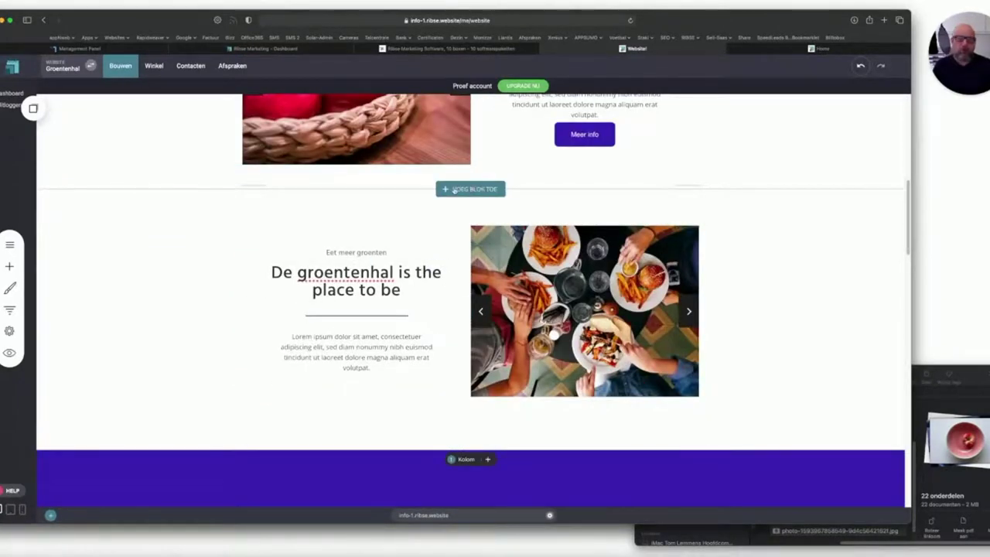
click(467, 188)
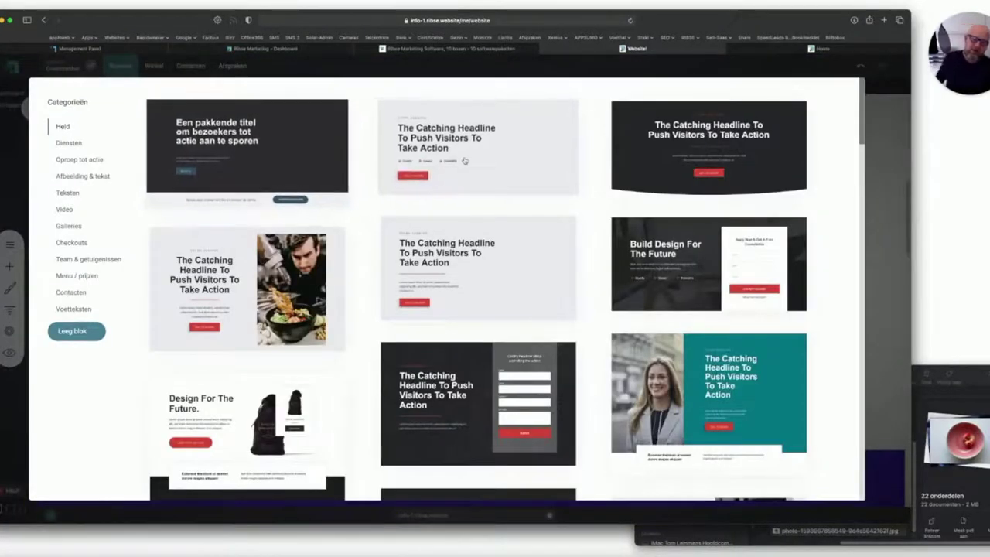
scroll(472, 255, down, 10)
scroll(478, 264, down, 15)
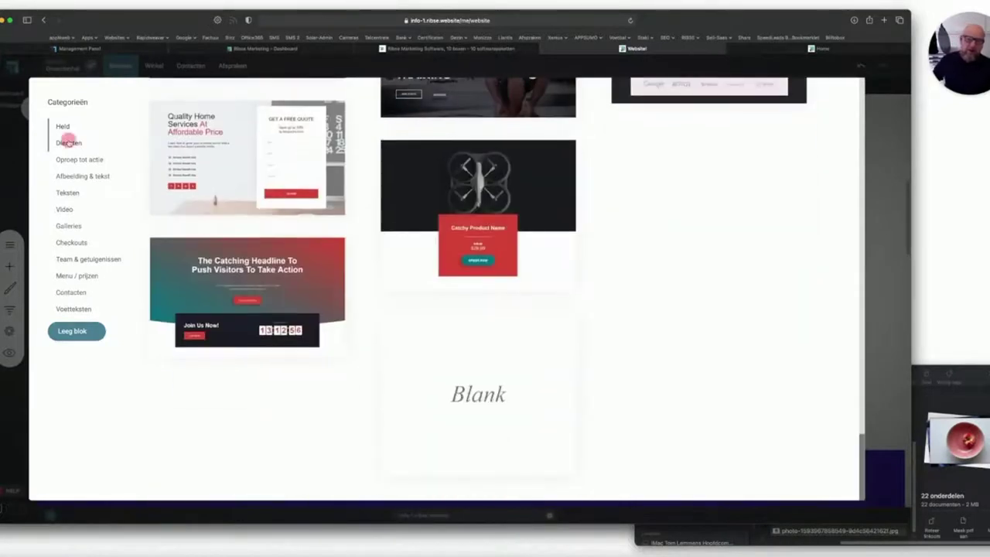
Insert the Design & Development template from the Afbeelding & tekst category.
click(68, 142)
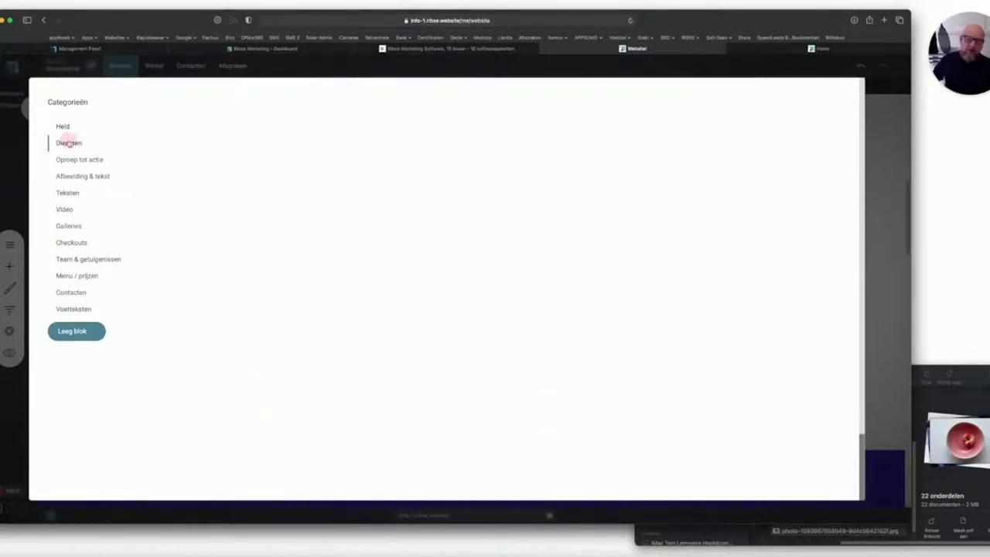
click(71, 160)
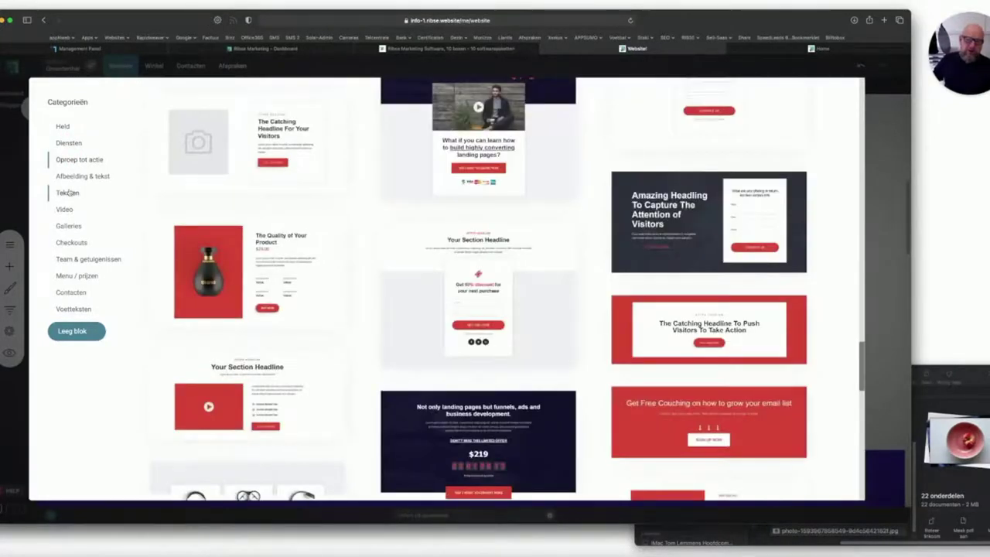
click(68, 191)
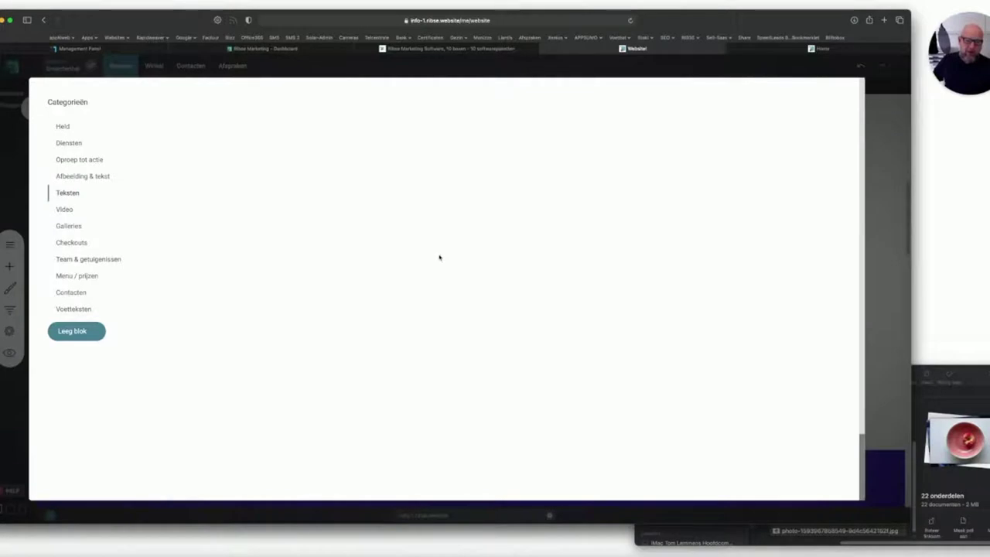
scroll(387, 235, down, 5)
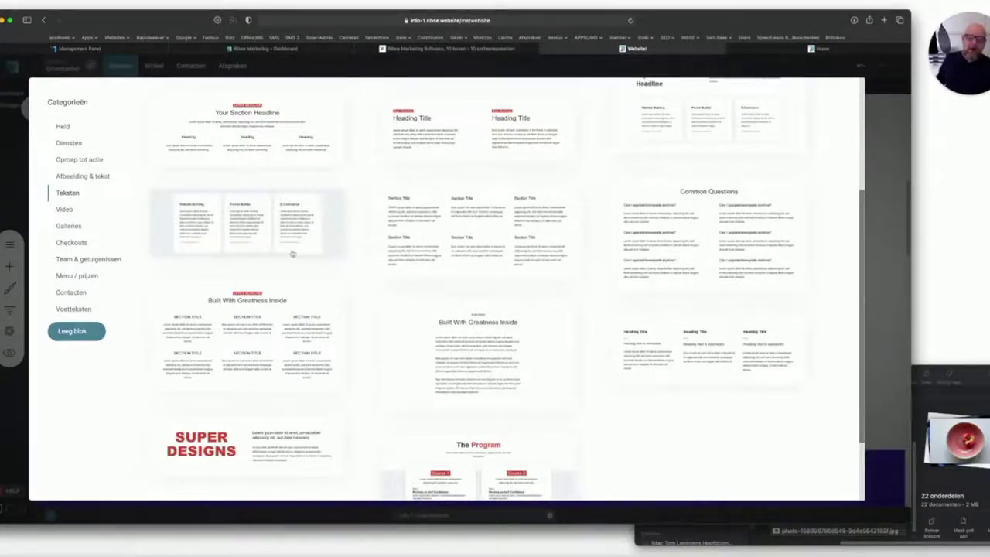
click(77, 177)
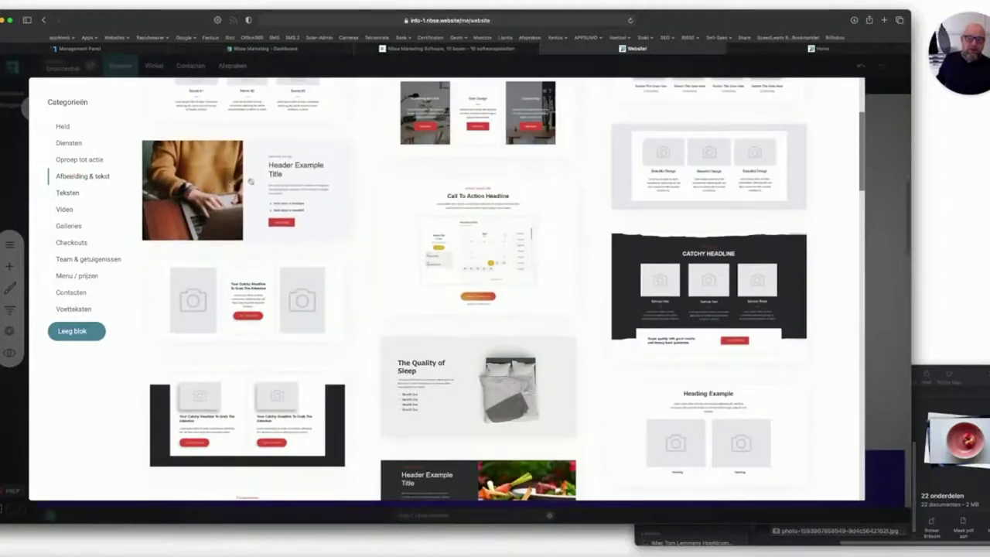
scroll(470, 176, up, 3)
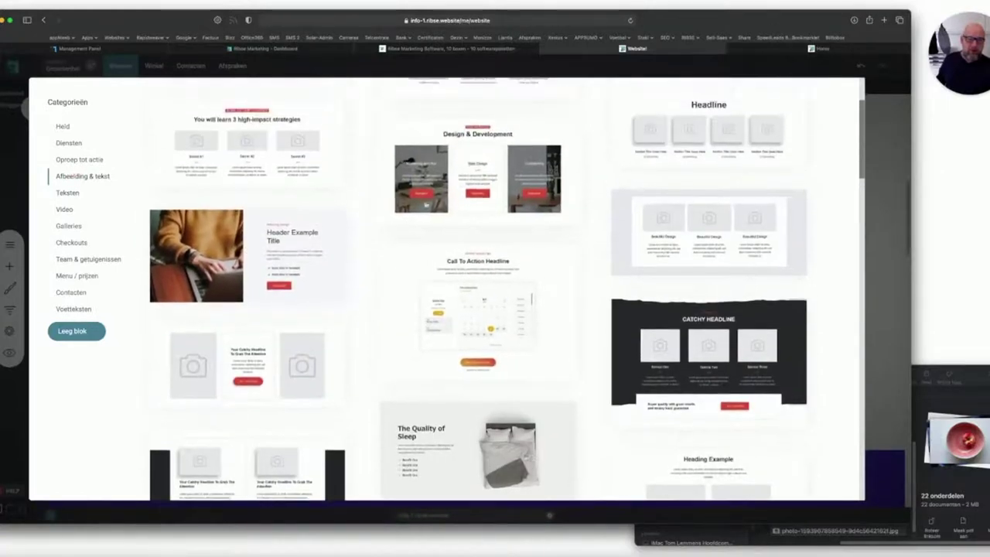
click(470, 173)
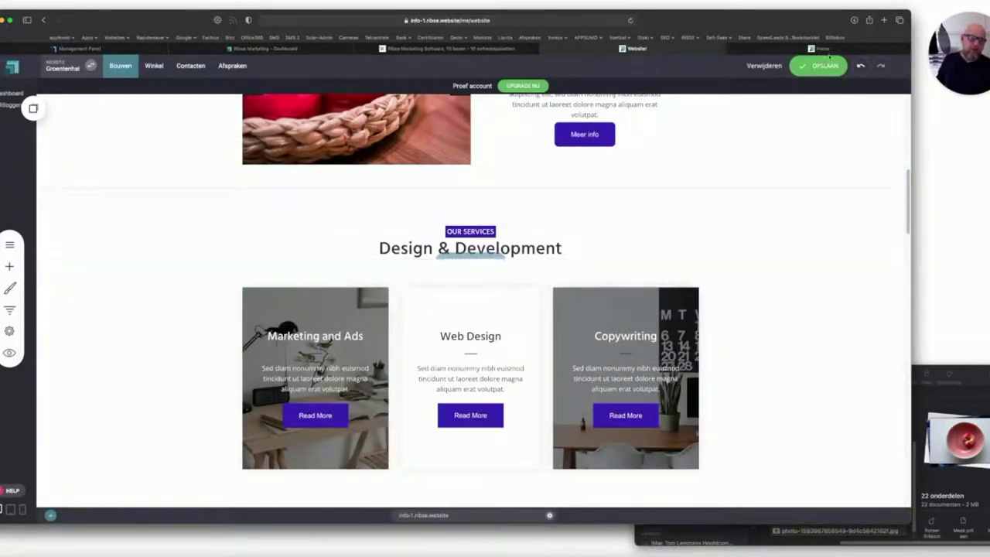
Save the page and reload the live site to view the new services cards.
click(821, 65)
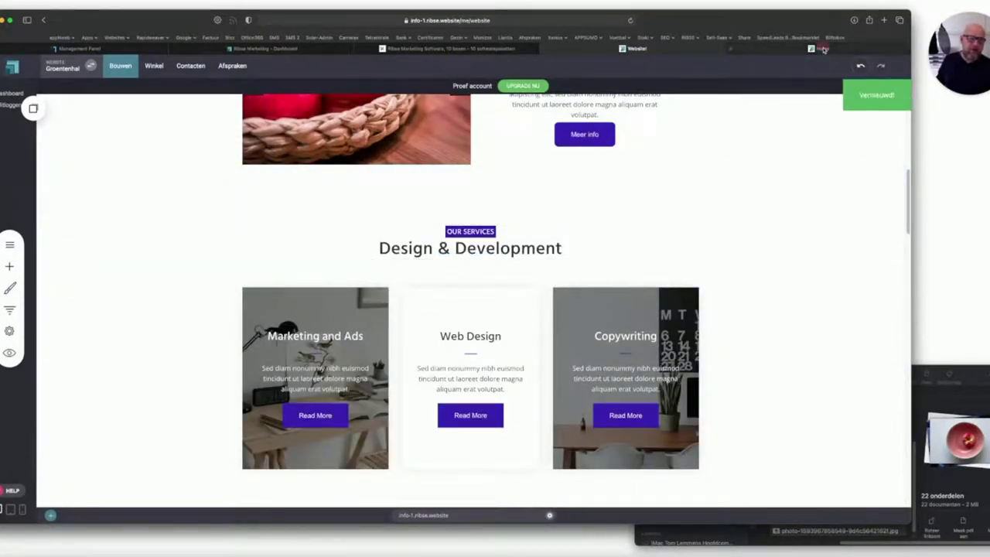
click(822, 49)
click(629, 20)
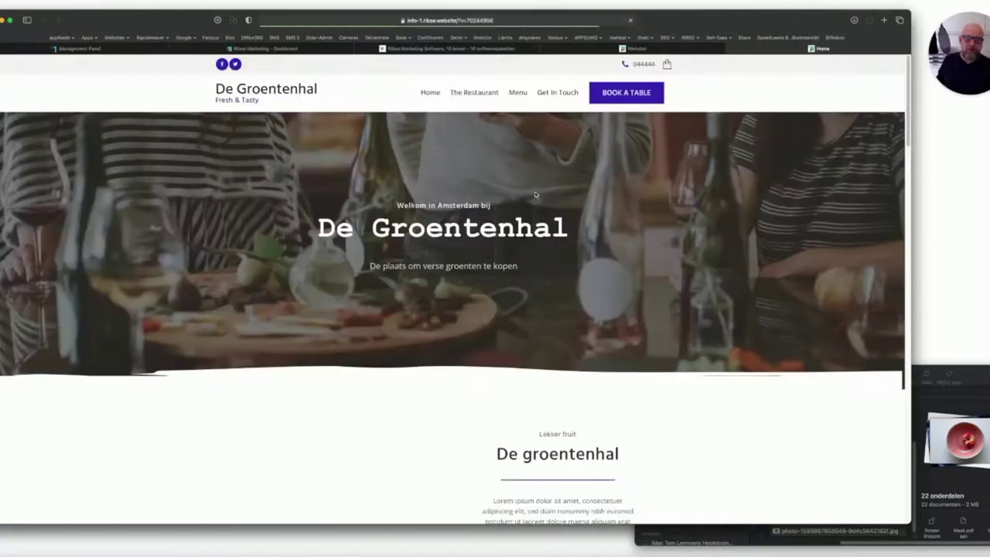
scroll(531, 197, down, 3)
scroll(531, 196, down, 5)
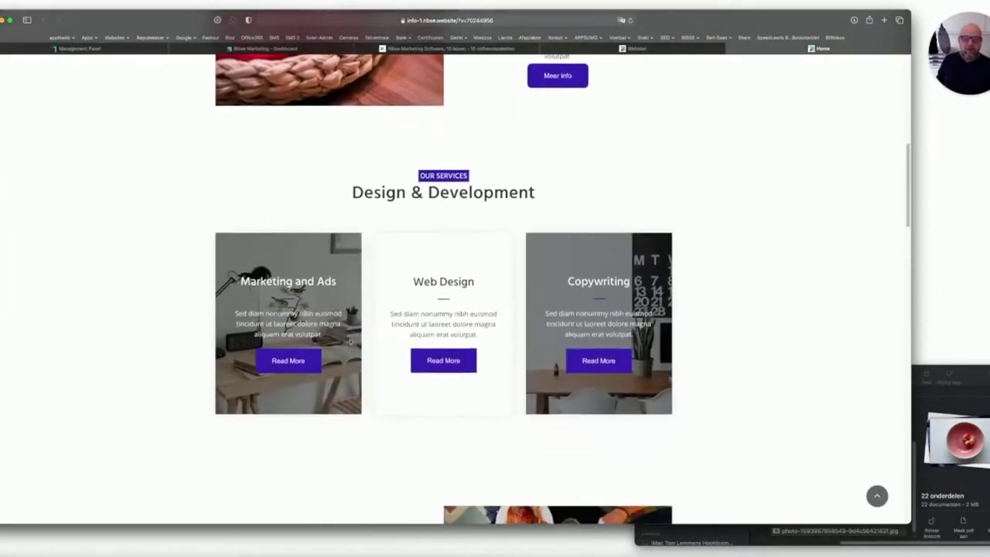
click(648, 46)
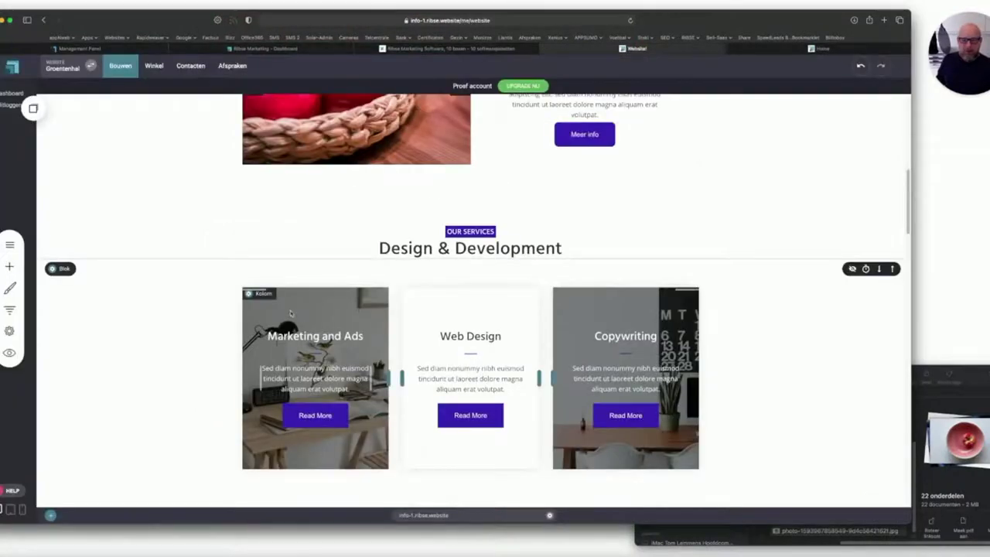
Replace the Marketing and Ads card's background with the apple-in-pink-bowl photo.
mouse_move(291, 316)
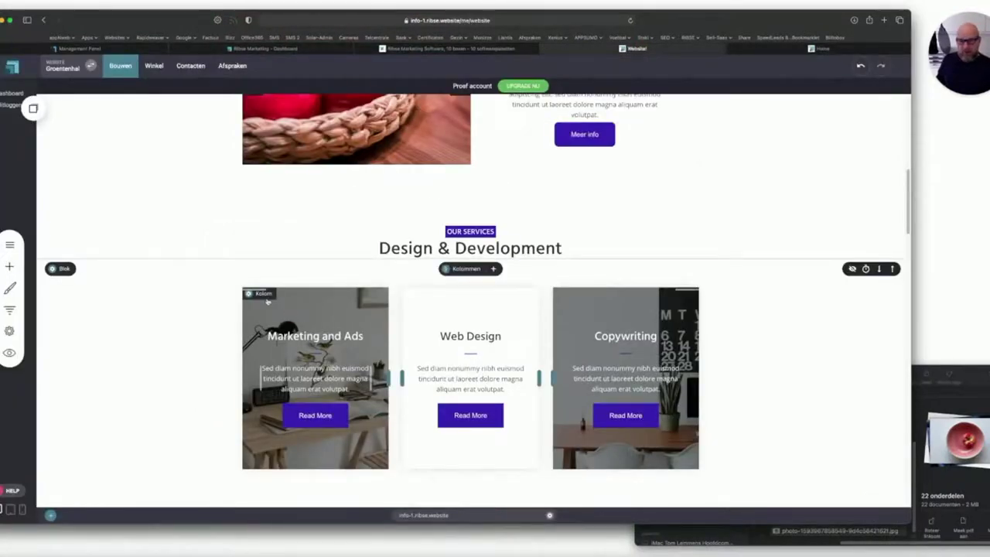
click(263, 294)
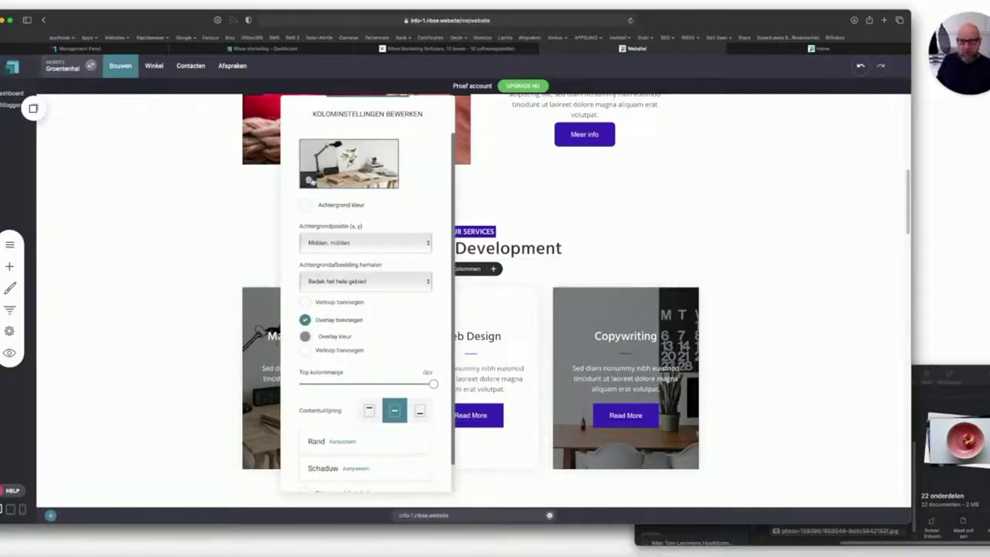
click(308, 180)
click(340, 171)
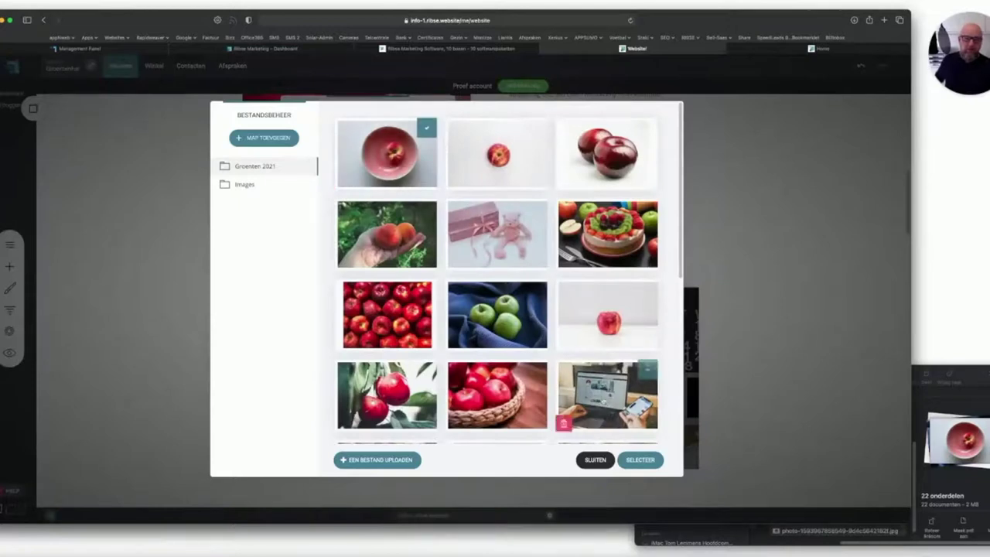
click(638, 461)
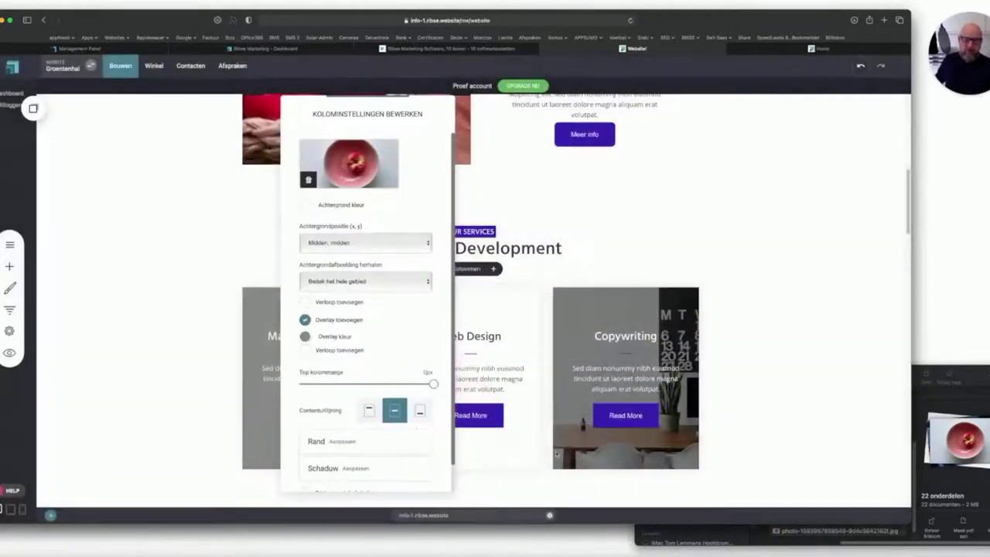
click(135, 299)
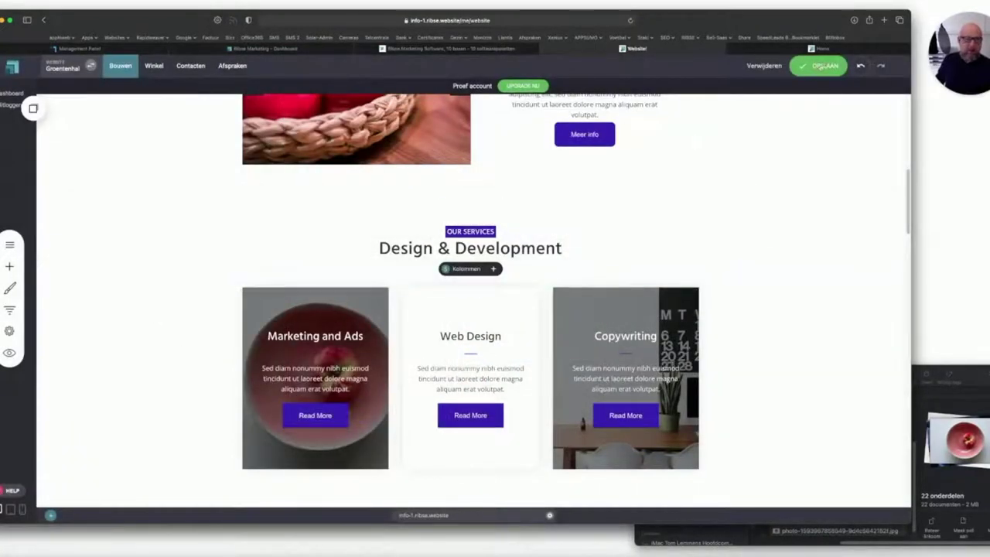
click(820, 48)
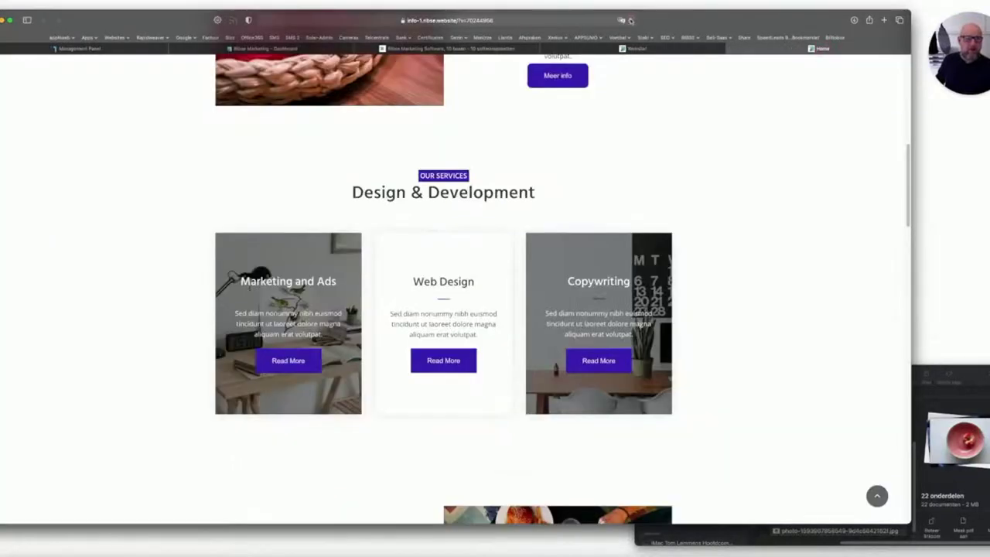
Reload the live page to confirm the bowl photo behind the Marketing and Ads card.
click(630, 20)
scroll(405, 245, down, 4)
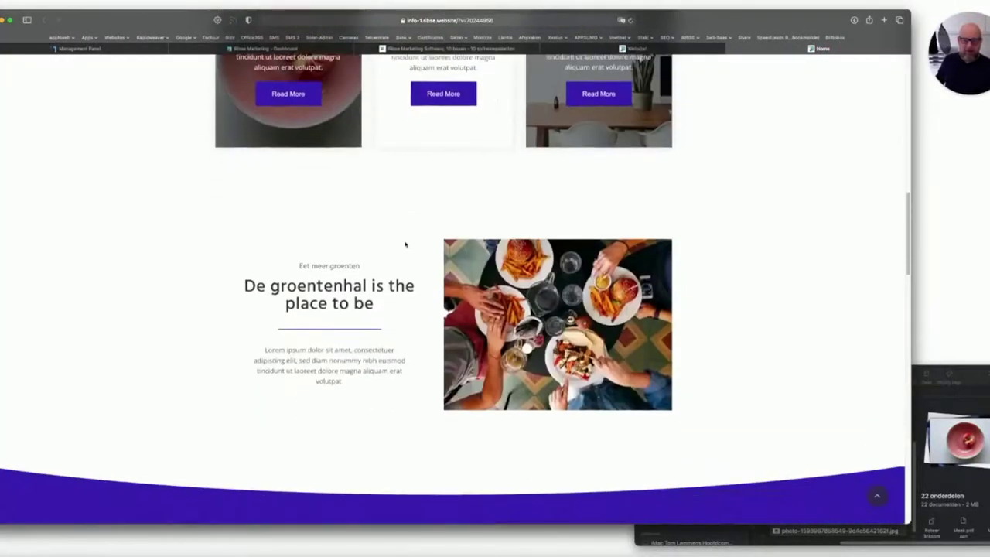
scroll(405, 245, up, 3)
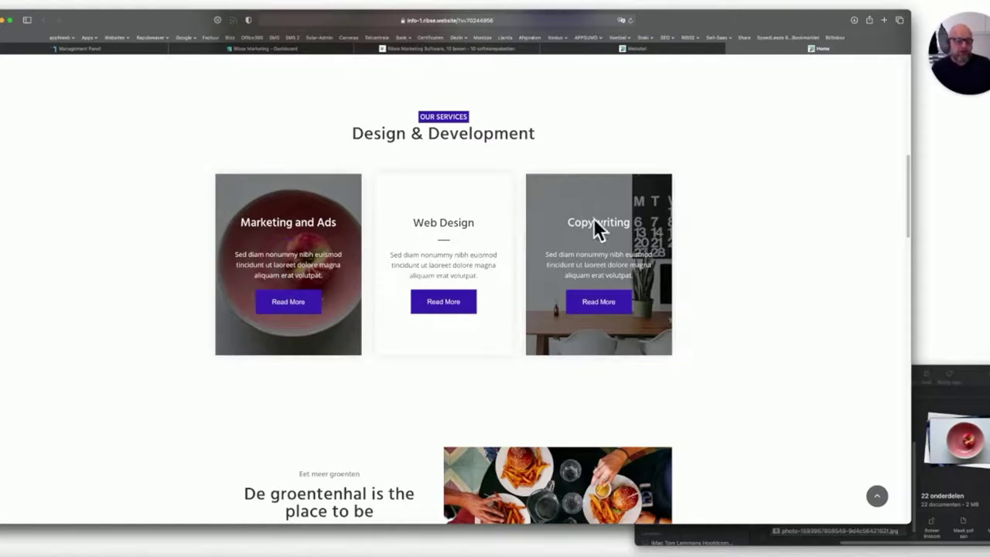
click(641, 49)
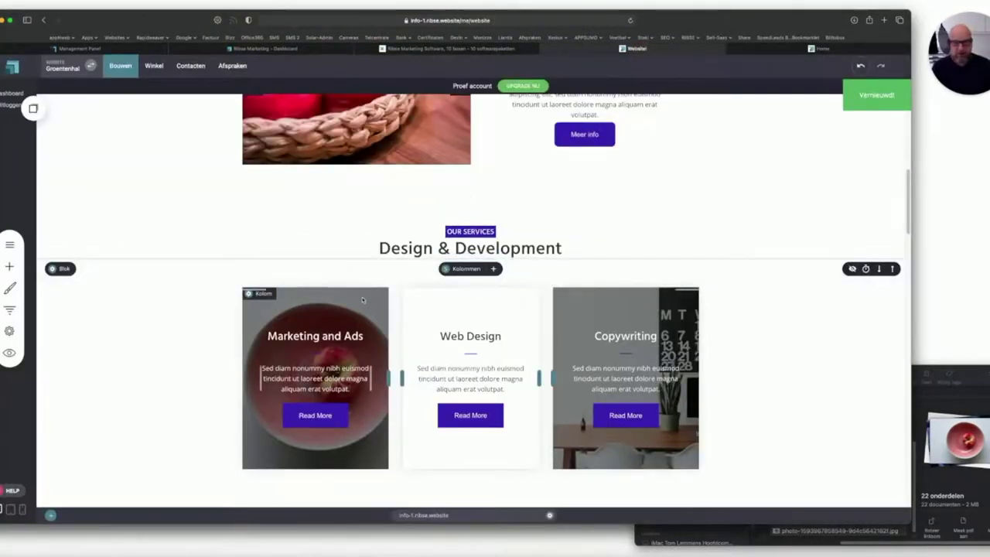
Add an empty block below the Design & Development service cards.
scroll(358, 303, down, 3)
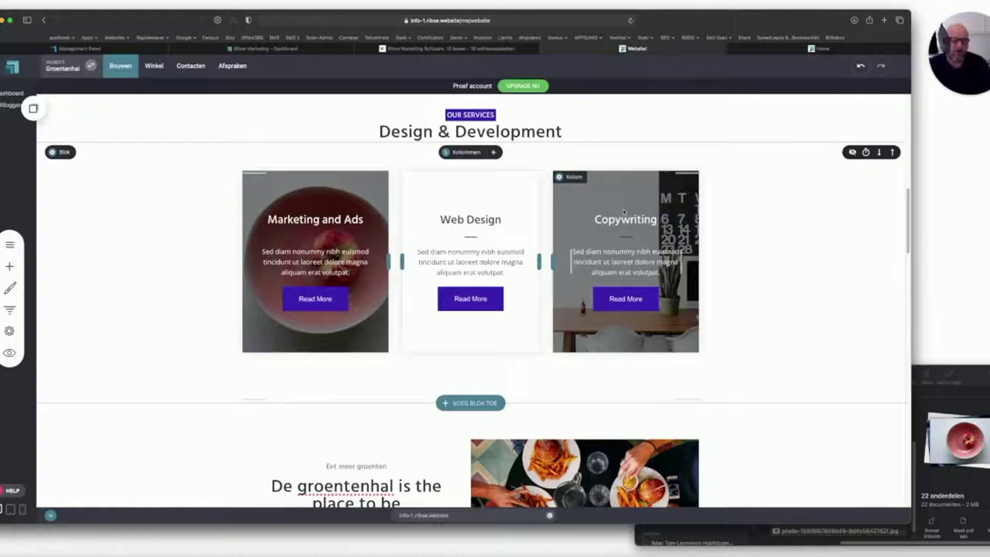
scroll(470, 372, down, 2)
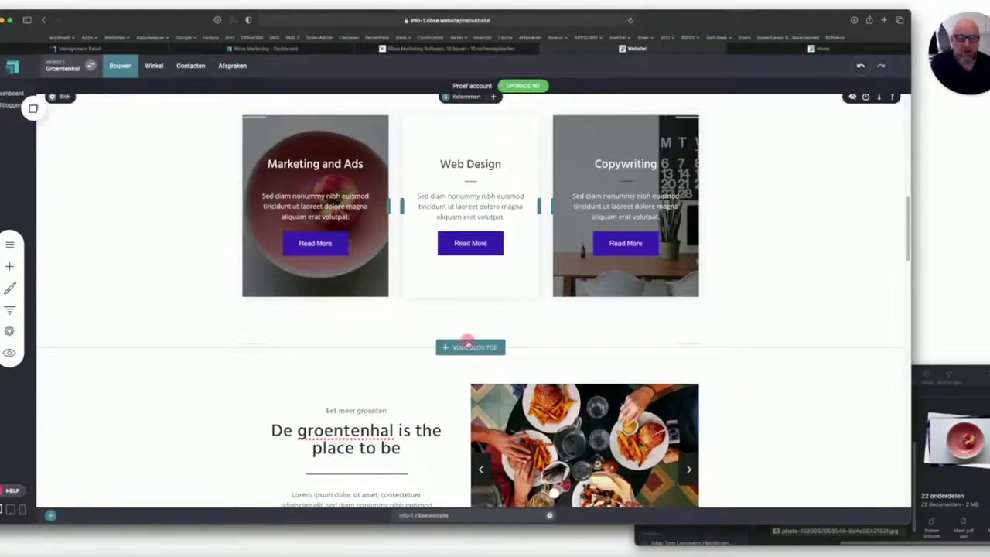
click(468, 346)
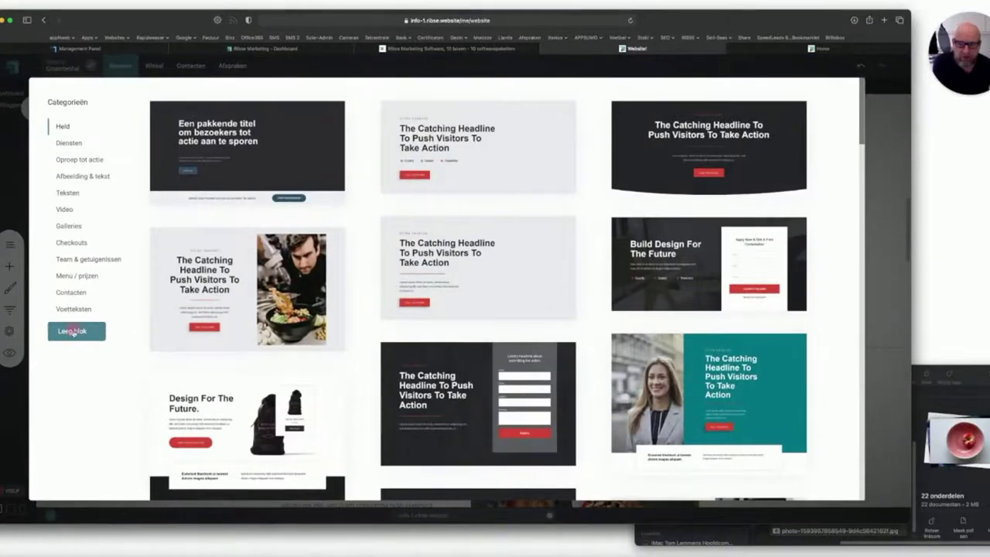
click(73, 331)
scroll(434, 338, down, 5)
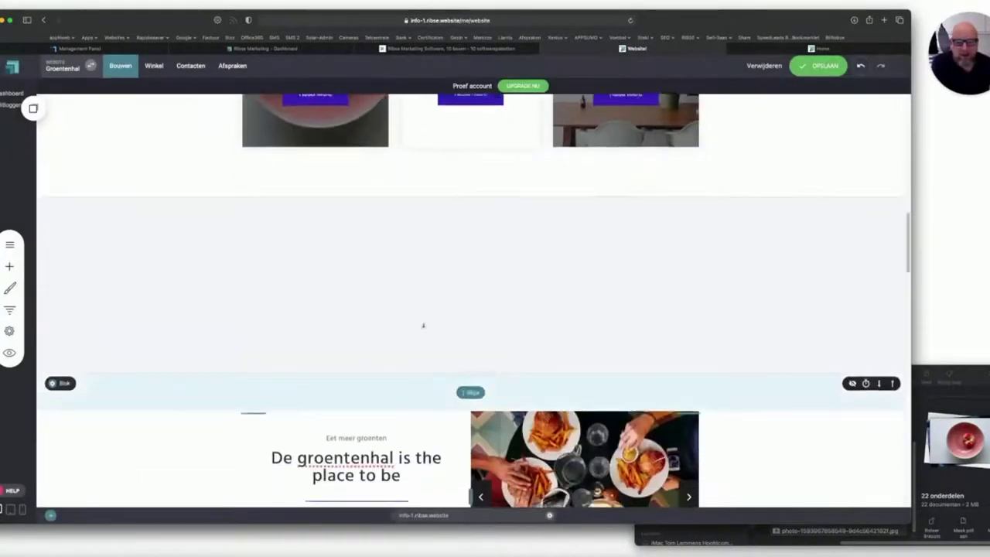
scroll(434, 338, down, 1)
Set the empty block's background to the purple site colour.
click(62, 190)
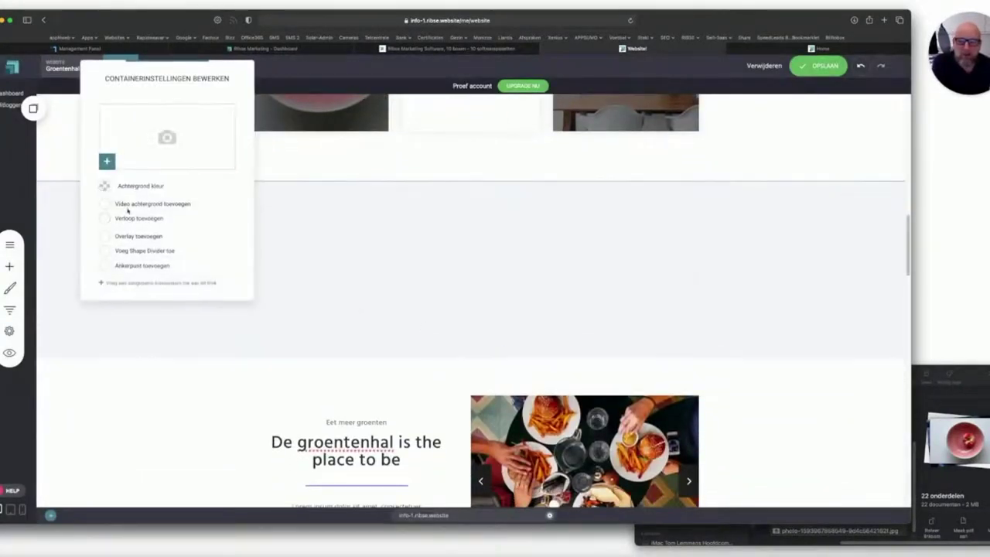
click(106, 186)
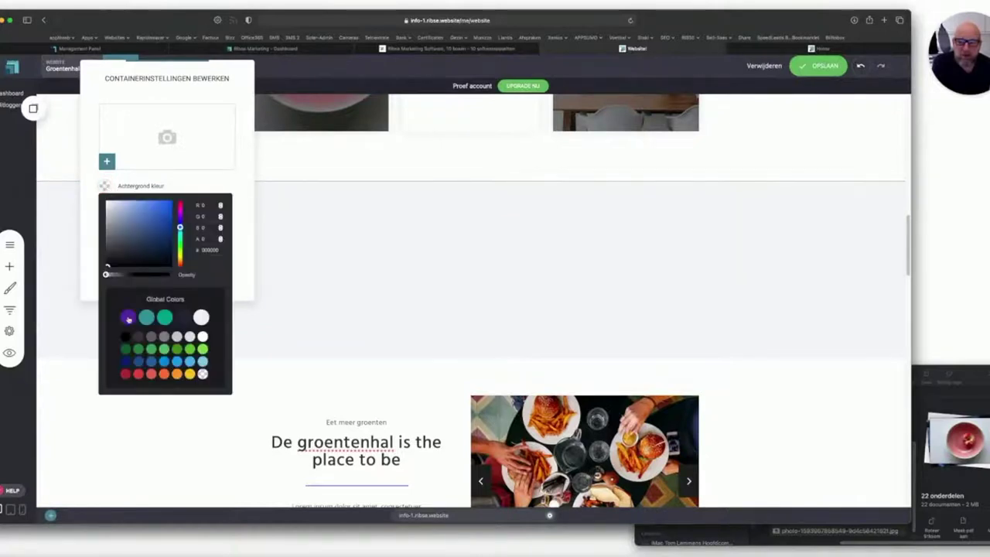
click(128, 317)
click(217, 314)
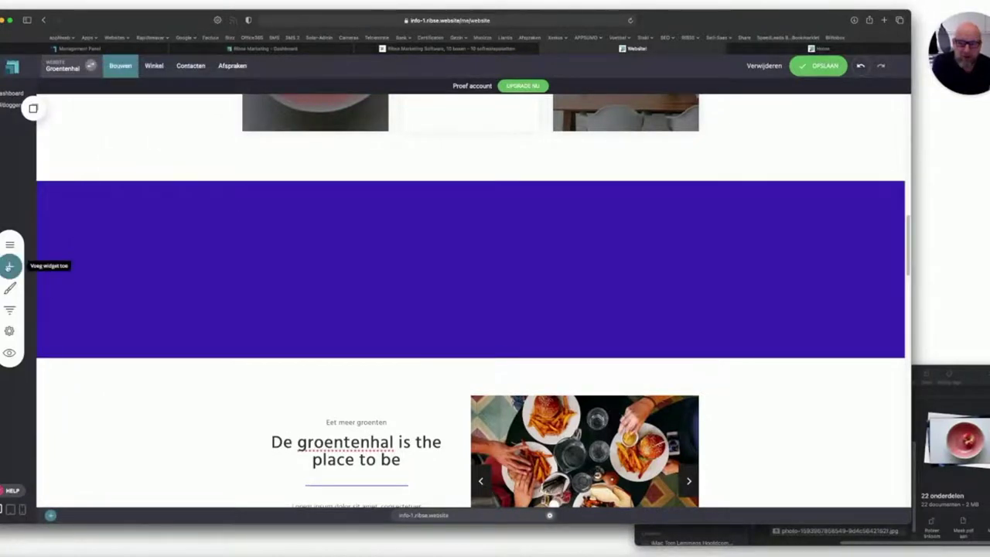
Place an image widget showing the green apples photo inside the purple block.
click(10, 266)
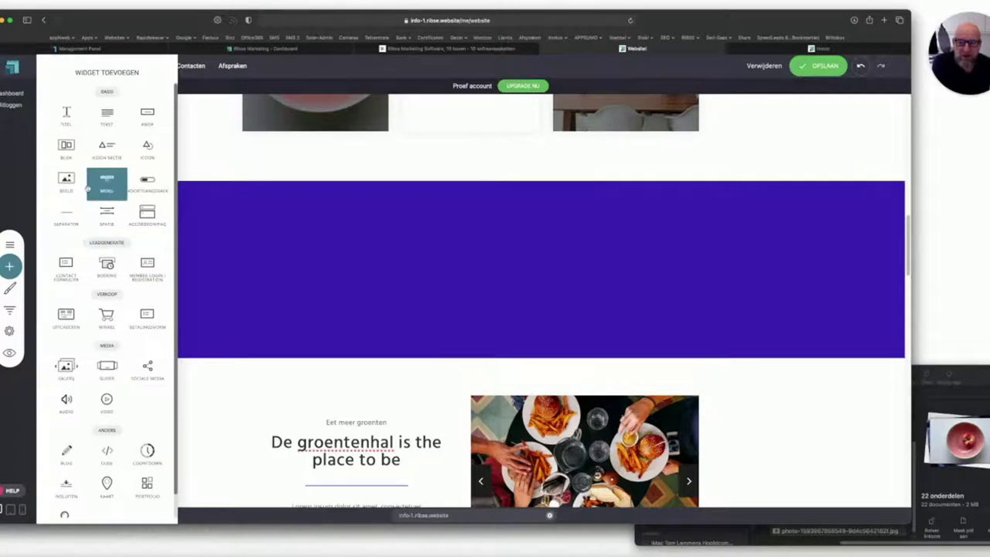
drag(67, 180, 402, 221)
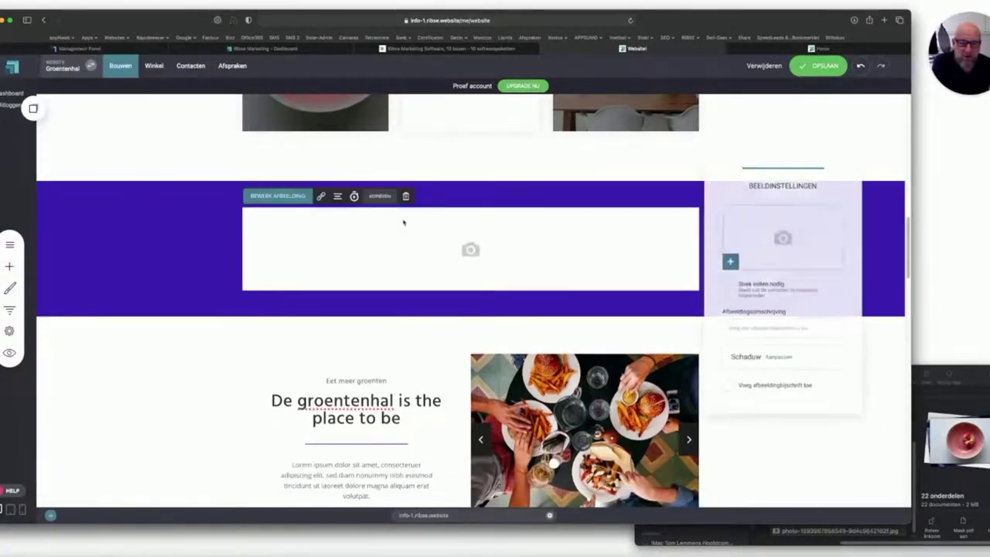
click(782, 237)
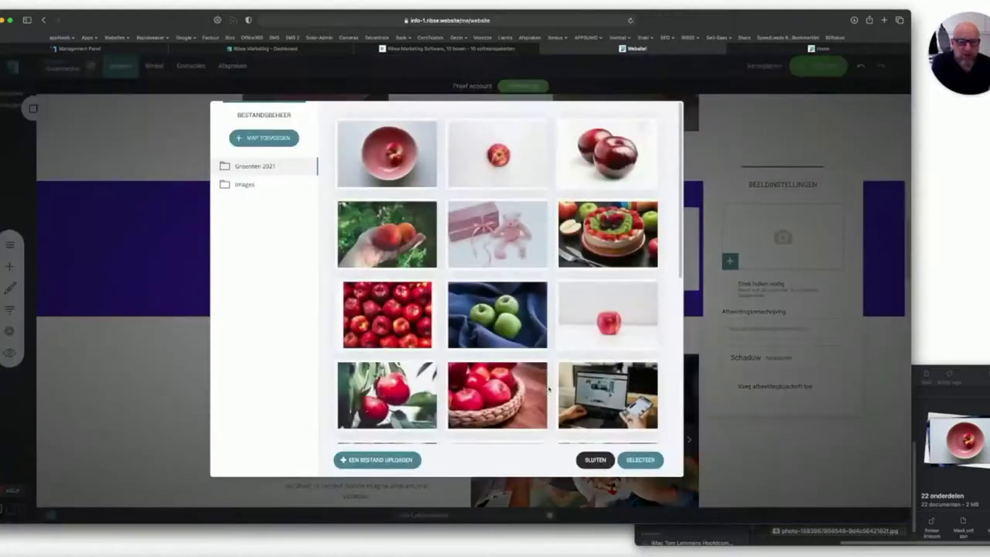
scroll(595, 317, down, 5)
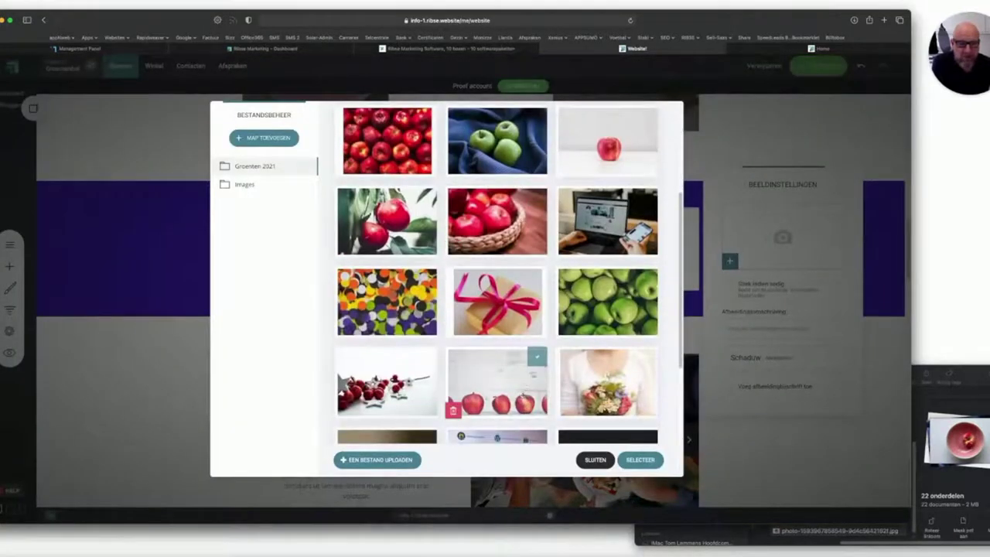
click(595, 317)
click(641, 459)
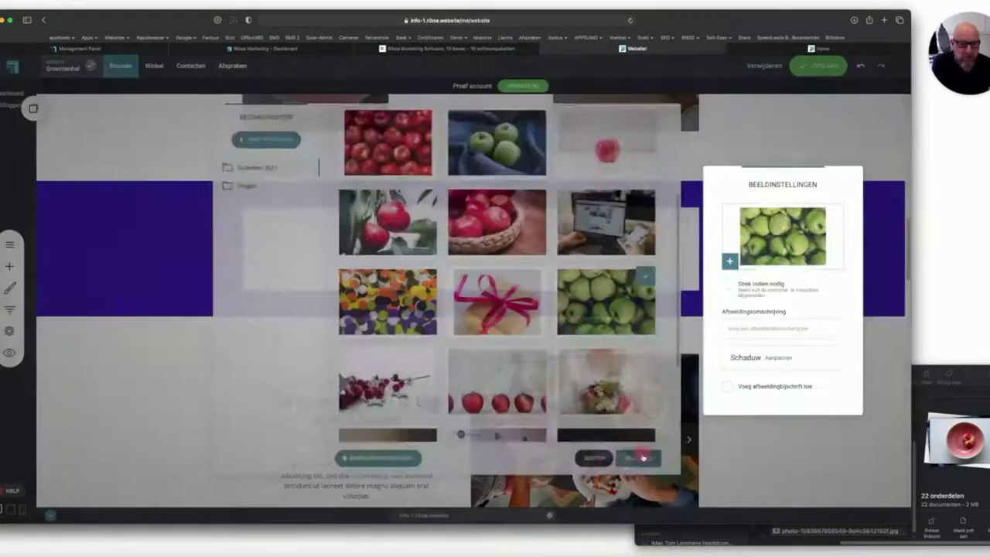
click(433, 314)
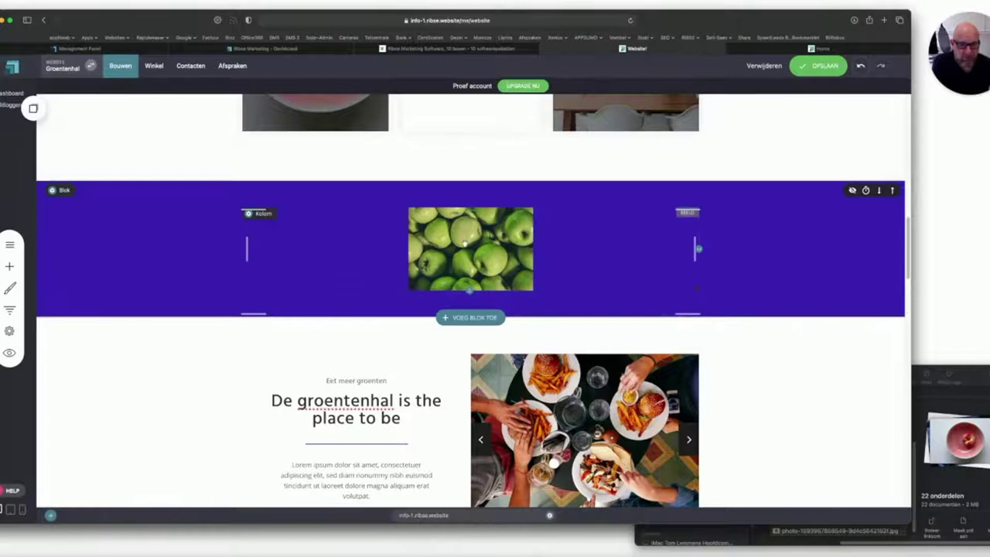
Stretch the apples image to fill its column and make the image and block taller.
click(464, 241)
click(287, 195)
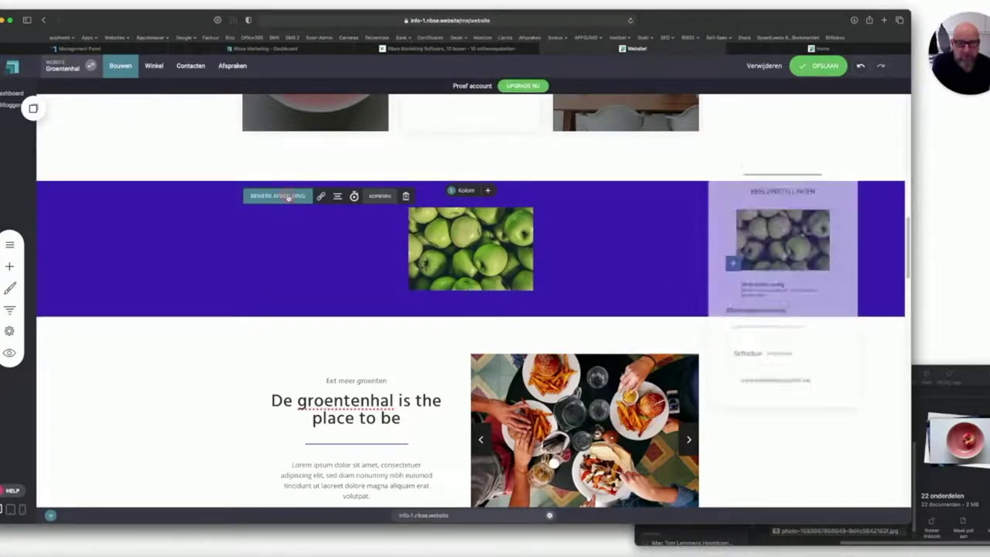
click(726, 283)
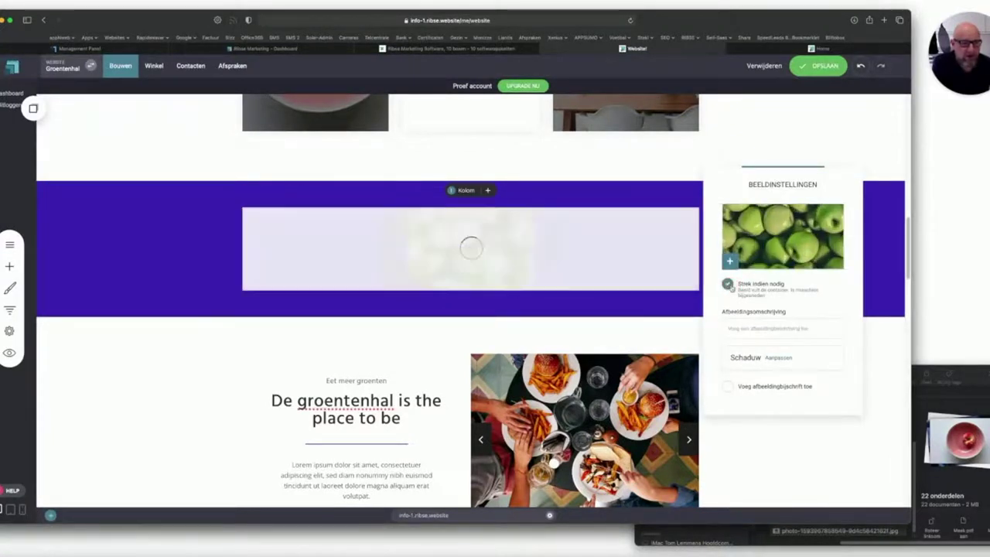
click(531, 319)
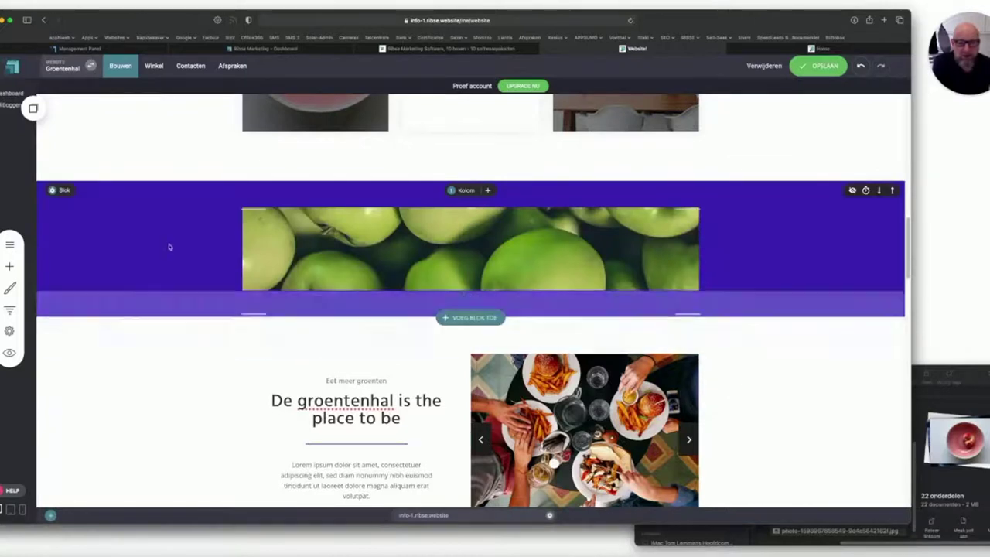
click(350, 250)
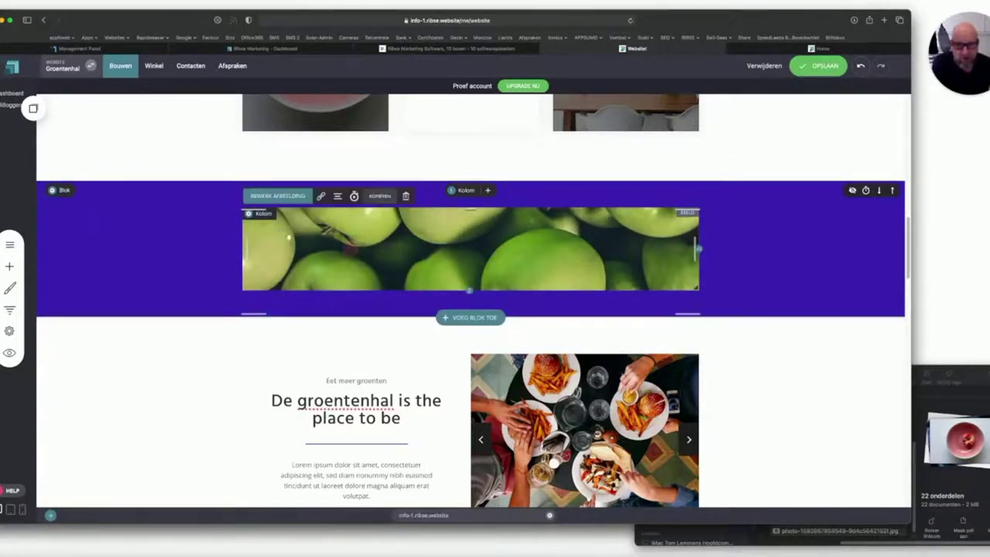
drag(469, 290, 470, 344)
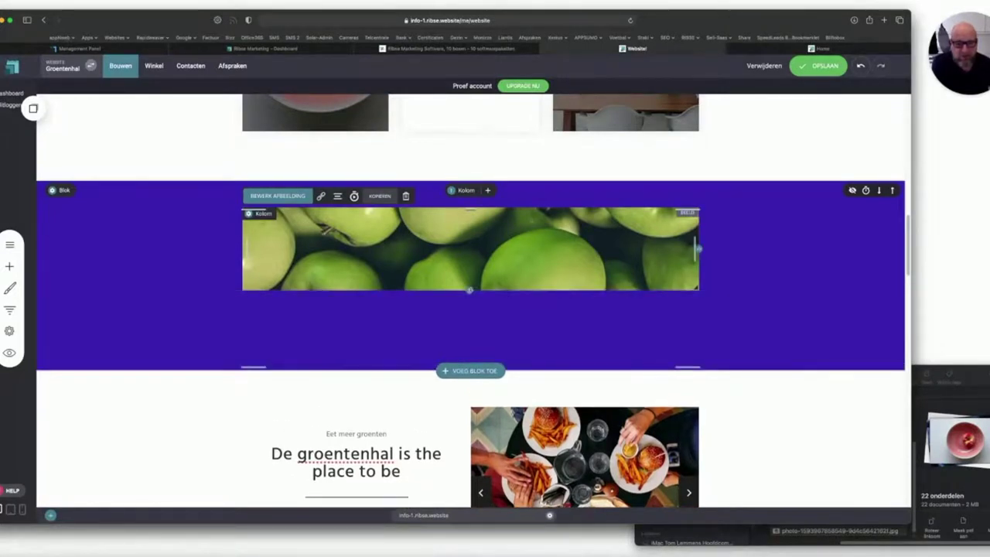
drag(469, 291, 472, 470)
scroll(477, 468, down, 3)
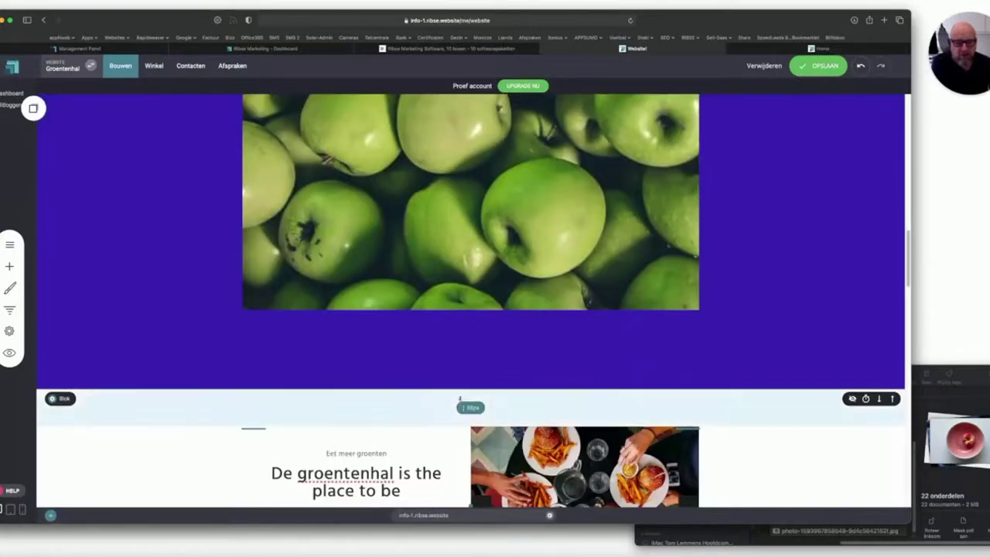
Trim the purple block's padding to slim bands around the green-apples photo and save.
drag(267, 386, 266, 314)
scroll(698, 294, up, 2)
scroll(697, 294, up, 1)
scroll(654, 172, down, 1)
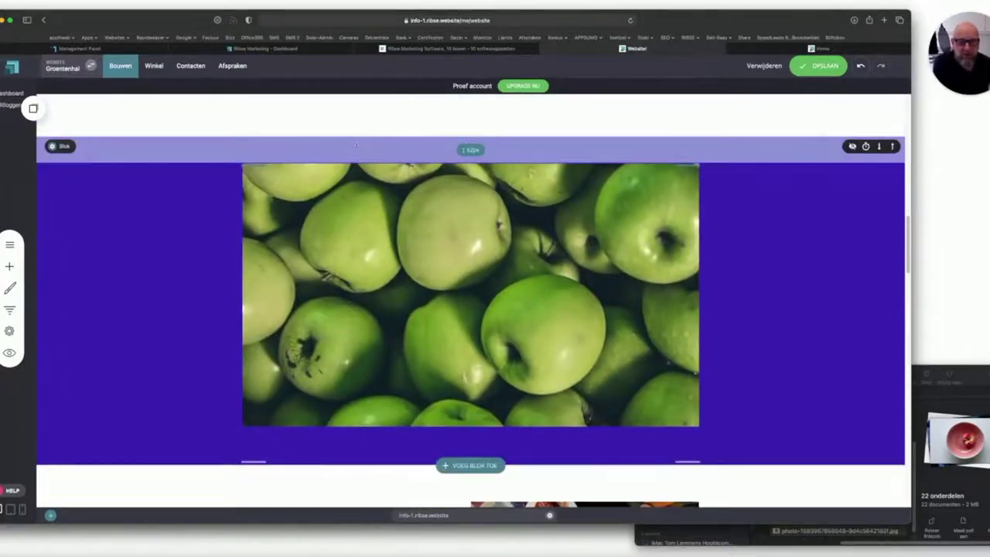
drag(255, 462, 254, 449)
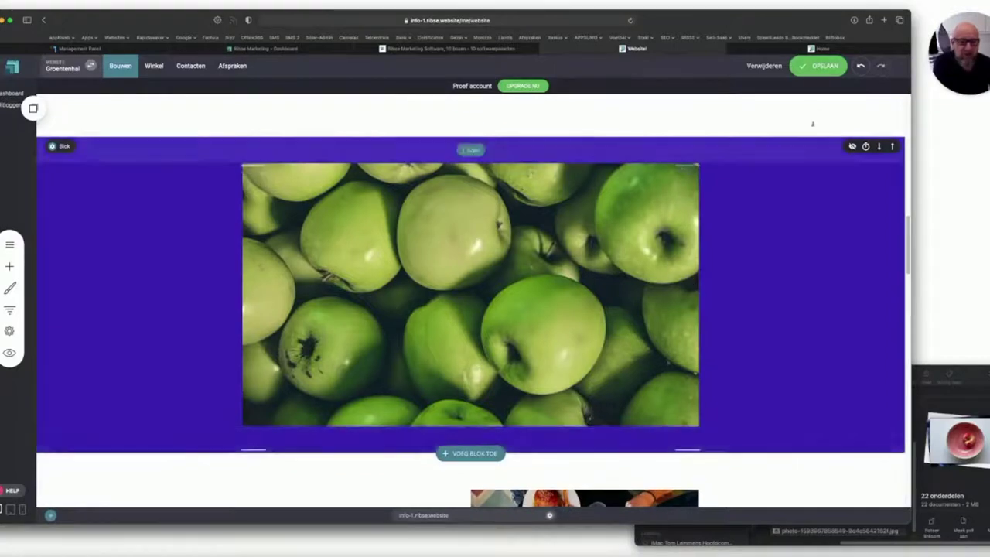
click(818, 66)
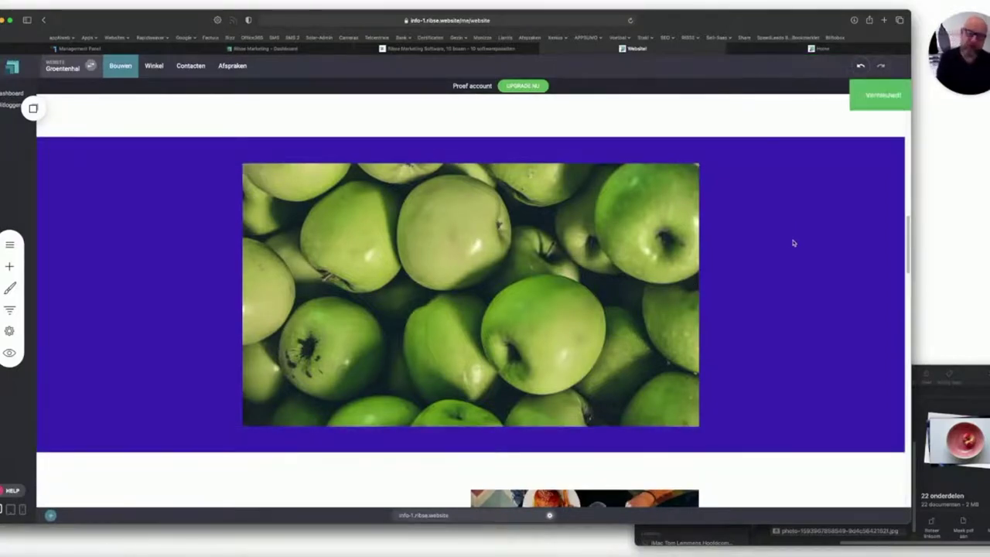
scroll(311, 328, down, 4)
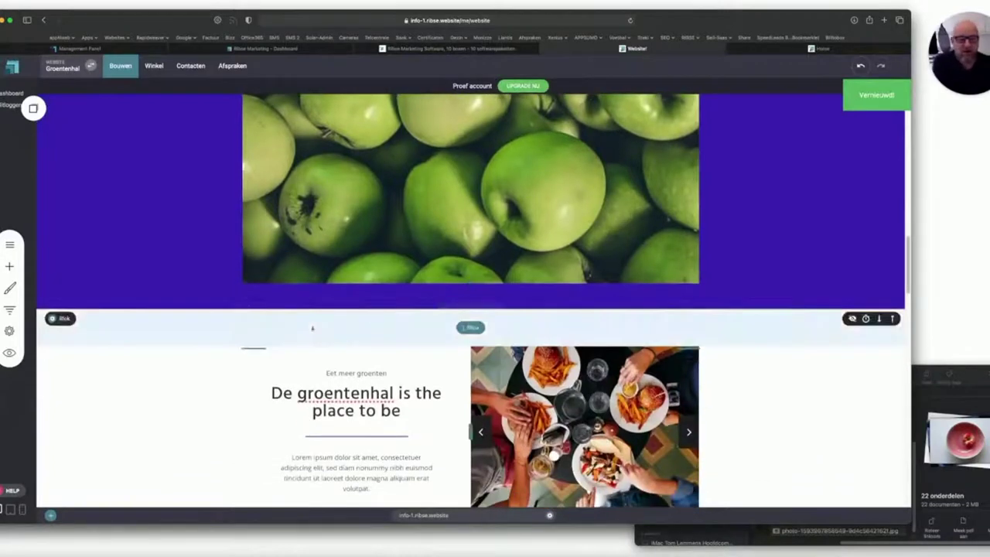
Add an empty block (Leeg blok) below the purple apples block.
click(462, 308)
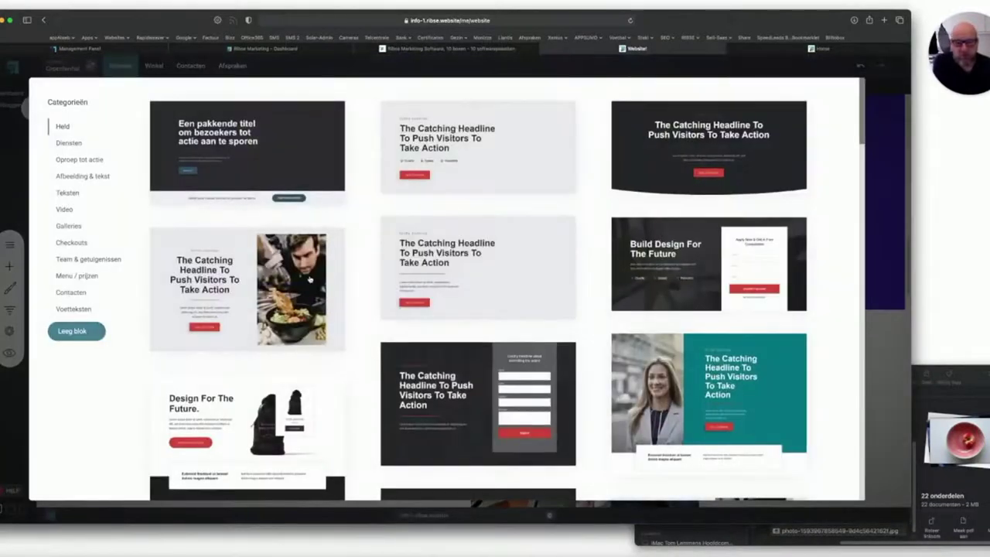
click(77, 333)
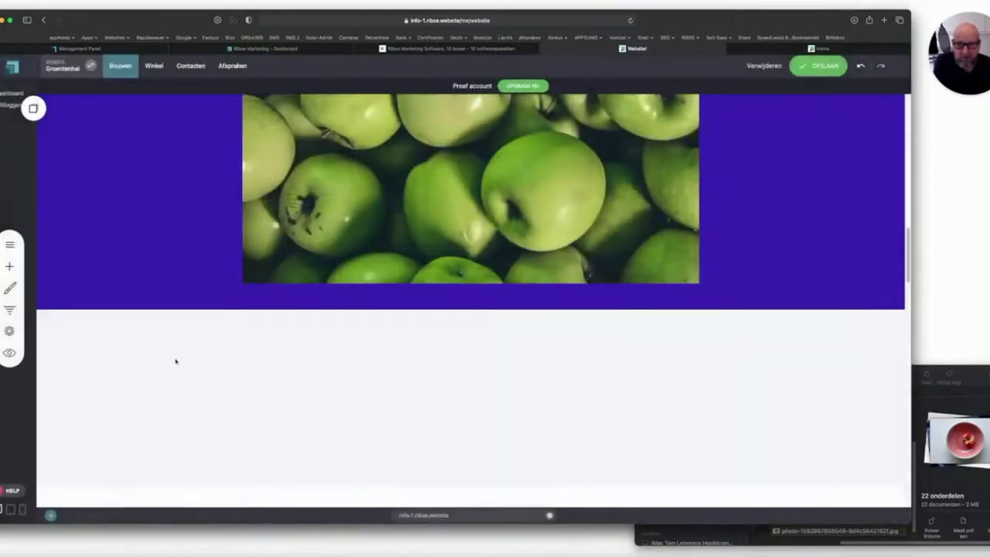
scroll(131, 367, down, 2)
Set the three-green-apples photo as the new block's background with Parallax-effect enabled.
click(56, 242)
click(193, 198)
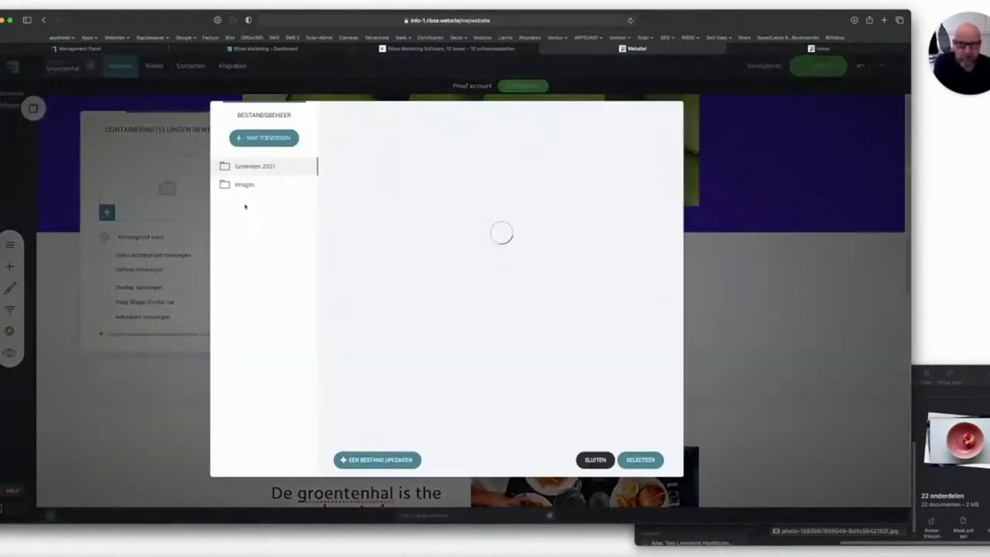
scroll(400, 286, down, 5)
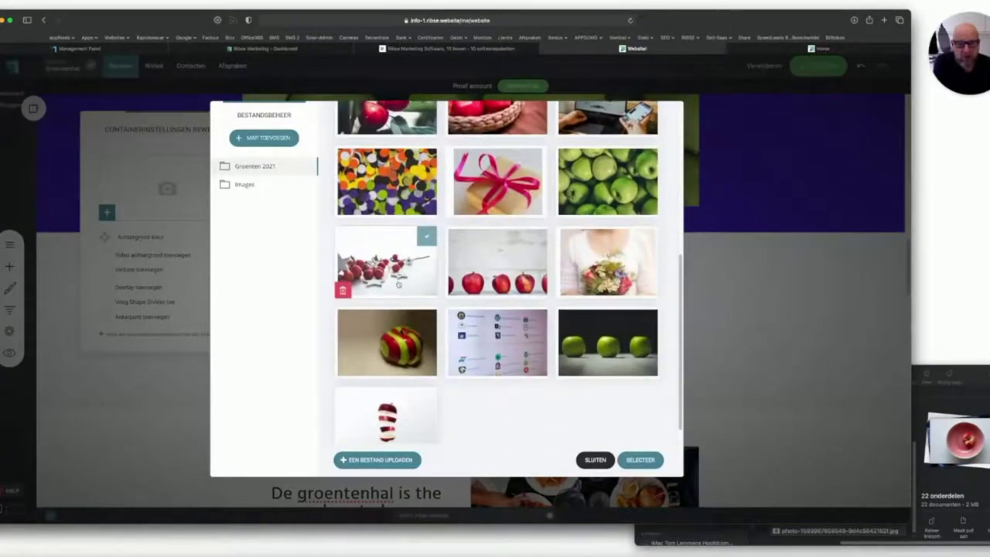
click(605, 337)
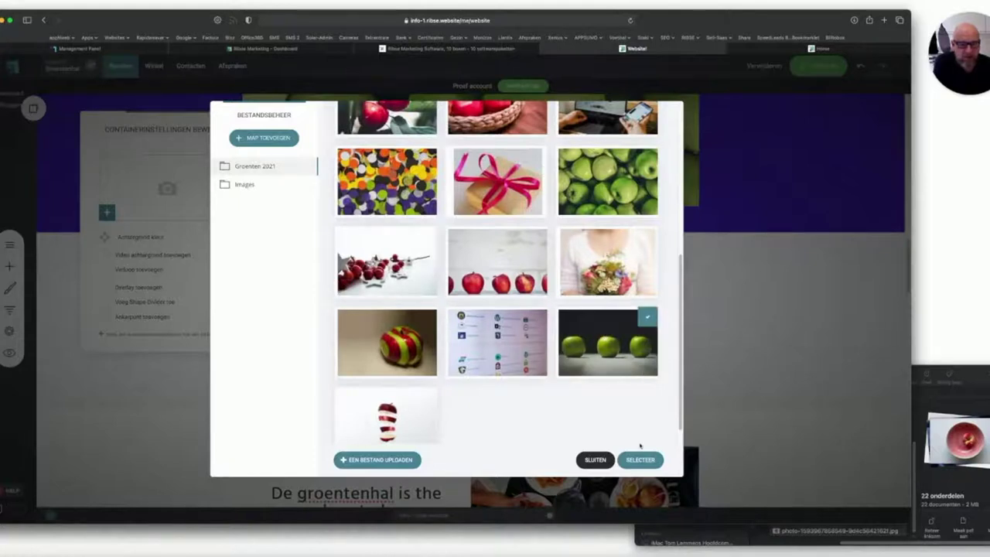
click(641, 459)
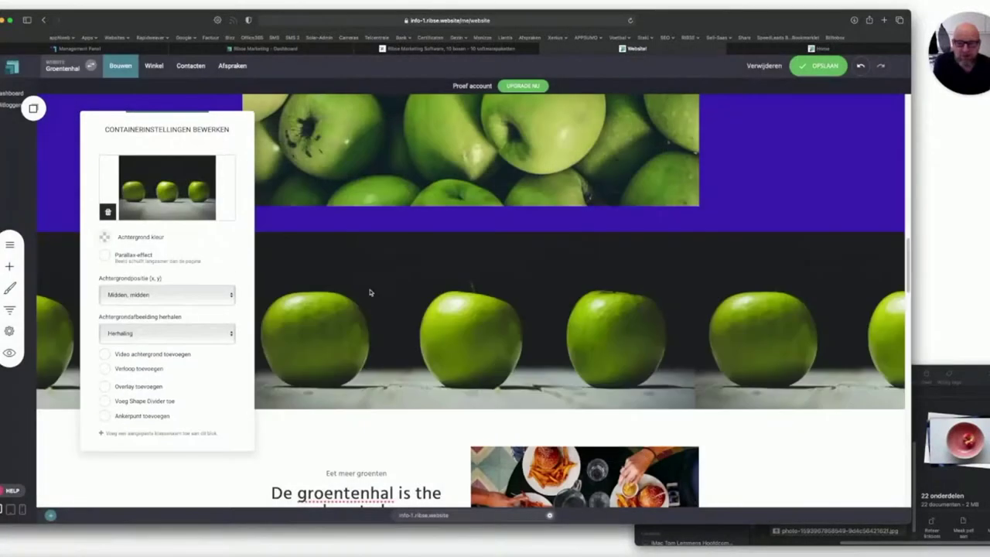
click(106, 257)
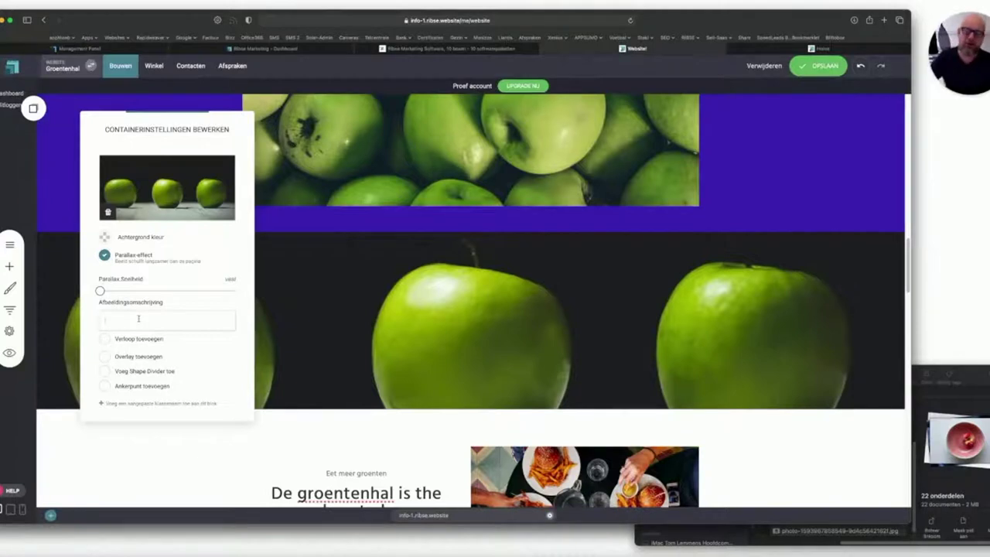
text(Appl)
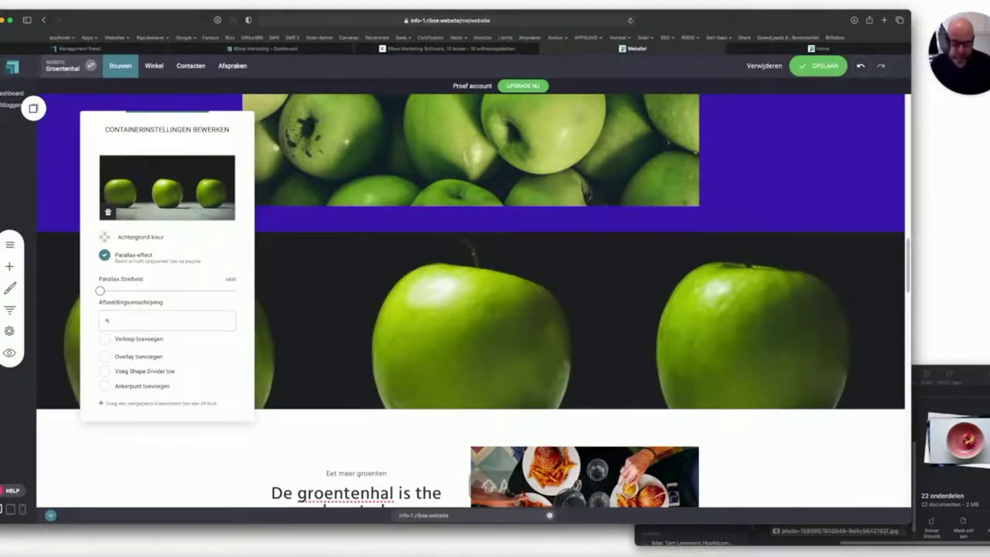
click(393, 310)
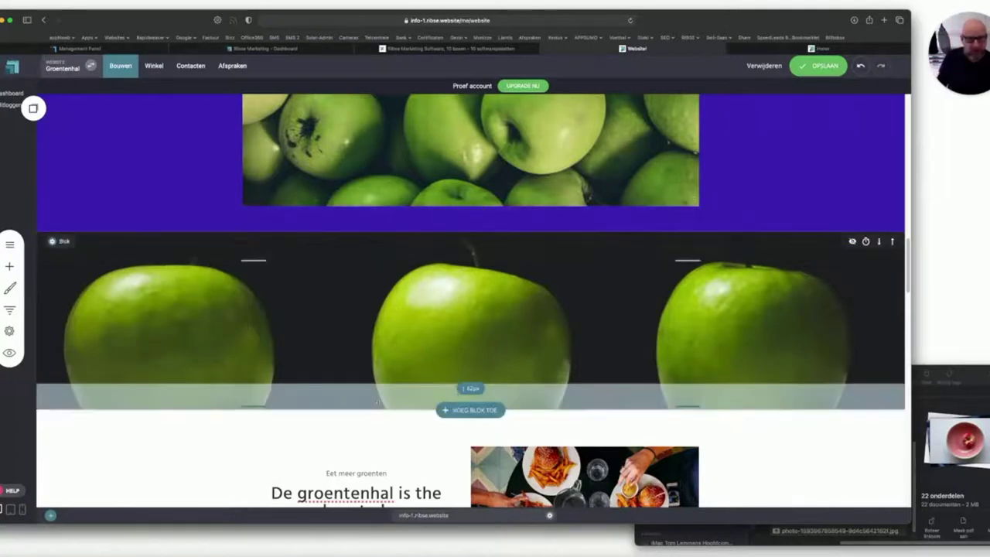
Enlarge the parallax apples block's bottom padding in two stages and save with OPSLAAN.
drag(259, 405, 254, 490)
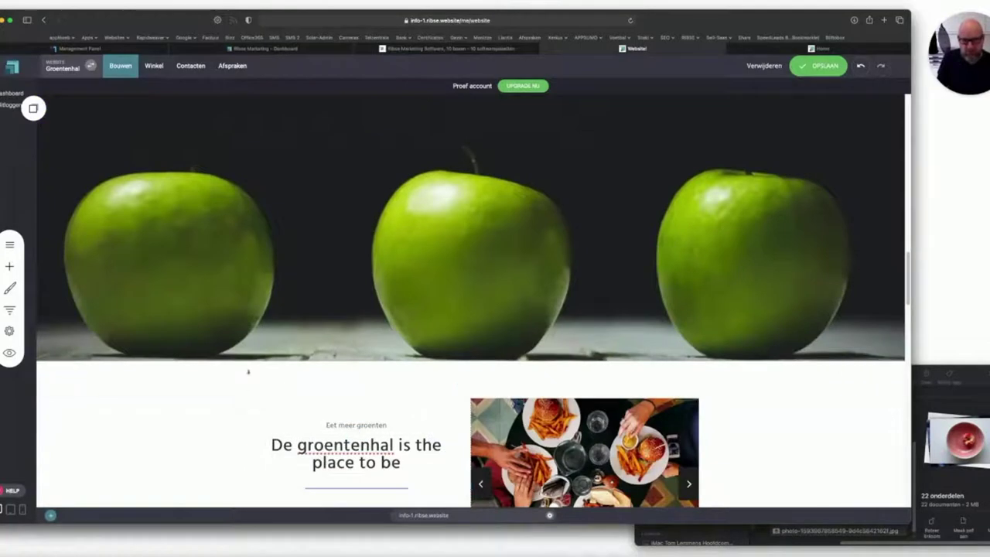
mouse_move(188, 361)
drag(261, 362, 261, 412)
click(824, 70)
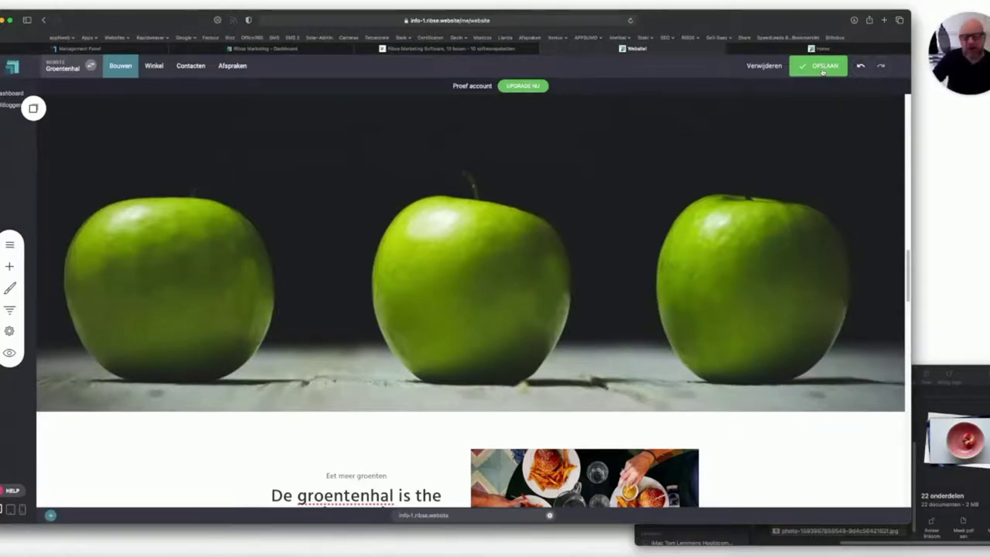
click(822, 68)
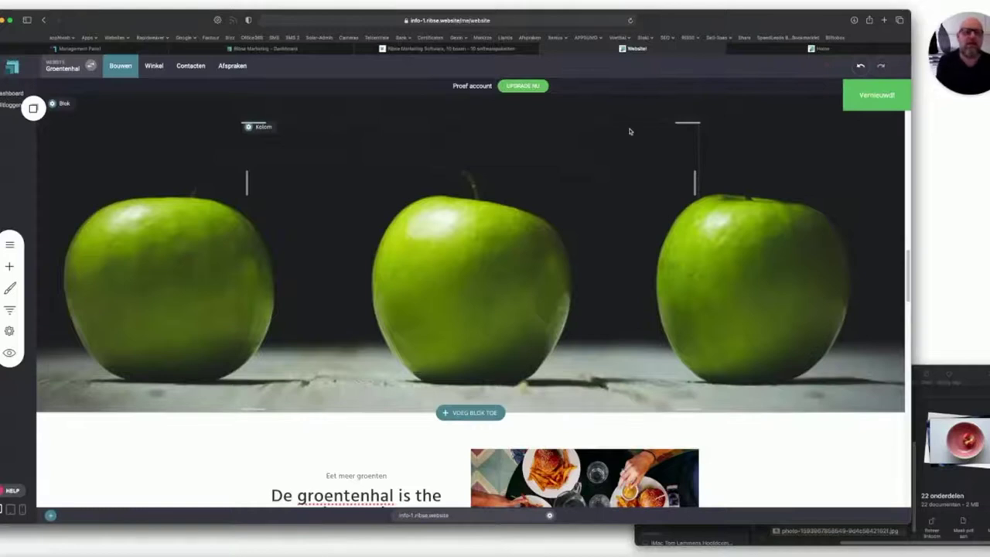
mouse_move(769, 53)
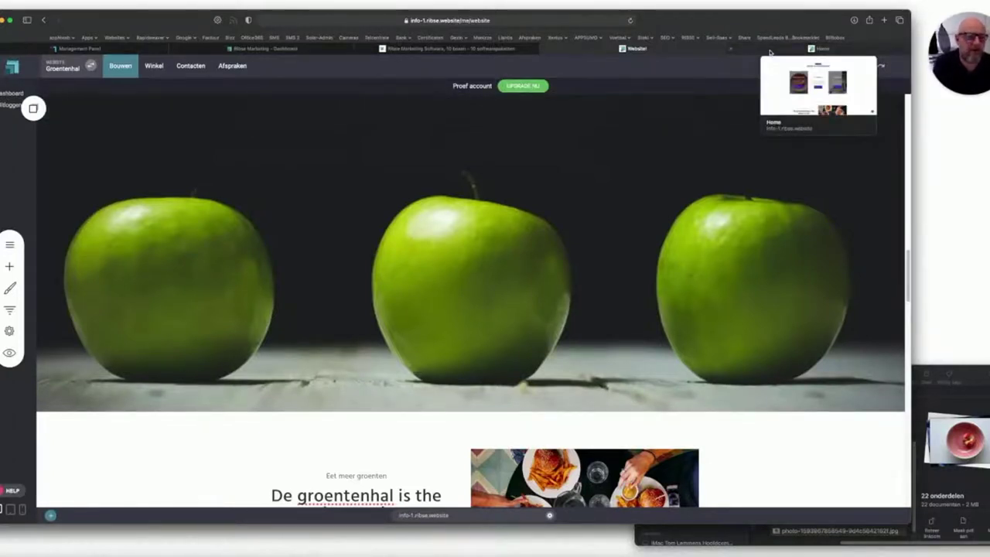
Reload the live De Groentenhal Home page to show the purple green-apples block beneath the services cards.
click(770, 51)
click(630, 20)
scroll(506, 129, up, 4)
scroll(506, 129, down, 4)
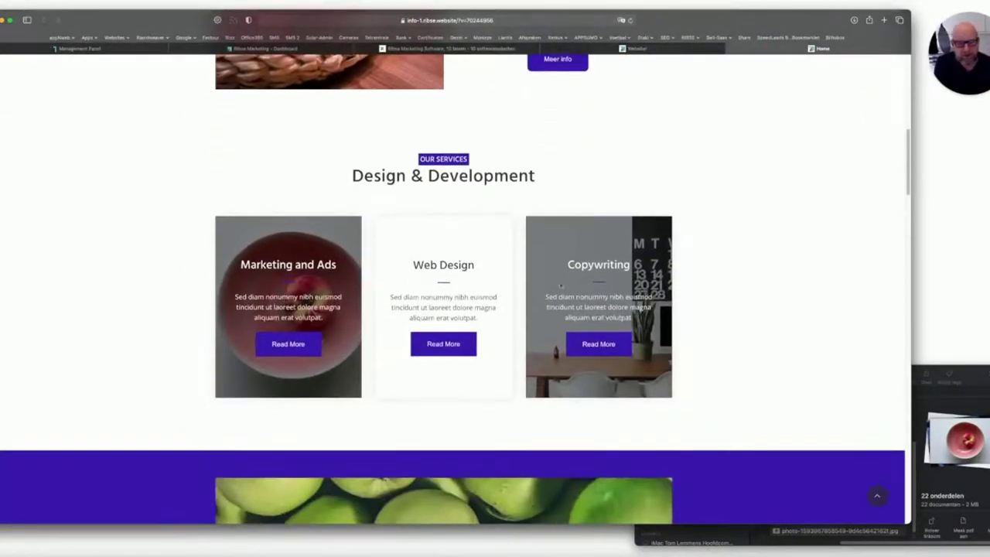
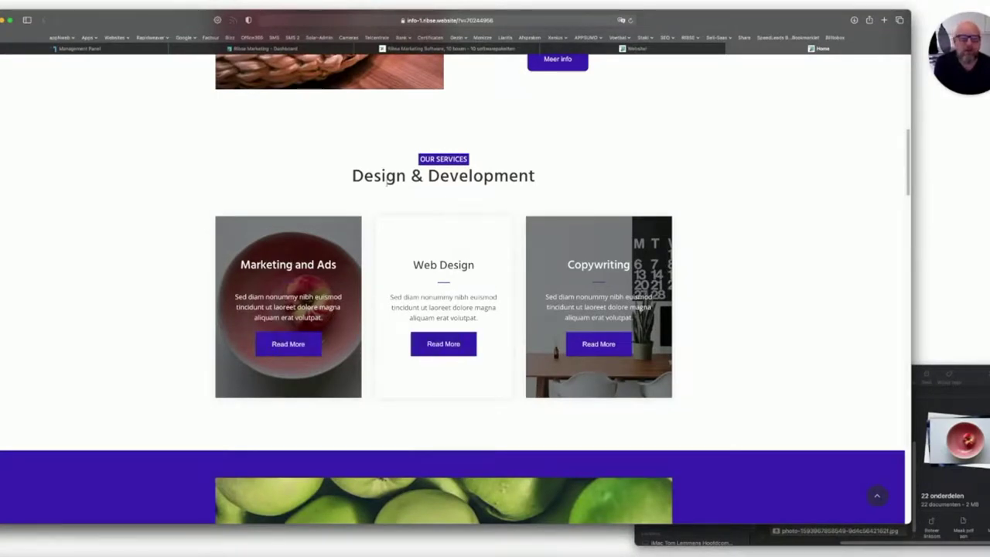
Scroll through the published Groentenhal page, then return to the Website builder editor.
scroll(435, 345, down, 5)
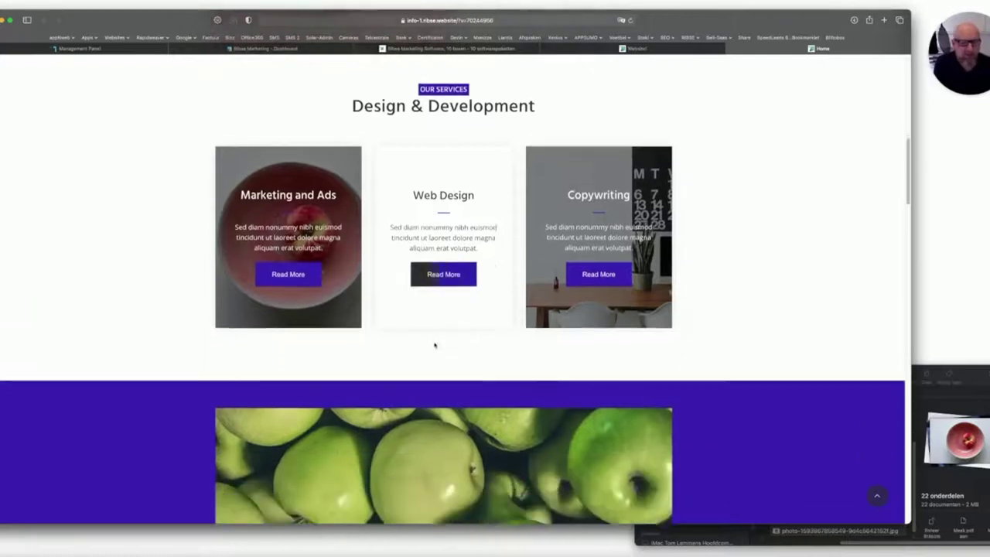
scroll(434, 368, down, 1)
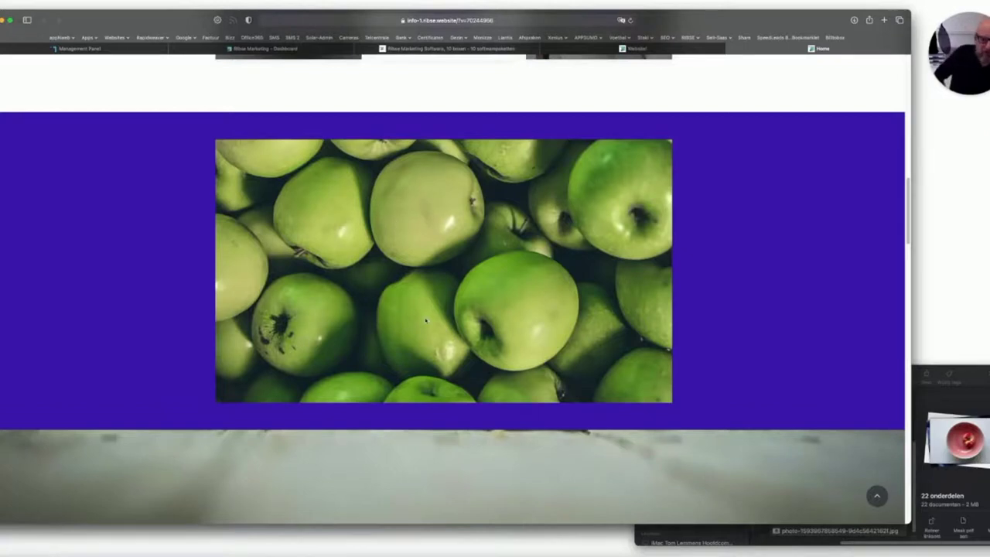
scroll(427, 317, down, 6)
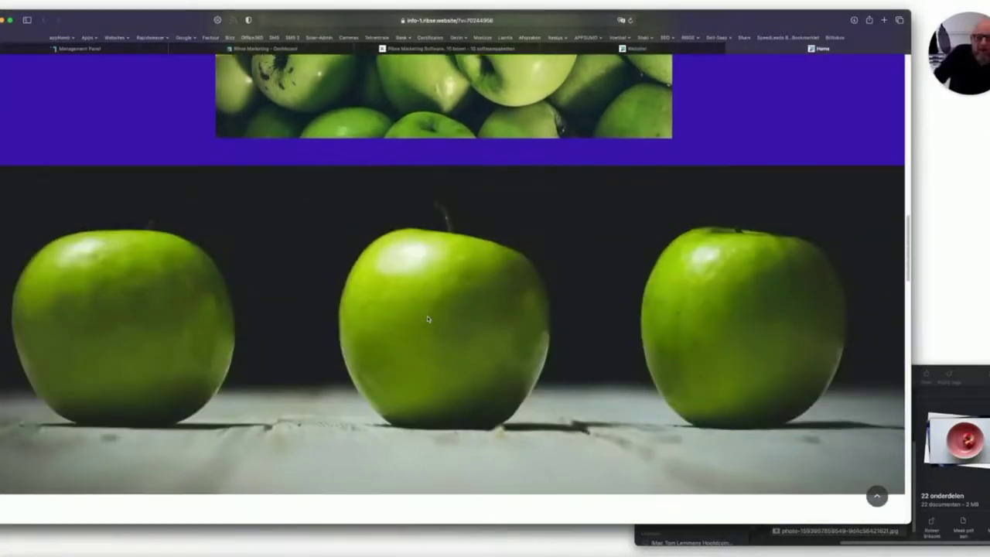
scroll(427, 316, up, 8)
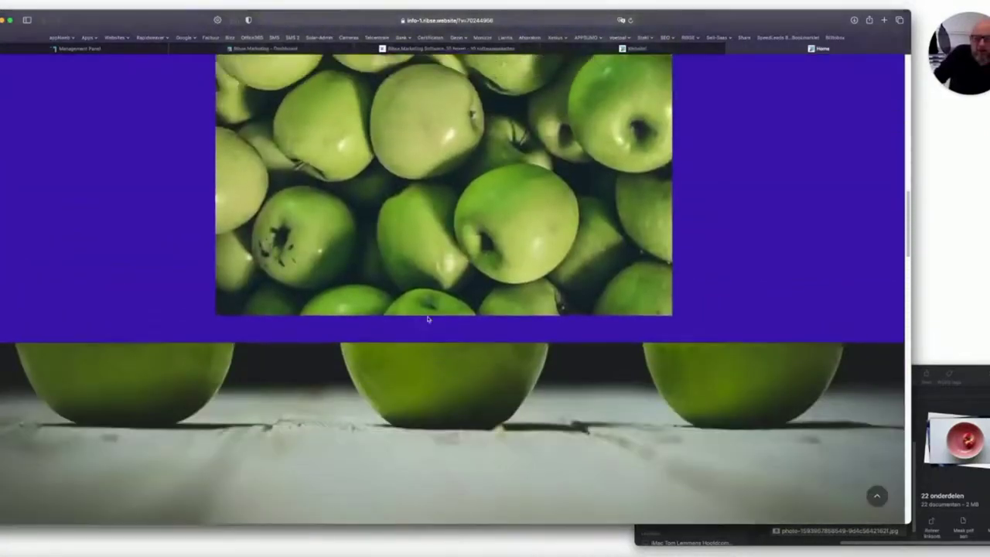
scroll(428, 317, down, 5)
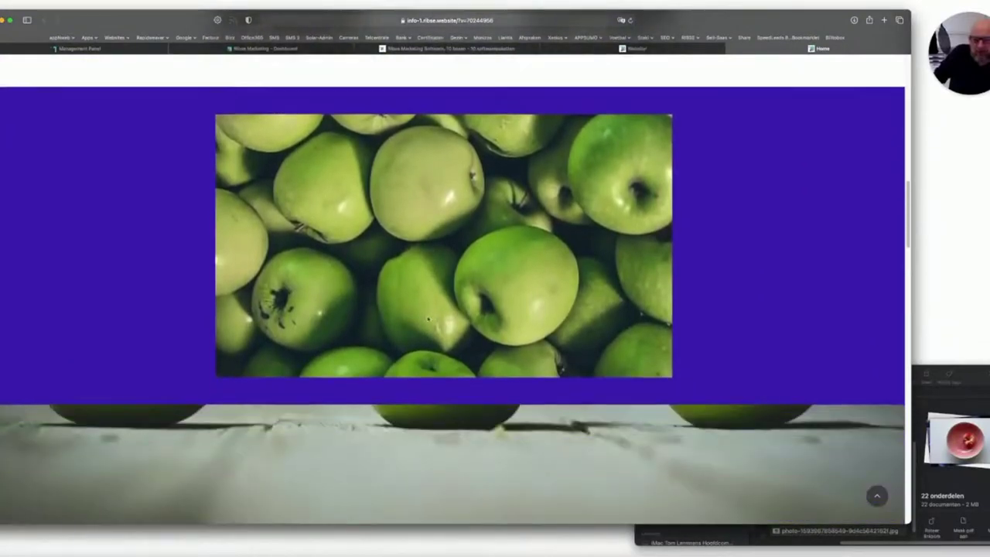
scroll(427, 319, down, 6)
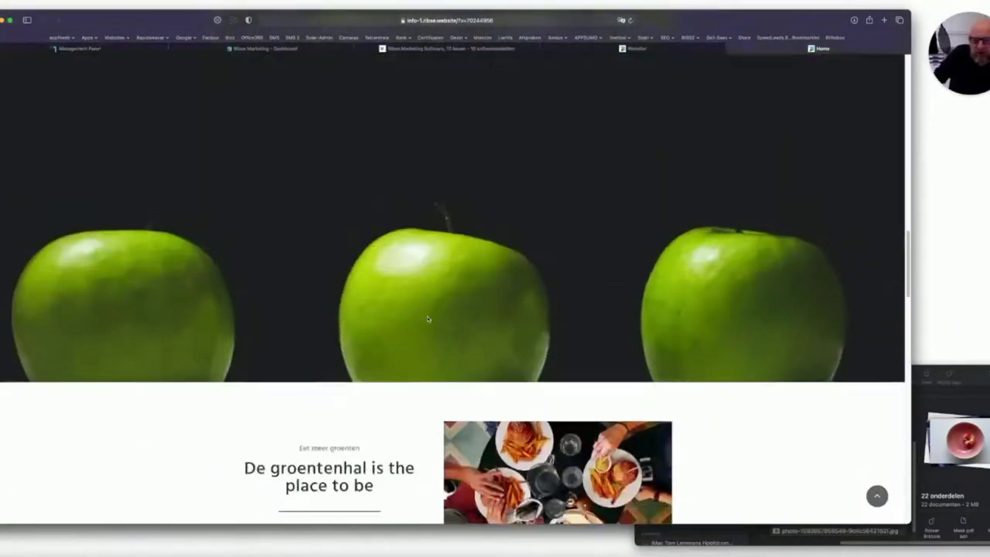
scroll(428, 318, up, 5)
scroll(428, 319, down, 3)
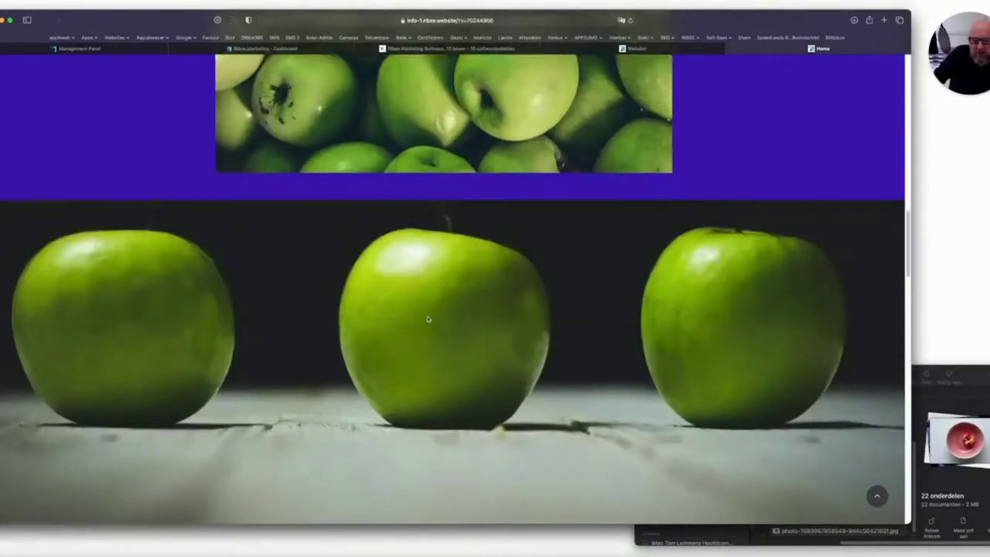
scroll(428, 318, down, 8)
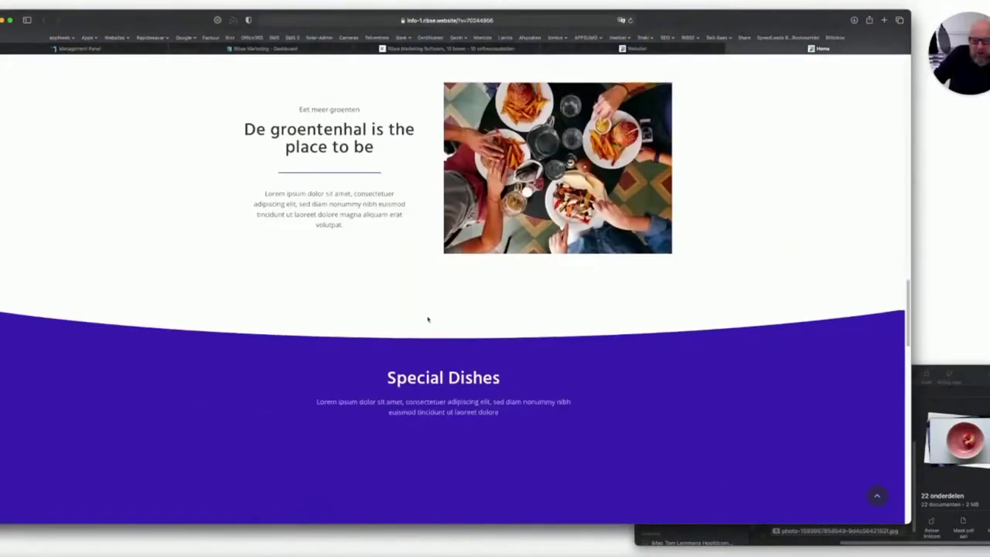
scroll(636, 221, up, 5)
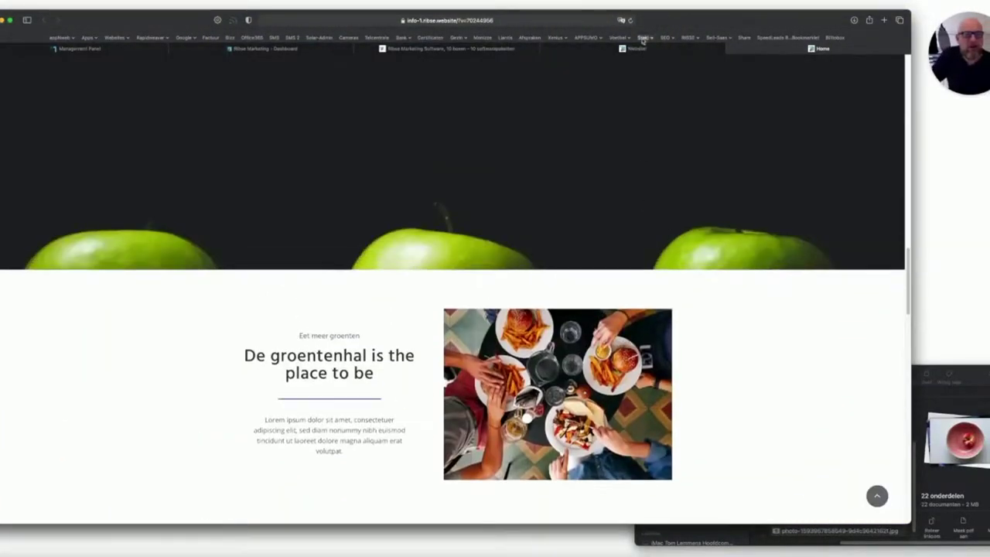
click(637, 48)
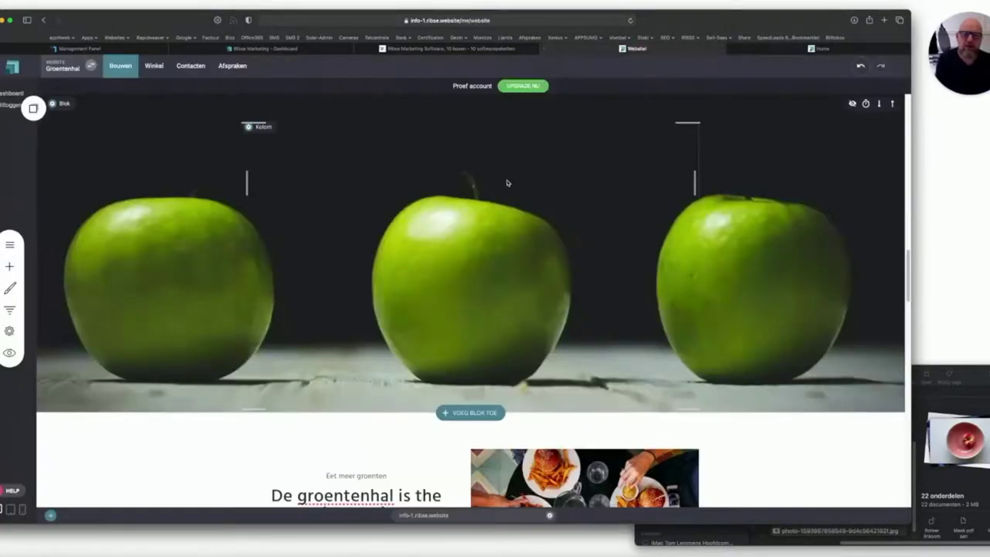
Split the purple apple-photo block into 2 columns.
scroll(447, 184, up, 7)
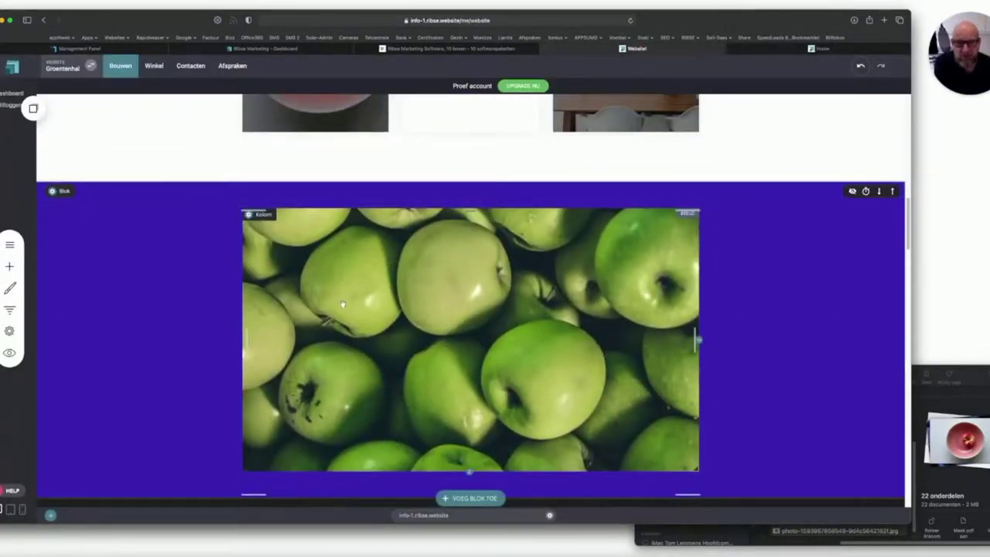
click(401, 253)
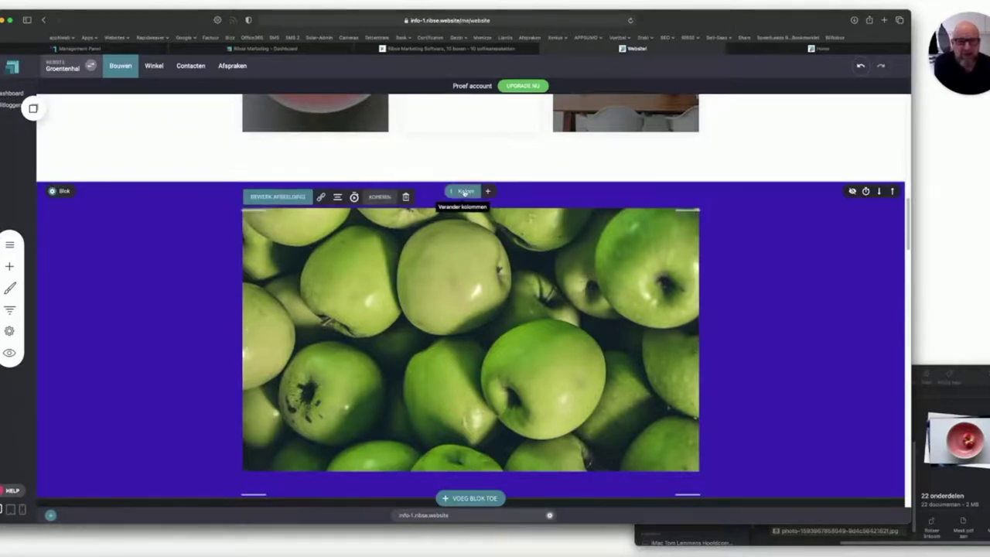
click(464, 191)
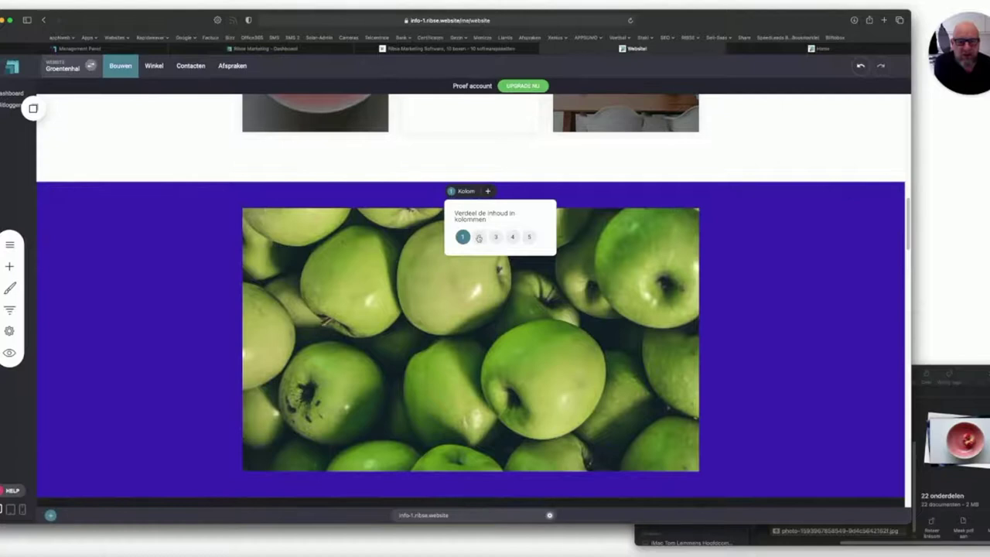
click(479, 237)
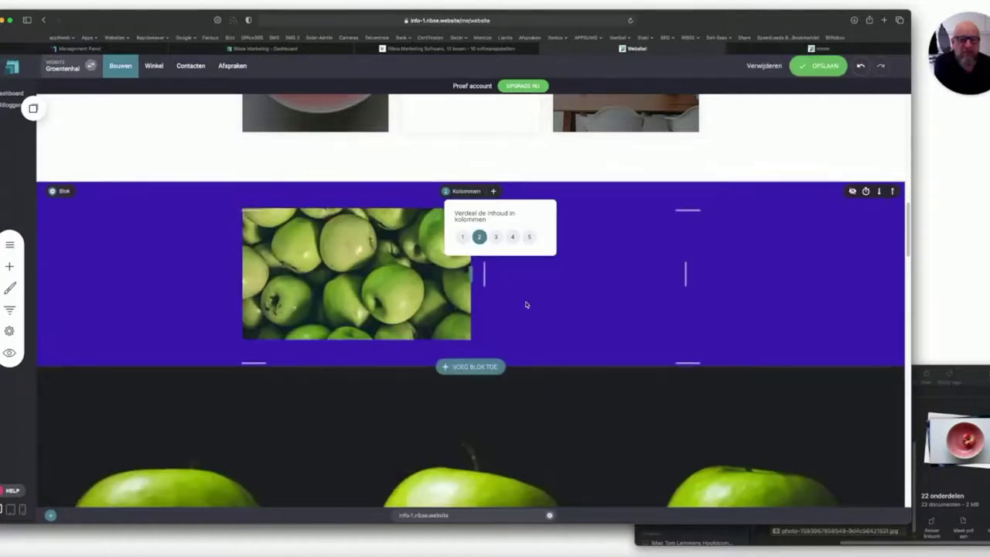
click(771, 287)
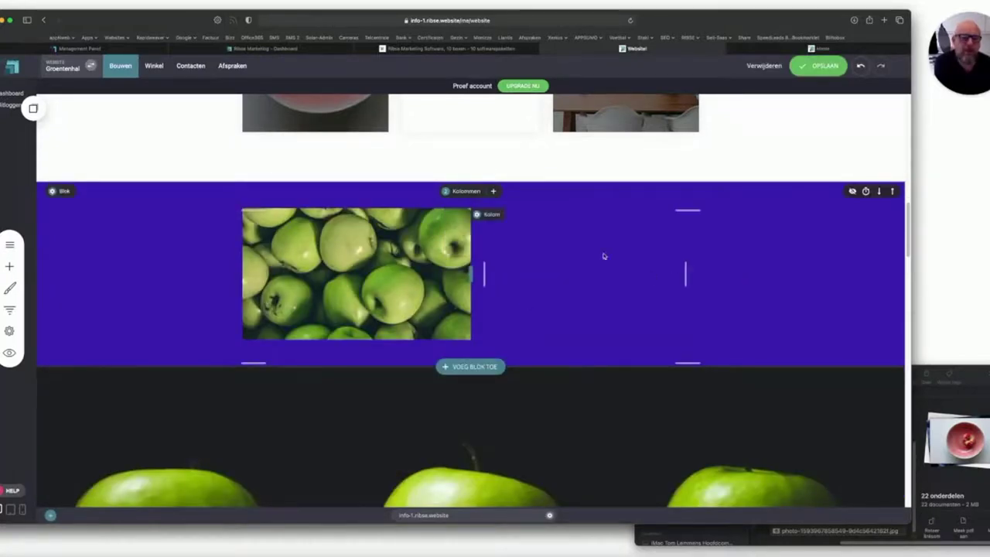
Add an empty row to the block and move it below the apple photo.
click(494, 191)
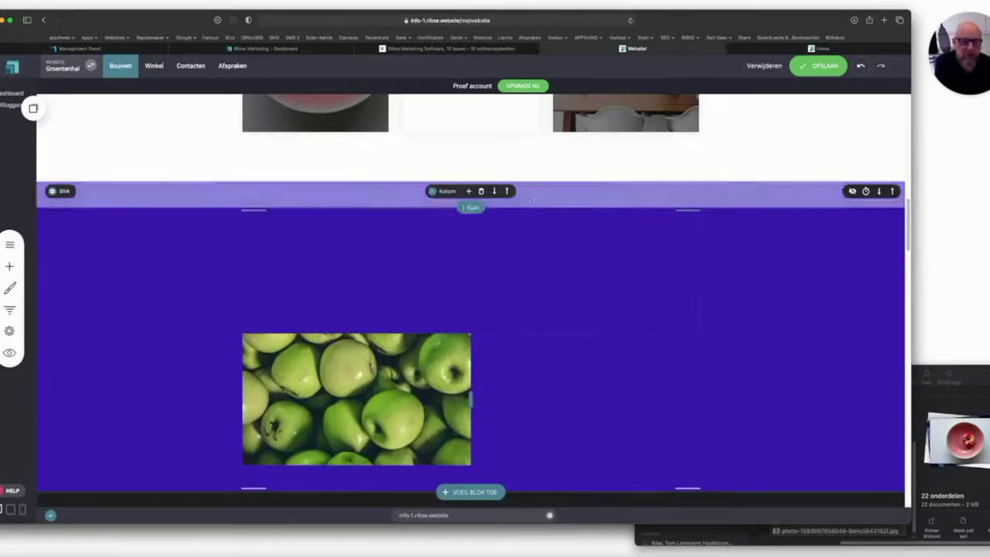
click(495, 191)
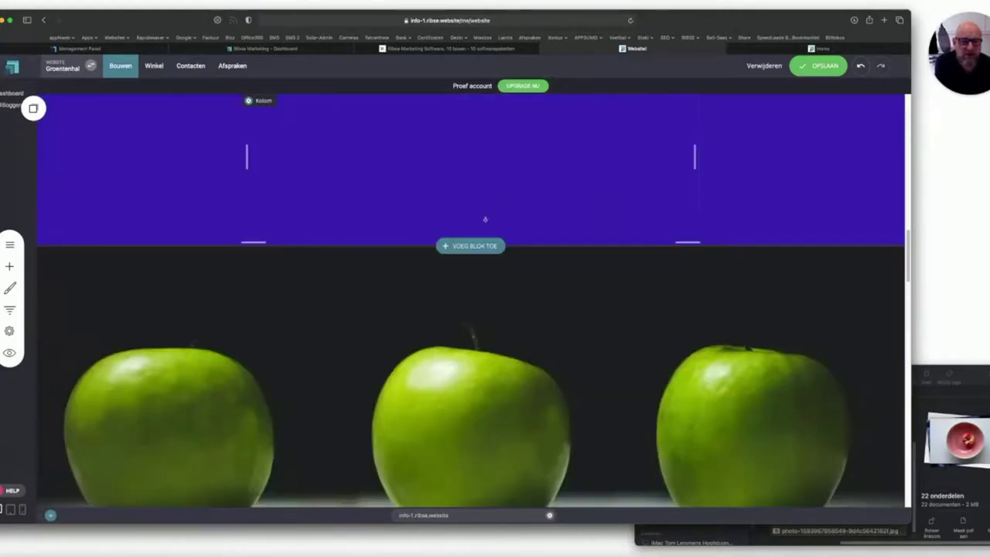
scroll(490, 232, up, 3)
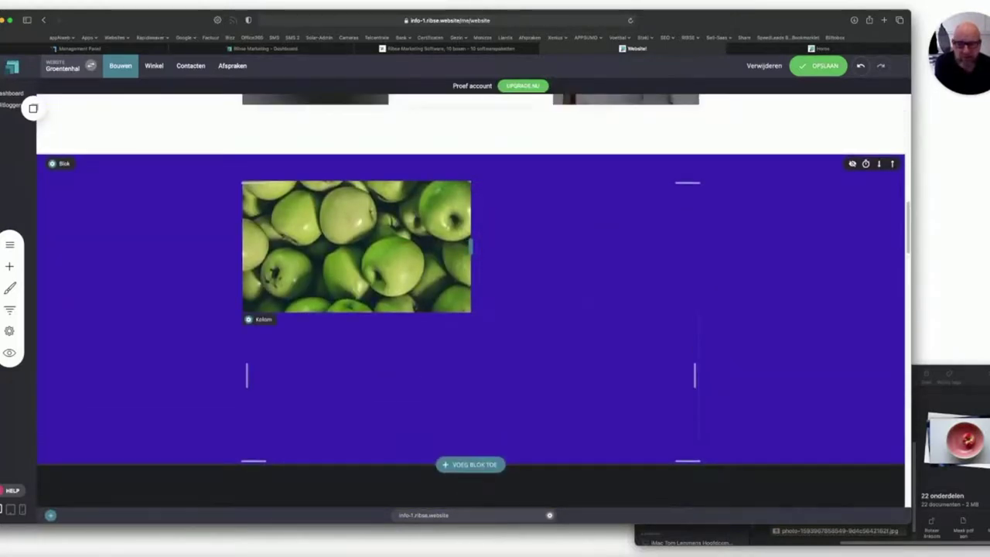
click(9, 266)
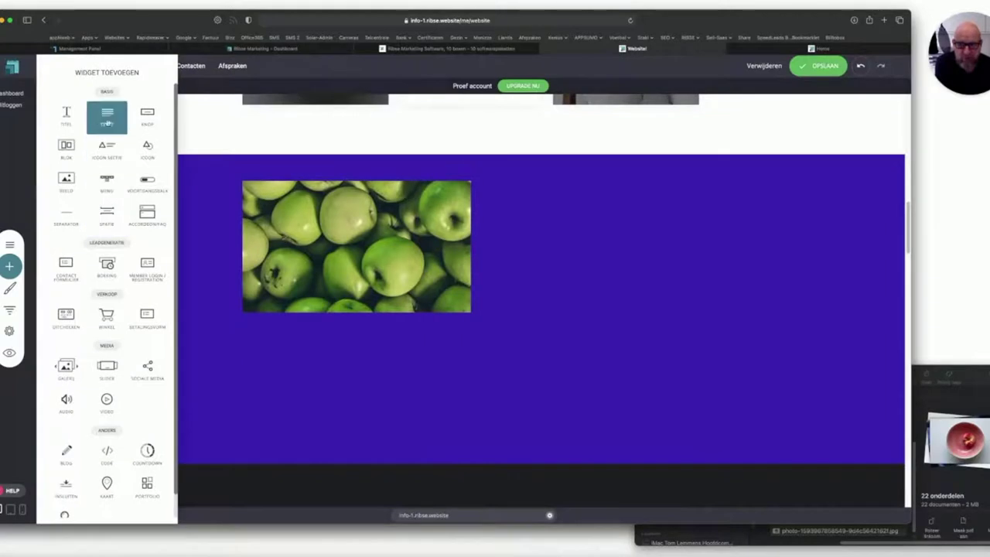
Place a Tekst widget under the apple photo and make its text white.
drag(234, 243, 472, 334)
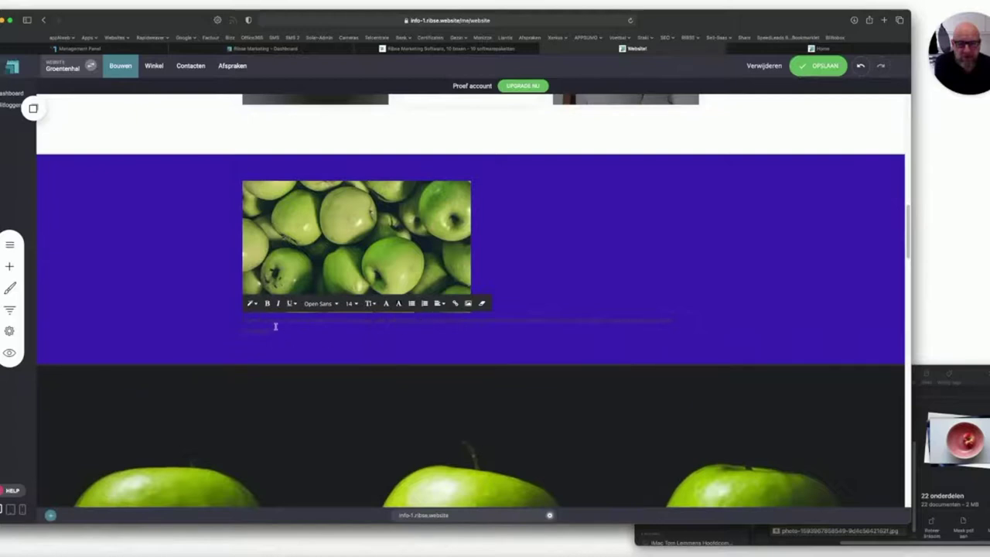
drag(233, 321, 282, 330)
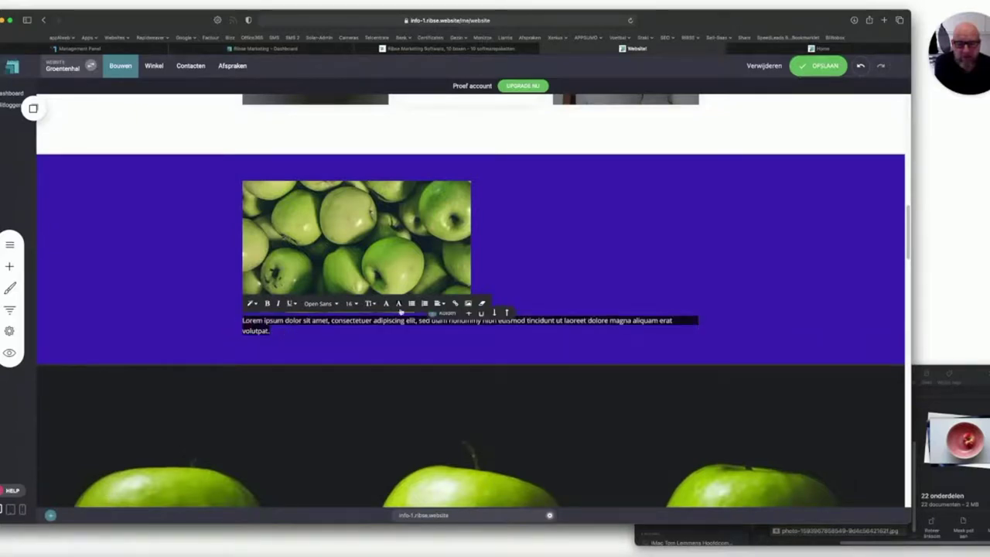
click(387, 304)
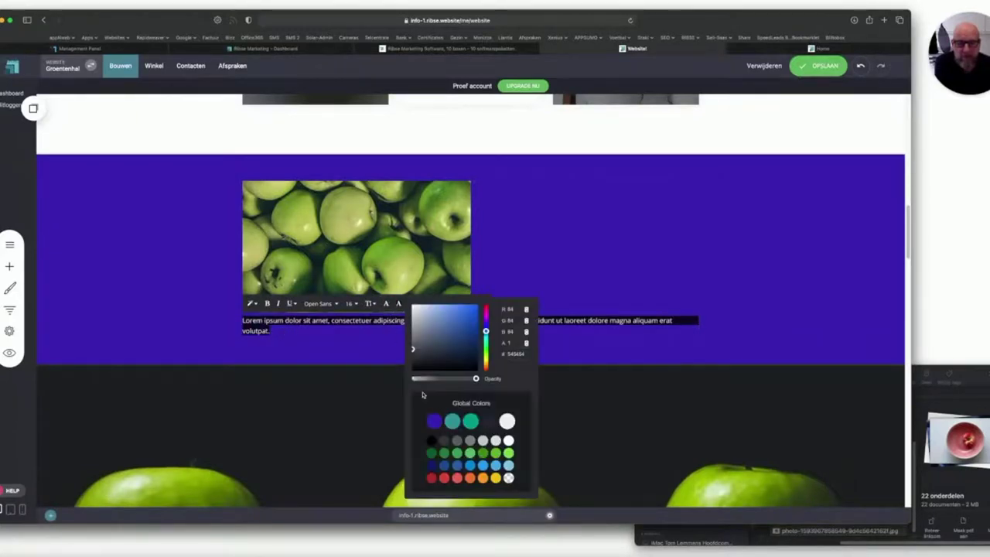
click(506, 422)
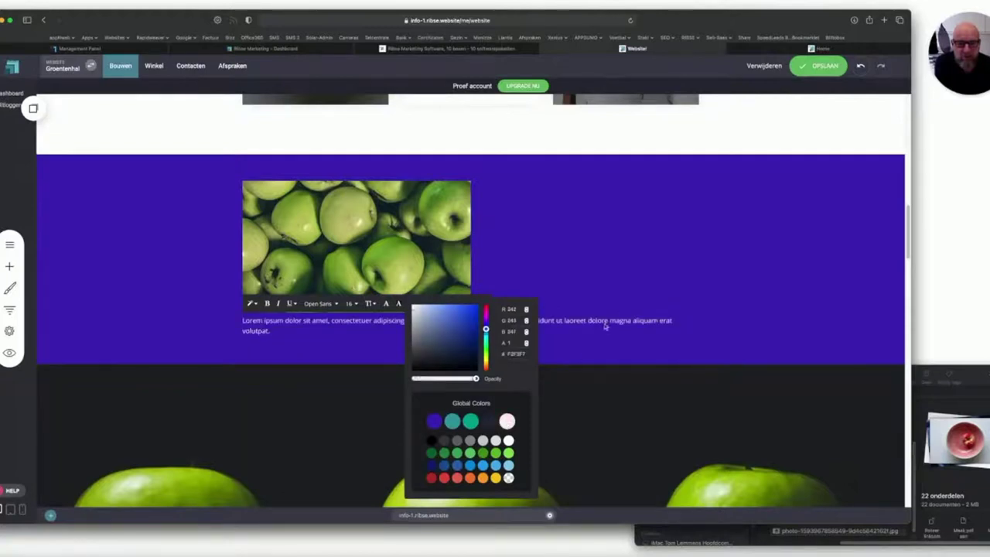
click(641, 255)
Centre the paragraph, give it 160px top padding, and save the page.
click(288, 332)
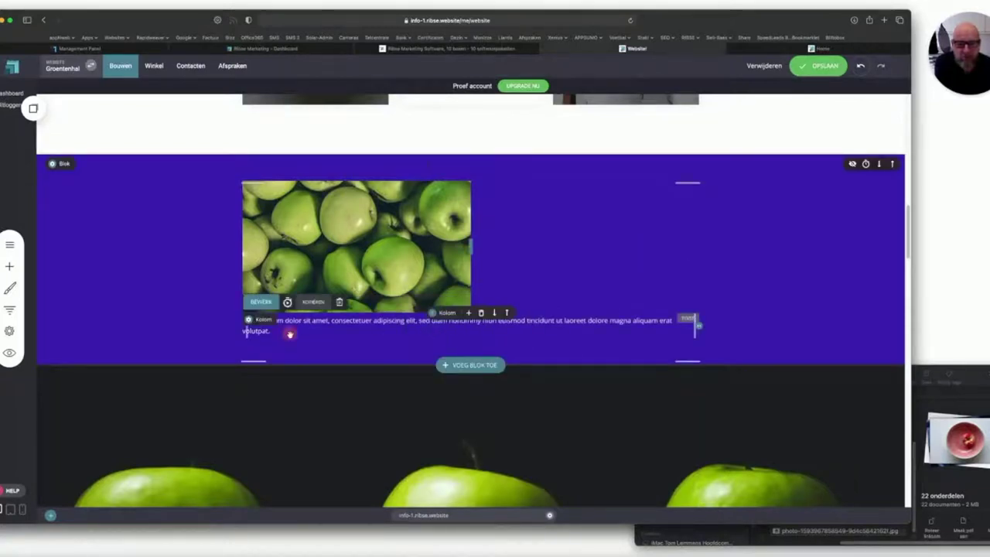
drag(281, 331, 234, 320)
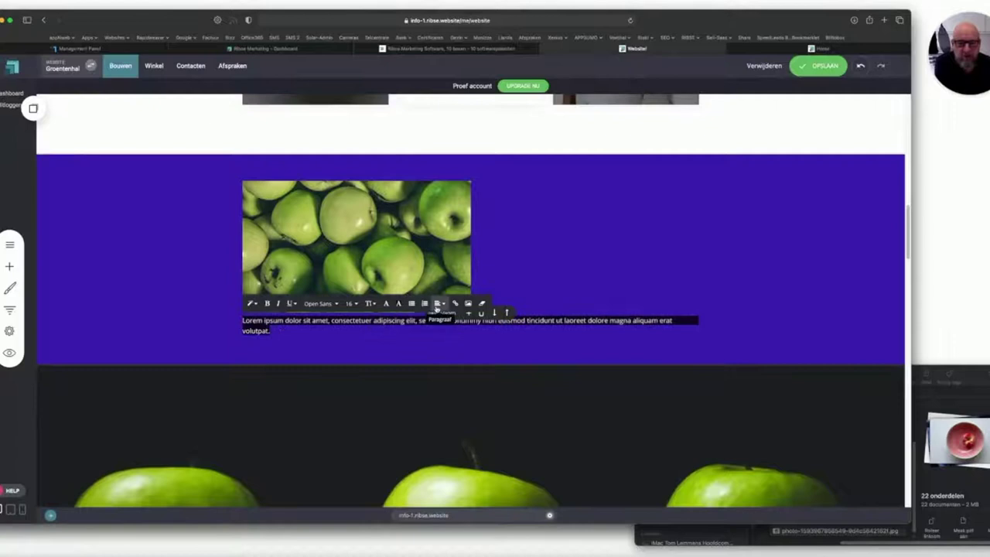
click(436, 303)
click(452, 320)
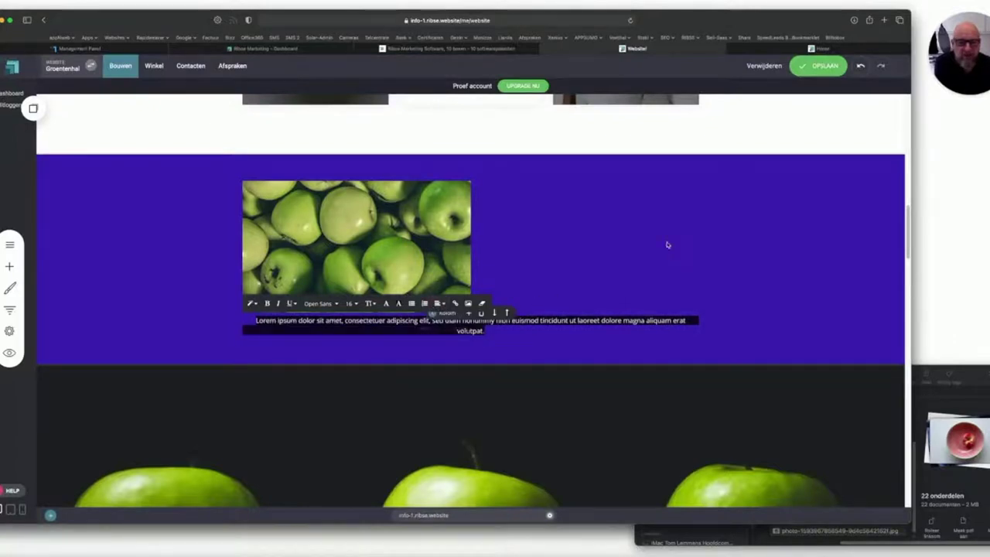
click(552, 304)
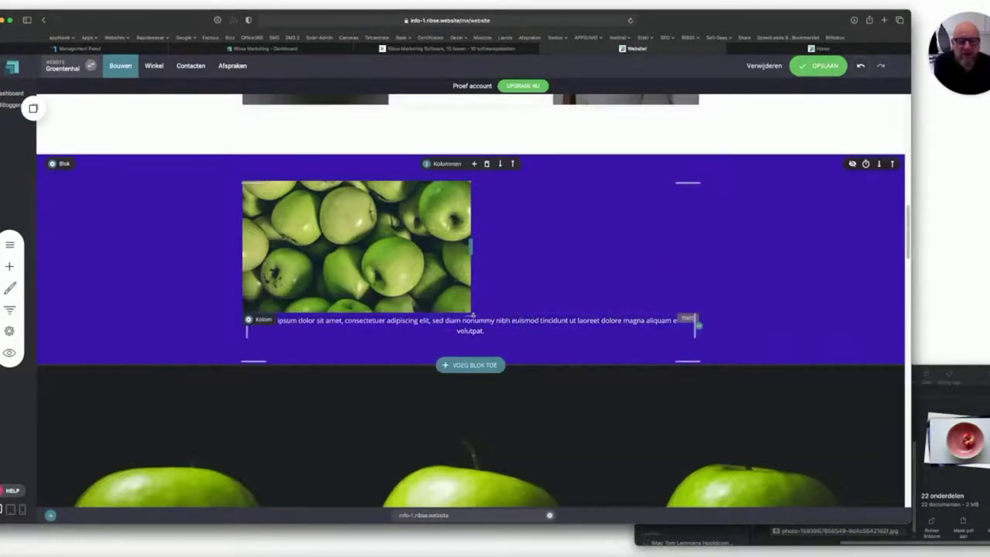
drag(471, 317, 469, 371)
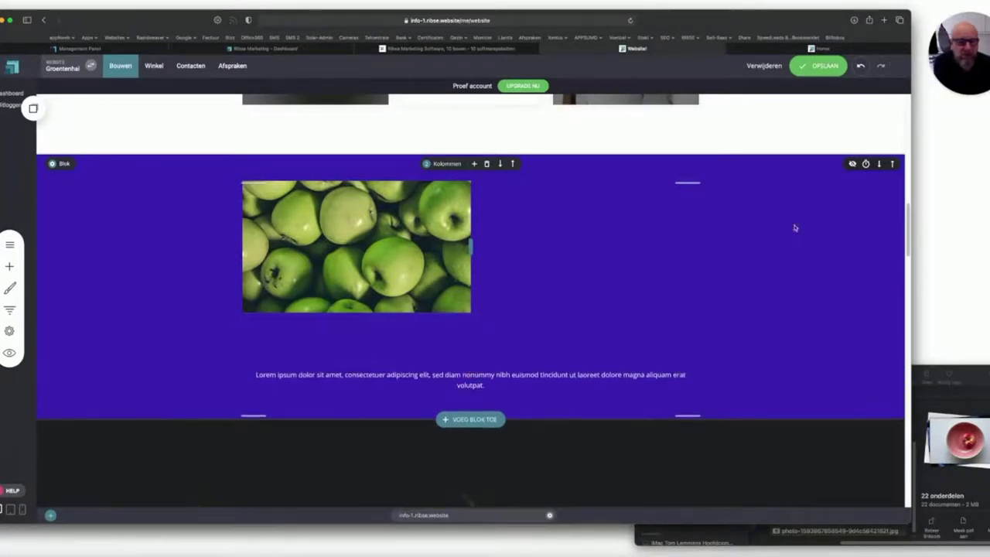
click(817, 66)
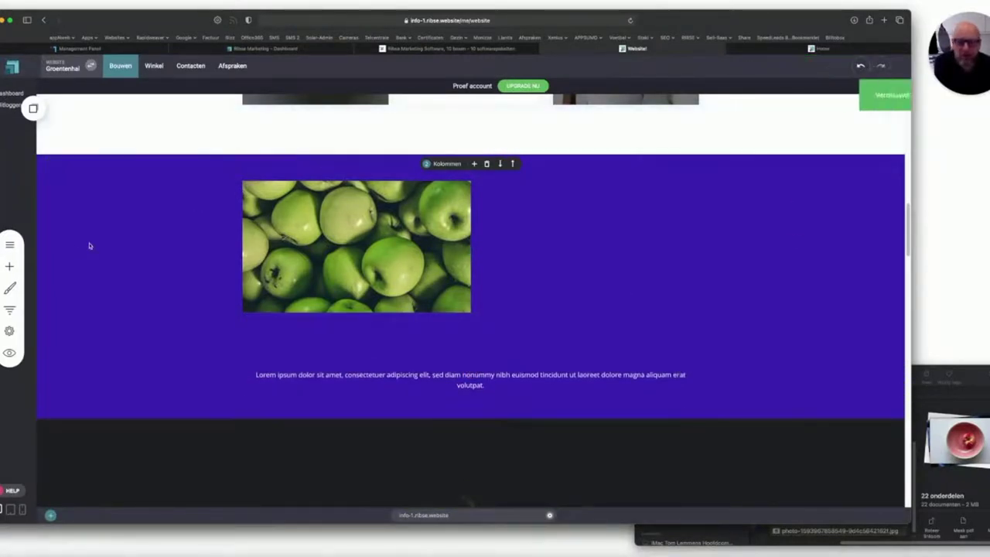
click(9, 266)
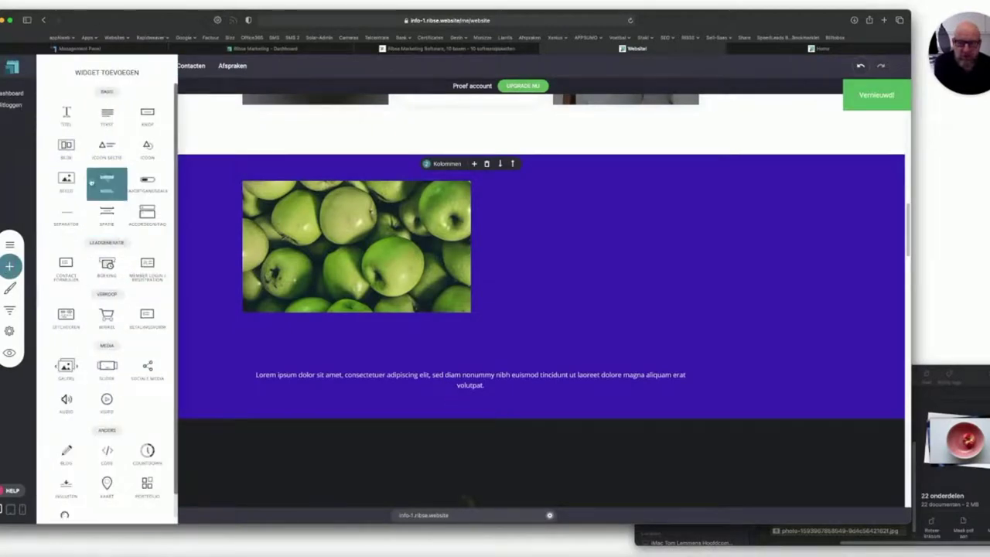
Add a Lorem ipsum text widget in the column beside the apple photo, coloured white.
drag(232, 146, 538, 205)
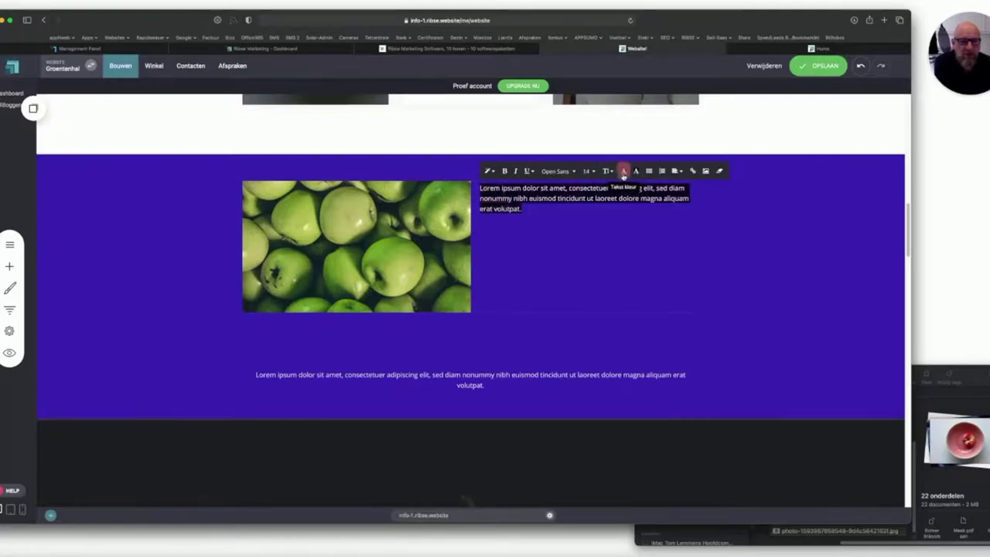
click(623, 172)
click(745, 289)
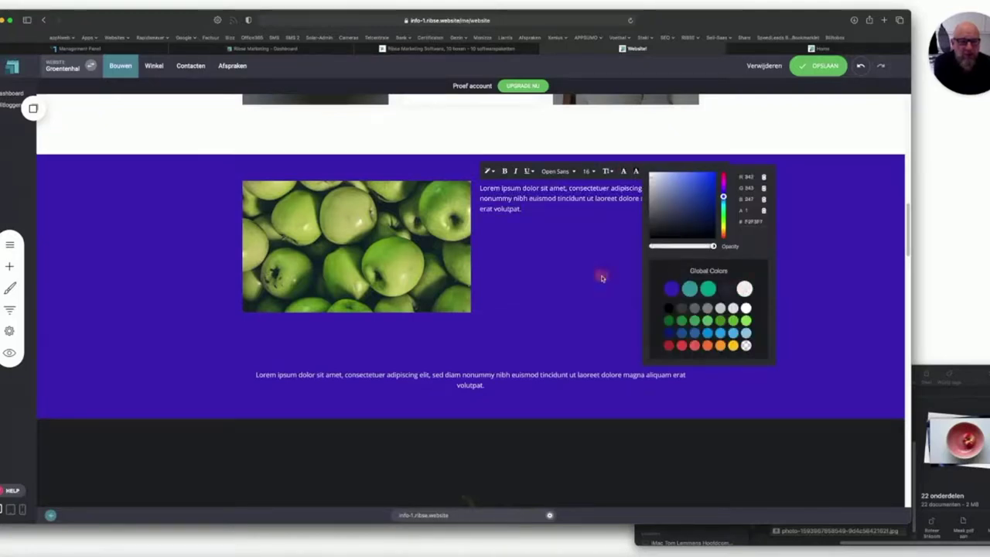
click(597, 276)
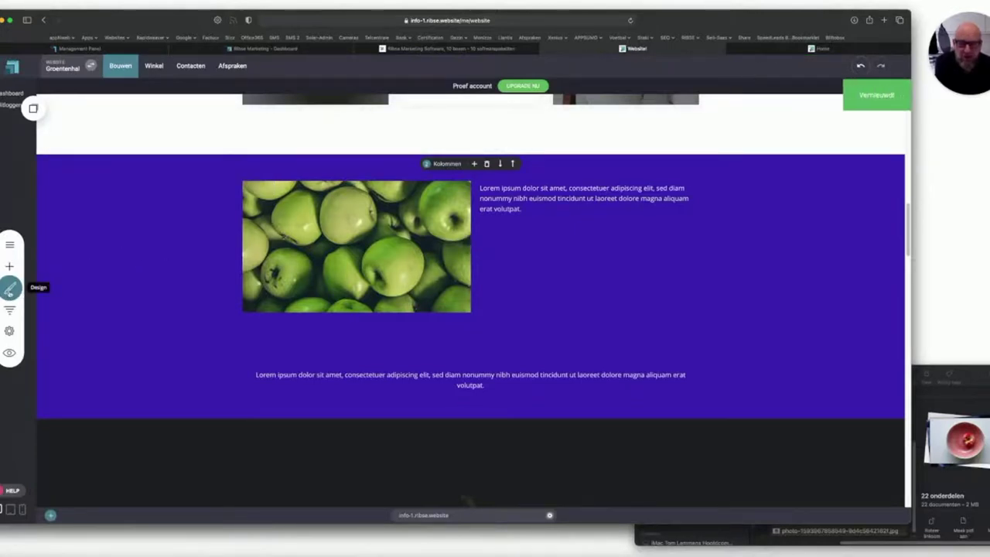
Set the Kleurenpalet Hoofdtekstkleur to the light F2F3F7 colour and save the changes.
click(10, 289)
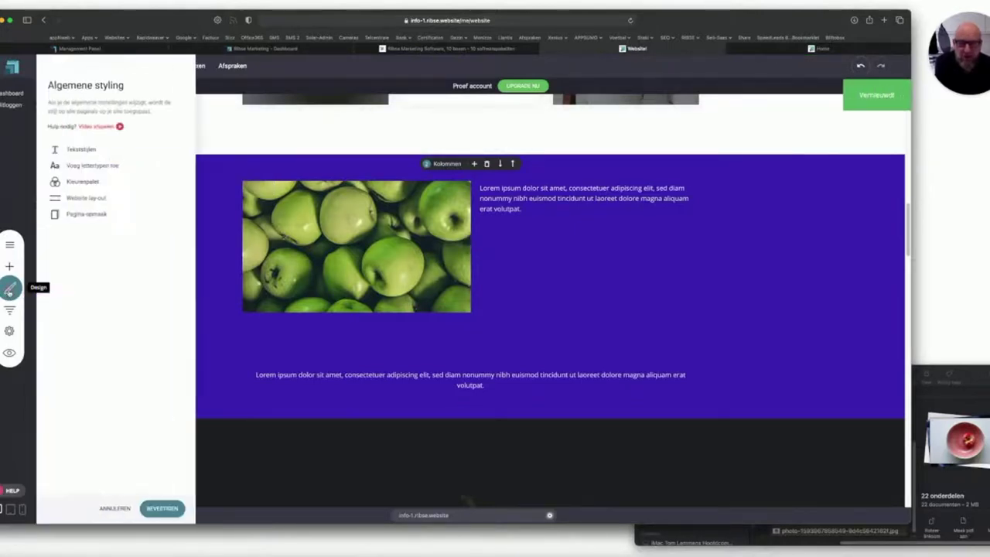
click(80, 181)
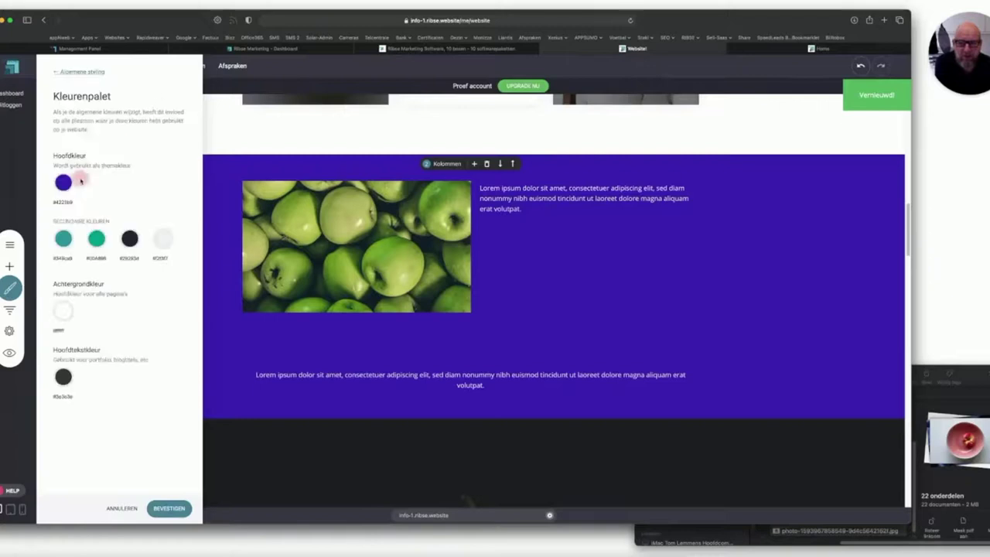
click(63, 377)
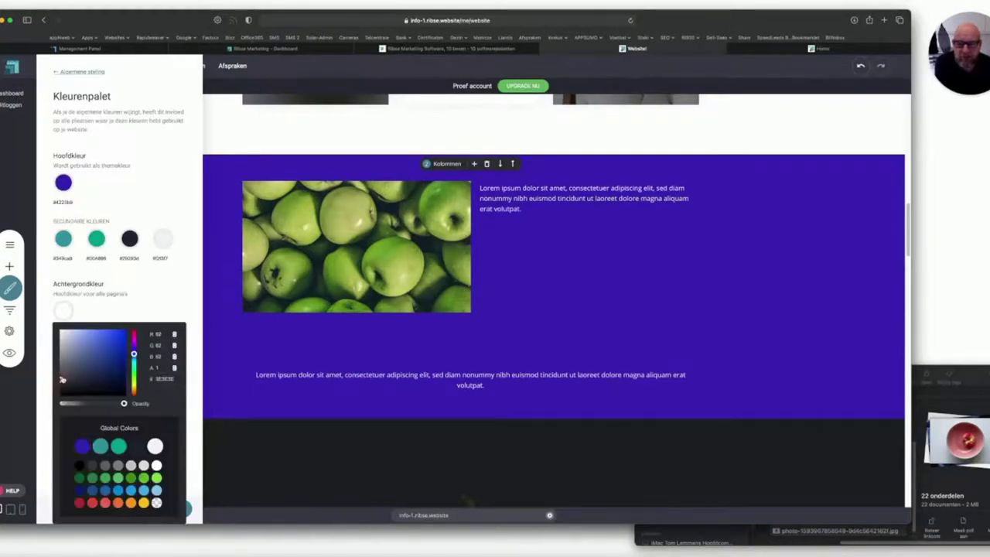
click(155, 446)
click(290, 350)
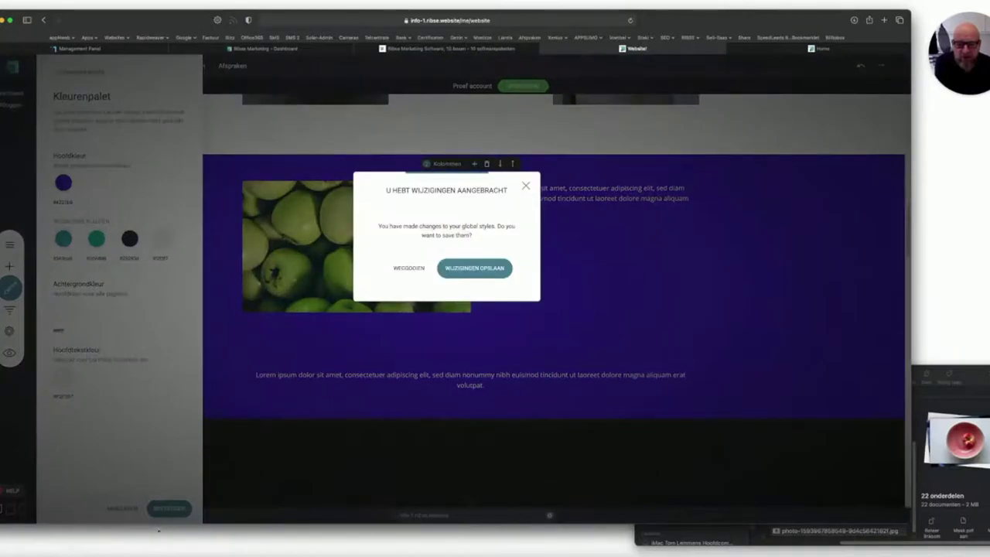
click(482, 268)
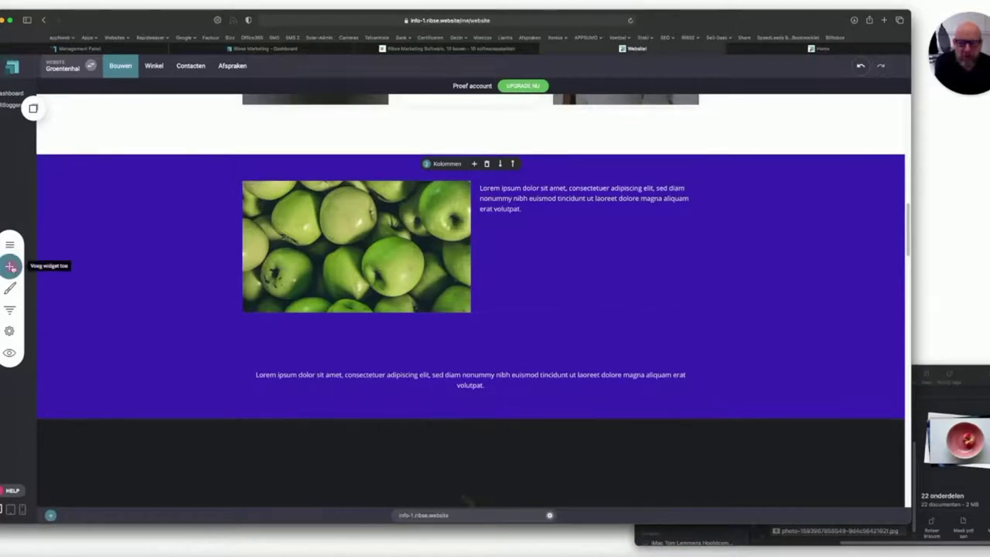
Place a Titel heading above the right-hand paragraph and save the page.
click(10, 266)
drag(65, 116, 530, 185)
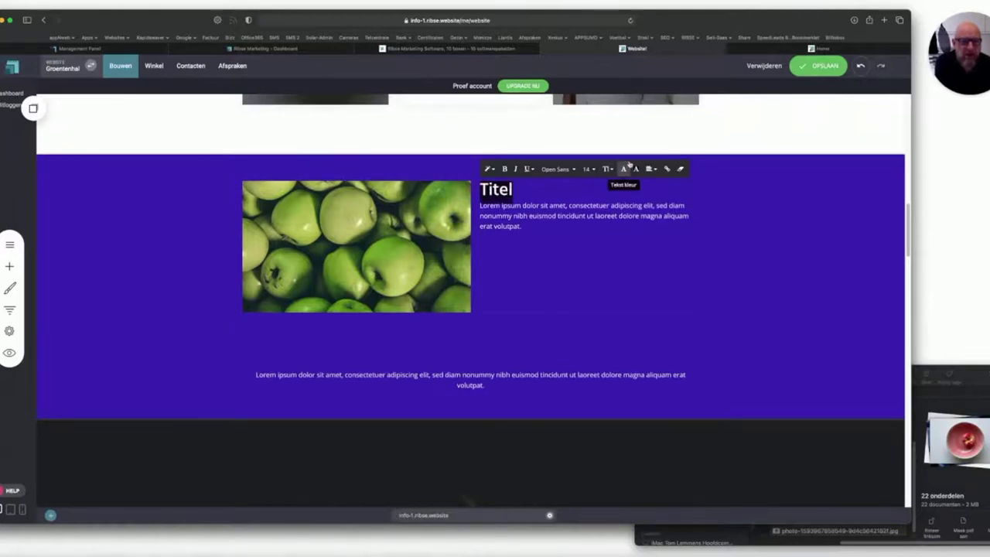
click(623, 168)
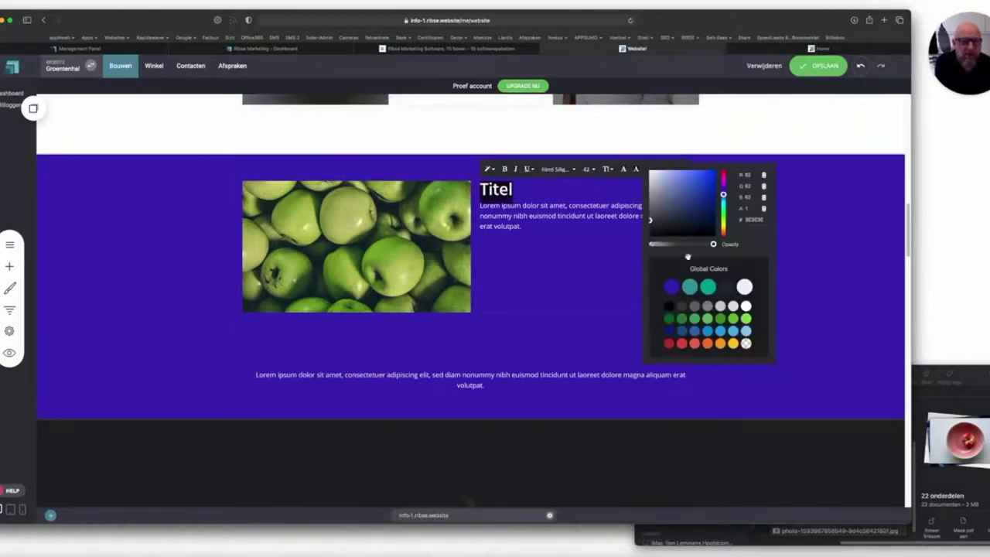
click(518, 294)
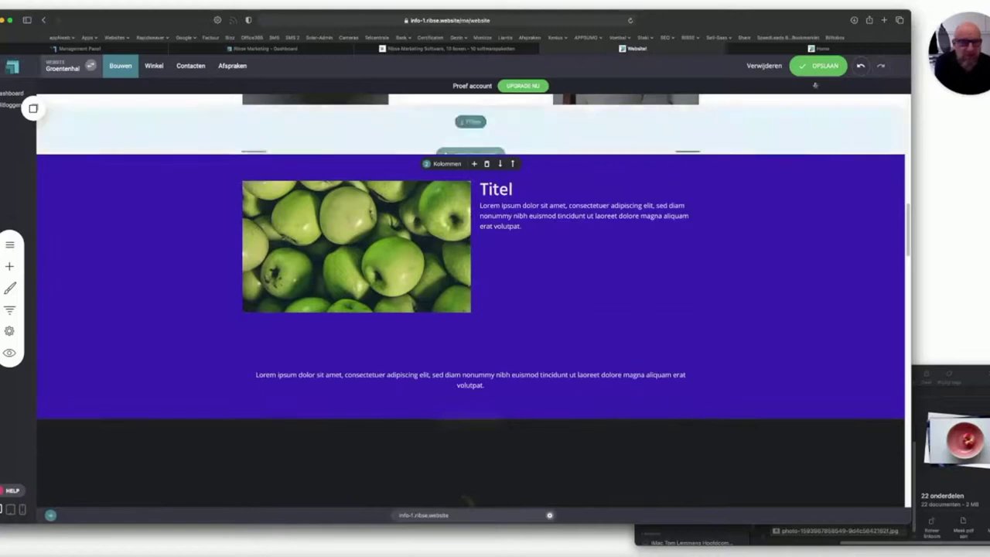
click(817, 66)
click(9, 286)
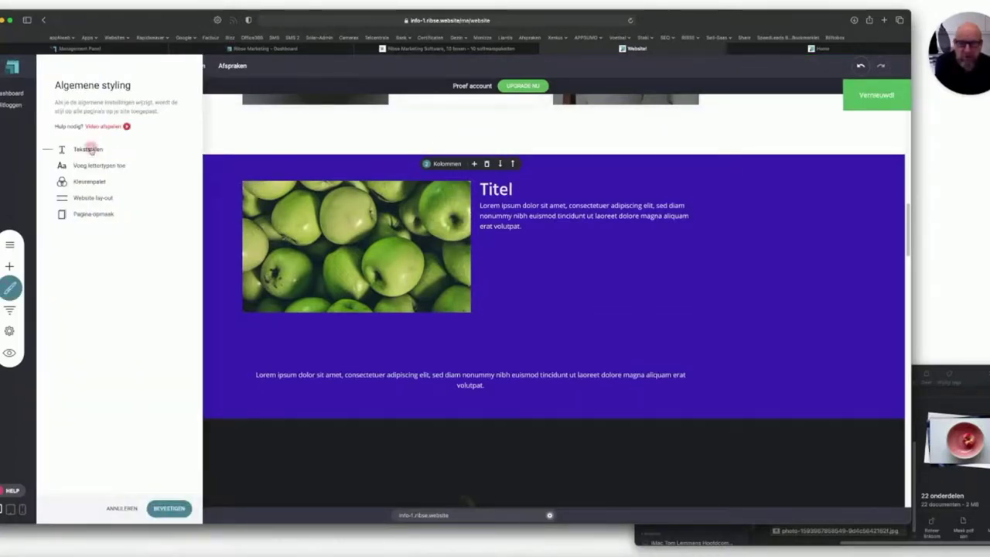
In Tekststijlen, set Titel 2 text colour to F2F3F7 and Titel 3 to white, then confirm.
click(89, 148)
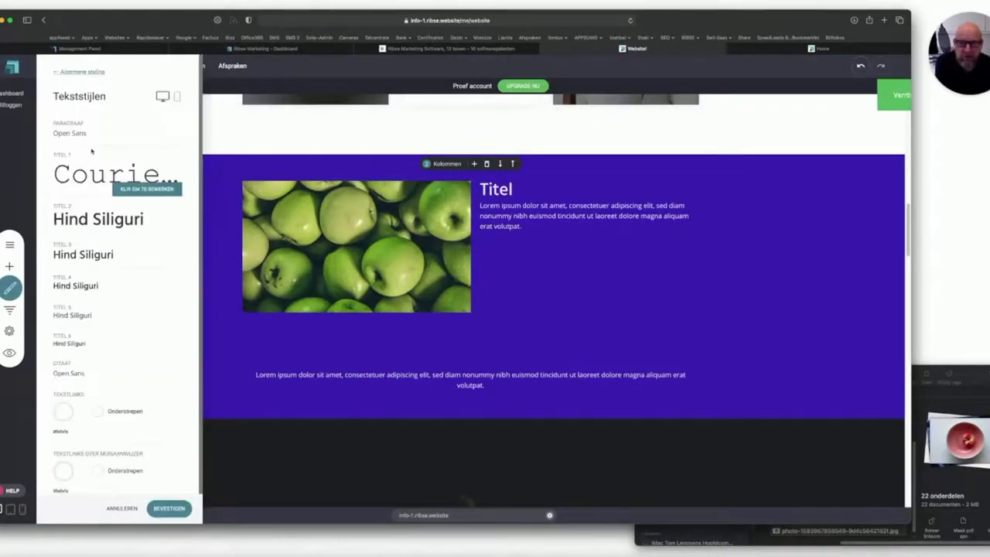
click(81, 219)
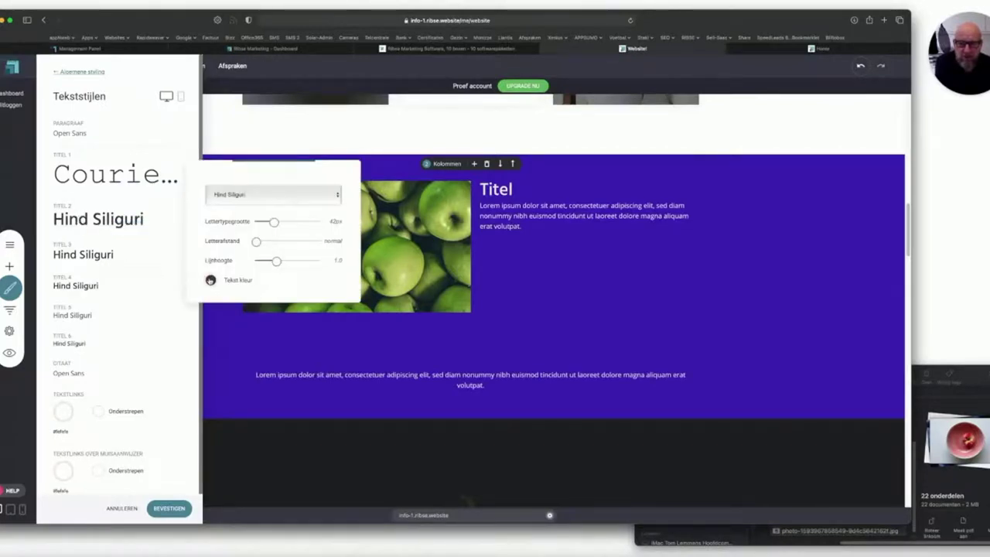
click(211, 280)
click(307, 410)
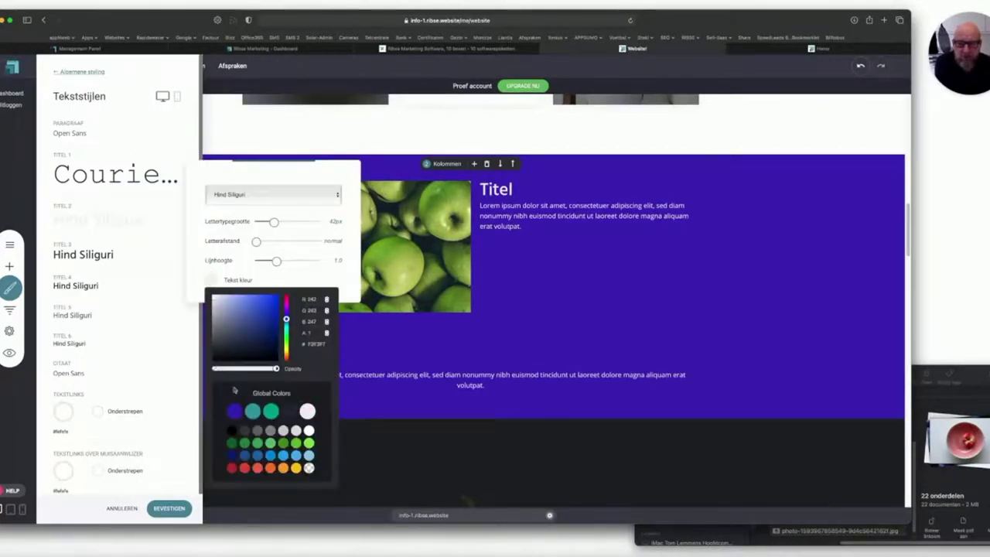
click(169, 321)
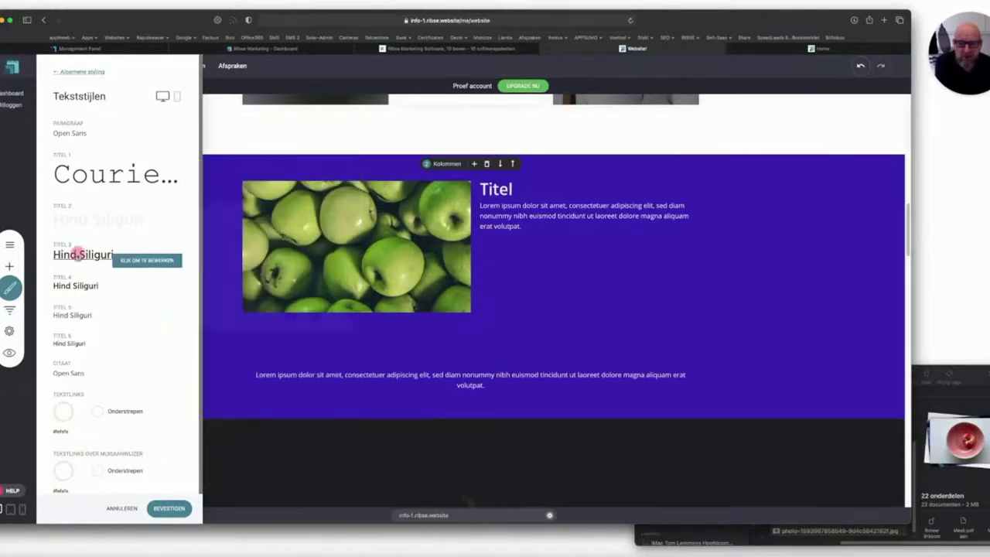
click(77, 255)
click(211, 316)
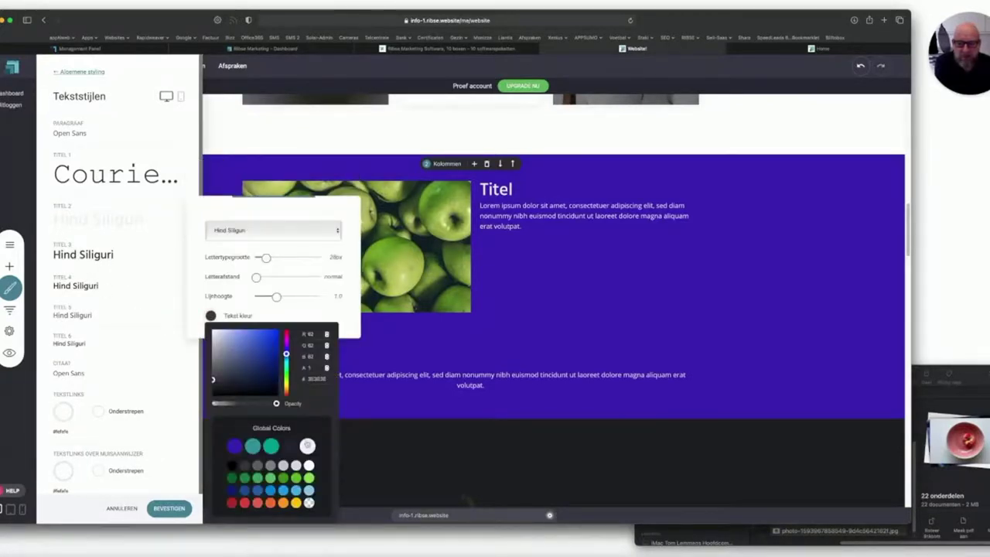
click(307, 446)
click(450, 343)
click(579, 233)
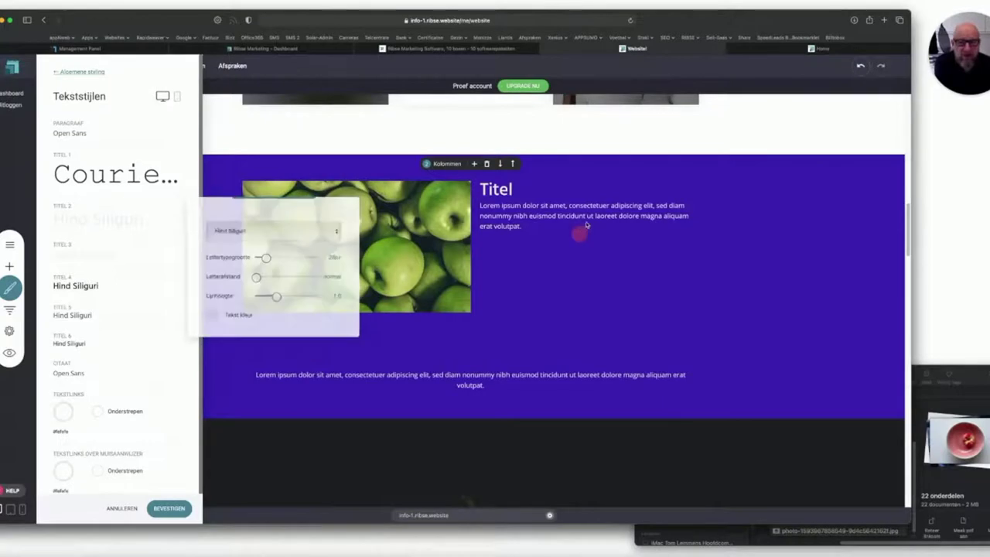
click(171, 507)
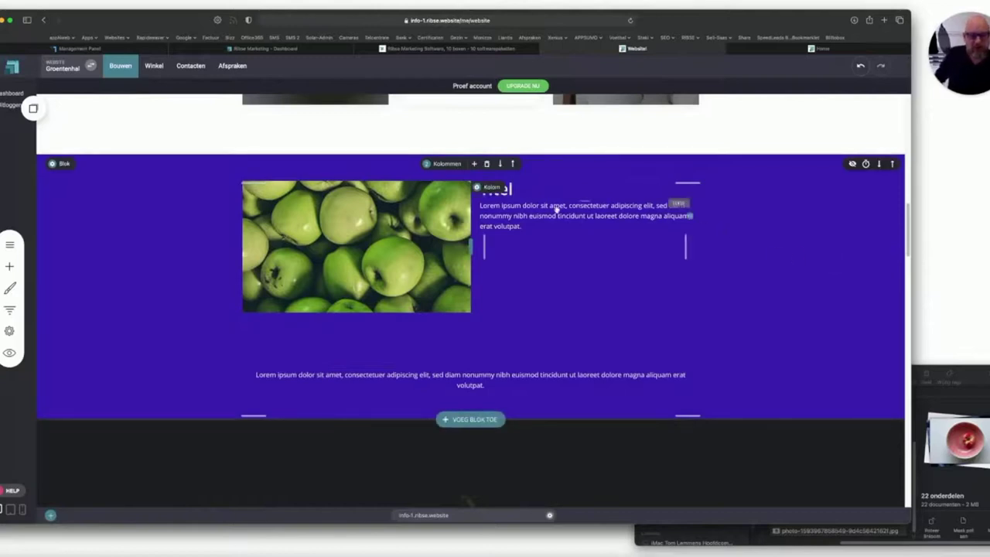
Centre the Titel heading and drag the paragraph's top padding down below it.
click(523, 188)
drag(513, 189, 477, 189)
click(651, 168)
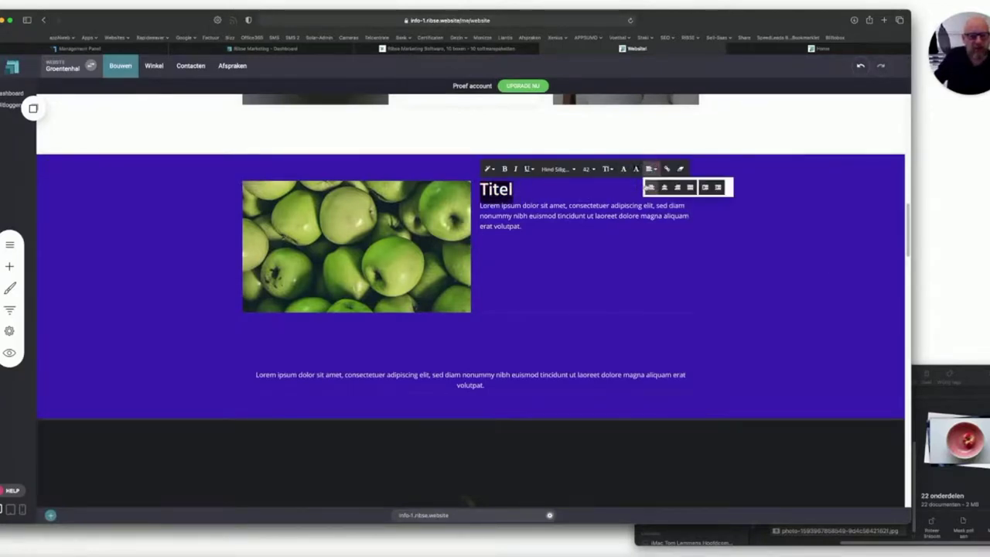
click(664, 188)
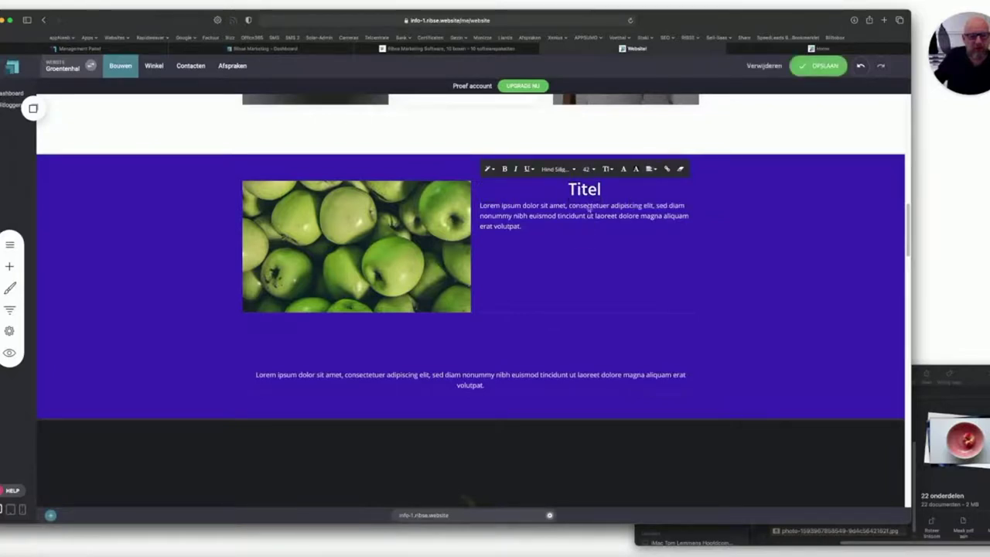
drag(582, 204, 583, 241)
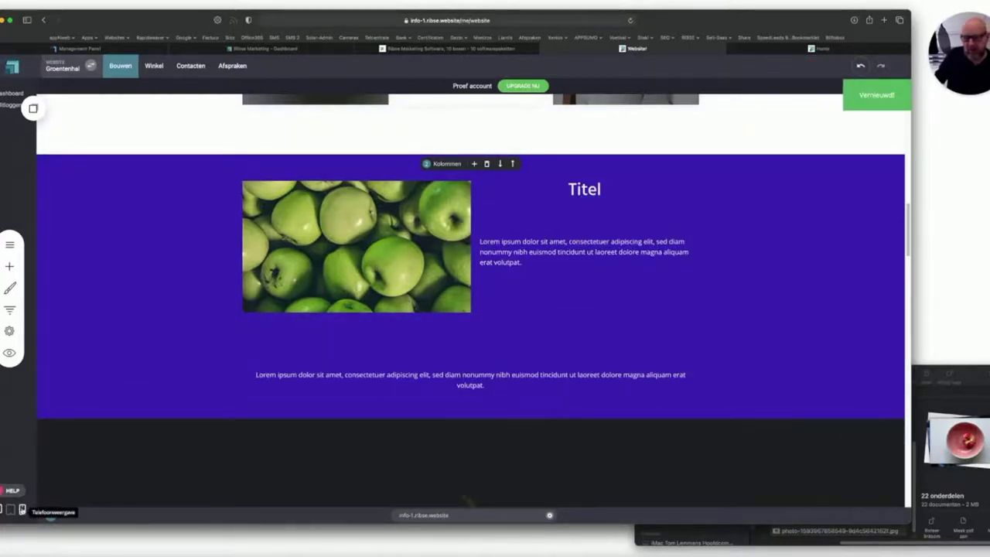
click(22, 509)
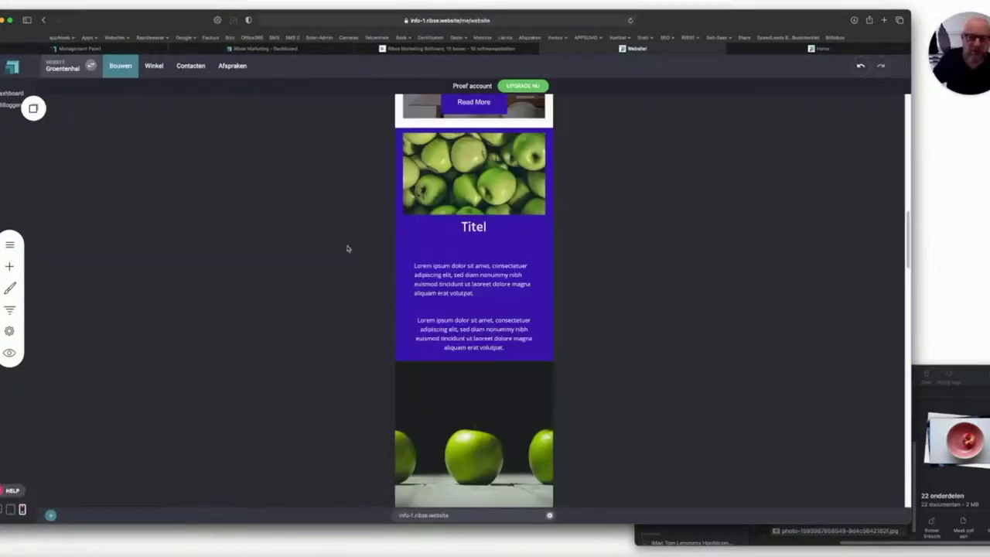
click(522, 187)
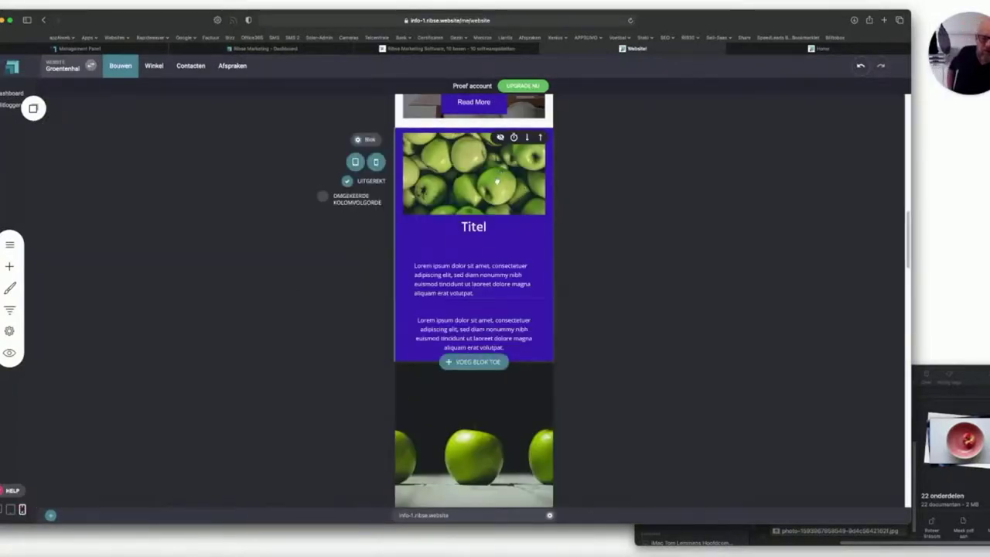
scroll(497, 181, up, 10)
scroll(497, 181, up, 10)
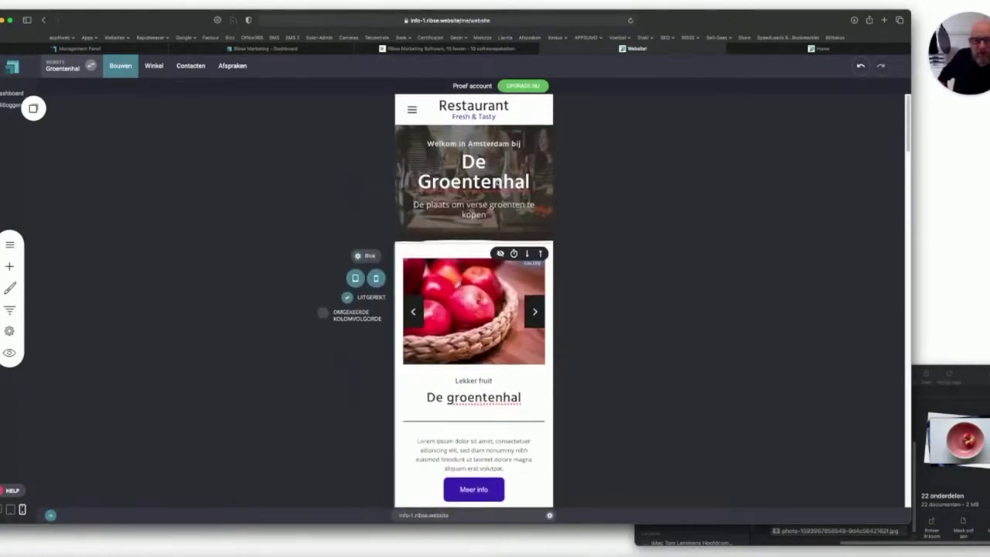
scroll(496, 182, down, 15)
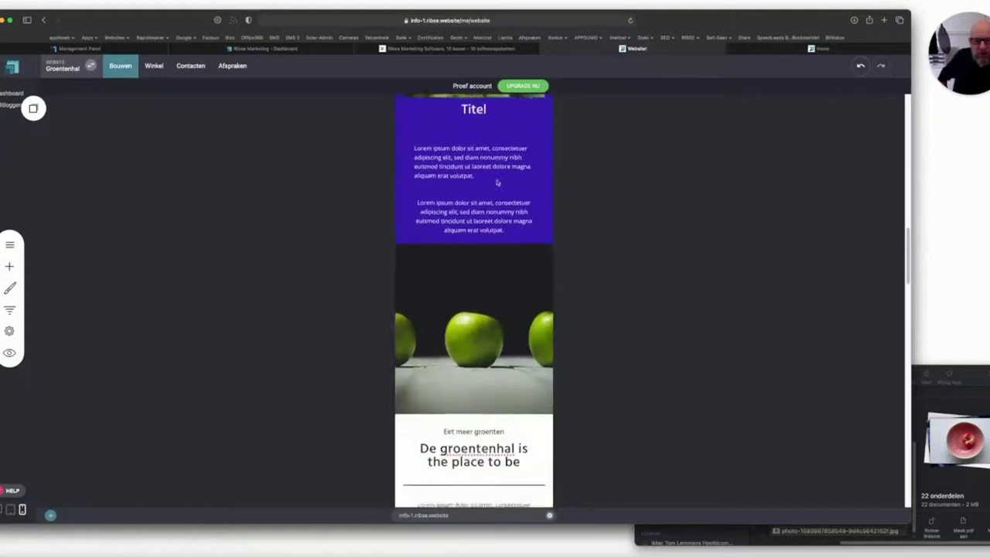
scroll(496, 181, down, 10)
scroll(295, 288, up, 10)
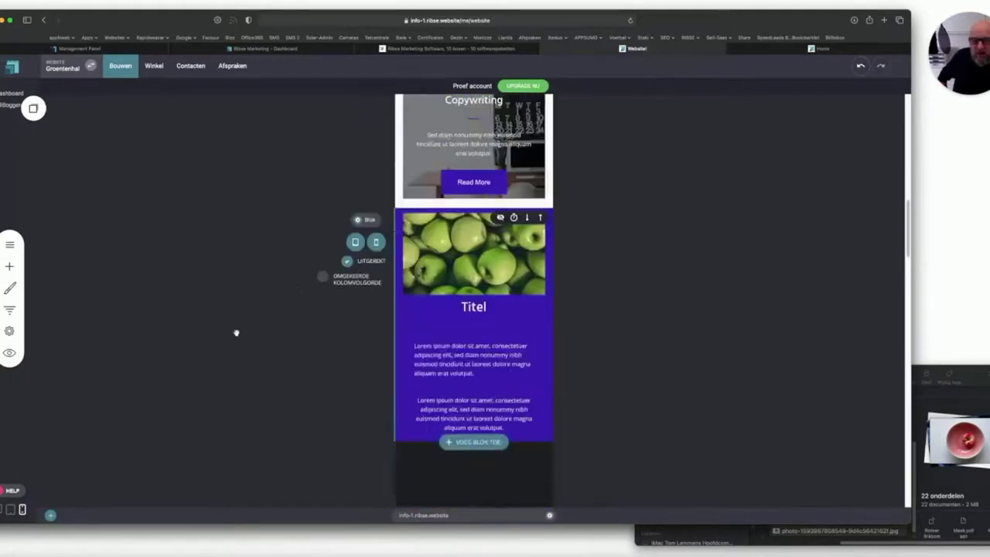
scroll(295, 288, up, 10)
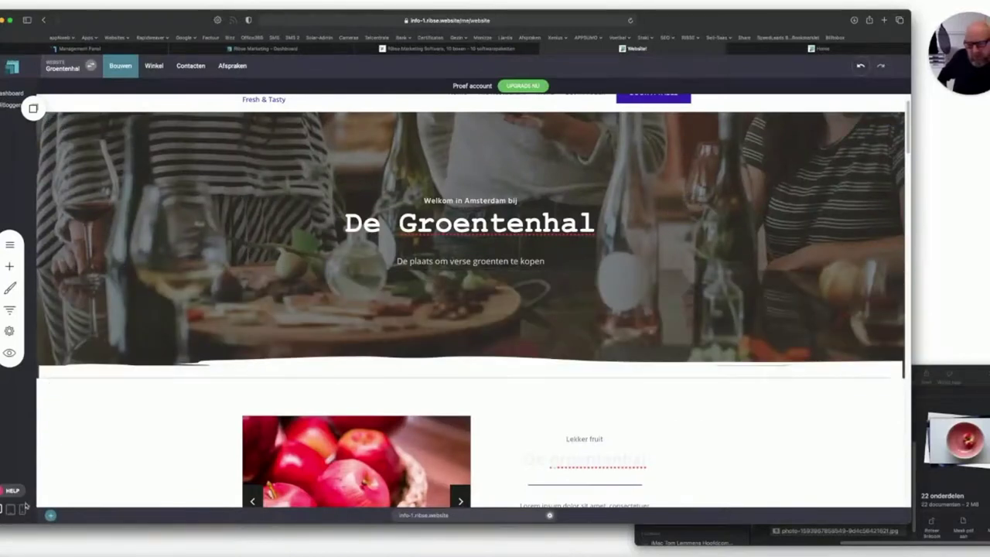
click(23, 508)
scroll(412, 317, down, 3)
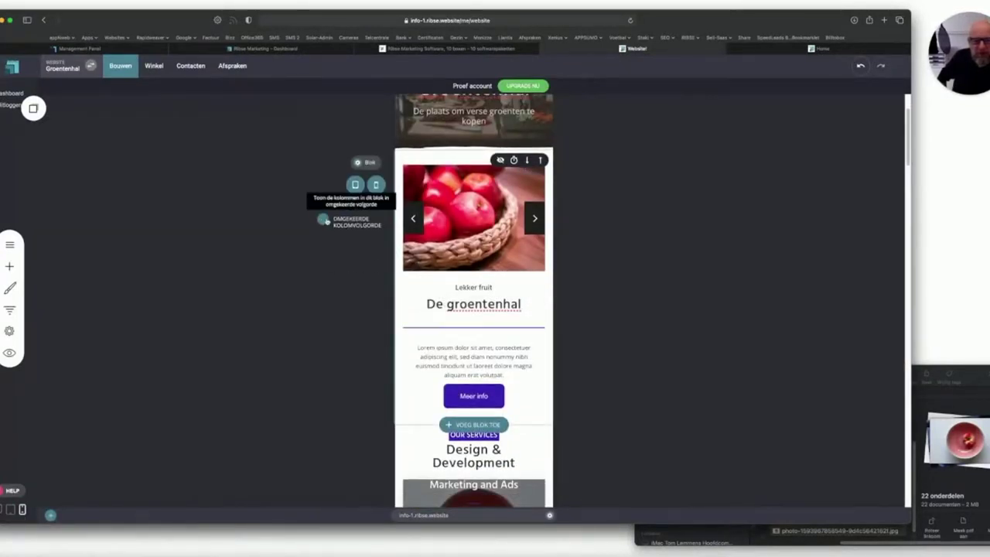
click(324, 221)
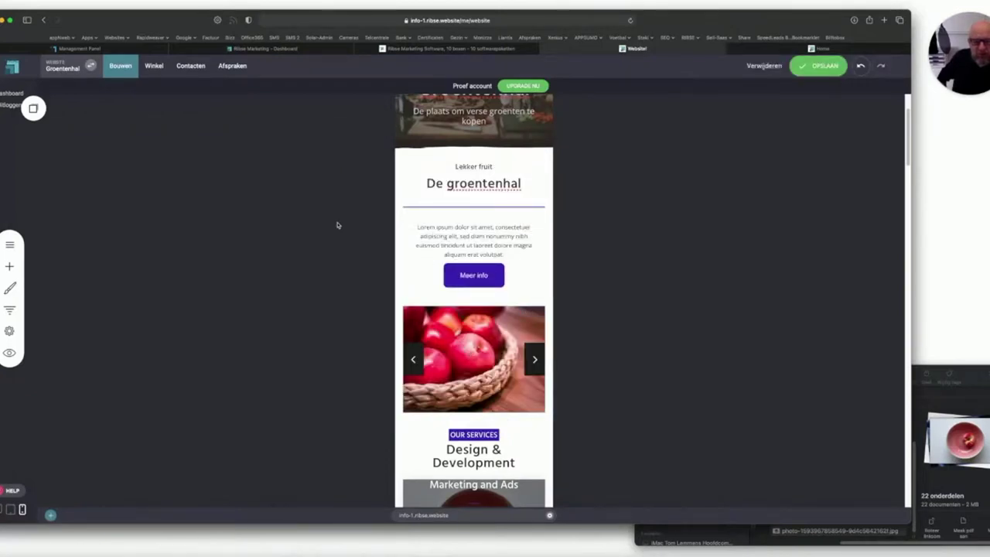
click(326, 220)
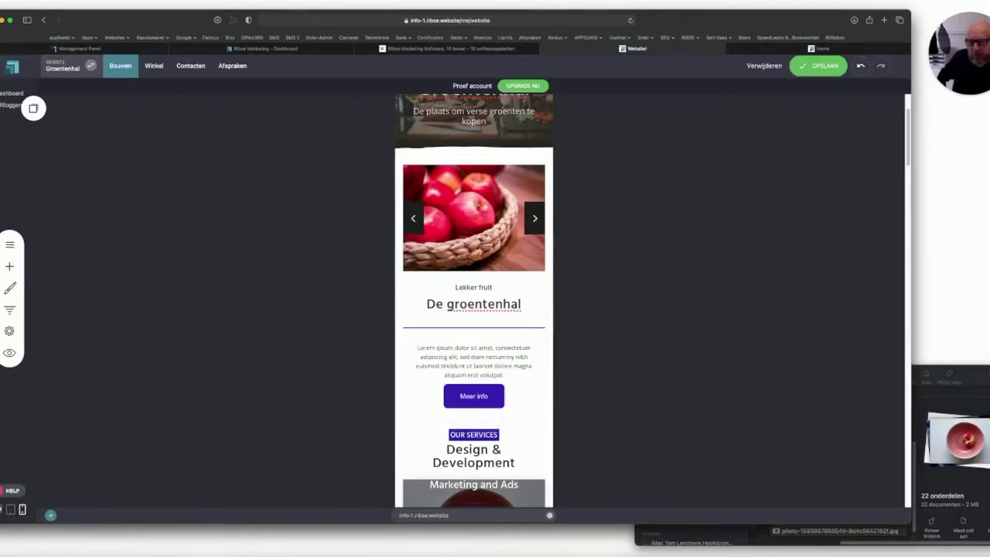
click(10, 511)
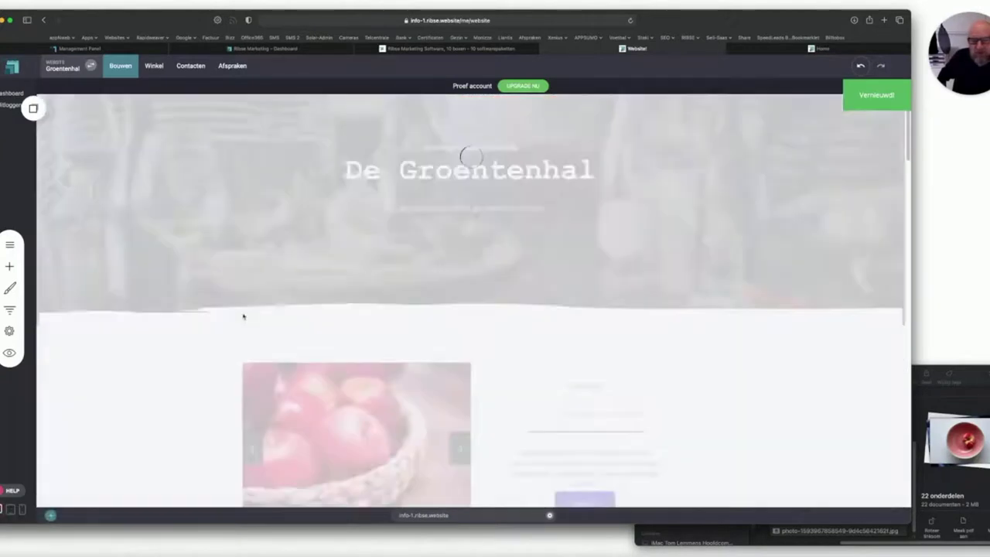
Preview the page in the mobile layout, then switch back to desktop.
scroll(323, 296, down, 10)
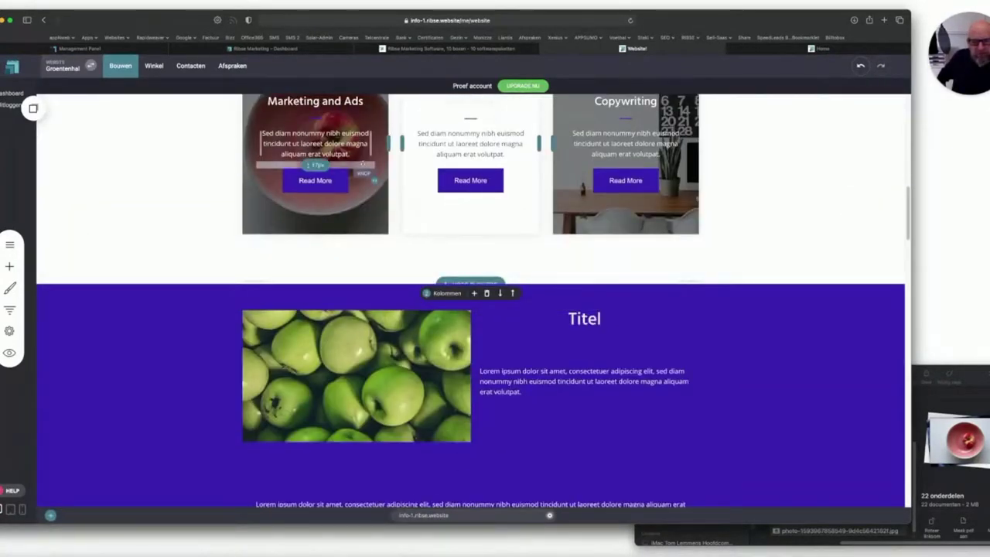
scroll(363, 166, up, 3)
scroll(362, 164, up, 1)
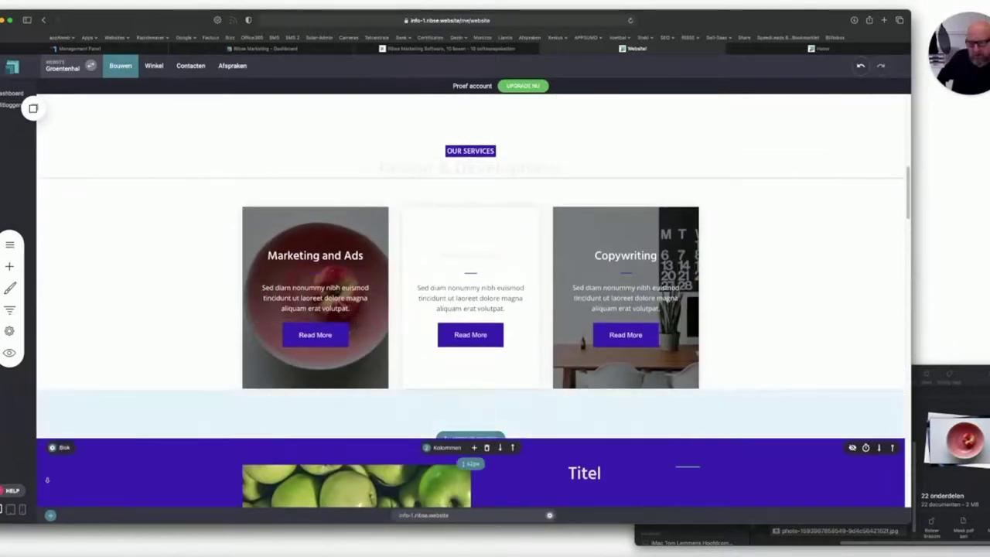
click(22, 508)
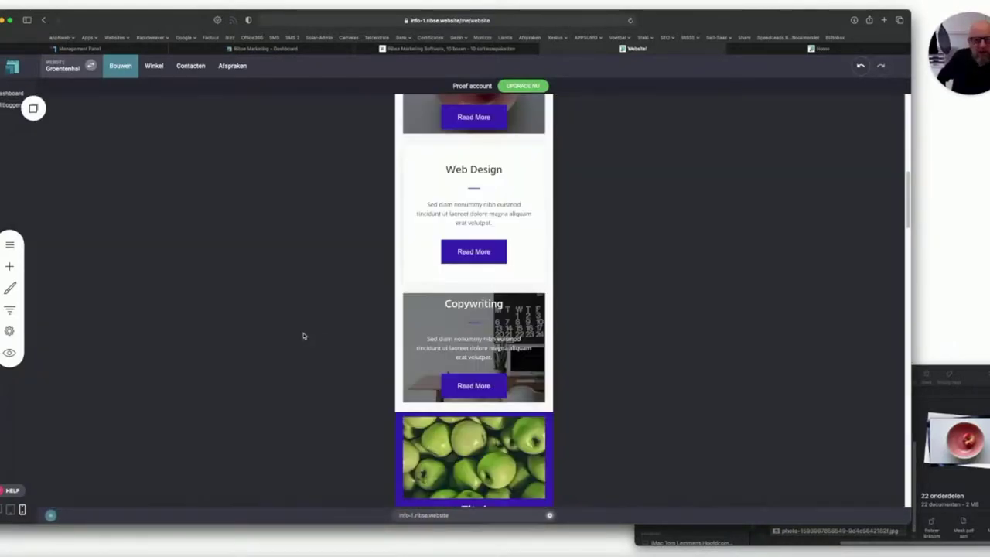
scroll(477, 242, up, 5)
scroll(469, 361, down, 2)
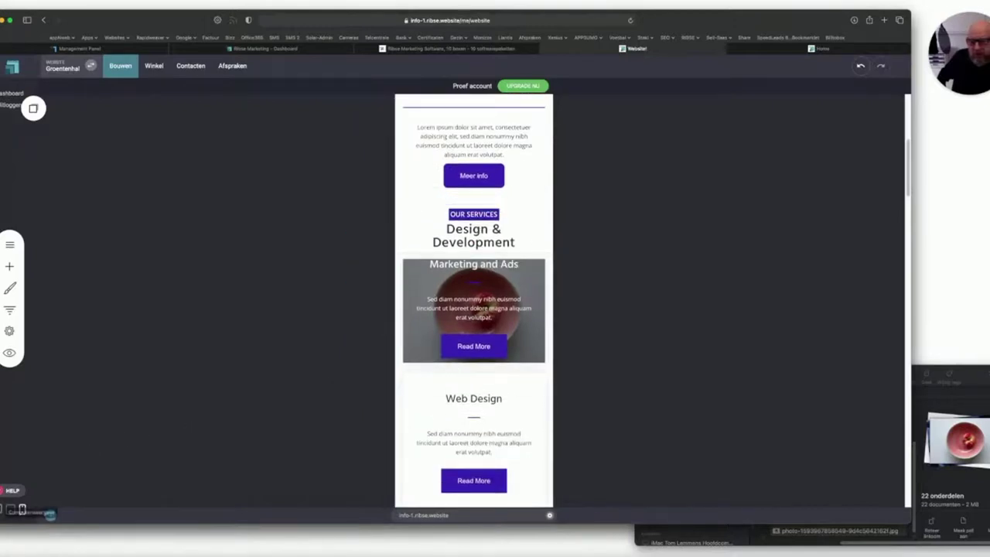
click(11, 508)
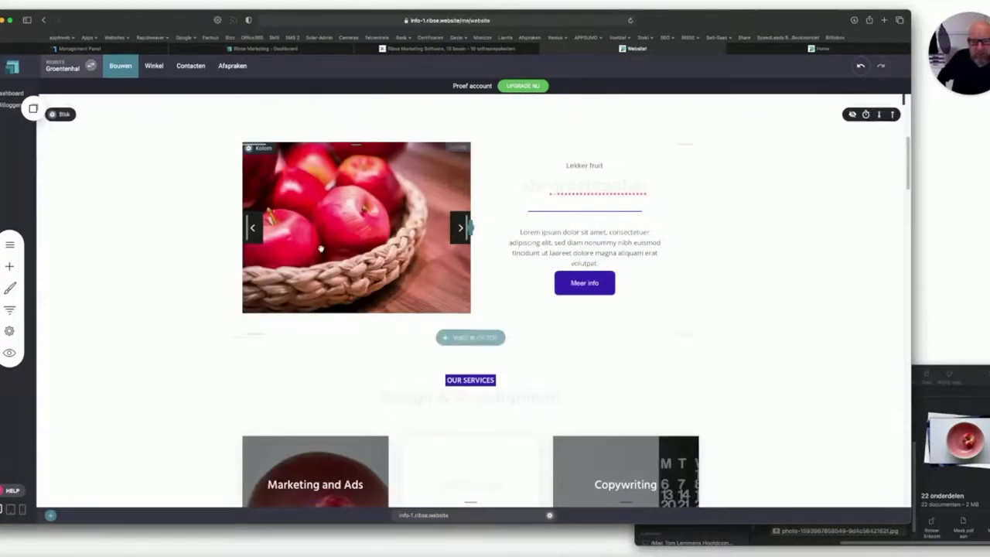
Drag a Spatie widget under the Read More button in the Marketing and Ads card.
scroll(471, 205, down, 1)
scroll(322, 247, down, 5)
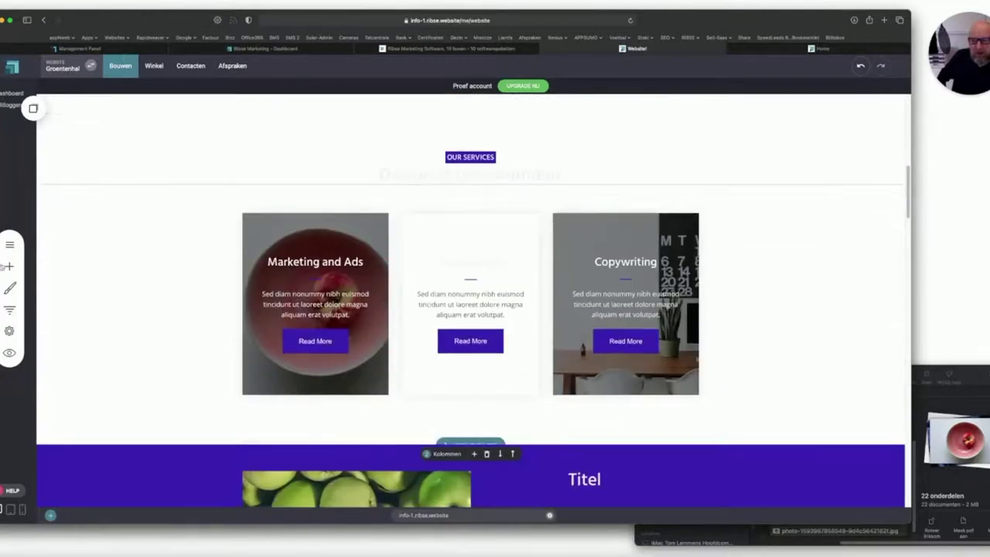
click(10, 266)
drag(108, 215, 305, 377)
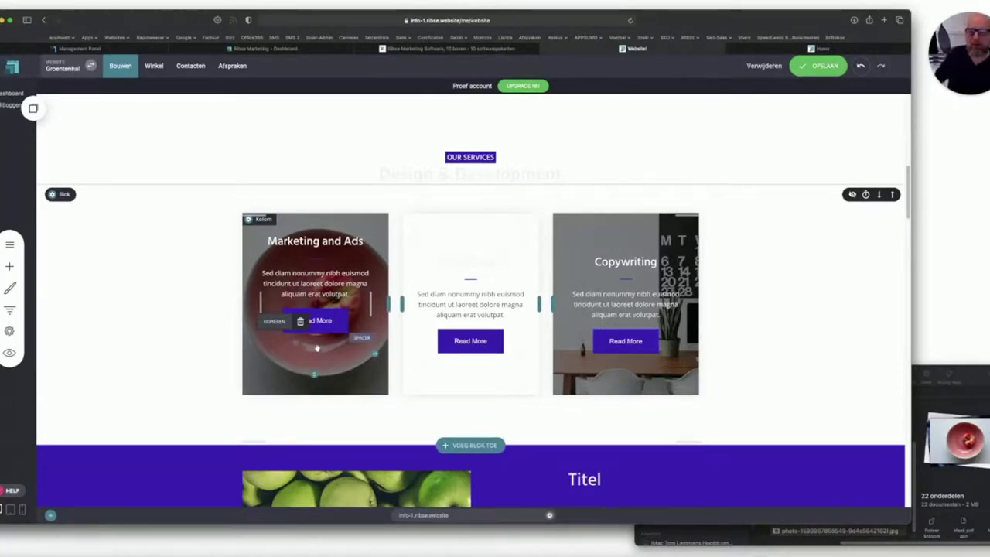
Delete the spacer from the Marketing and Ads card, confirming with JA.
click(300, 320)
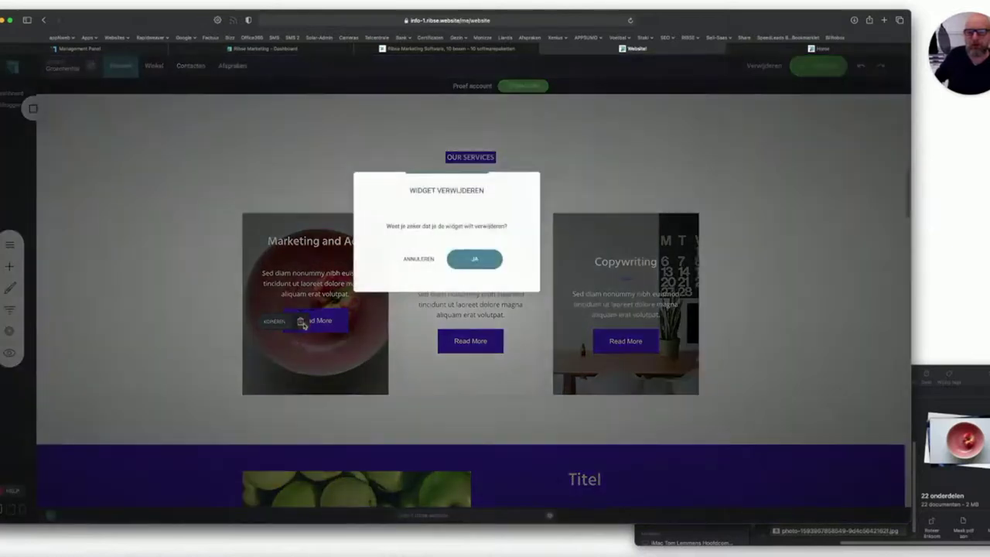
click(474, 258)
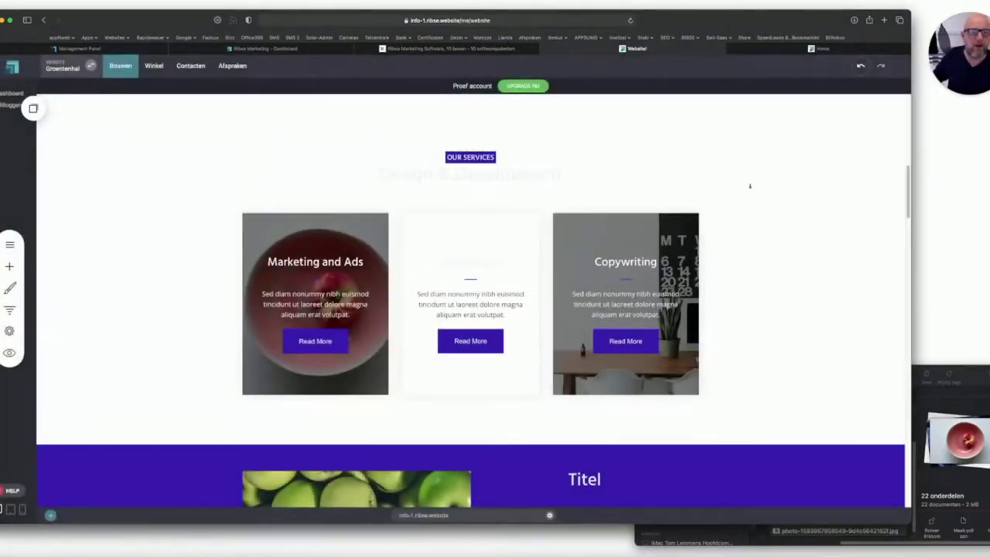
scroll(718, 195, down, 10)
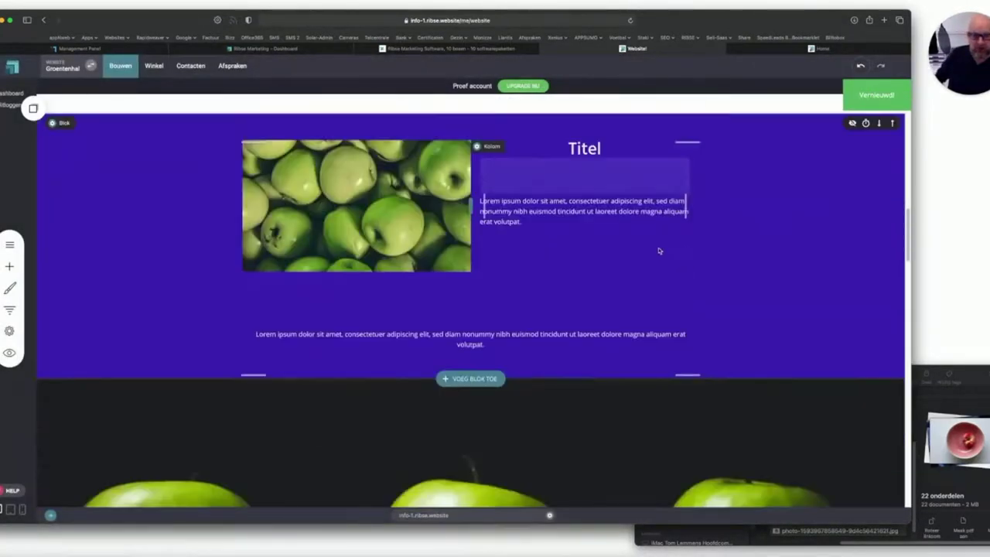
scroll(650, 252, down, 13)
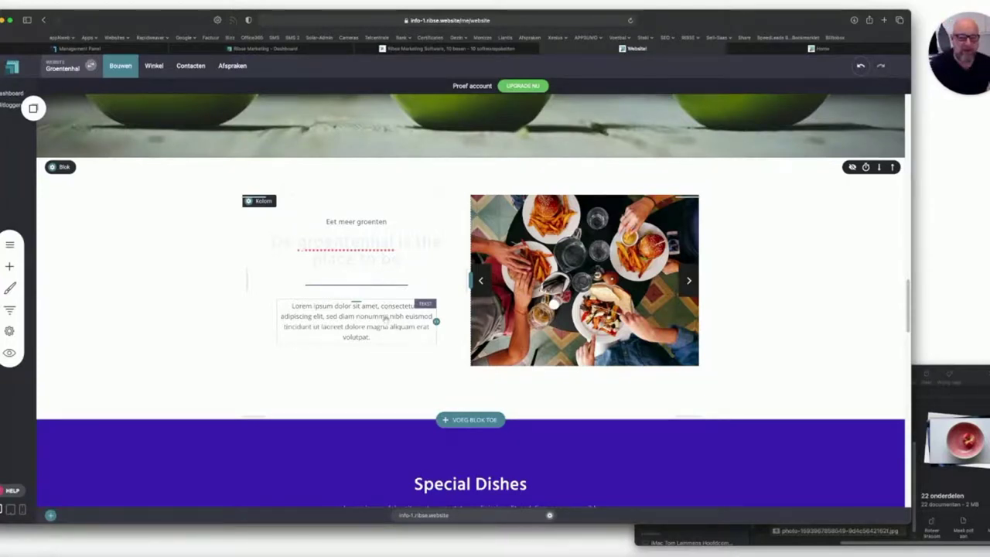
scroll(388, 310, down, 10)
scroll(391, 300, up, 20)
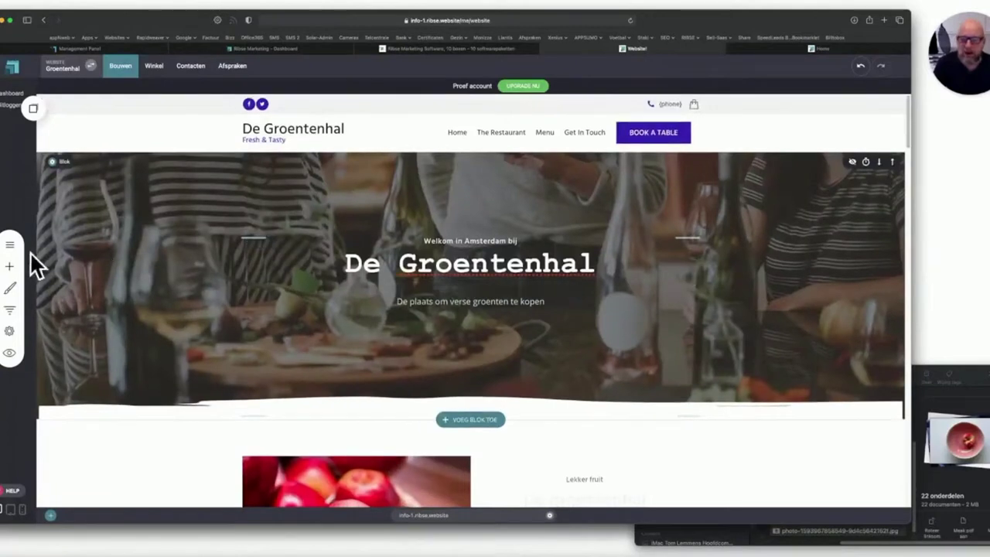
Duplicate the Home page as home-copy and reopen the site's page list.
click(9, 244)
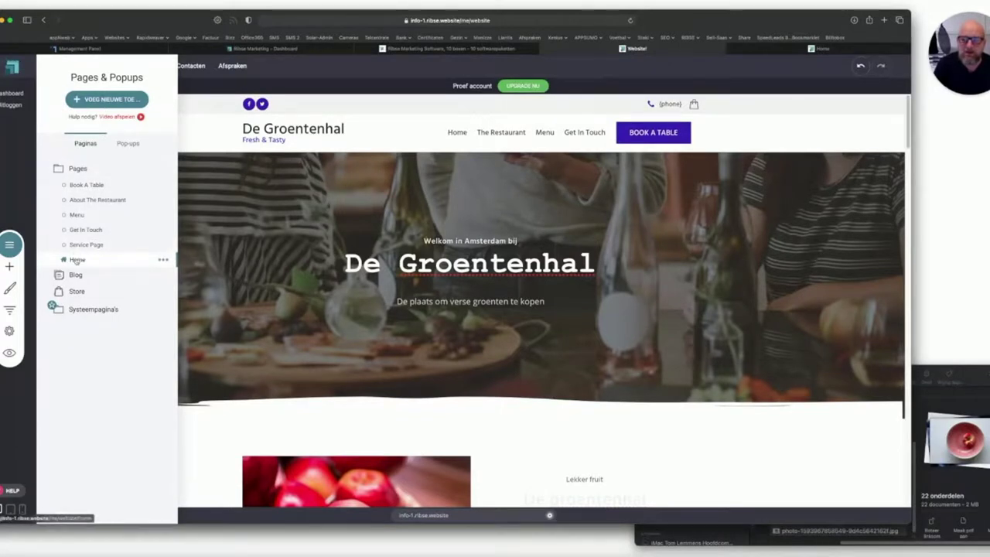
click(162, 260)
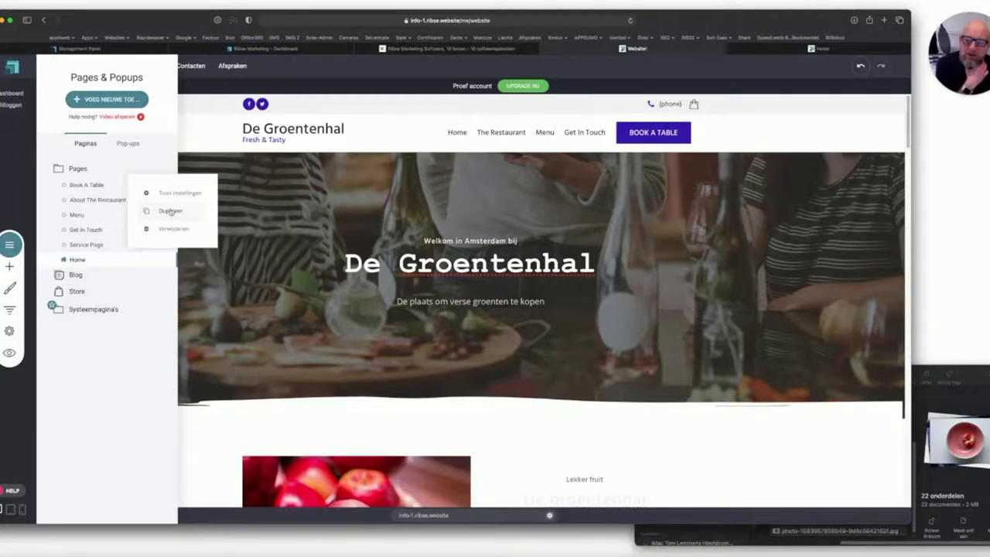
click(171, 212)
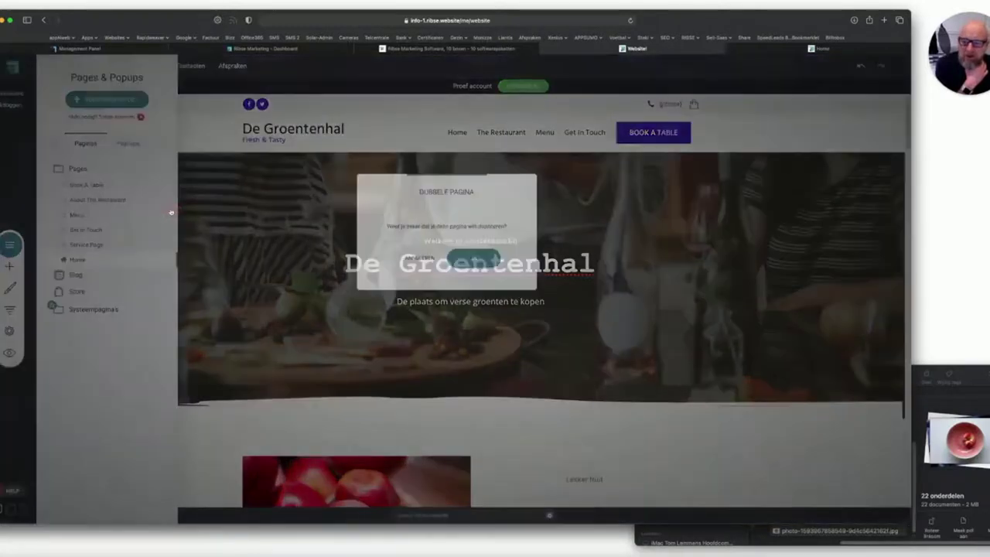
click(458, 259)
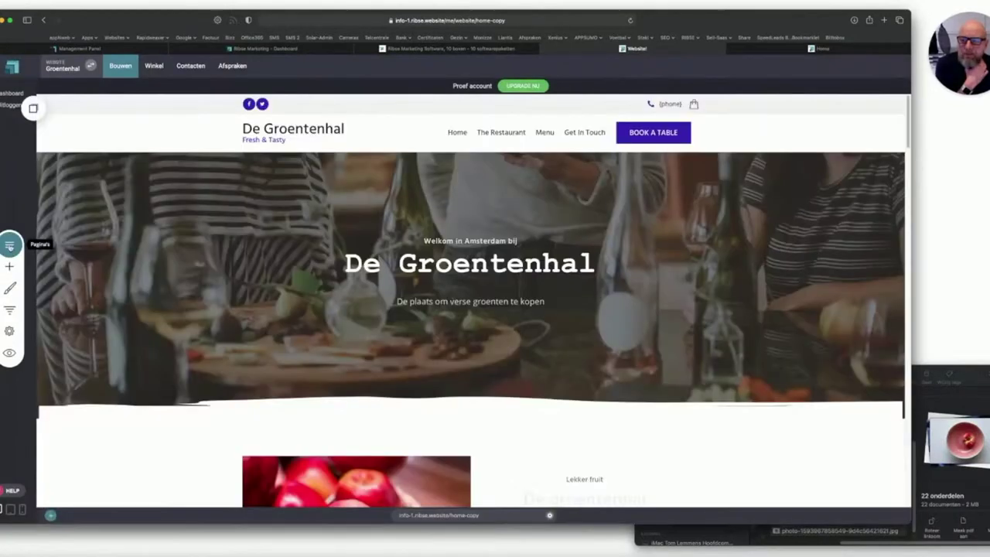
click(9, 244)
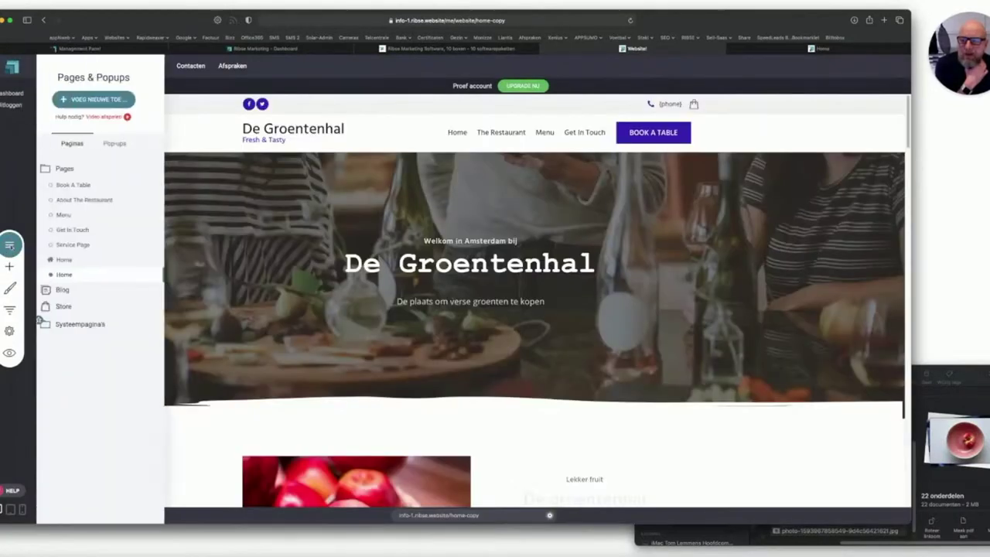
Rename the copied Home page to Aanbod with URL aanbod, then view its SEO Info.
click(161, 275)
click(169, 209)
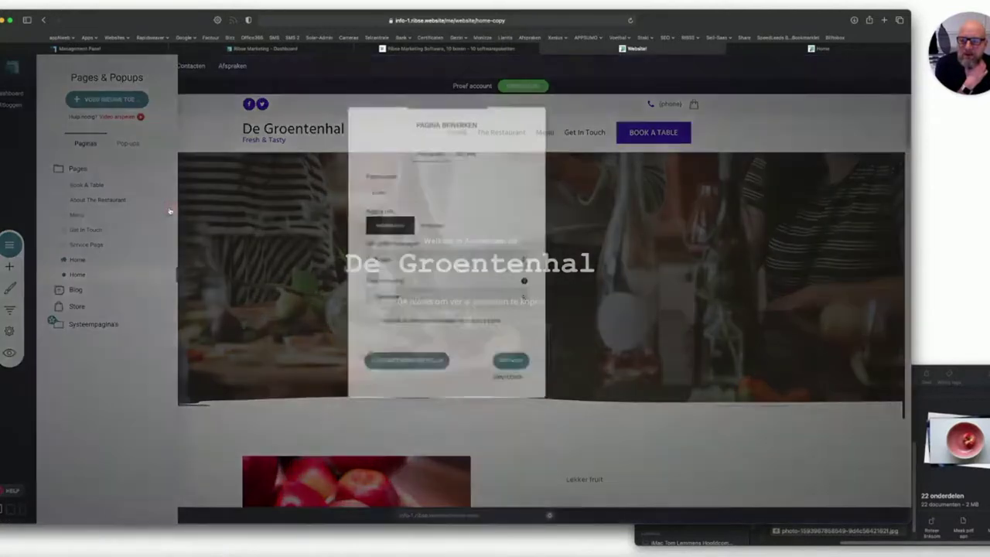
double_click(353, 187)
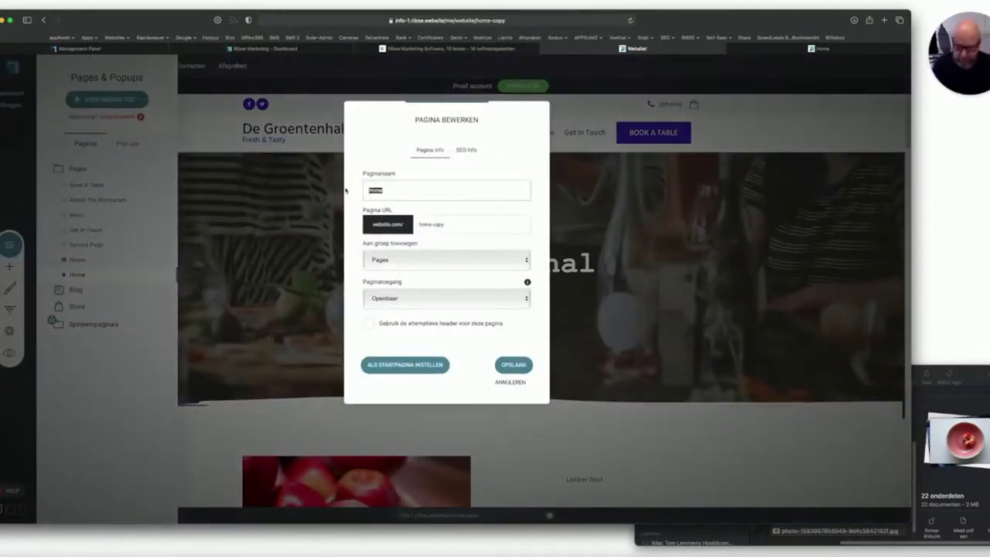
text(Aanbod)
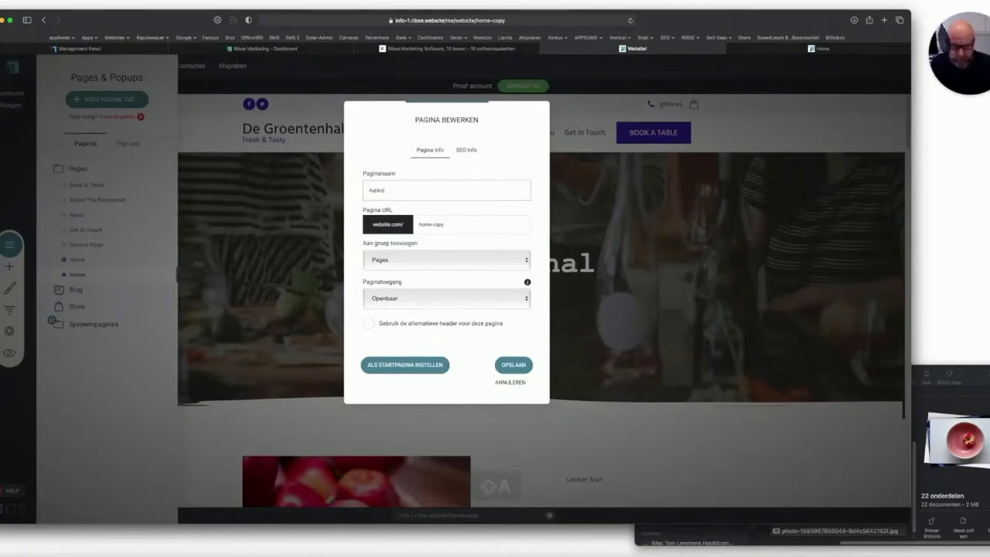
key(Tab)
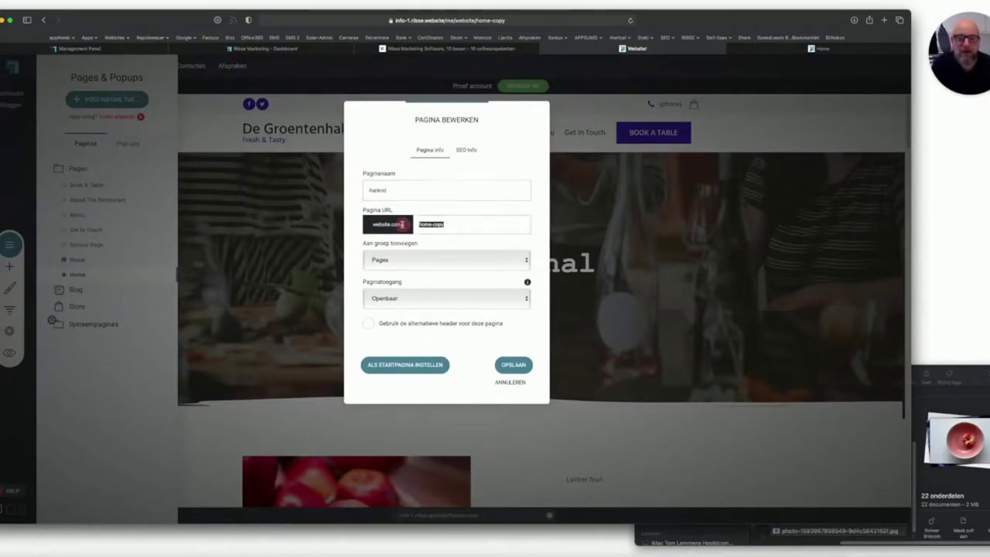
text(aanbod)
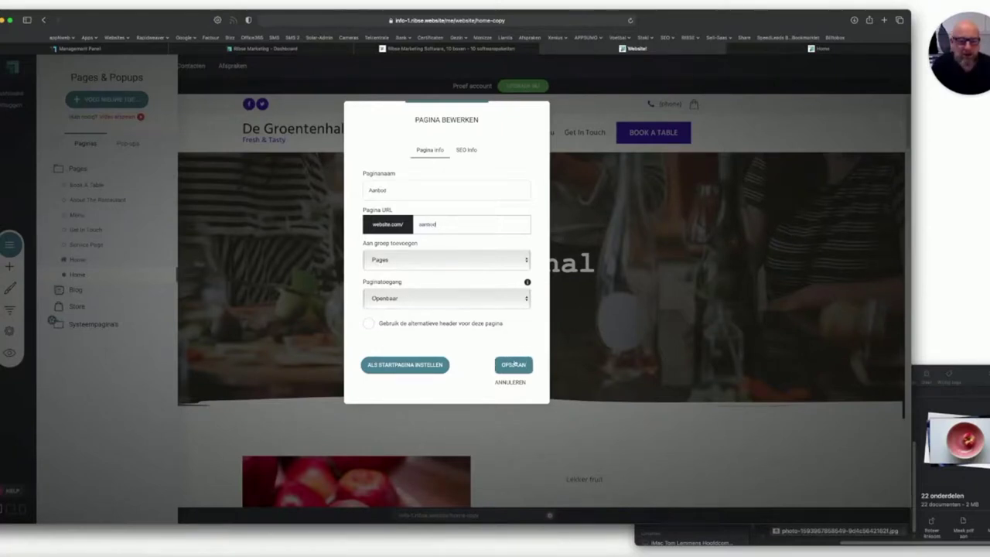
click(467, 149)
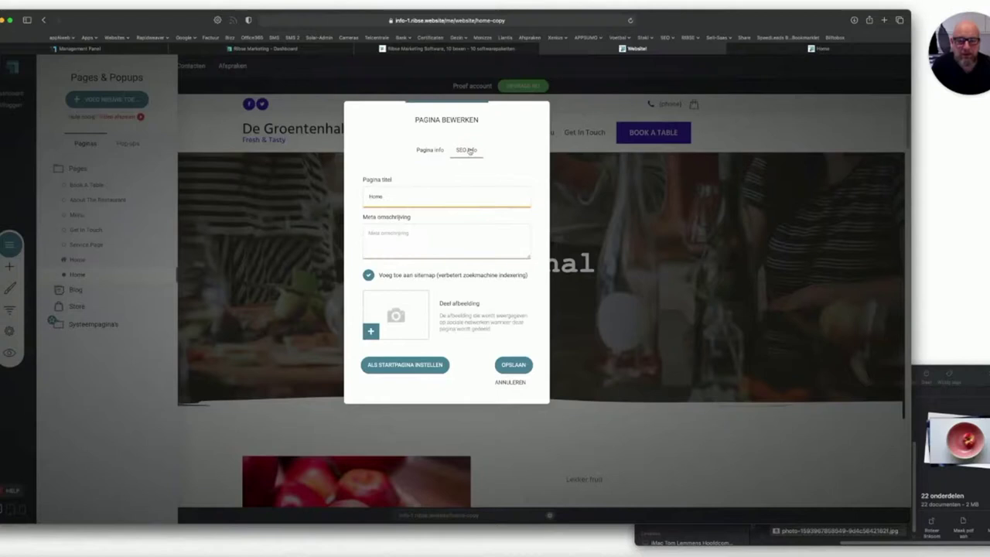
Make the Aanbod SEO page title start with Aanbod and open Bestandsbeheer for a share image.
drag(377, 196, 344, 196)
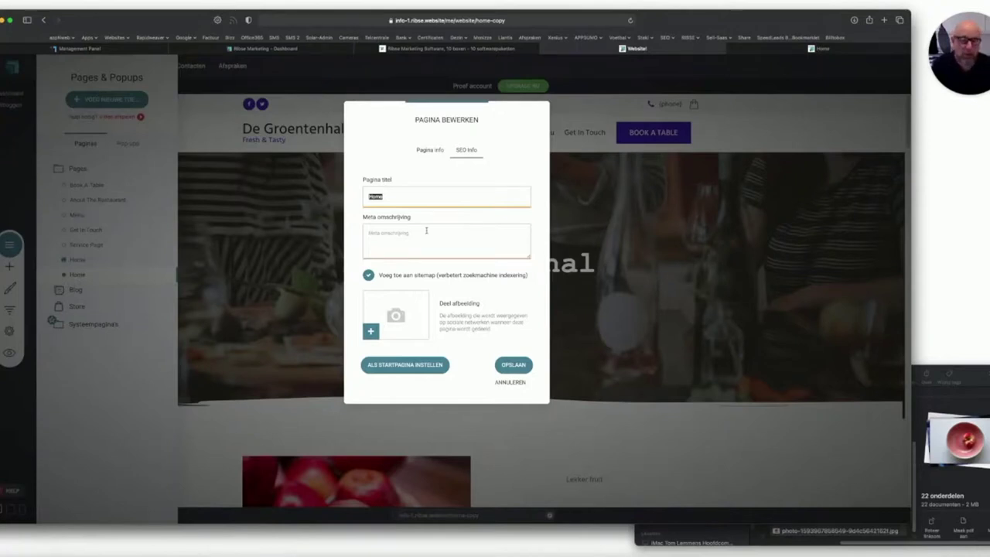
click(433, 149)
click(466, 150)
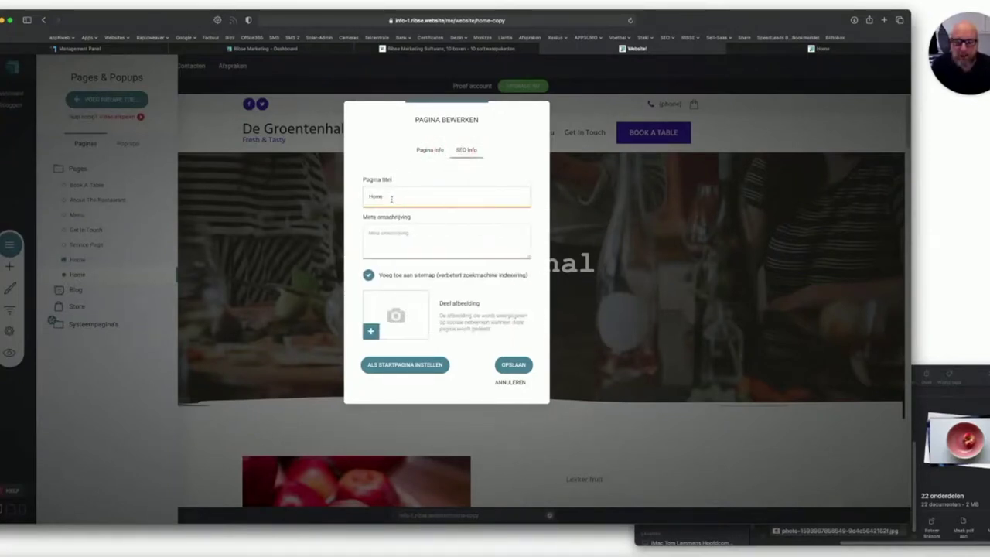
key(super+a)
text(Aanbi)
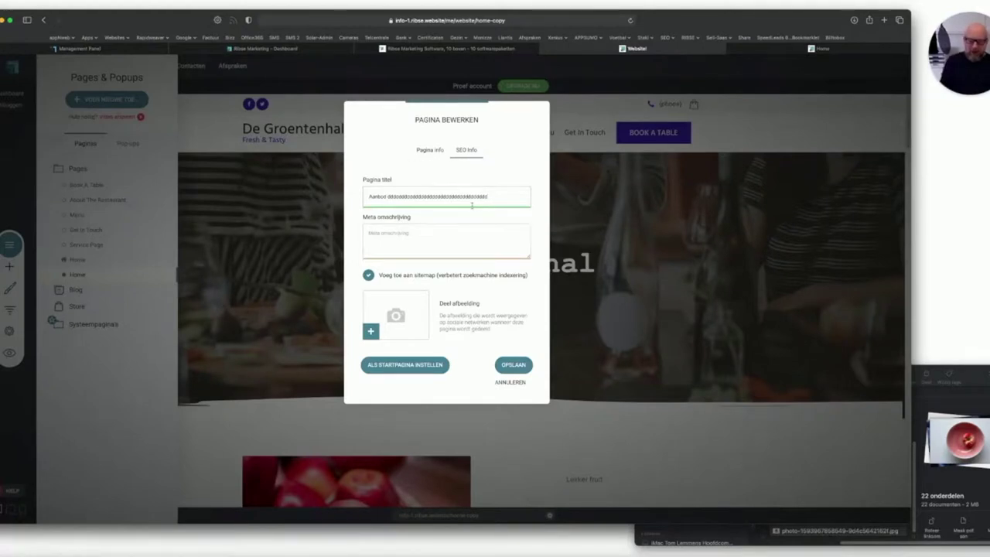
text(vv)
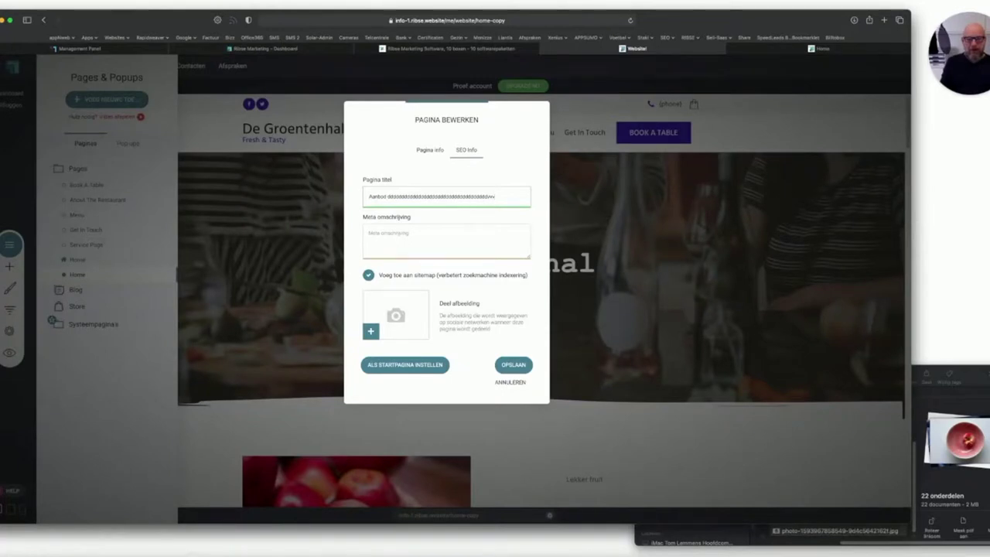
text(vv)
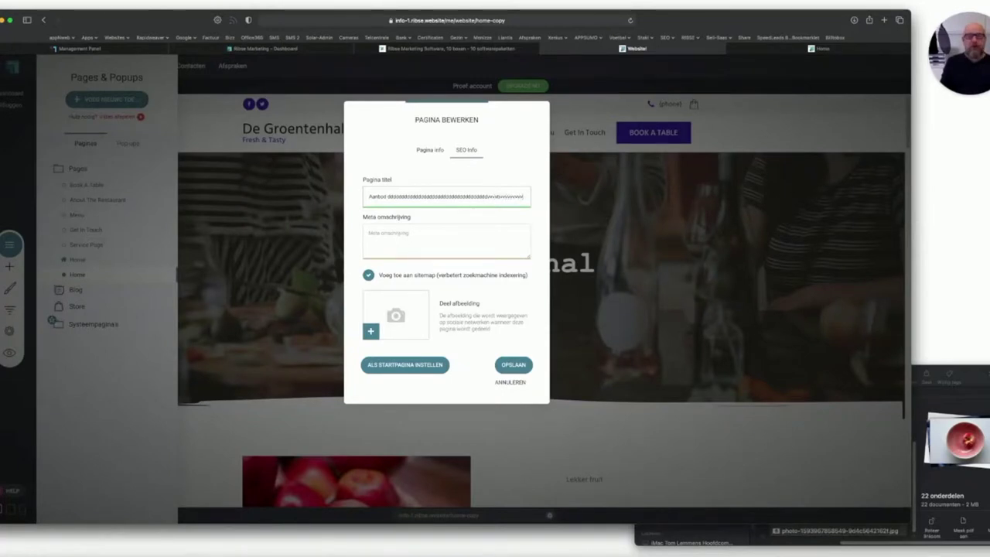
text(vvvvvvv)
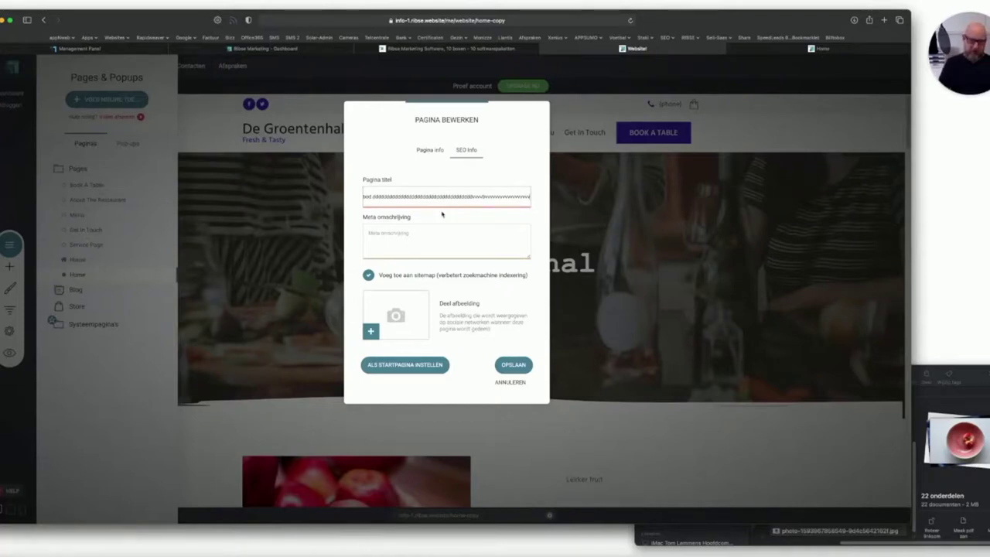
key(BackSpace)
key(BackSpace)
key(BackSpace)
key(BackSpace)
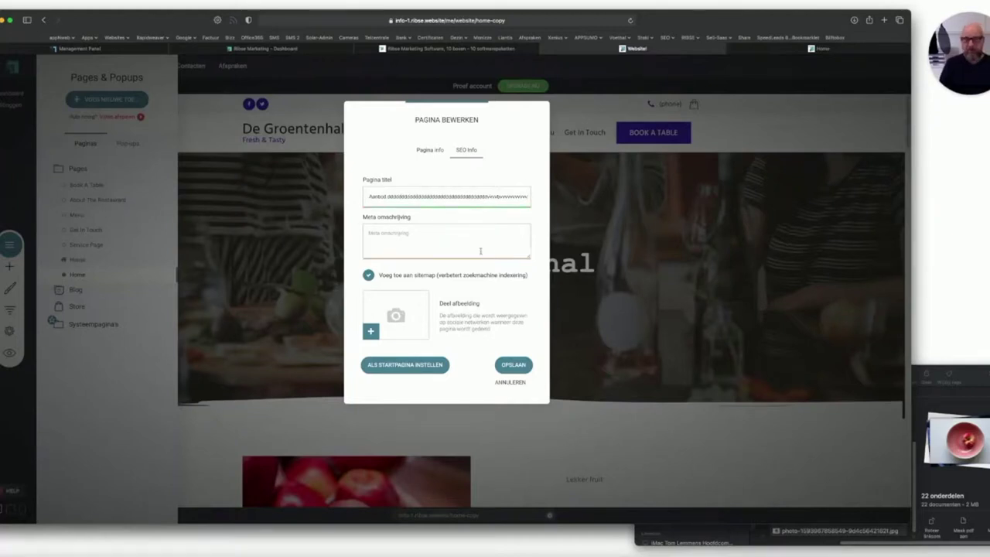
click(396, 315)
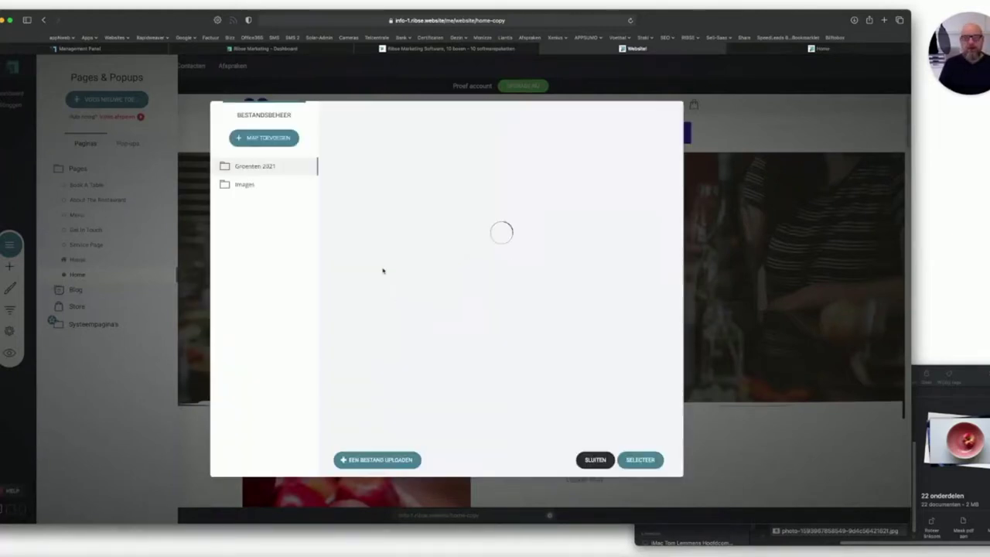
Use the apple-in-pink-bowl photo as Aanbod's share image and save the page settings.
click(377, 167)
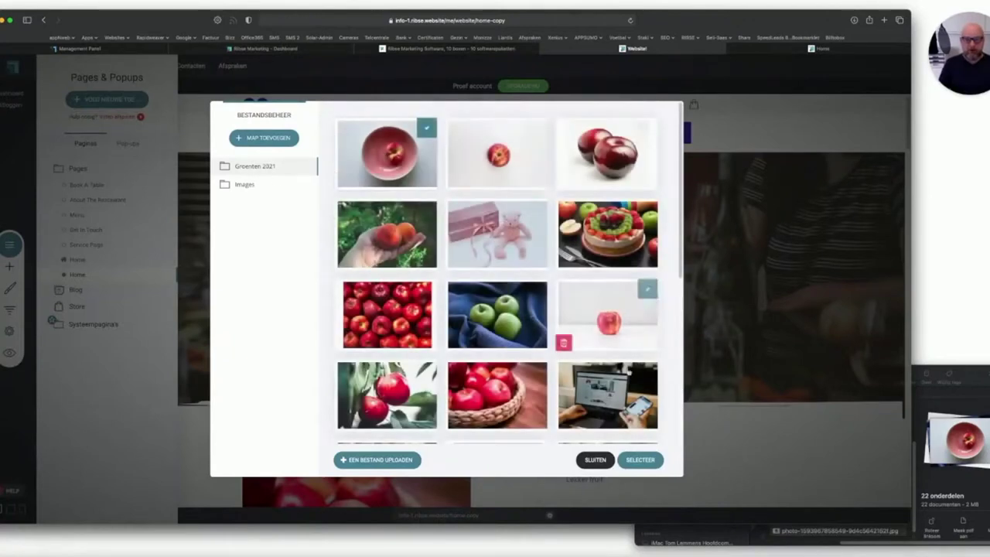
click(622, 458)
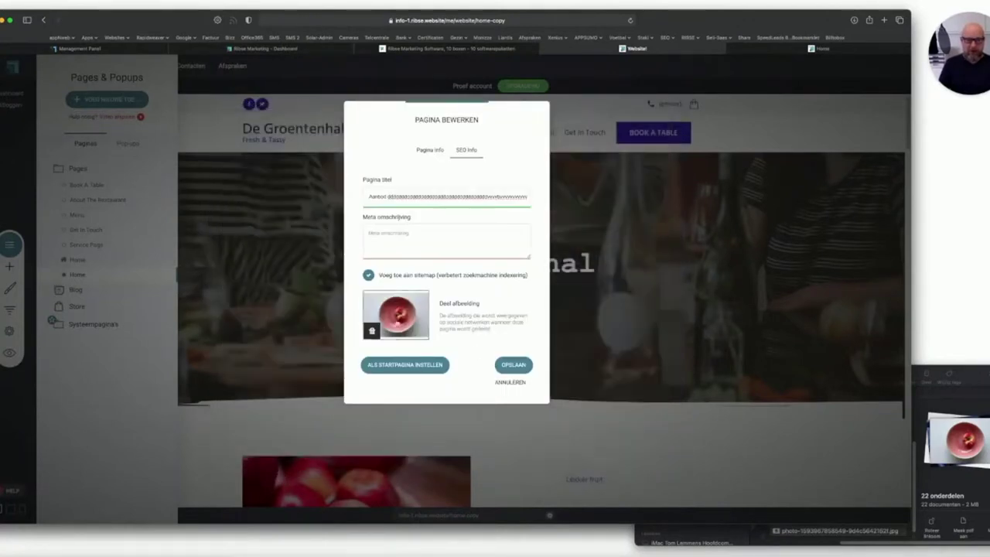
click(510, 366)
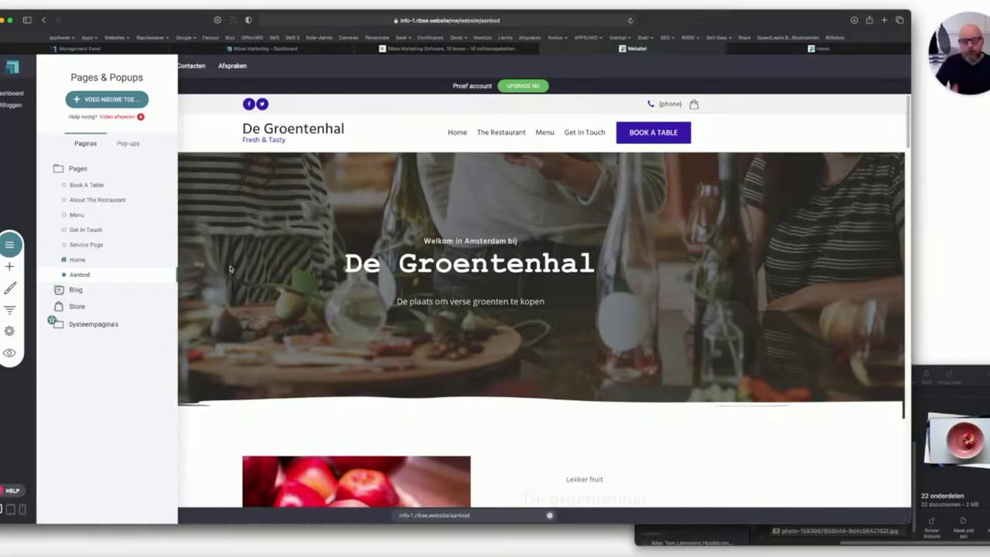
Delete the Service Page so only Home and Aanbod remain in the page list.
click(458, 133)
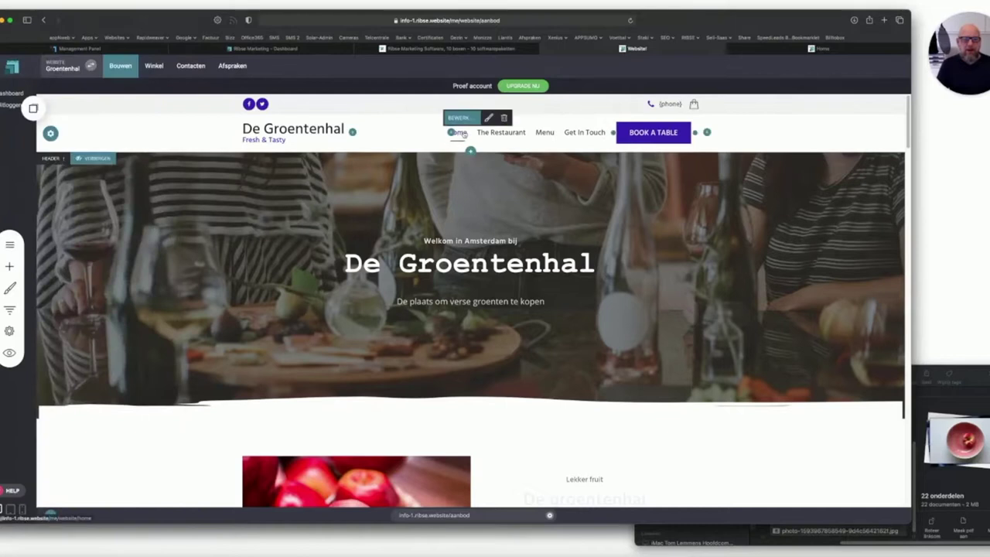
click(9, 244)
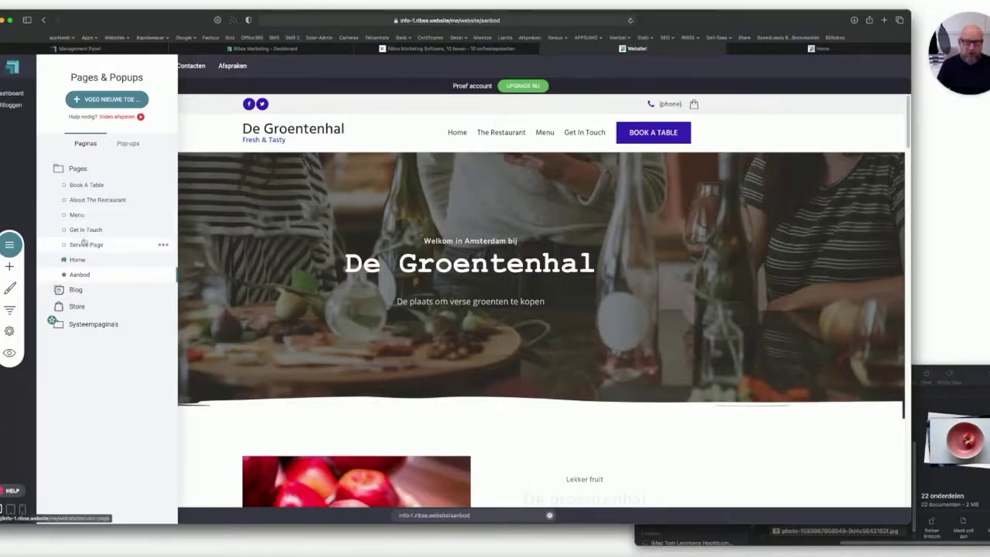
click(163, 246)
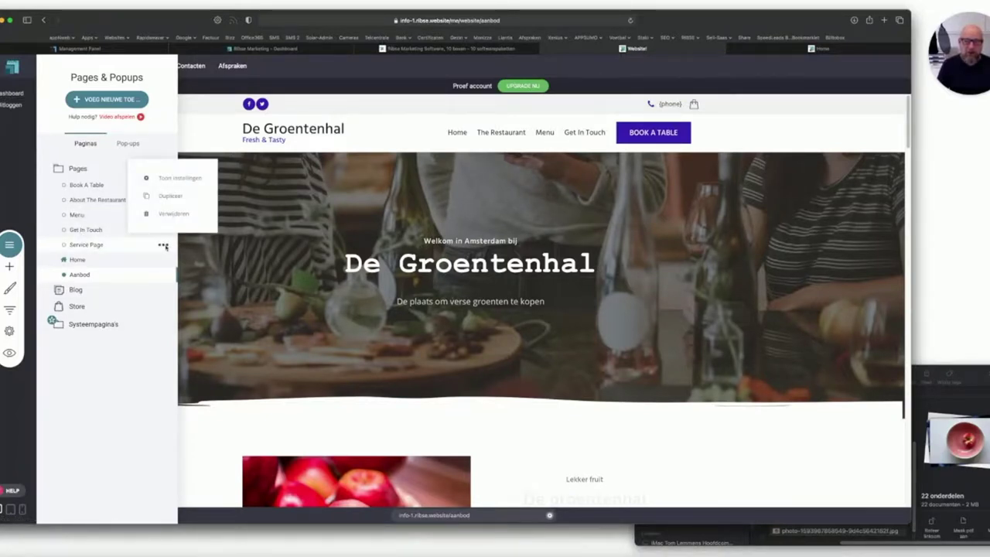
click(171, 213)
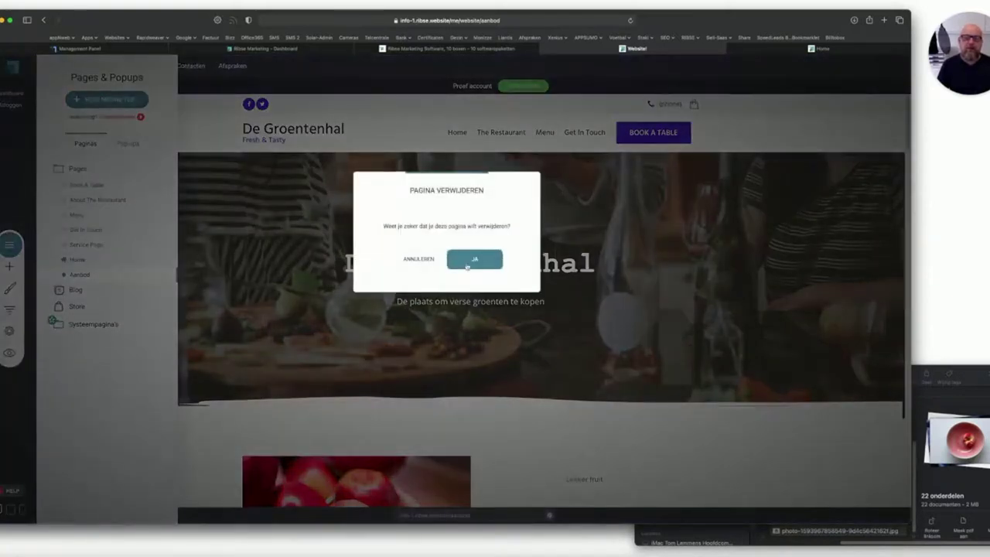
click(469, 262)
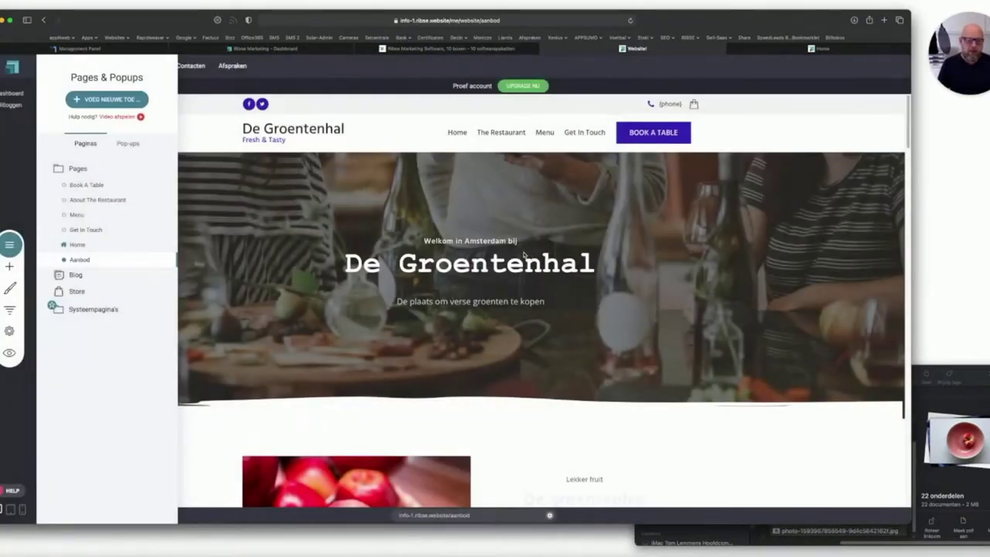
click(438, 115)
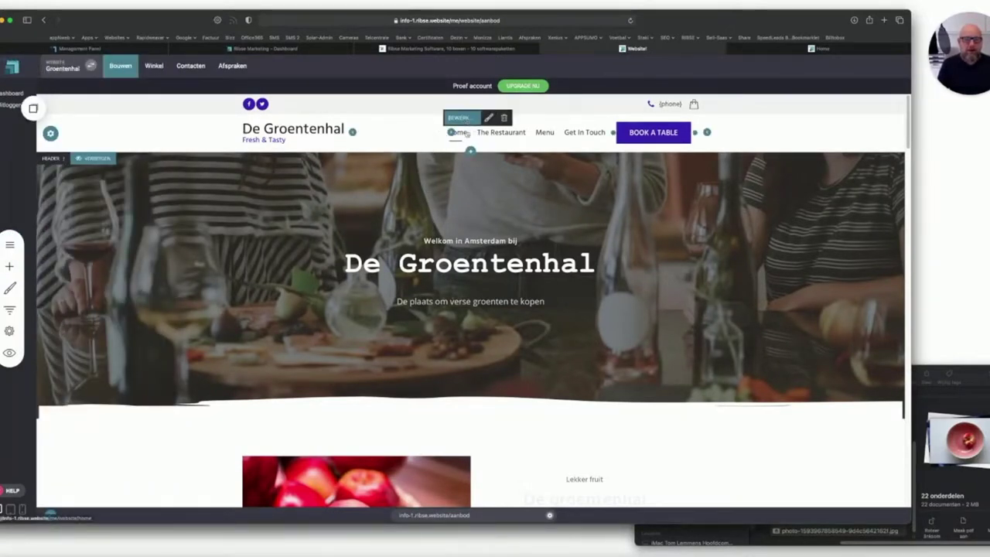
Remove The Restaurant, Menu and Get In Touch from the navigation menu.
click(466, 118)
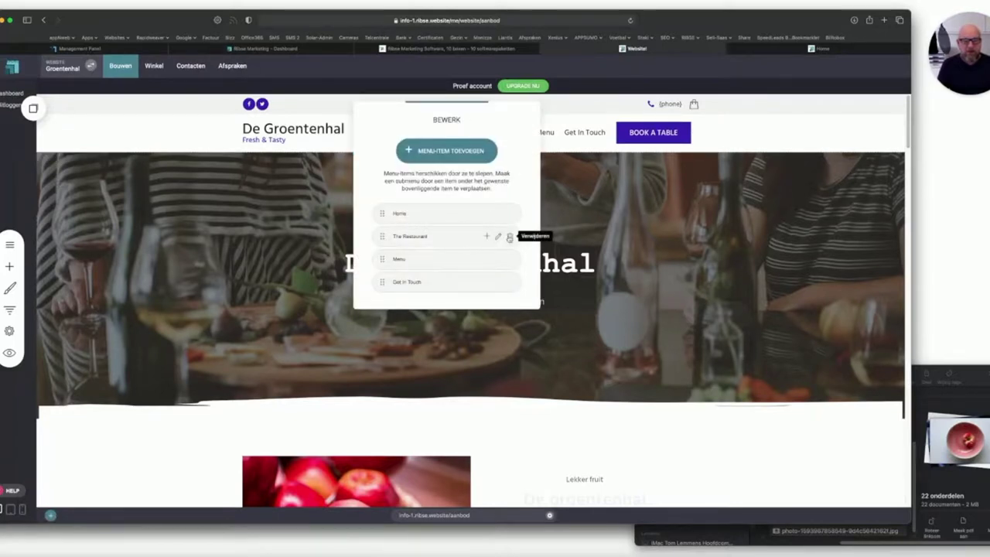
click(508, 237)
click(480, 261)
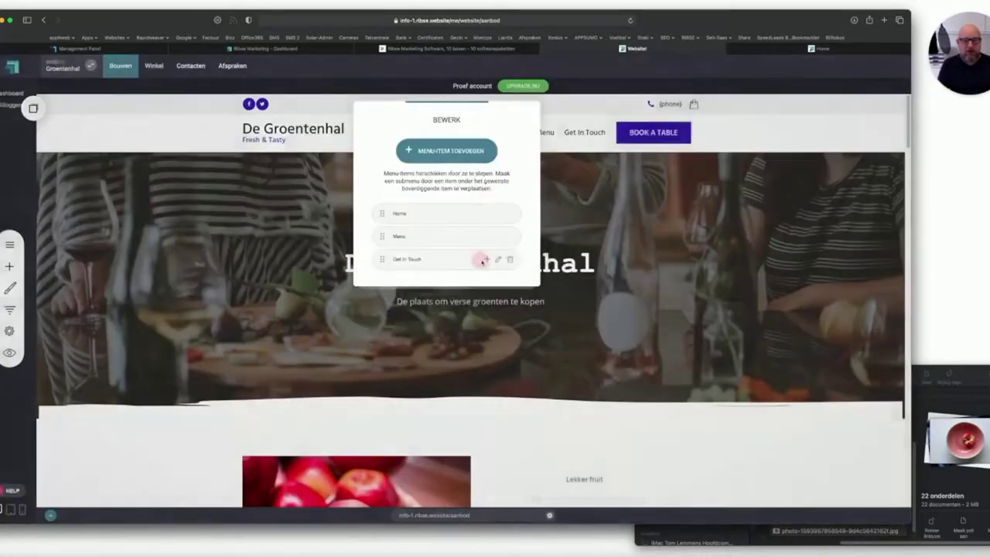
click(512, 236)
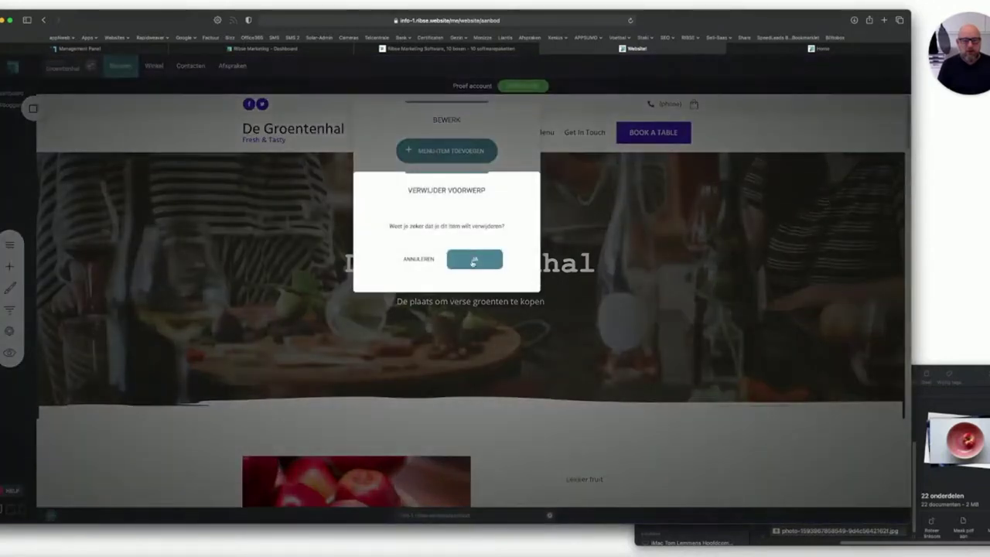
click(479, 261)
click(510, 236)
click(474, 261)
Add a menu item linking to the Aanbod page.
click(438, 151)
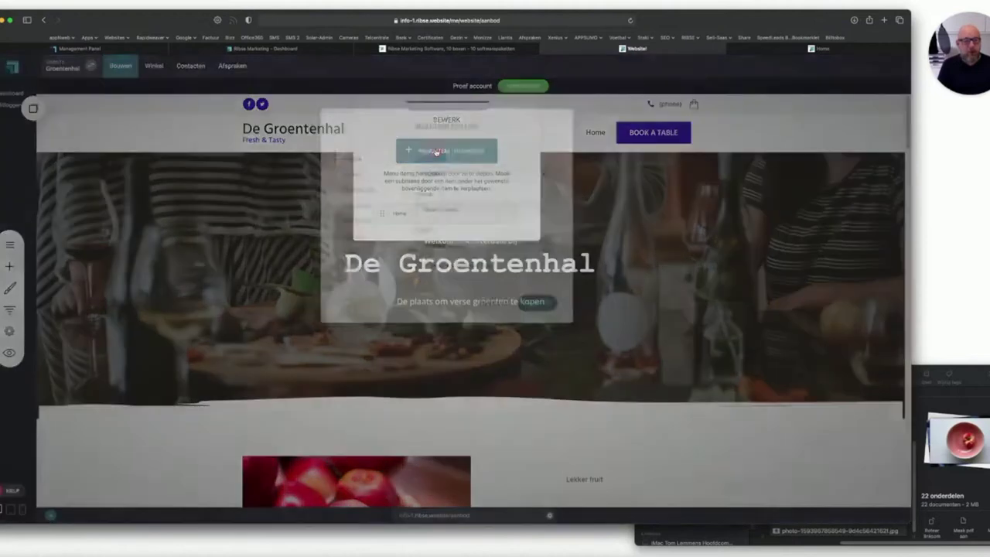
click(461, 205)
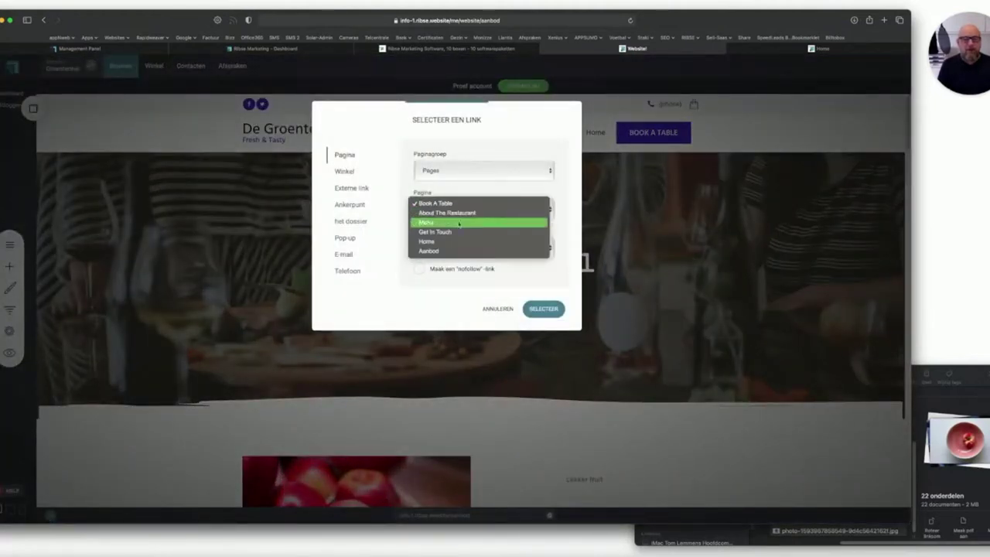
click(454, 251)
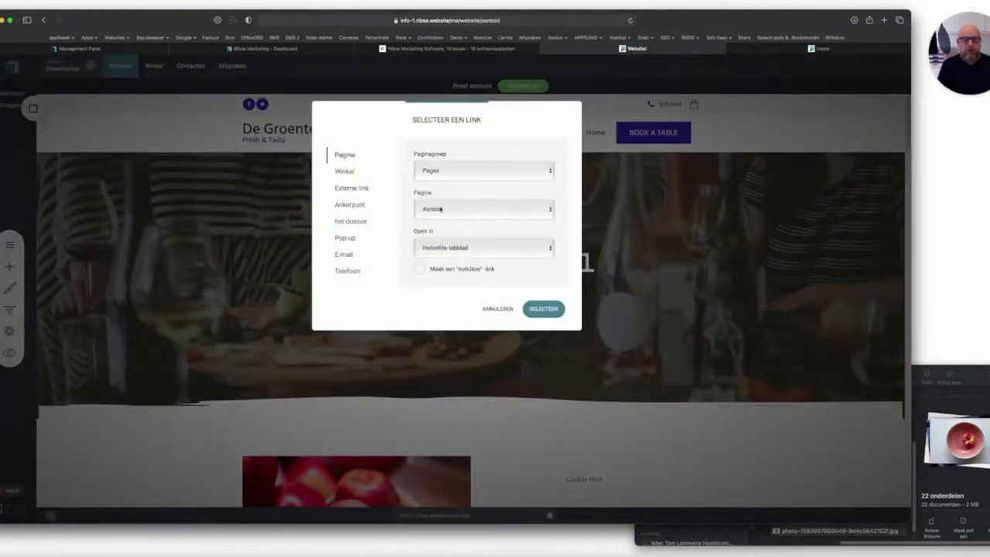
click(543, 308)
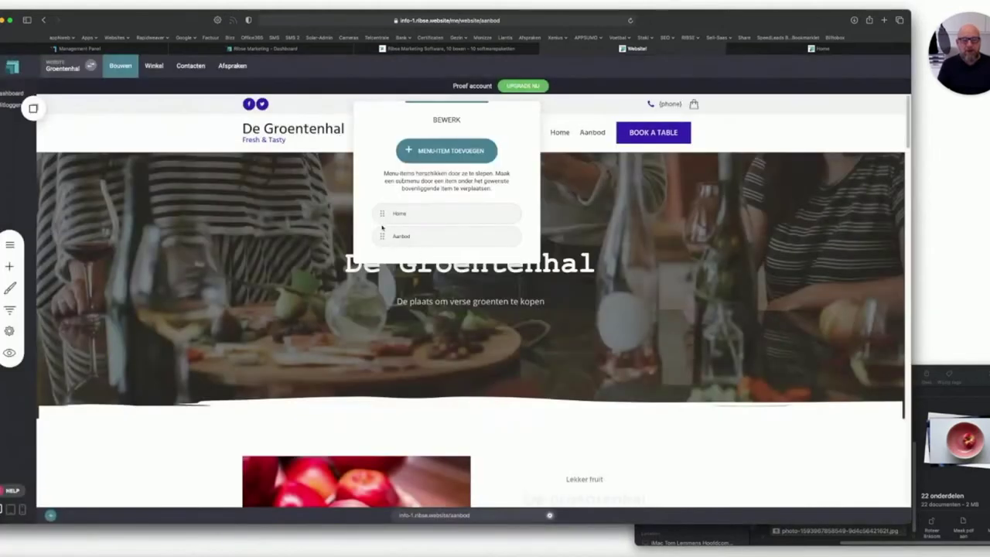
click(541, 297)
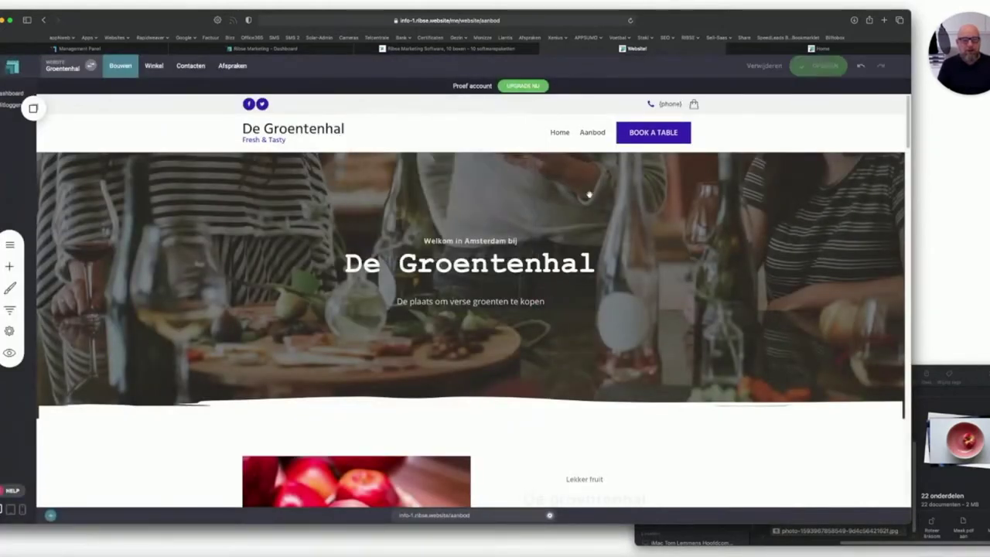
click(797, 51)
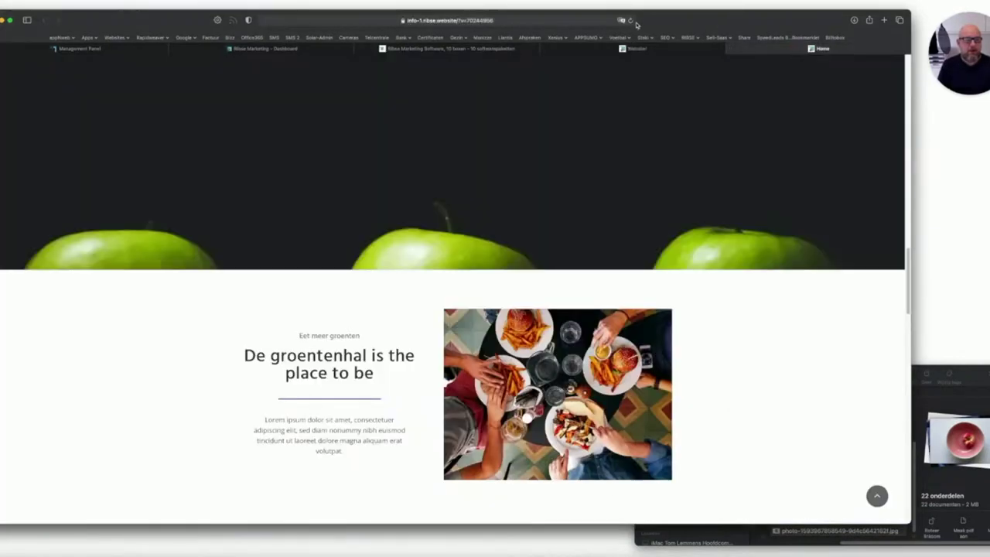
click(630, 21)
scroll(537, 157, up, 10)
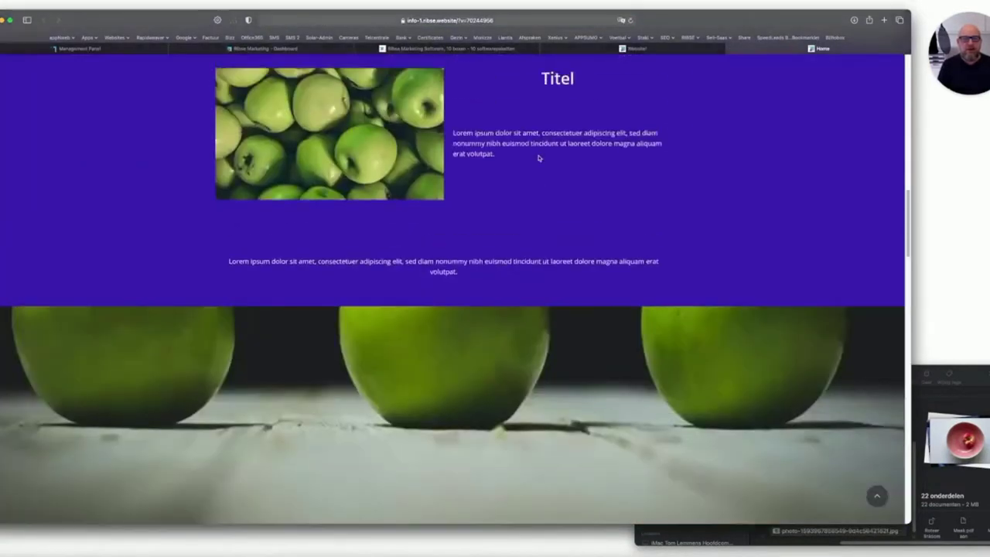
scroll(539, 158, up, 10)
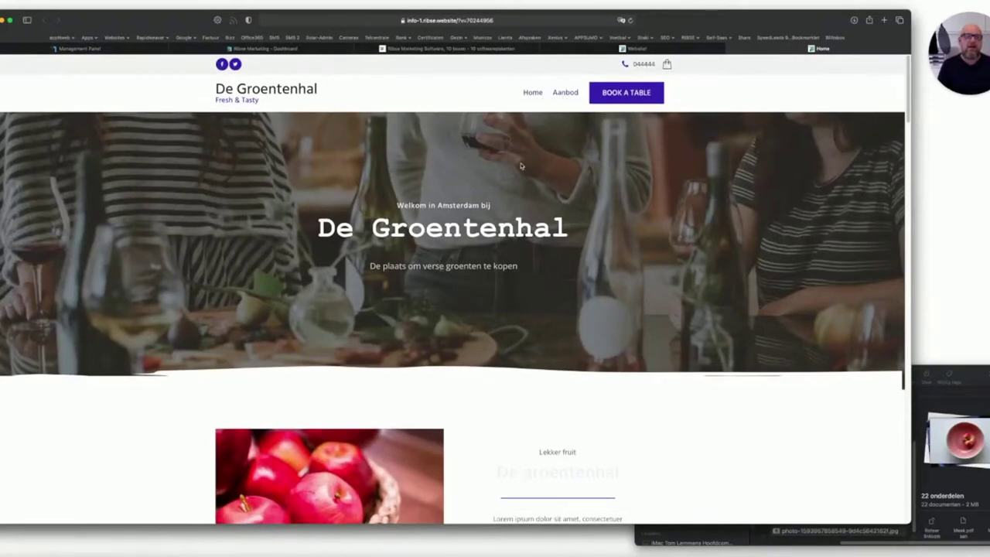
scroll(524, 221, down, 10)
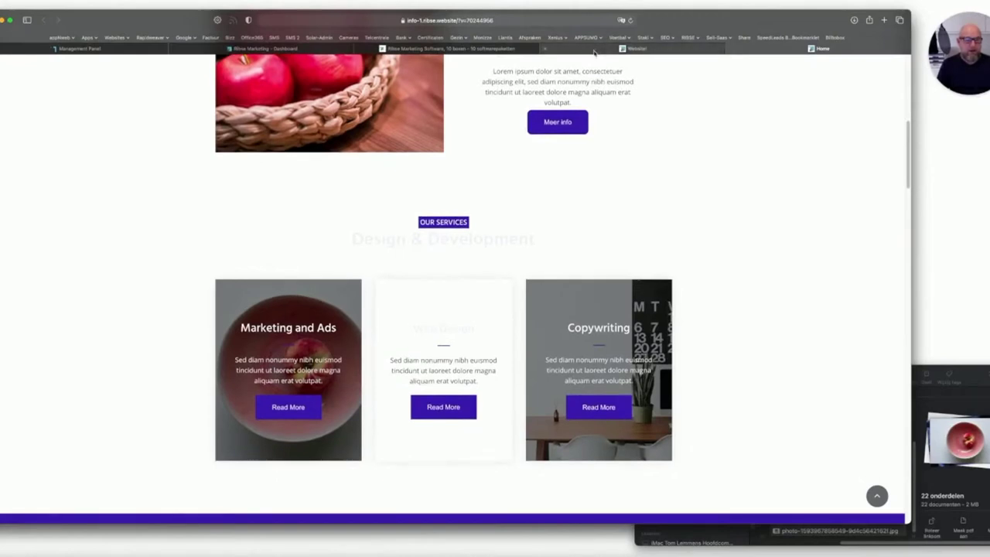
scroll(456, 234, down, 8)
scroll(456, 234, down, 2)
scroll(456, 234, down, 8)
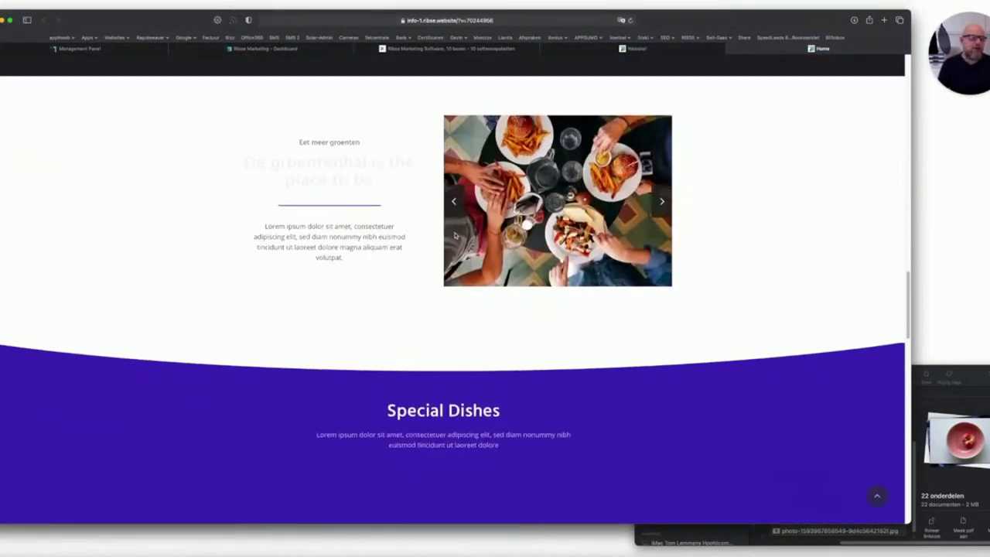
scroll(456, 234, down, 5)
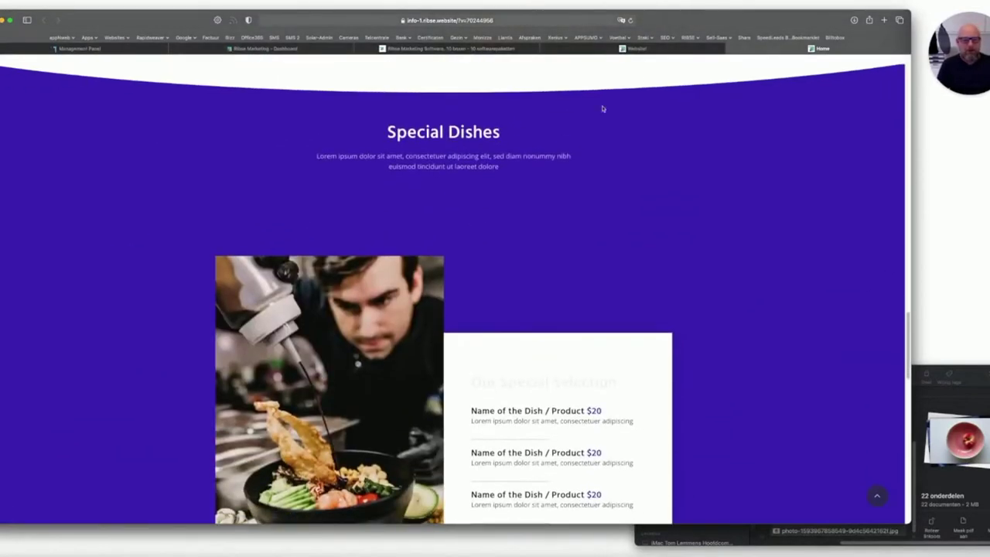
click(649, 48)
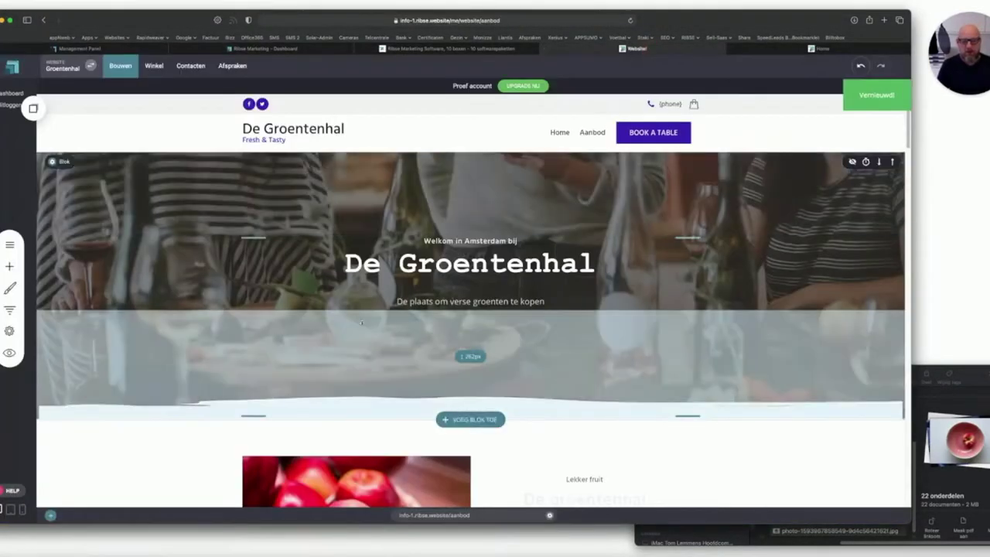
Switch to the Ribse Marketing Software tab and load ribse.website.
scroll(357, 327, down, 6)
scroll(357, 326, down, 10)
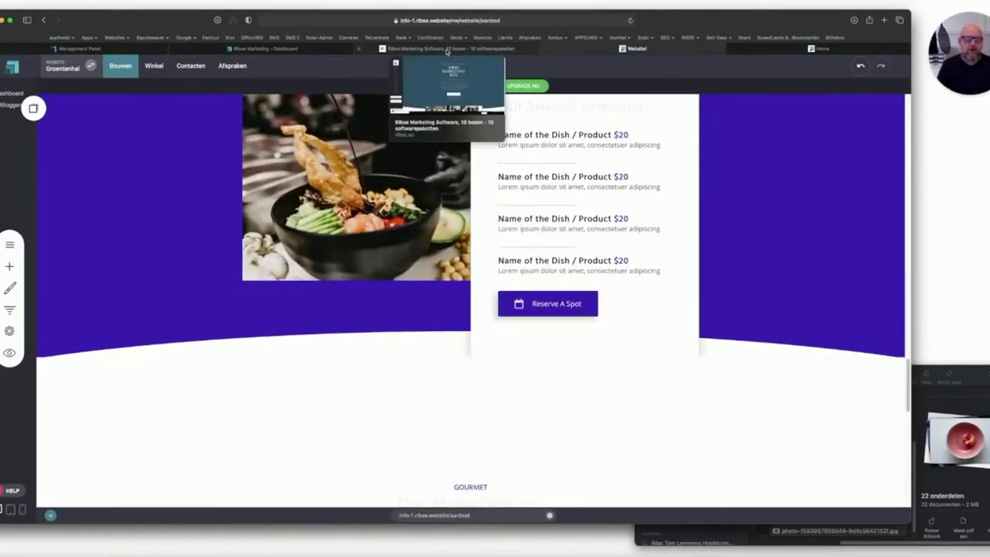
click(772, 50)
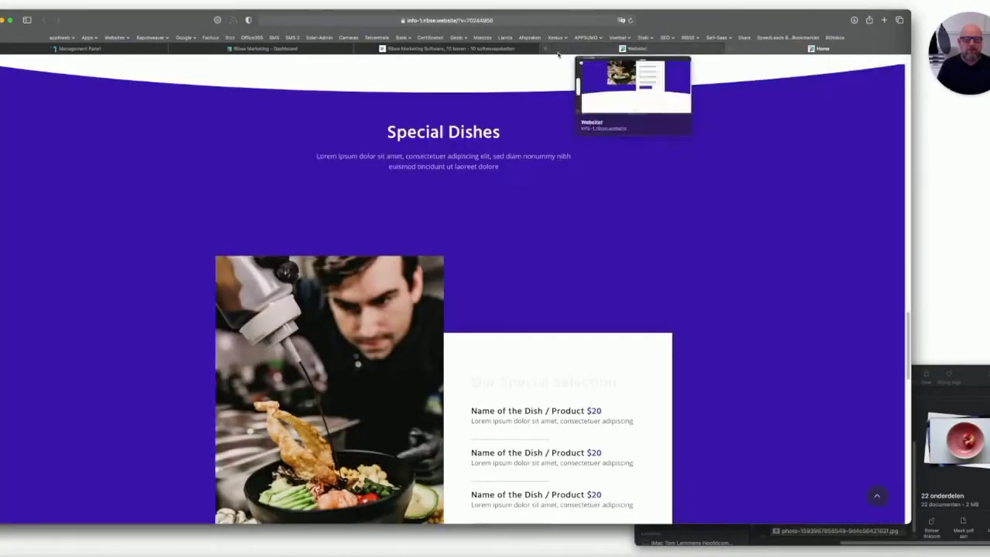
click(265, 48)
mouse_move(453, 52)
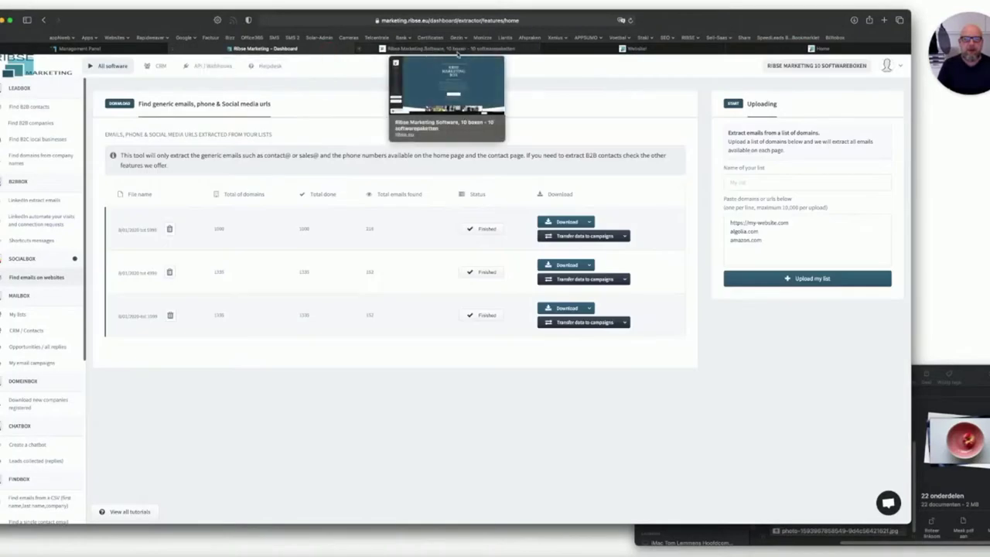
click(457, 48)
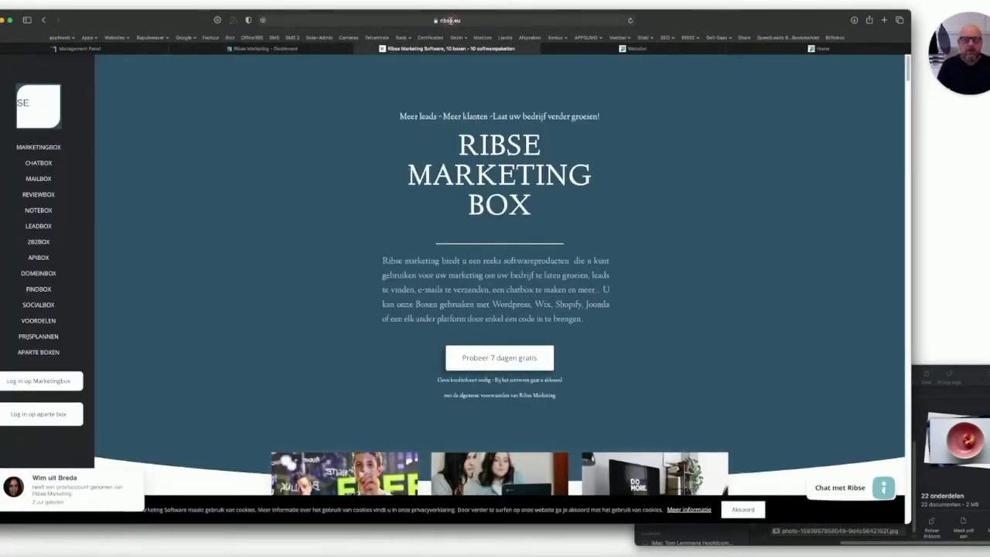
click(450, 21)
text(ribse.website)
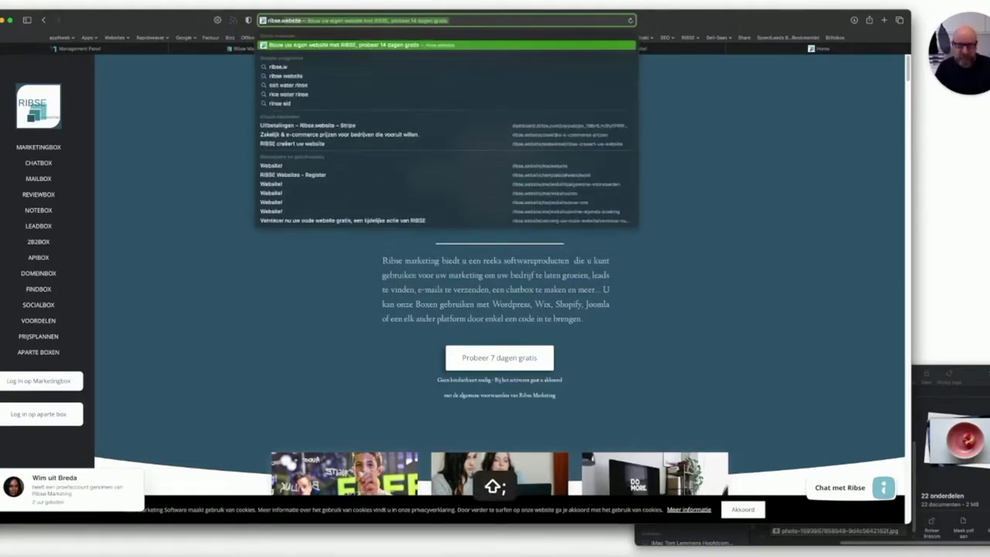
key(Return)
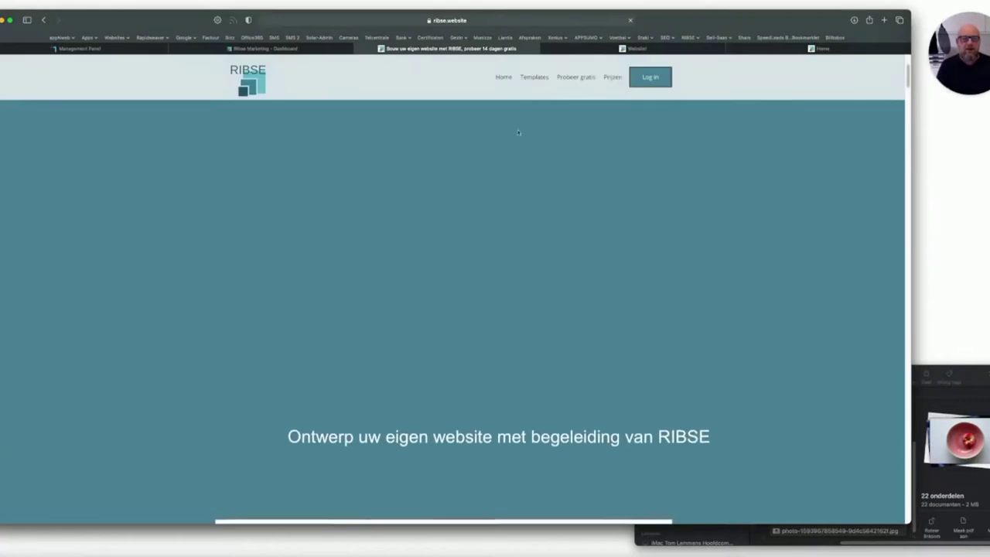
Open the Prijzen page and compare monthly versus yearly package prices.
click(613, 77)
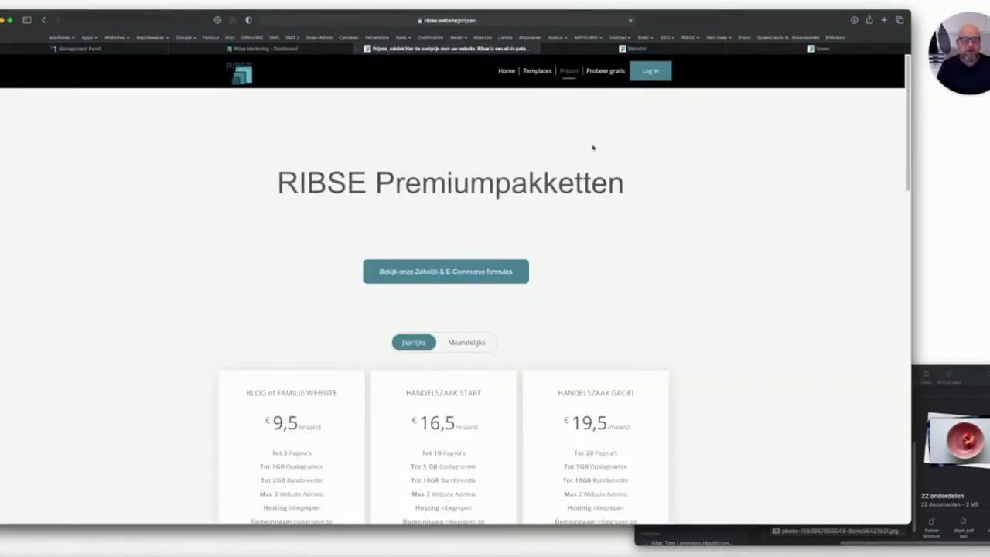
scroll(410, 270, down, 5)
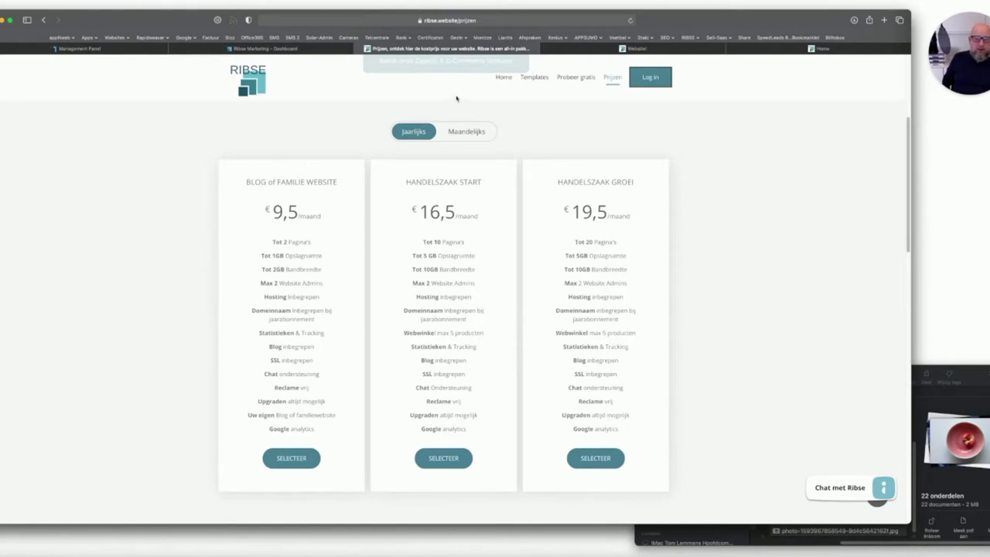
click(456, 134)
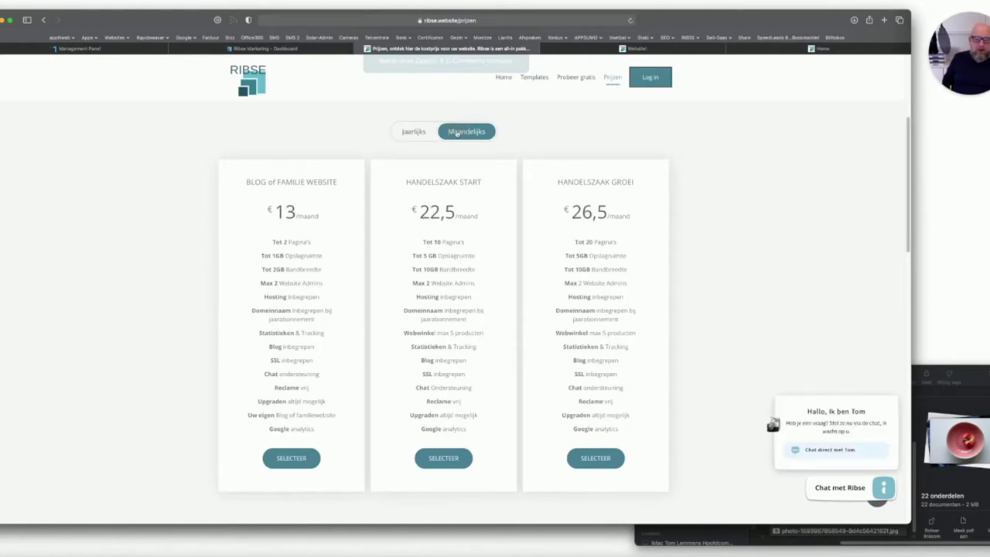
click(407, 133)
scroll(465, 200, down, 3)
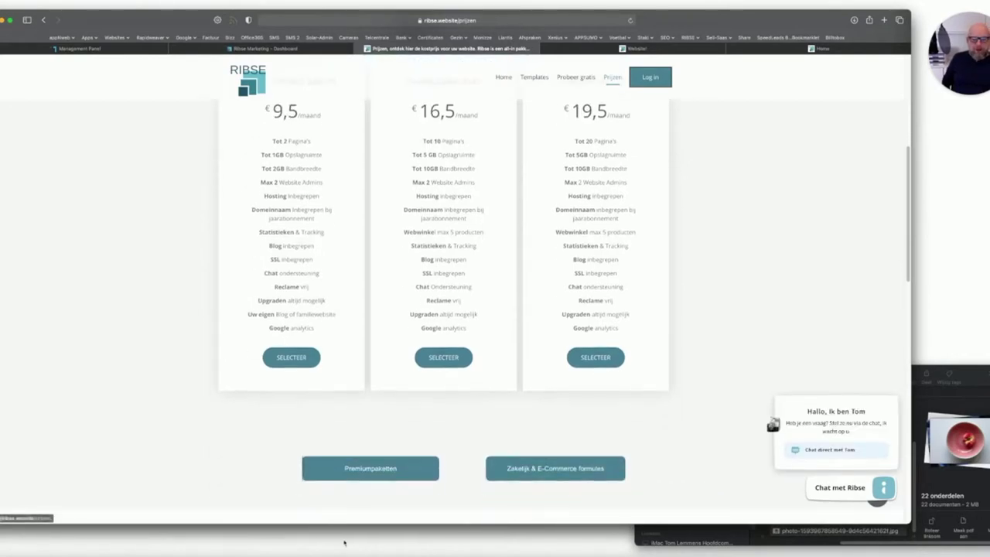
Browse the business and e-commerce plans, then open the Premiumpakketten page.
click(543, 468)
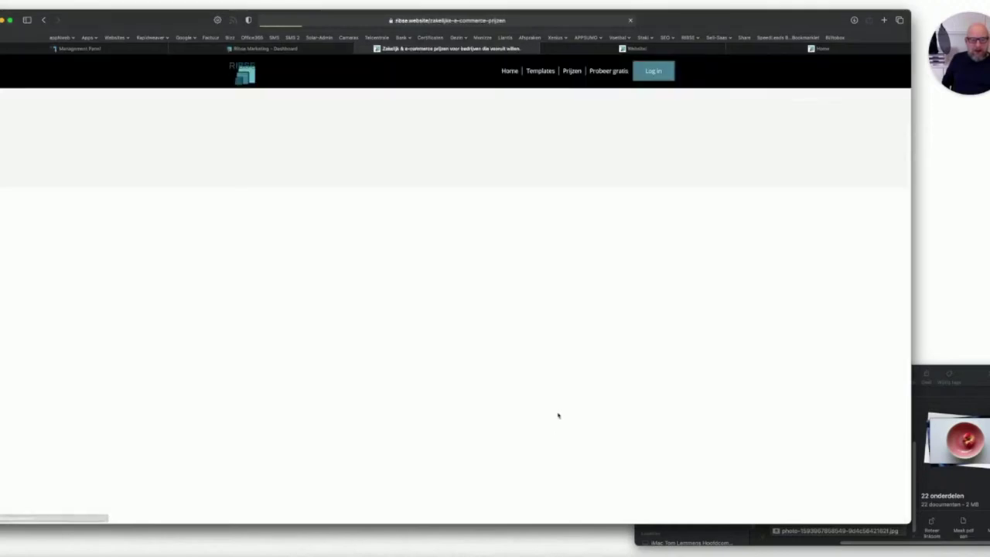
scroll(503, 310, down, 4)
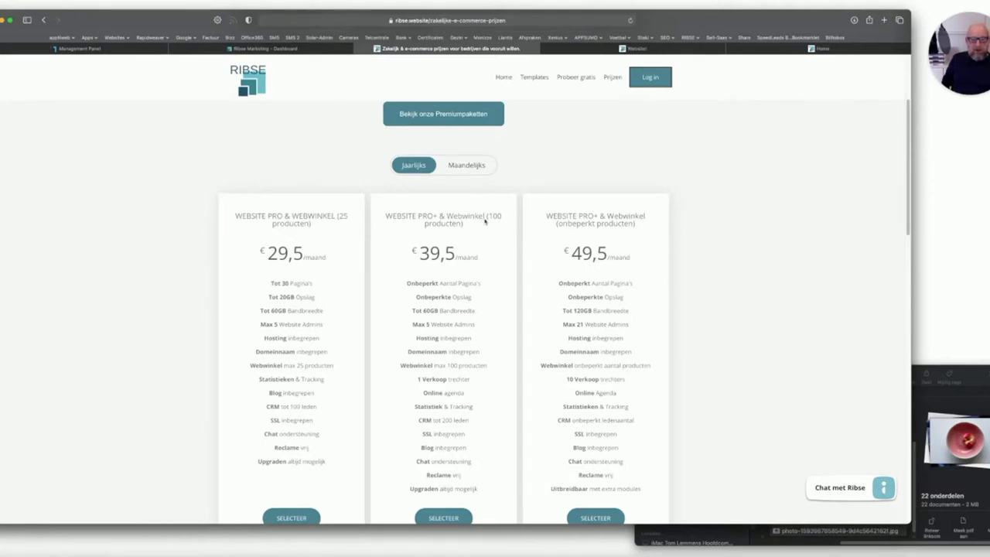
click(434, 115)
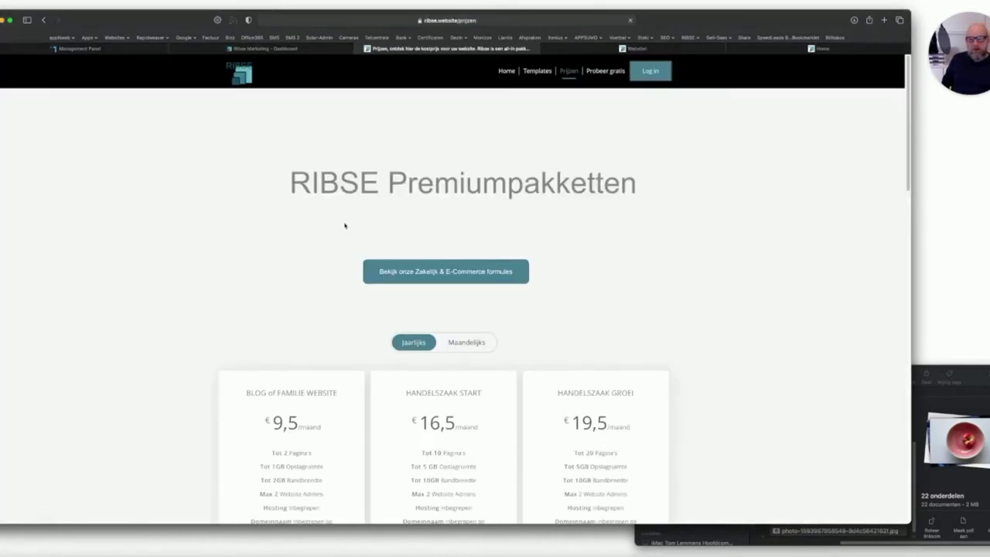
scroll(266, 301, down, 5)
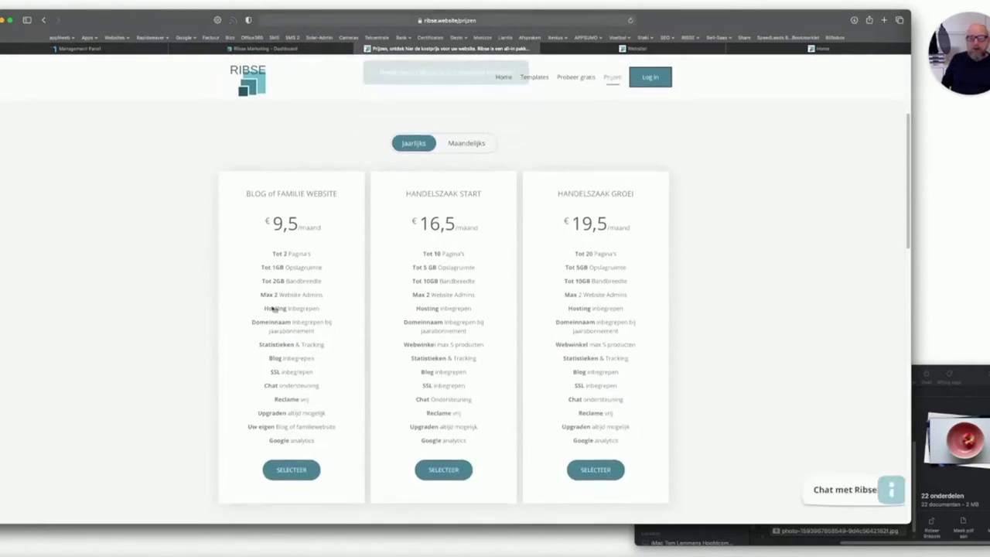
scroll(272, 298, down, 1)
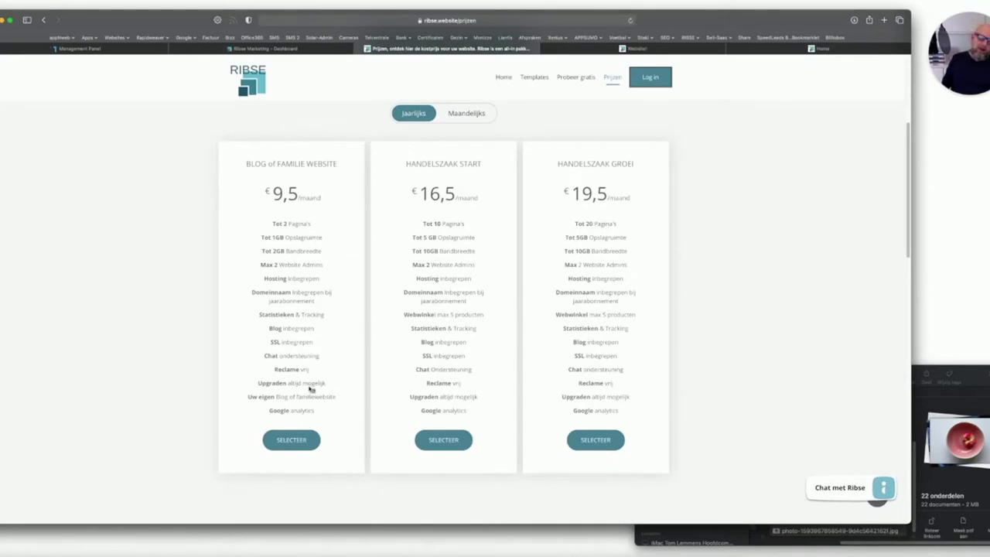
scroll(309, 388, up, 6)
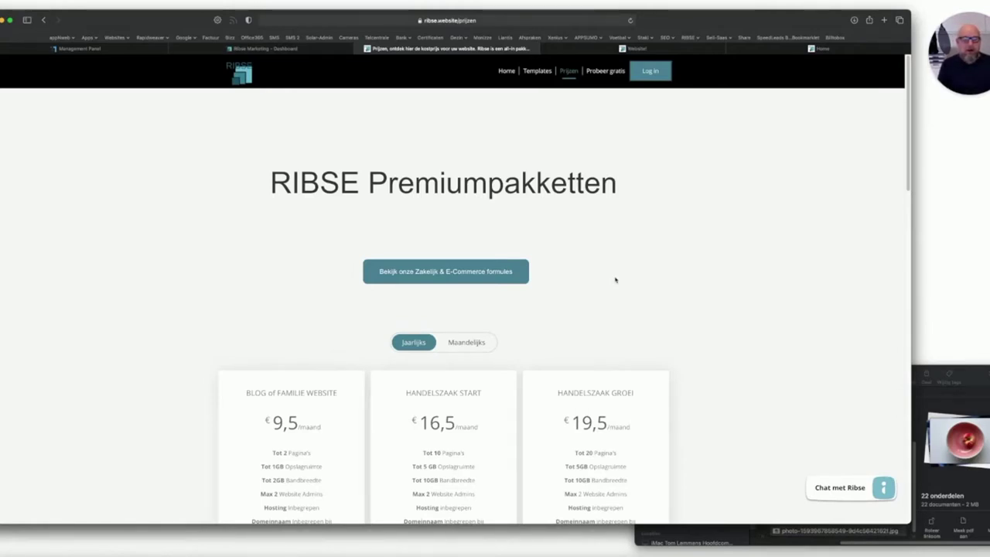
Open the chat widget and start, then close, a video meeting with RIBSE.
click(840, 488)
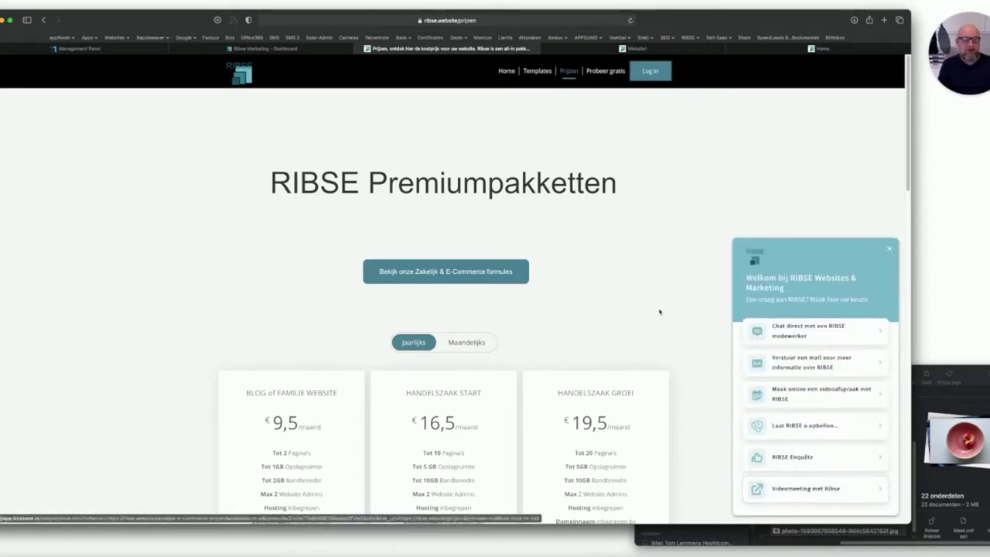
click(818, 488)
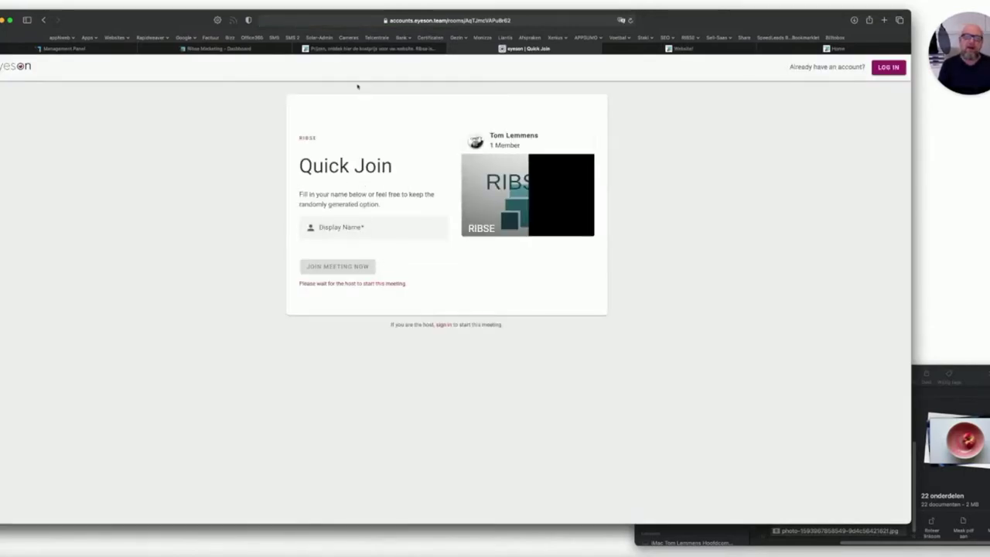
click(44, 20)
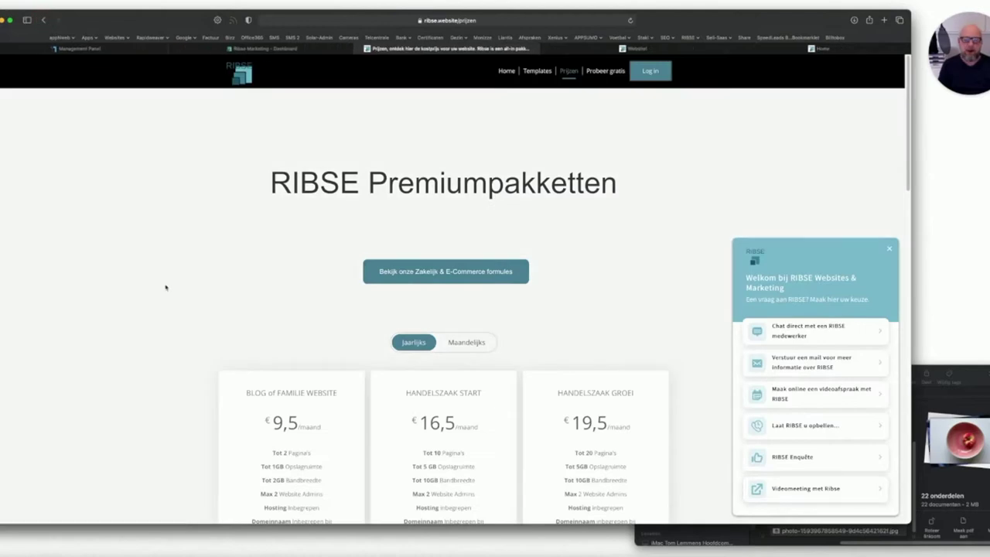
Open 'RIBSE ontwerpt uw website' from the Home menu and read down to its SEO section.
scroll(236, 290, down, 5)
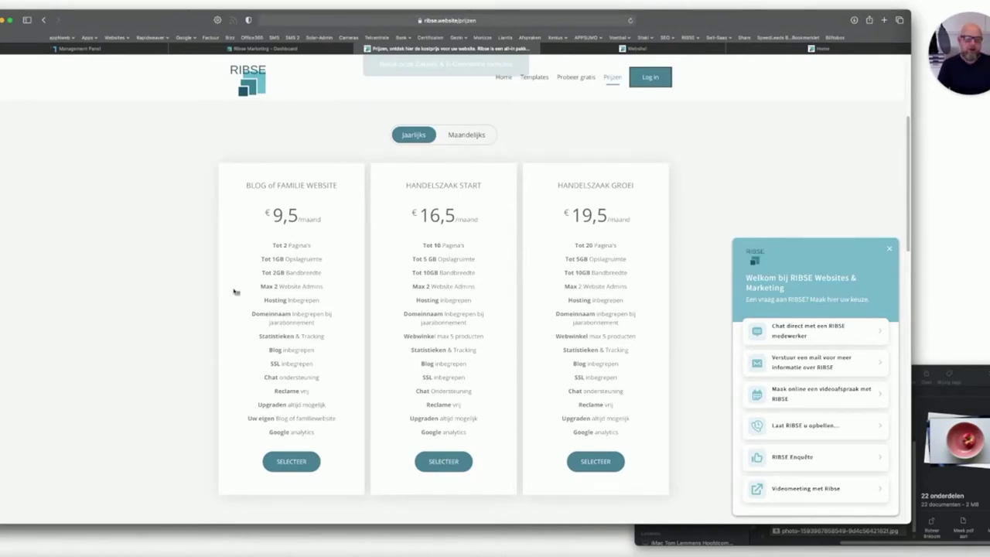
scroll(235, 290, up, 5)
mouse_move(510, 73)
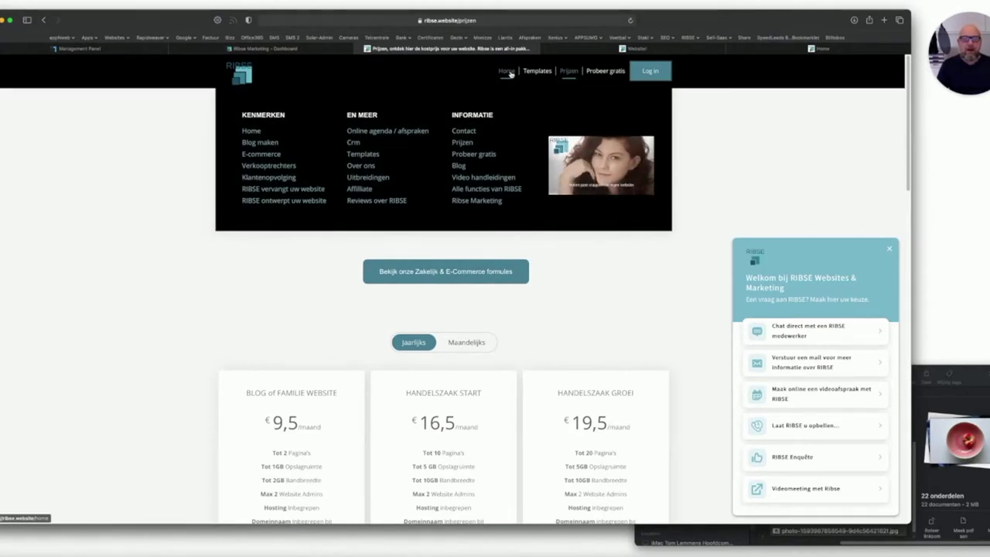
click(285, 201)
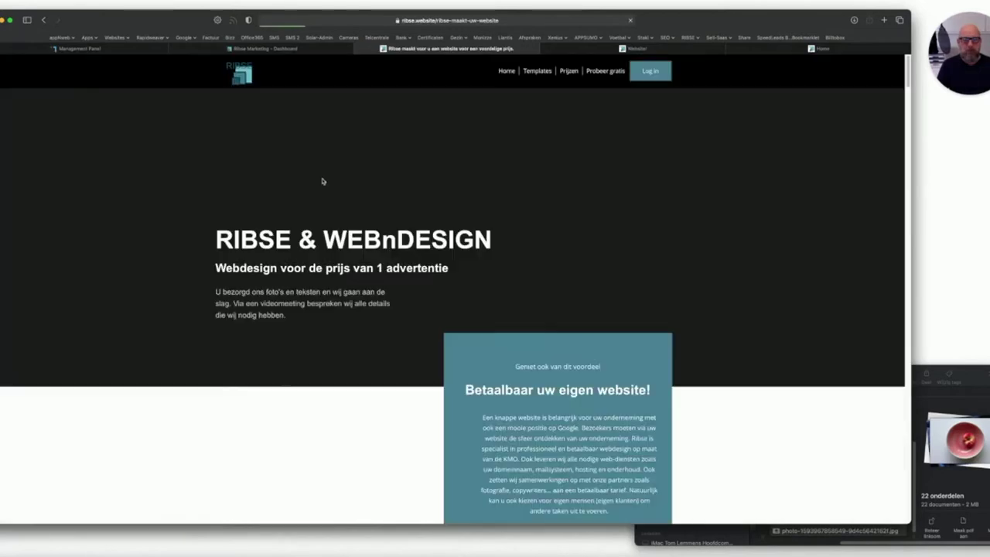
scroll(322, 181, down, 5)
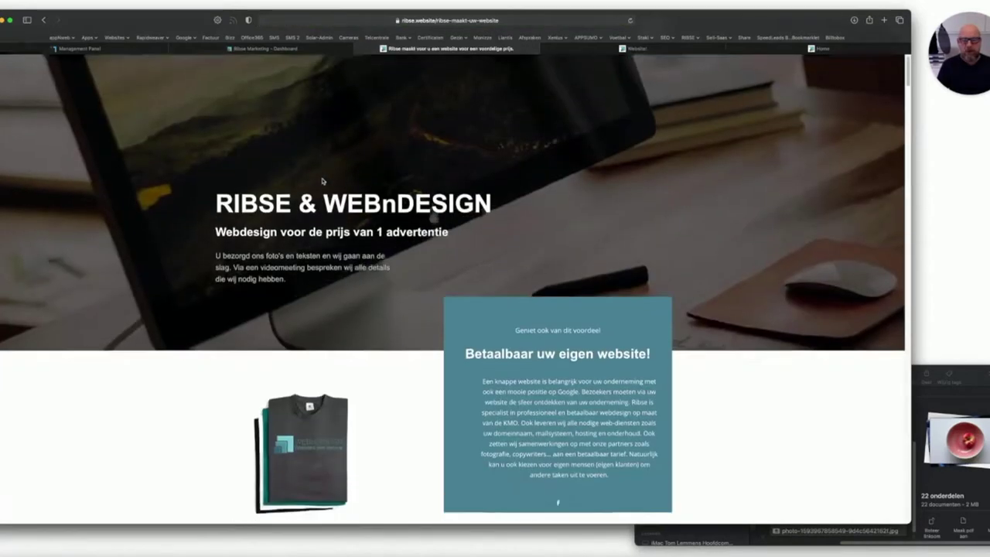
scroll(322, 190, down, 10)
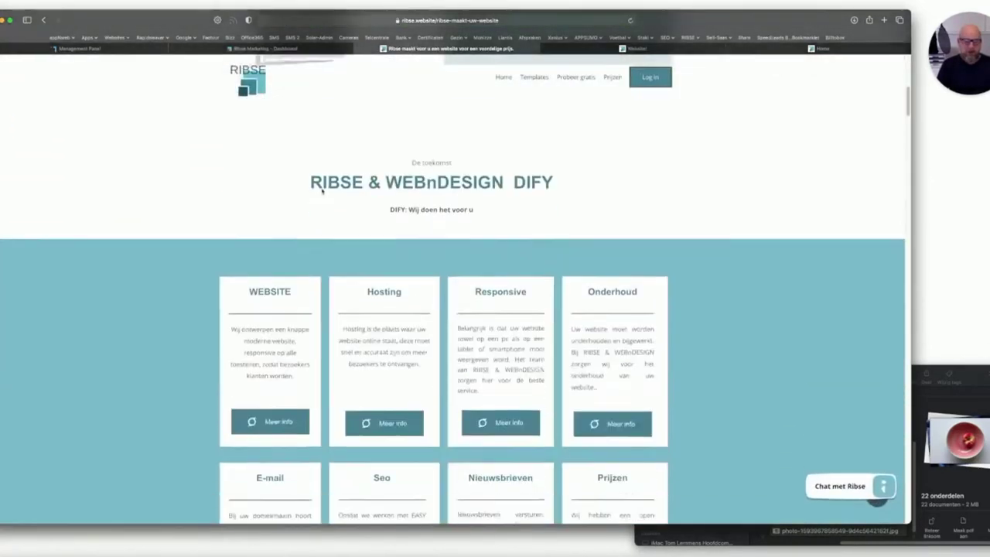
scroll(312, 194, down, 1)
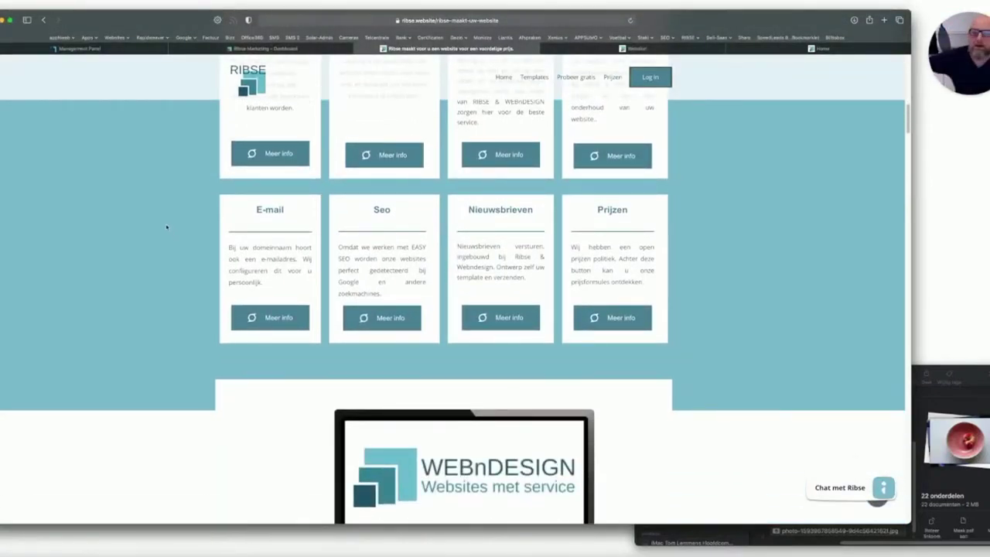
scroll(187, 226, up, 3)
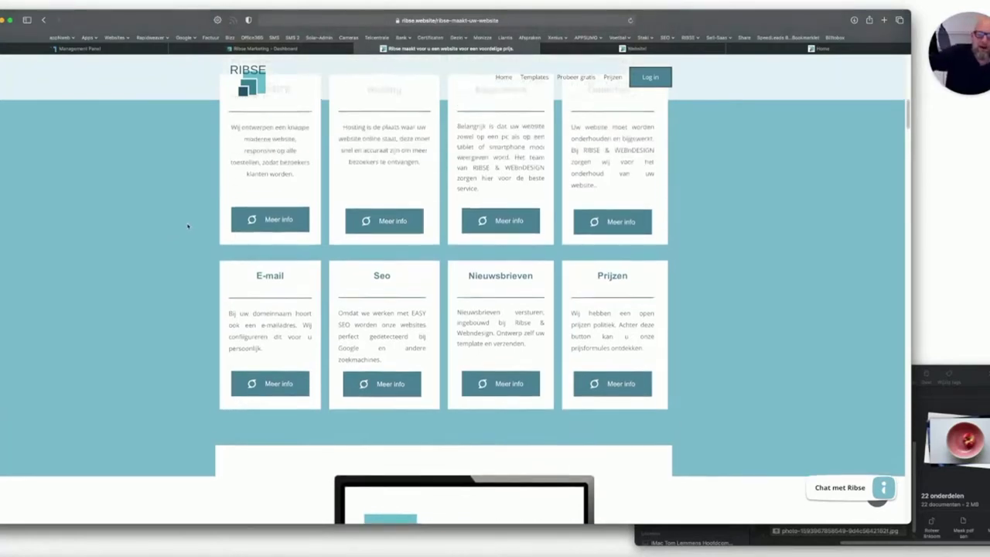
scroll(187, 226, down, 6)
scroll(187, 226, down, 10)
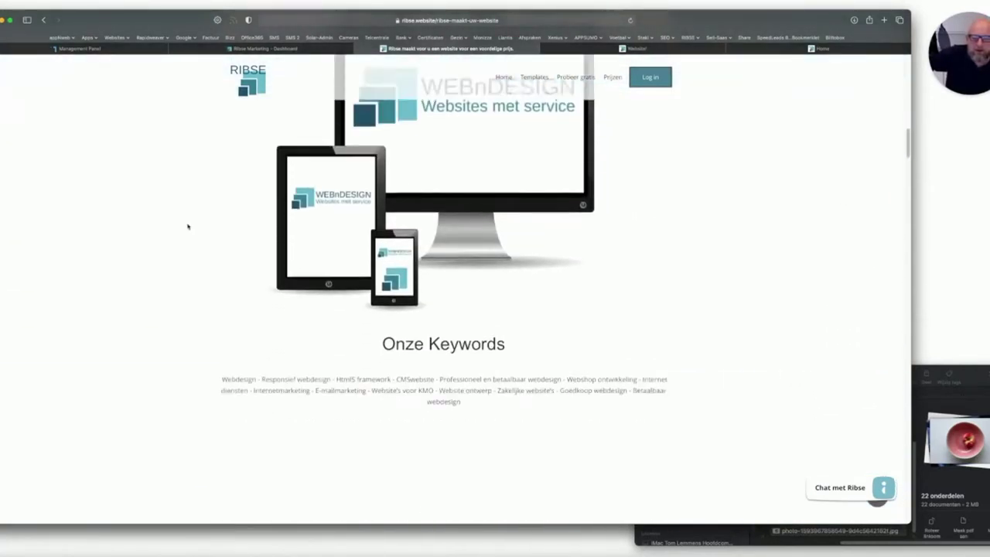
scroll(187, 226, up, 5)
scroll(187, 226, down, 10)
scroll(187, 226, down, 1)
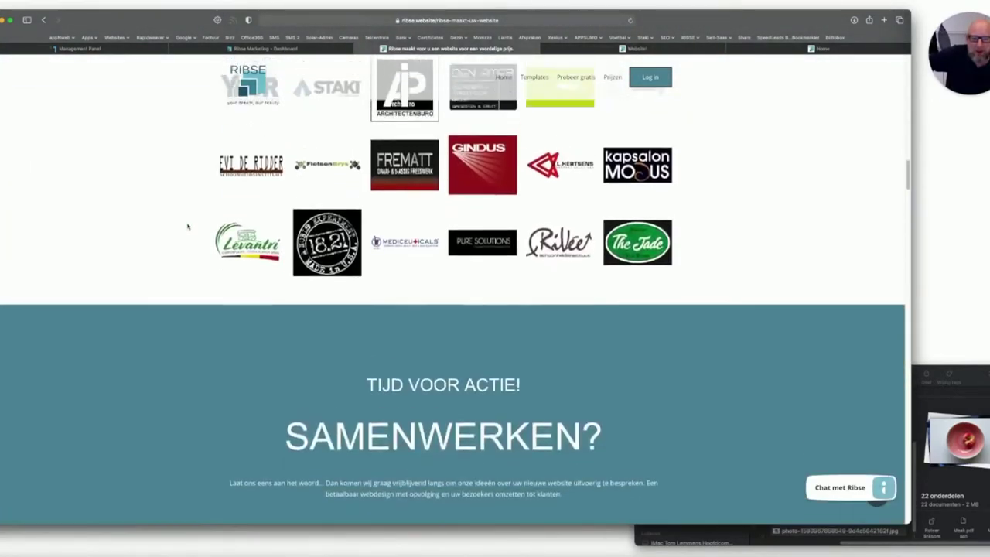
scroll(188, 223, up, 6)
scroll(417, 308, down, 10)
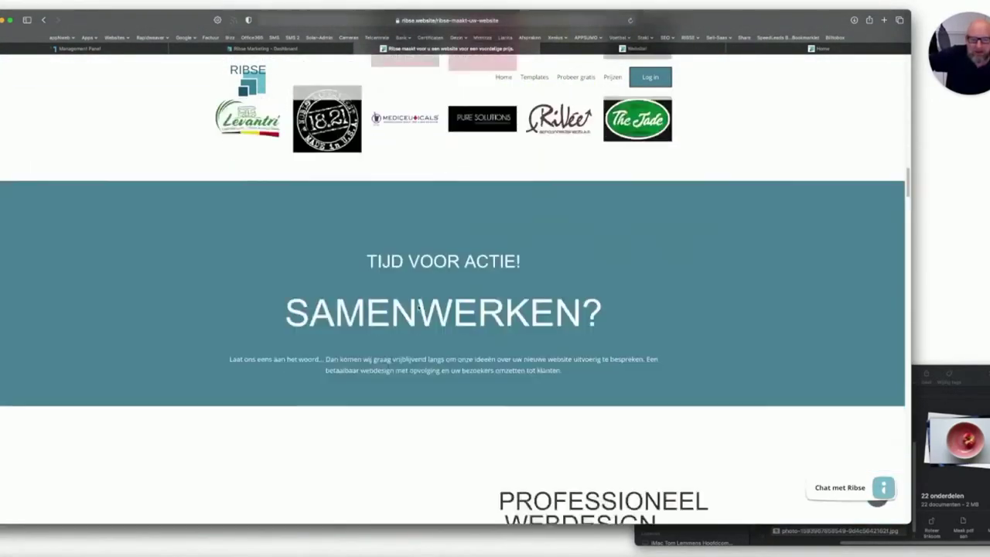
scroll(418, 307, down, 10)
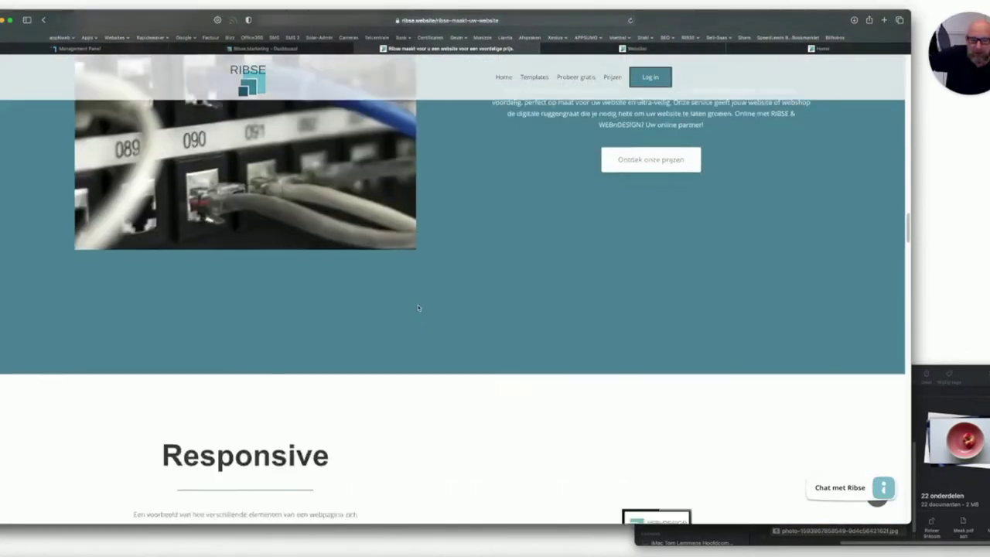
scroll(409, 302, down, 10)
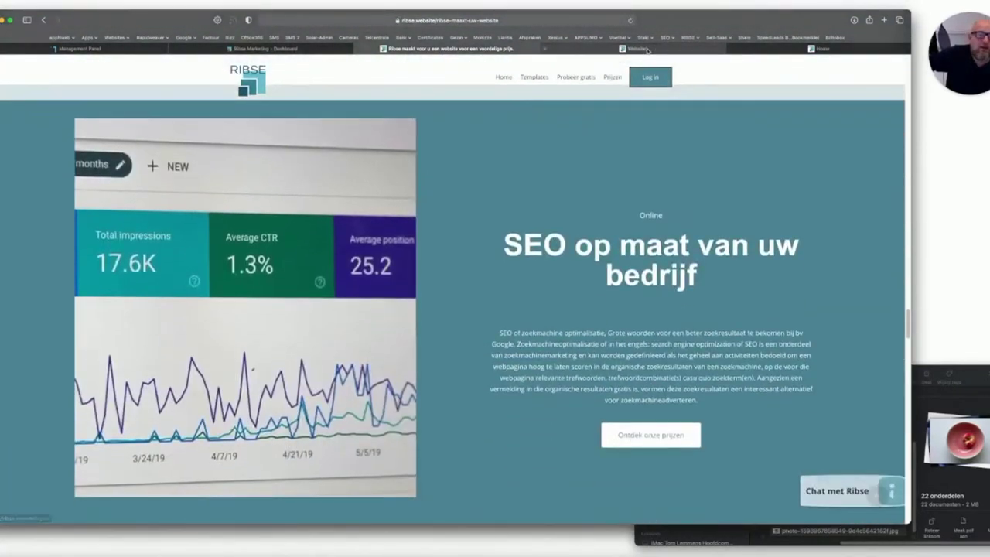
click(635, 48)
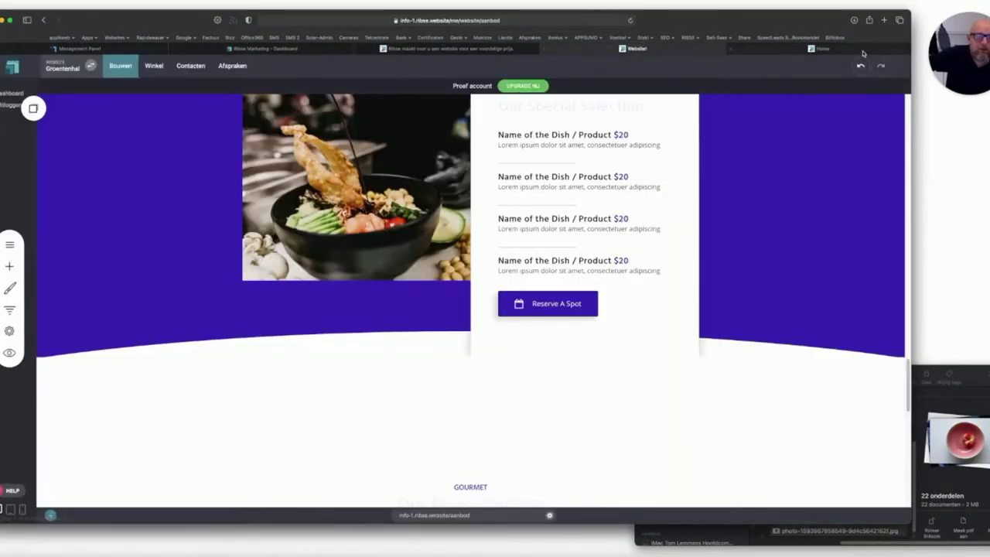
Return to the RIBSE homepage and open Prijzen with the yearly €9,5, €16,5 and €19,5 plans.
click(821, 47)
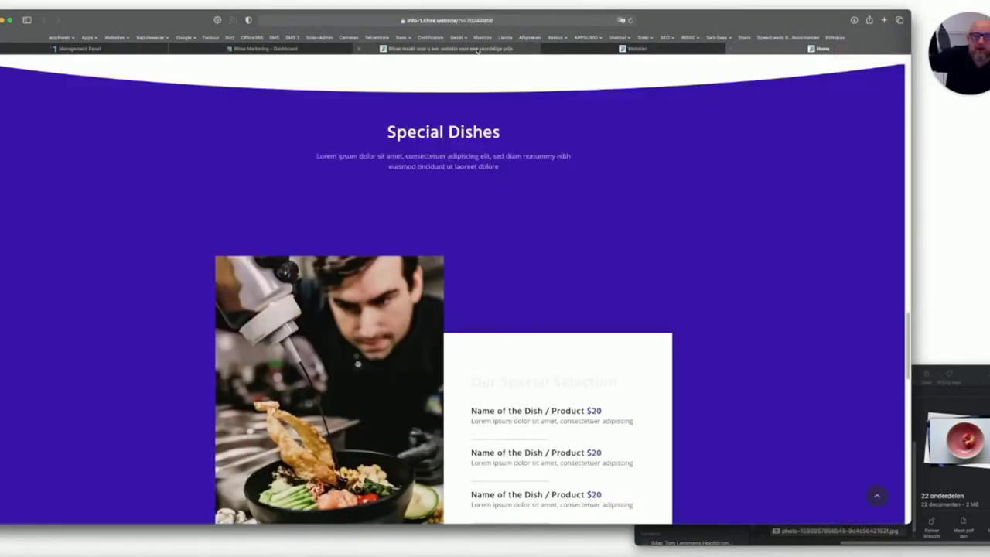
click(477, 49)
click(504, 77)
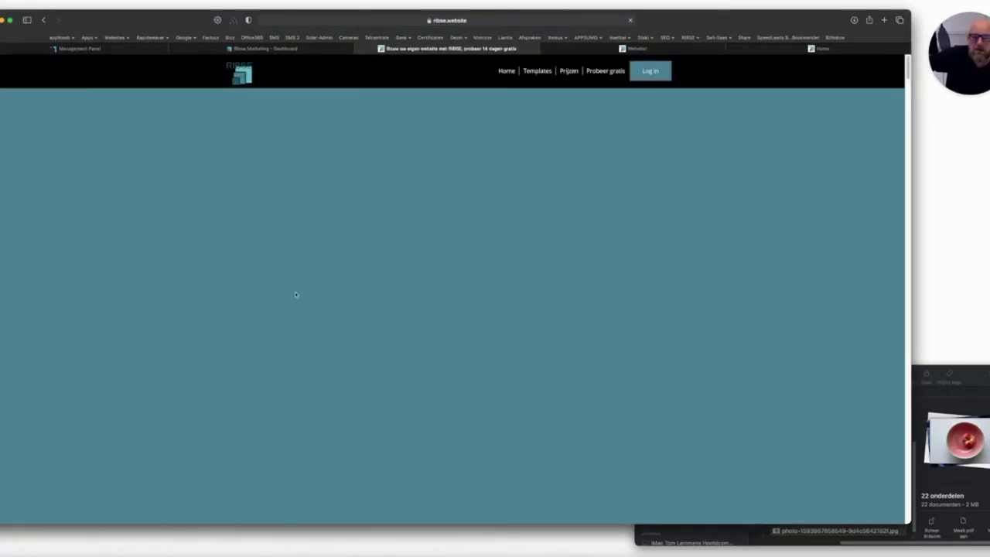
scroll(274, 290, down, 5)
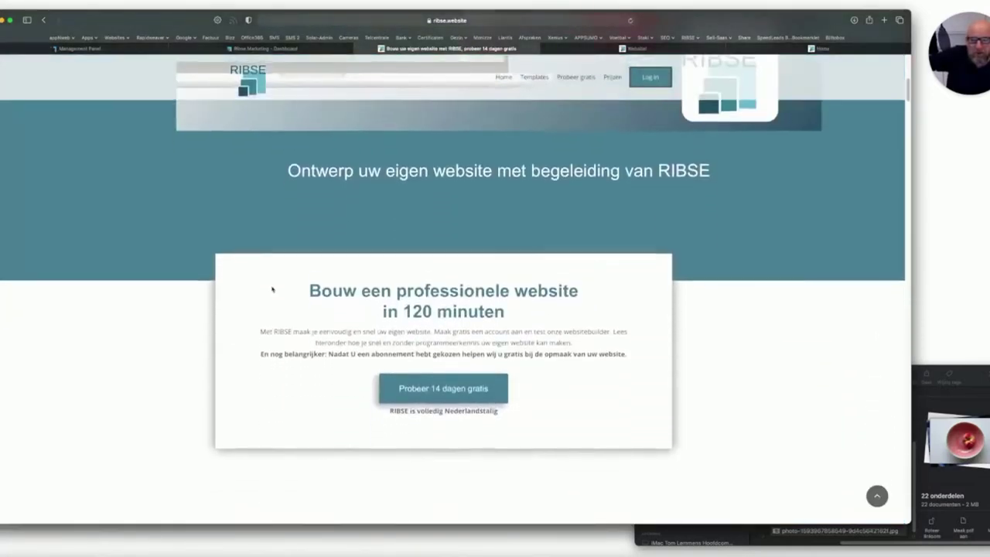
scroll(272, 289, down, 5)
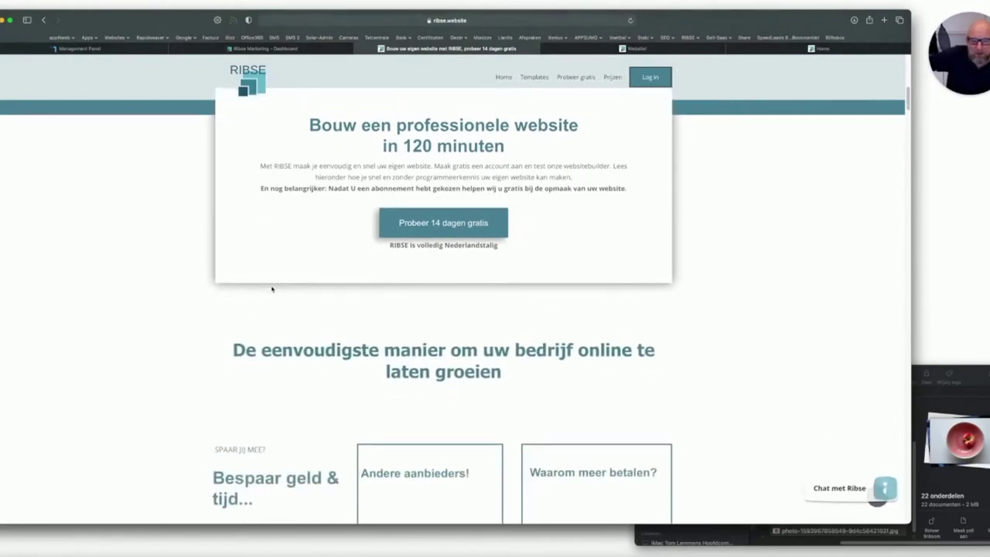
scroll(272, 289, down, 2)
scroll(272, 288, up, 5)
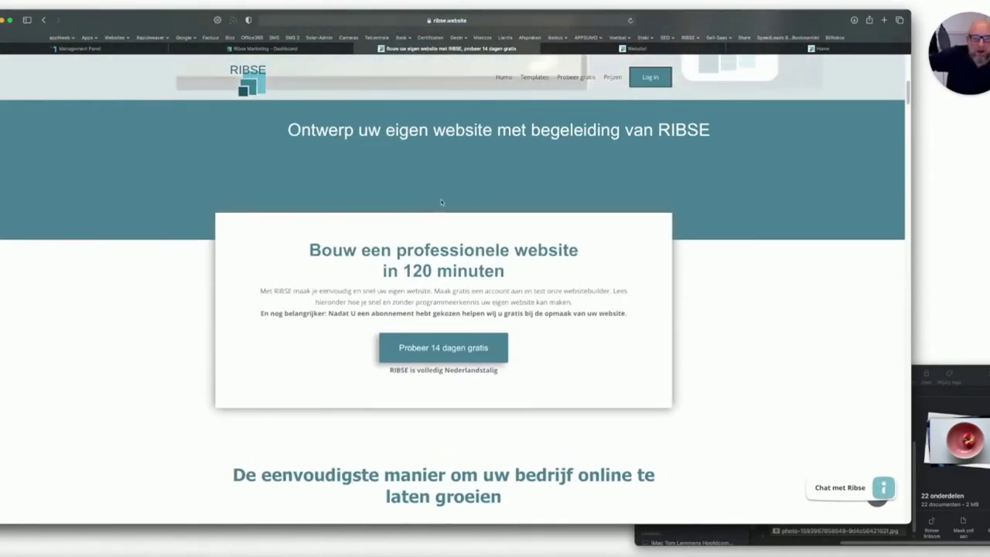
mouse_move(609, 78)
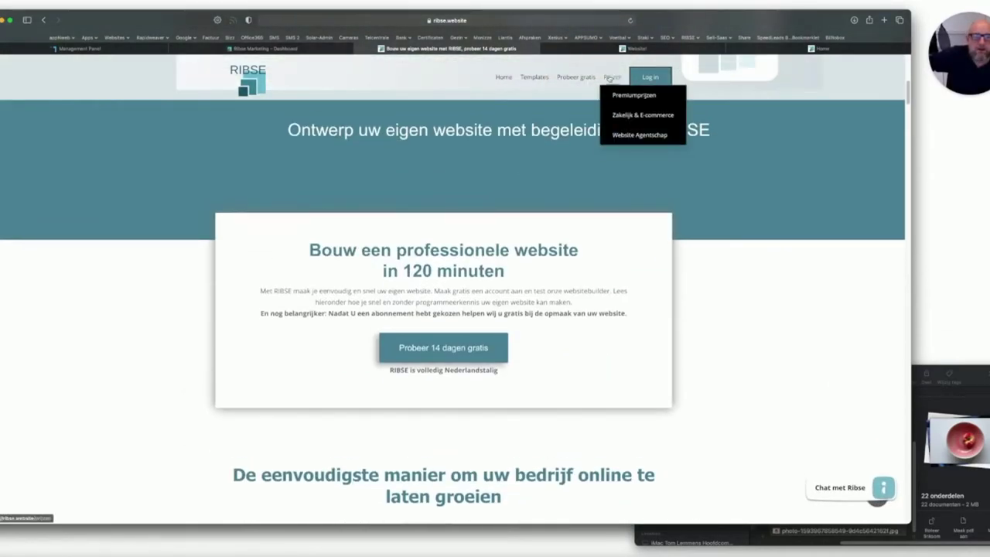
click(609, 78)
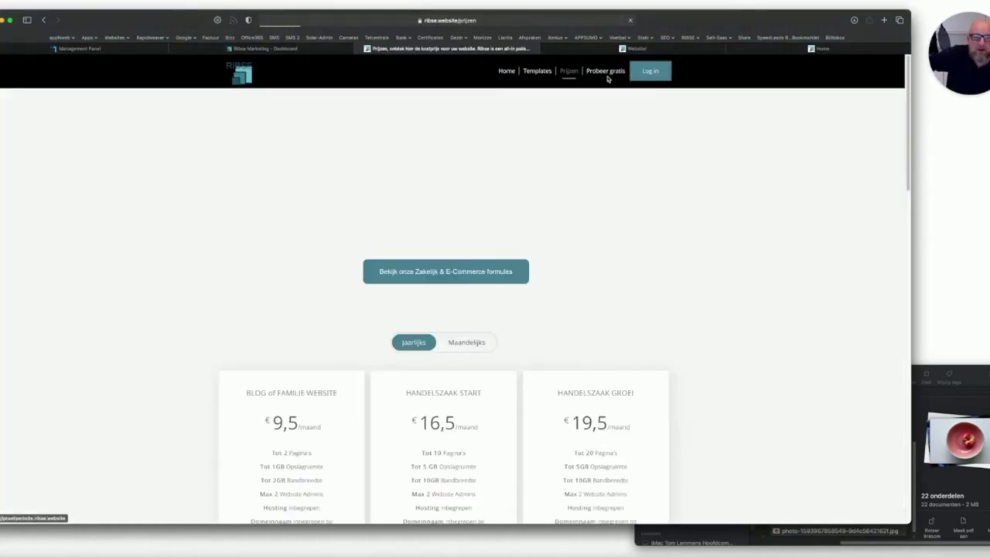
Scroll through the Prijzen pricing page, then return to the builder's Groentenhal Aanbod page.
scroll(259, 246, down, 5)
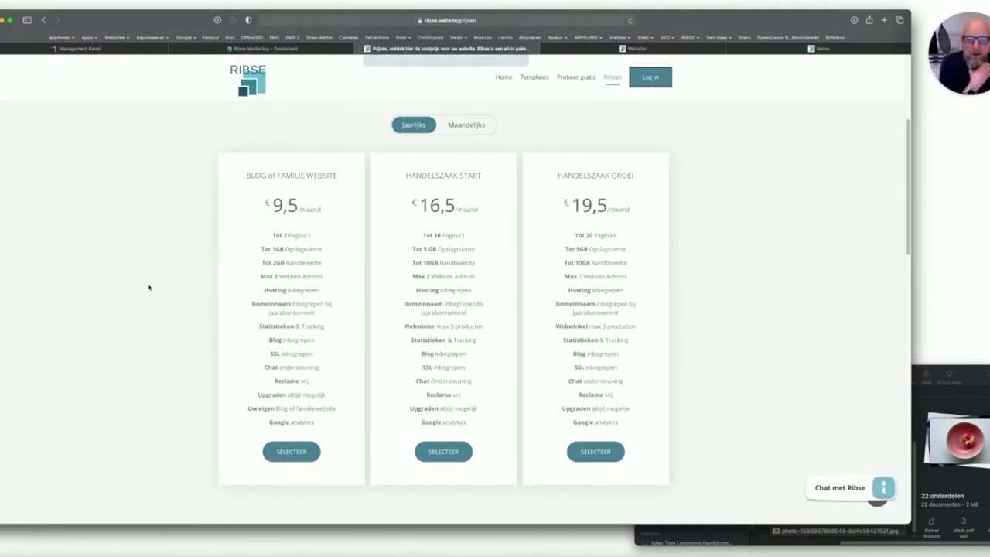
scroll(153, 296, down, 5)
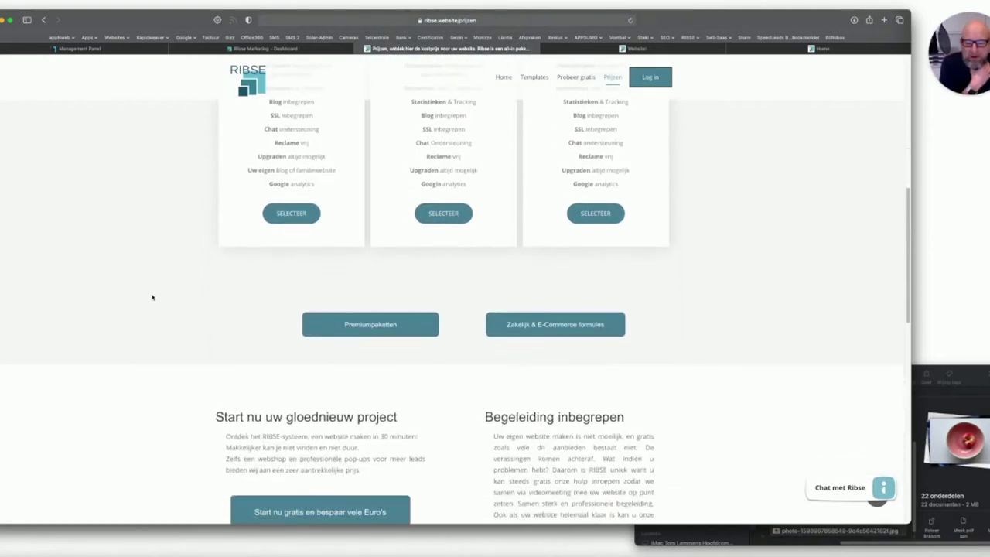
scroll(152, 297, down, 2)
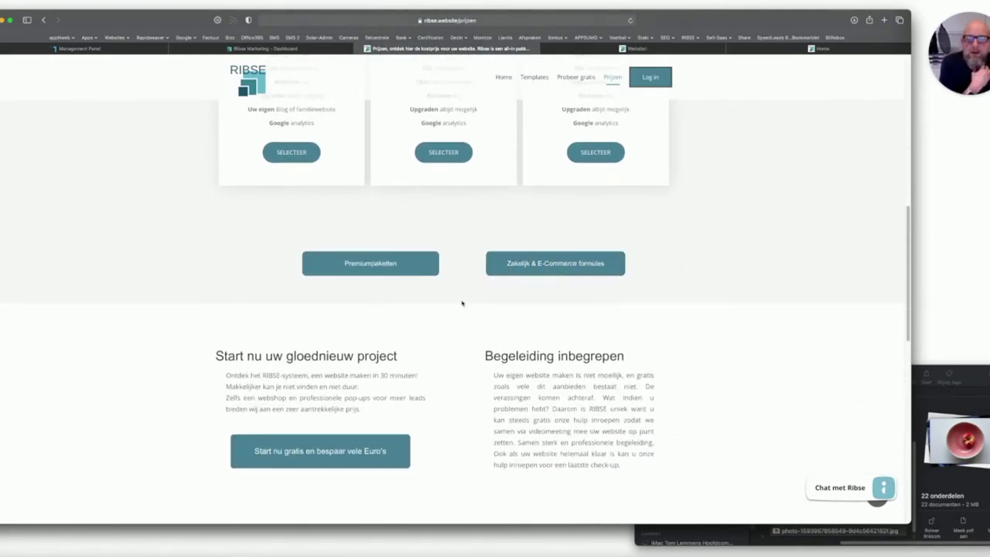
scroll(393, 319, up, 5)
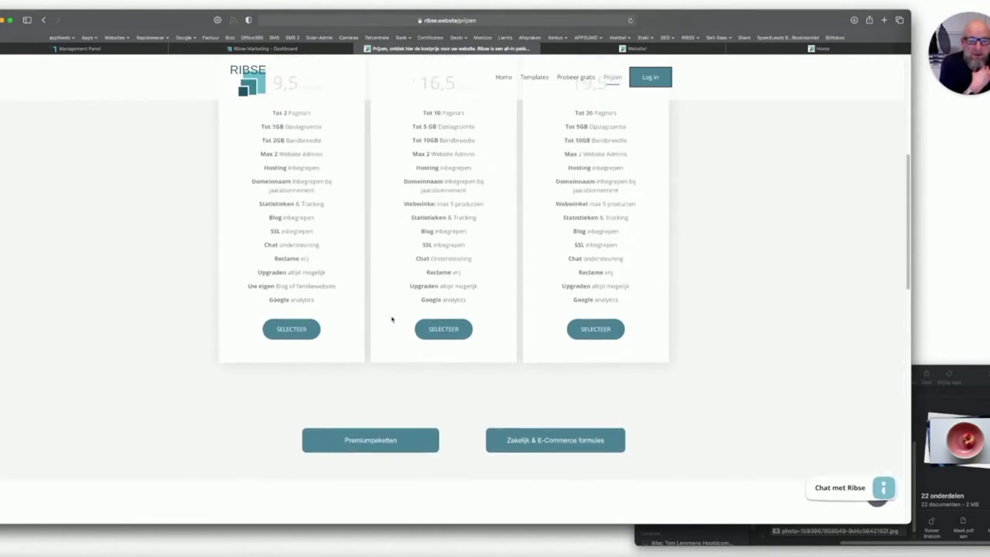
scroll(392, 320, up, 3)
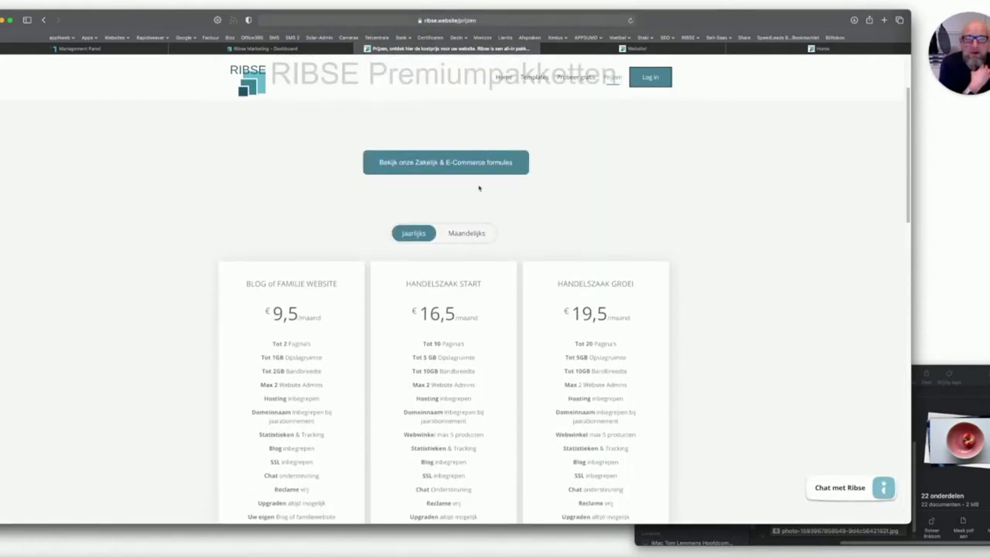
click(636, 48)
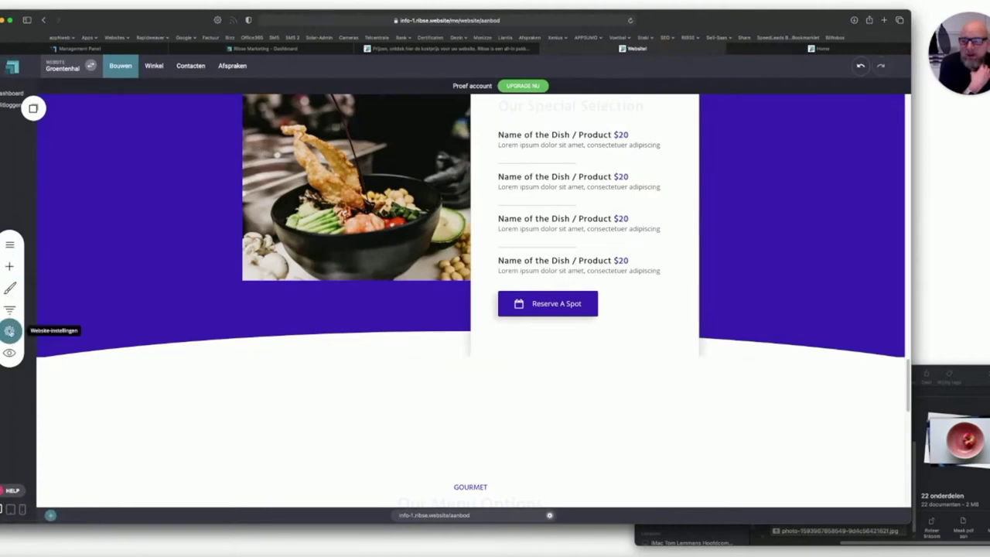
In the website settings, keep Nederlandse as the website language under Taal en tijd.
click(10, 331)
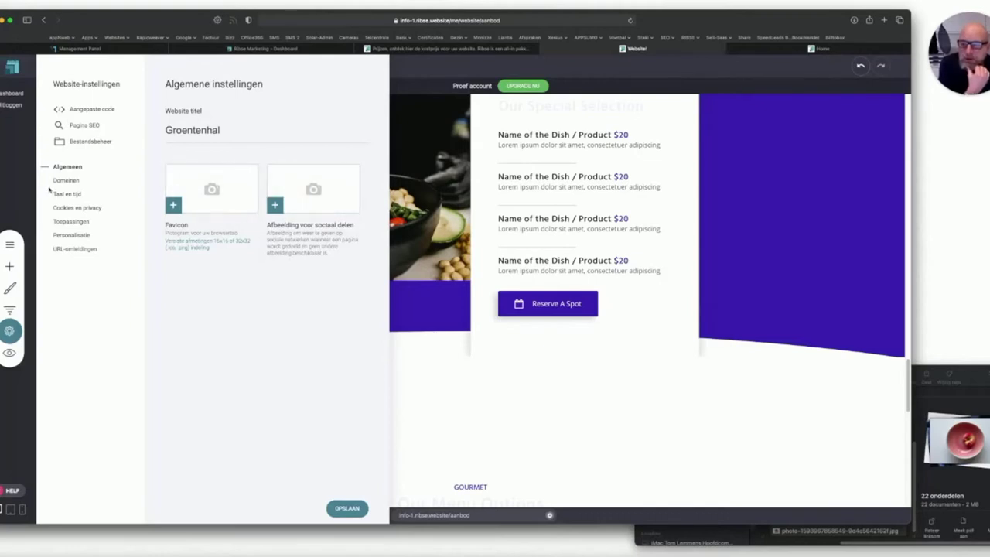
click(68, 194)
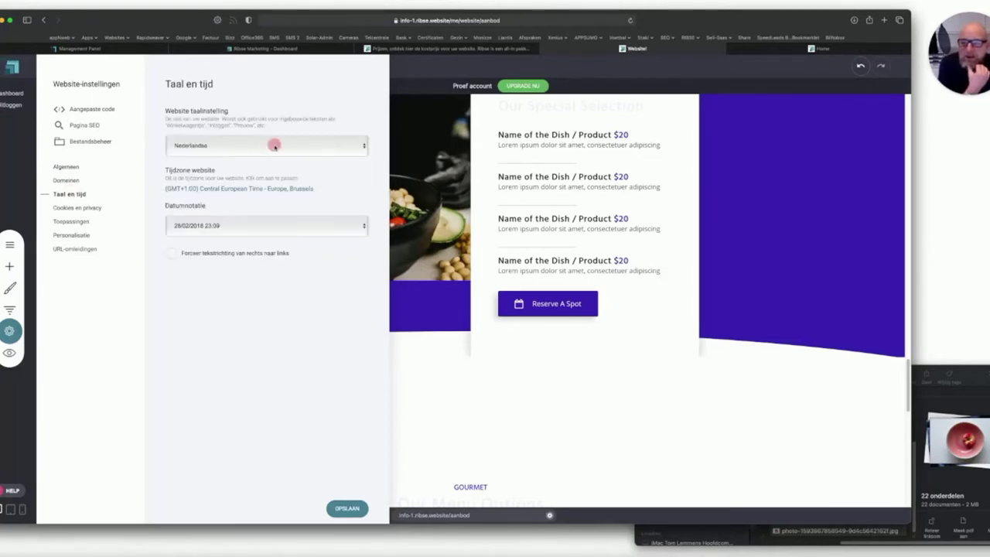
click(274, 144)
click(272, 141)
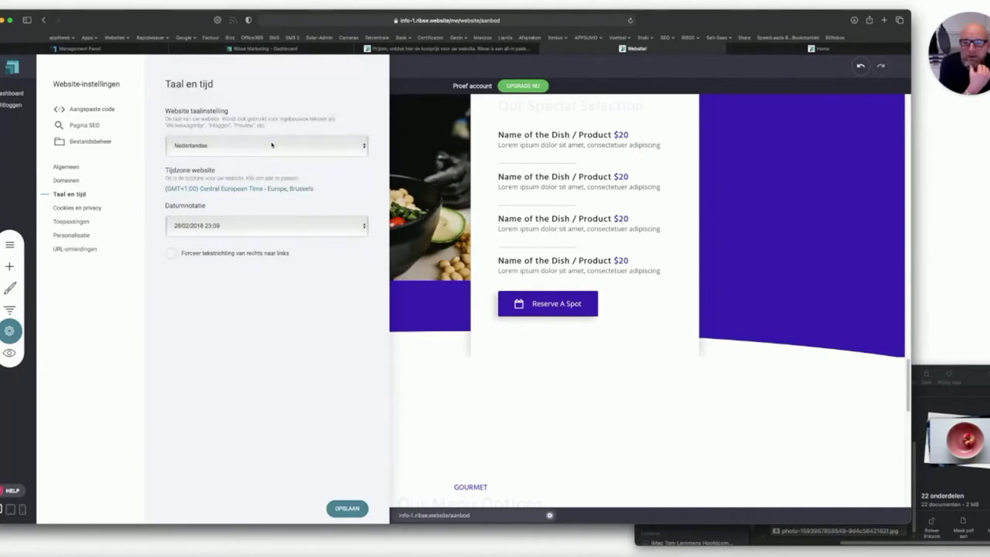
Review the Cookies en privacy and Toepassingen settings and the available apps, ending on Domeinen.
click(90, 207)
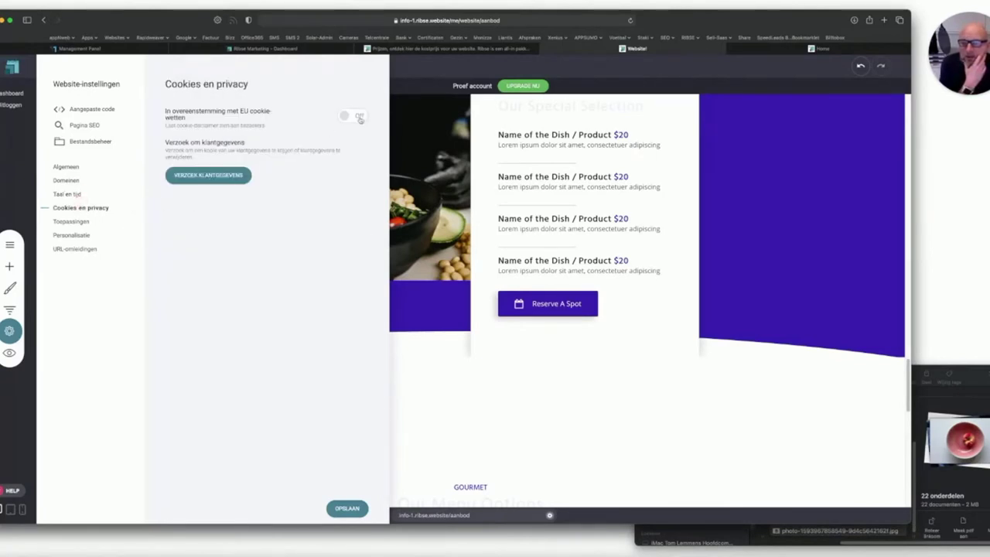
click(75, 221)
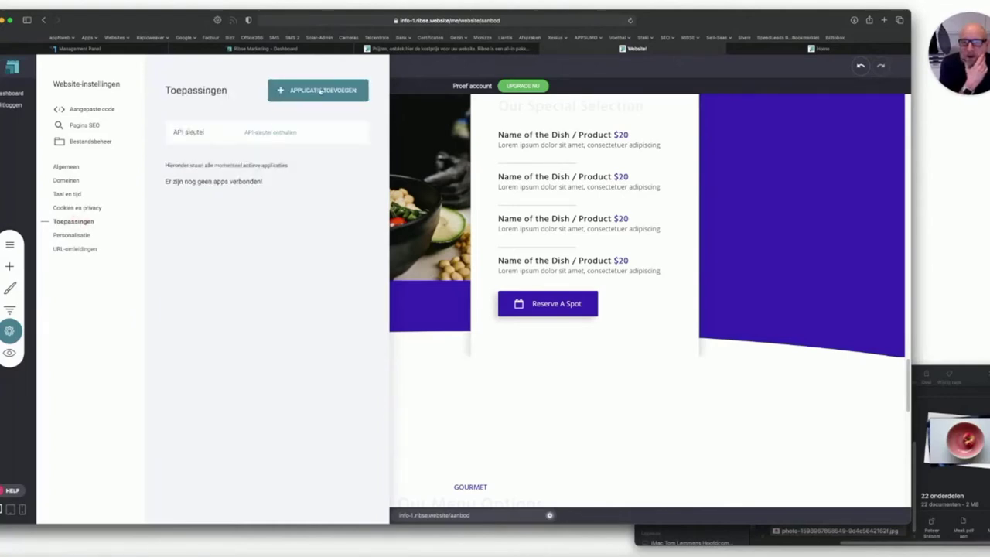
click(313, 90)
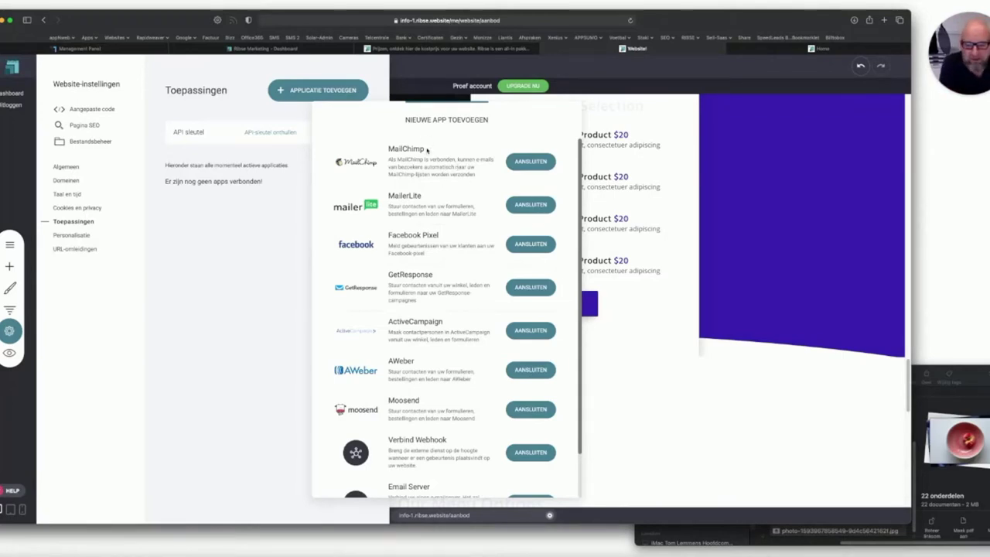
scroll(440, 338, down, 3)
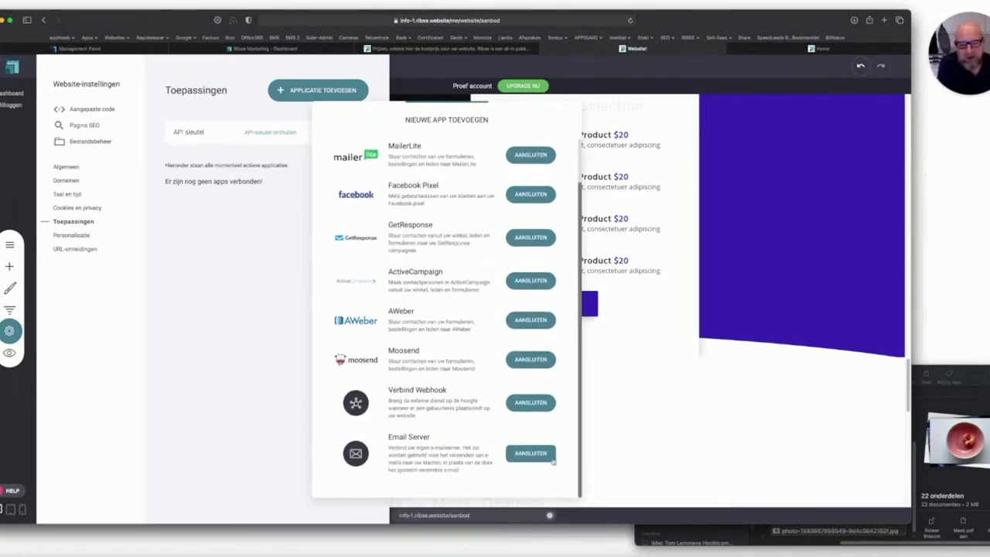
click(235, 283)
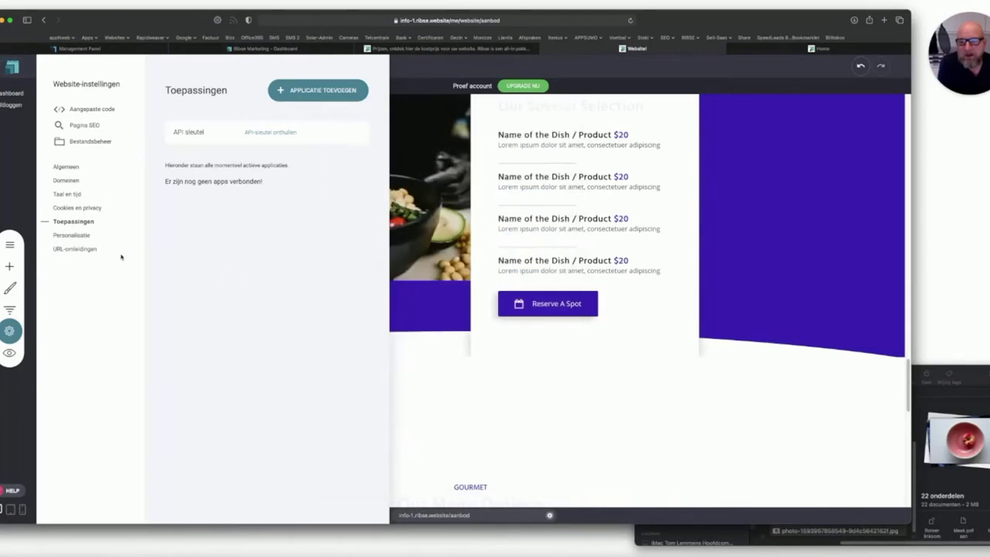
click(67, 180)
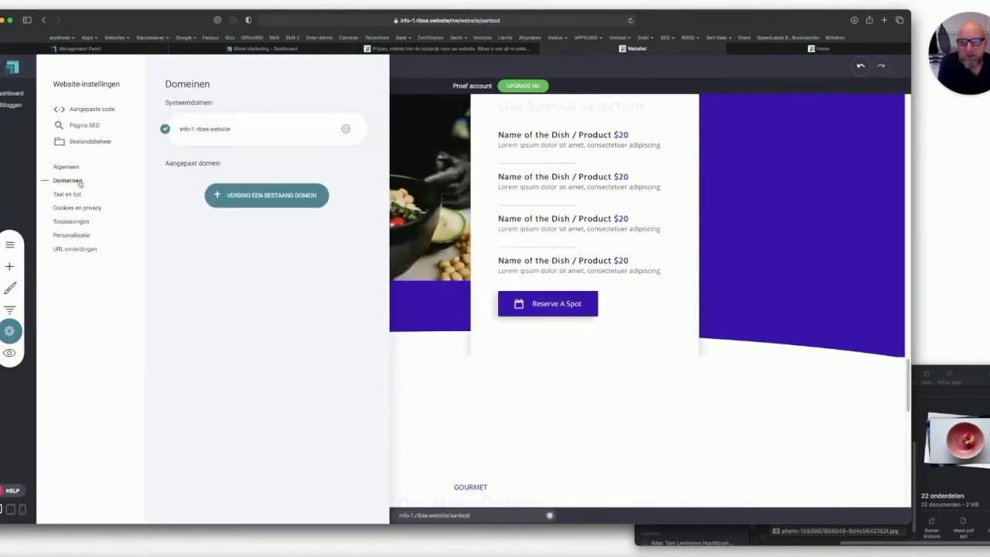
Try connecting the existing domain ribse.one and dismiss the domain-already-connected error.
click(258, 195)
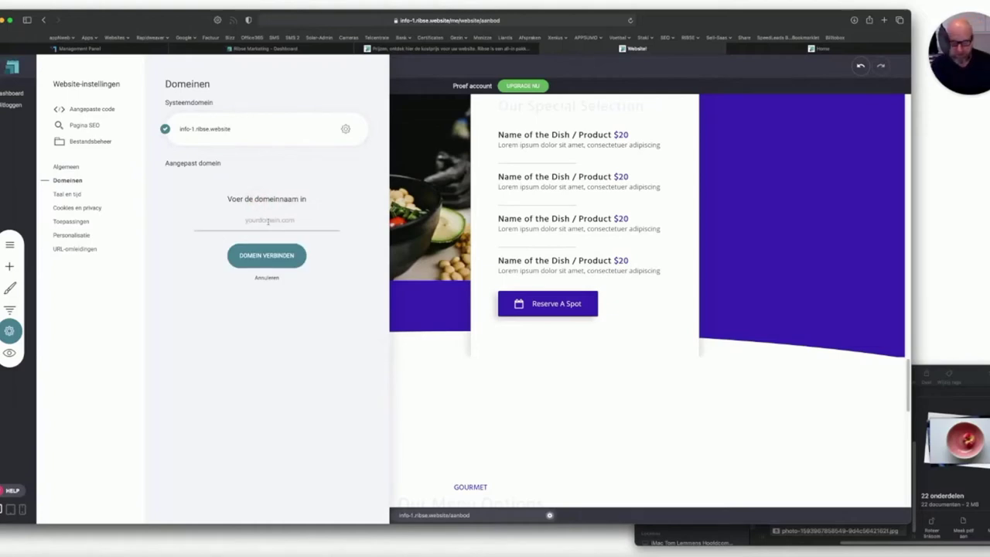
key(shift+semicolon)
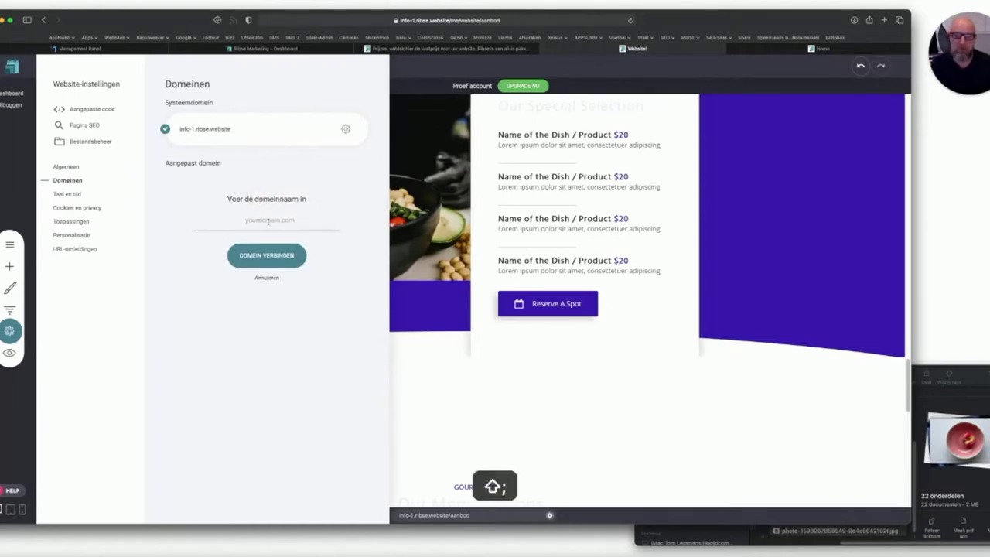
click(267, 221)
text(ribse.on)
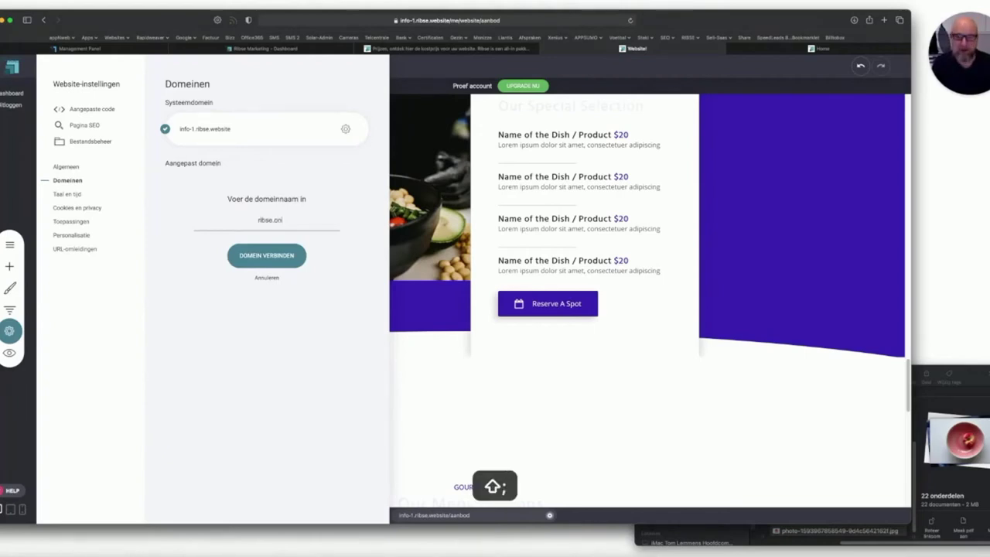
text(e)
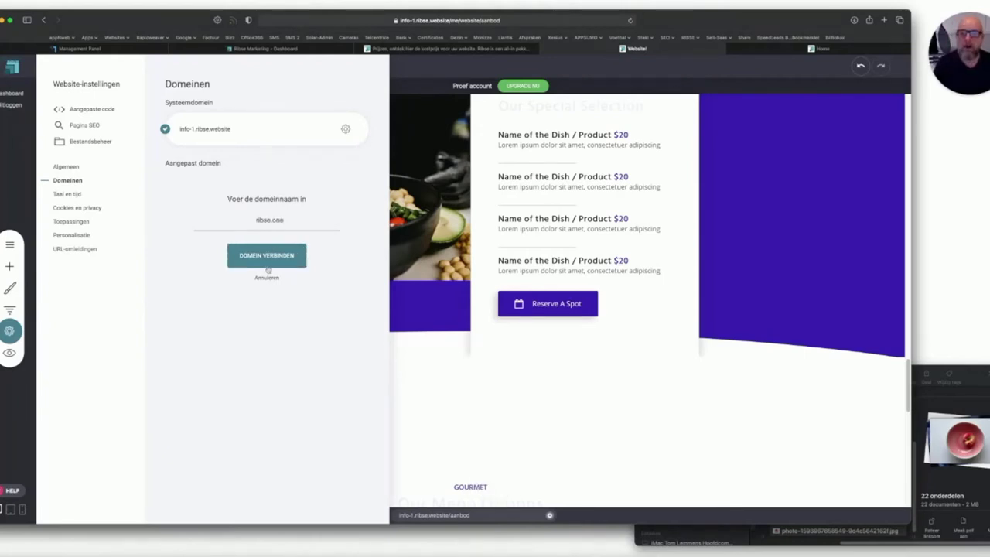
click(267, 262)
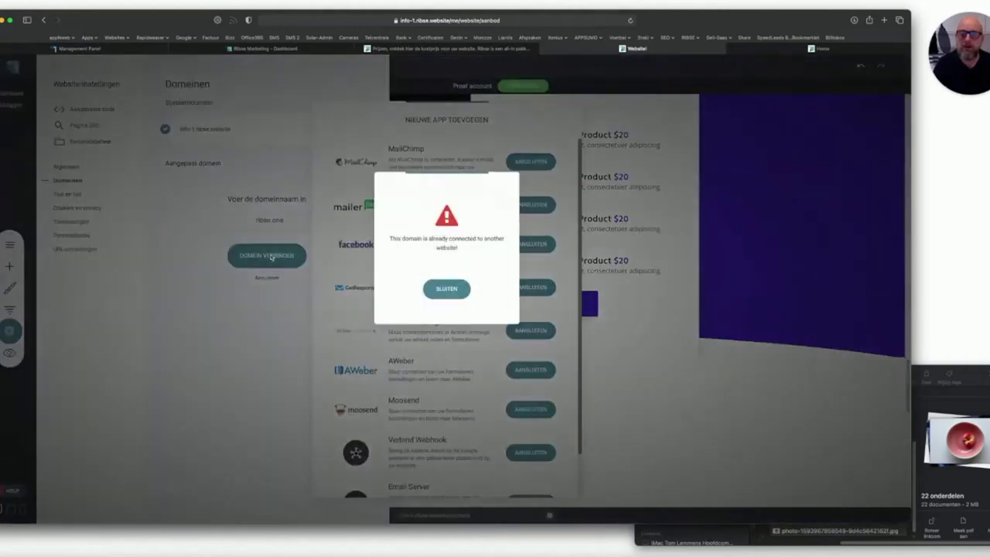
click(446, 289)
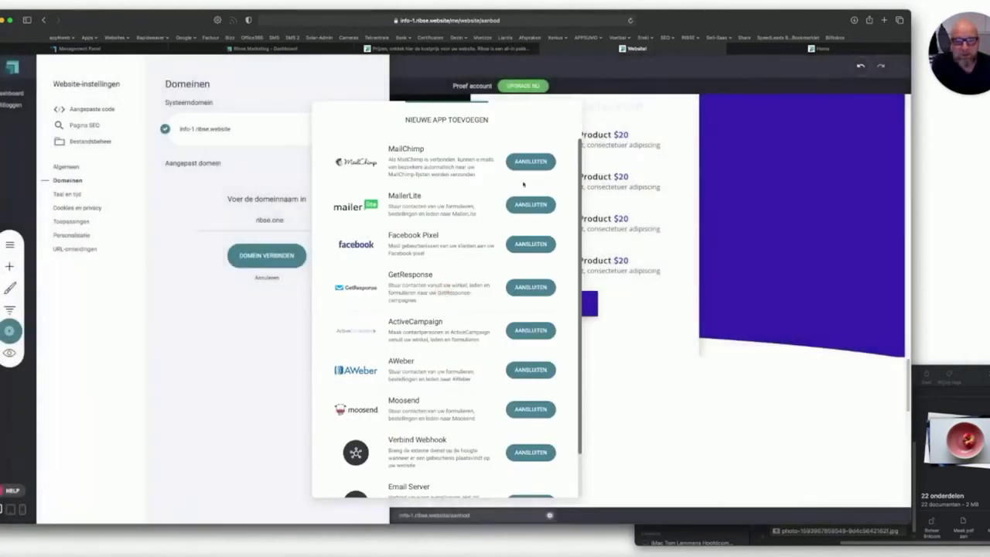
click(255, 246)
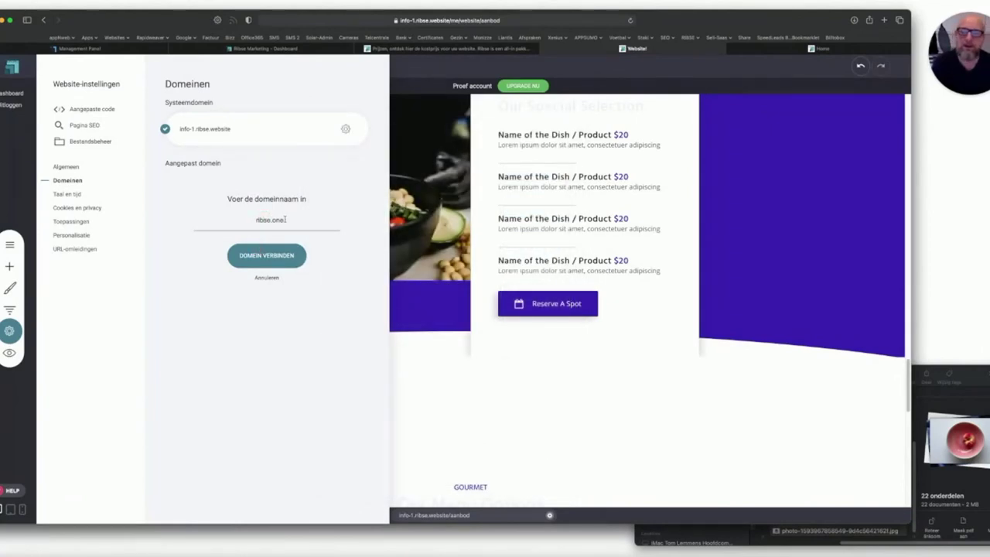
Correct the domain to ribse.be, connect it, and review its DNS instructions.
drag(271, 220, 309, 217)
text(be)
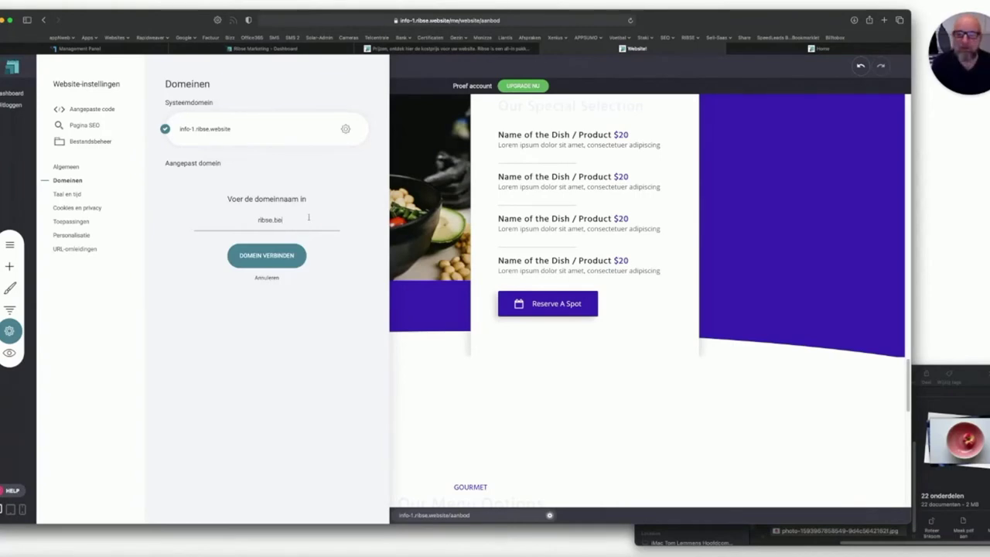
click(265, 256)
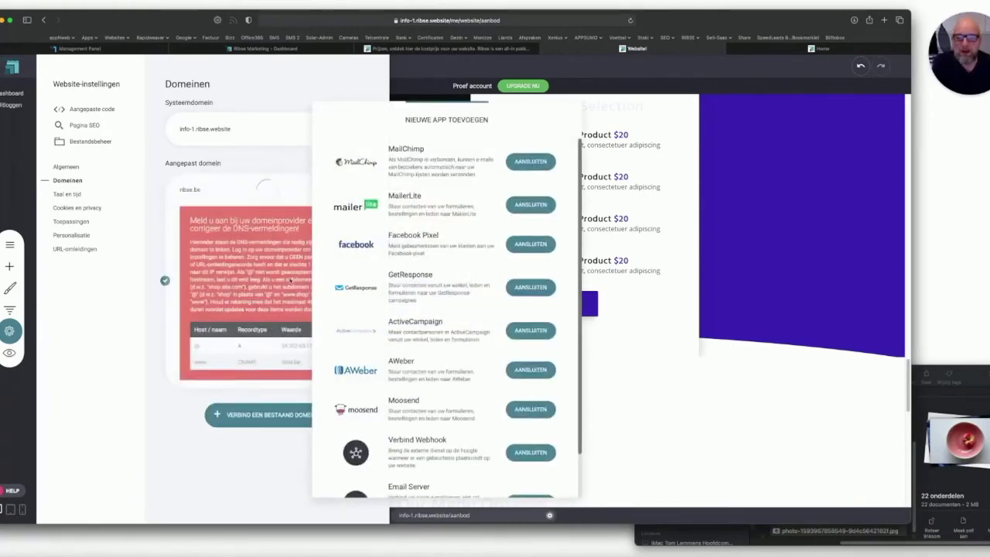
click(272, 276)
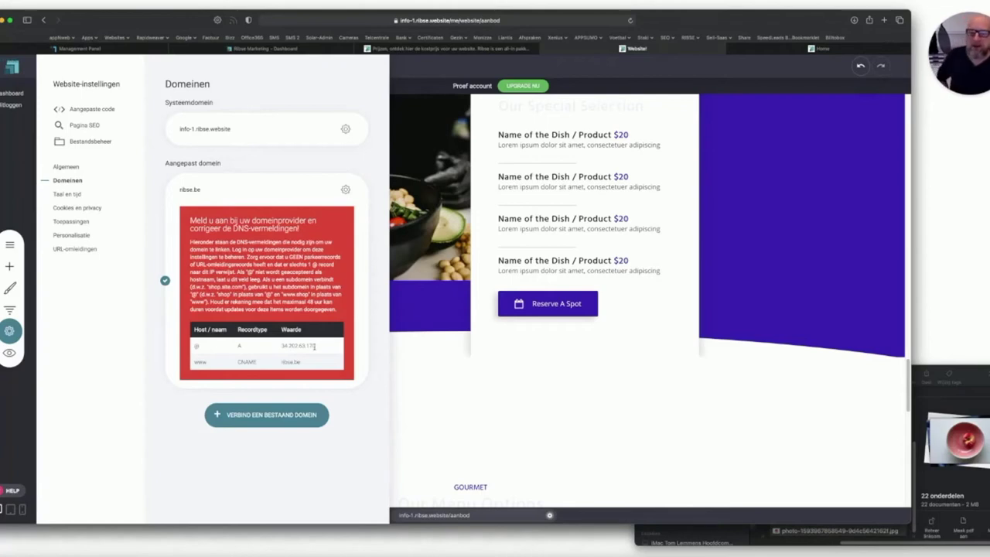
click(344, 189)
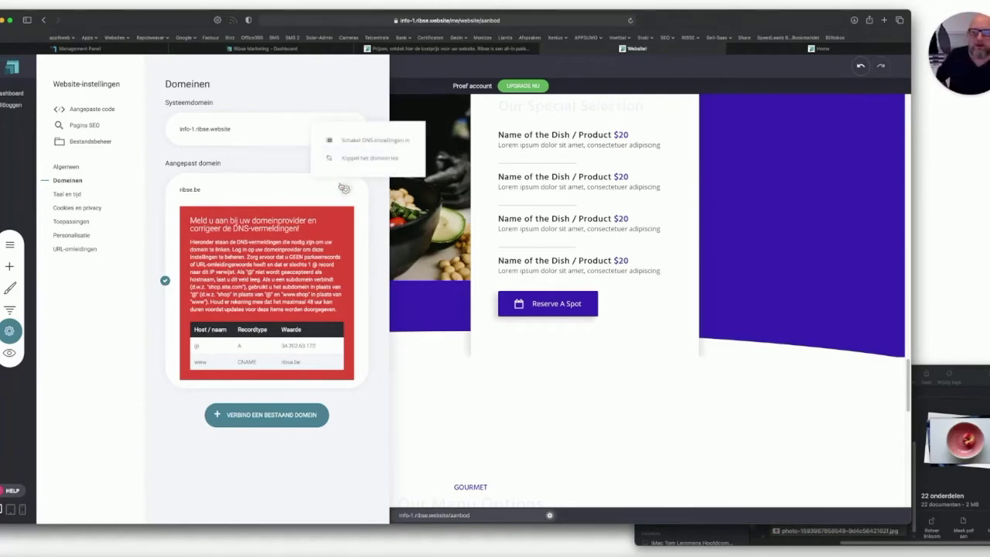
click(286, 159)
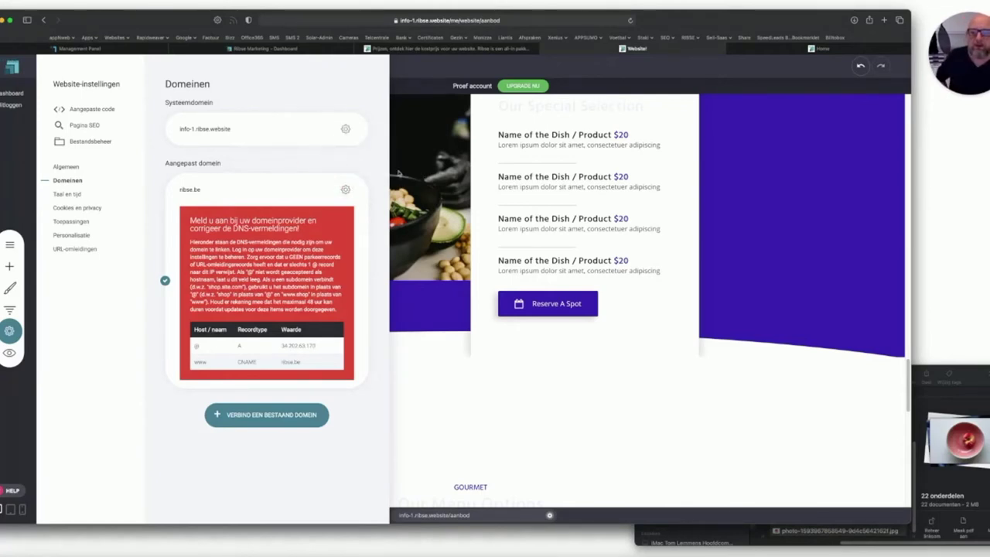
Close Website-instellingen and return to the Aanbod page's service cards and Titel block.
click(420, 173)
scroll(359, 265, down, 8)
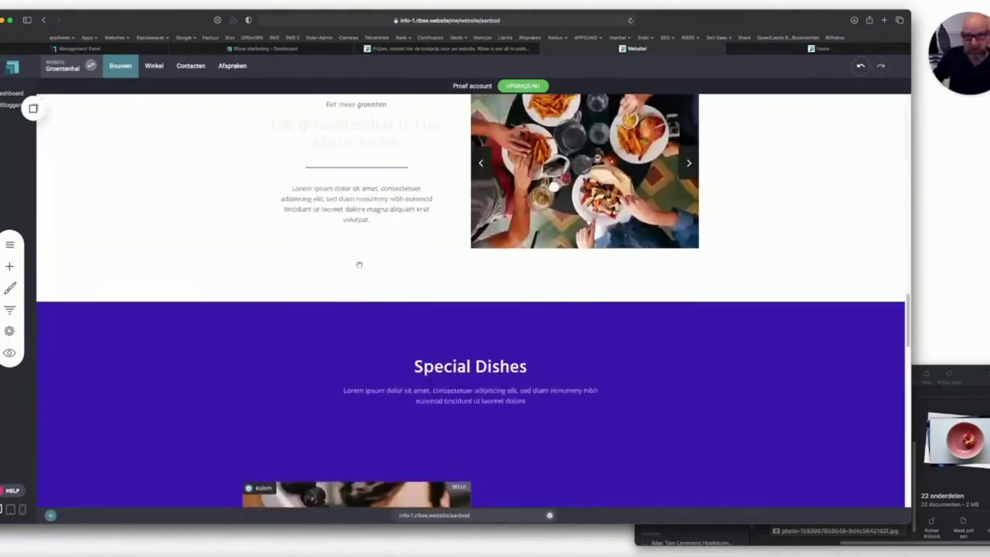
scroll(359, 264, up, 3)
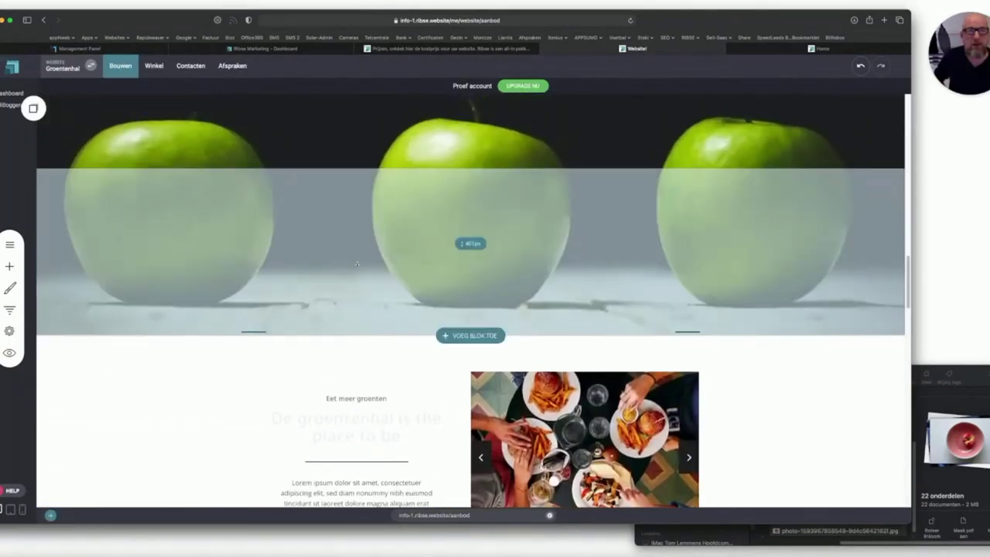
scroll(357, 264, up, 15)
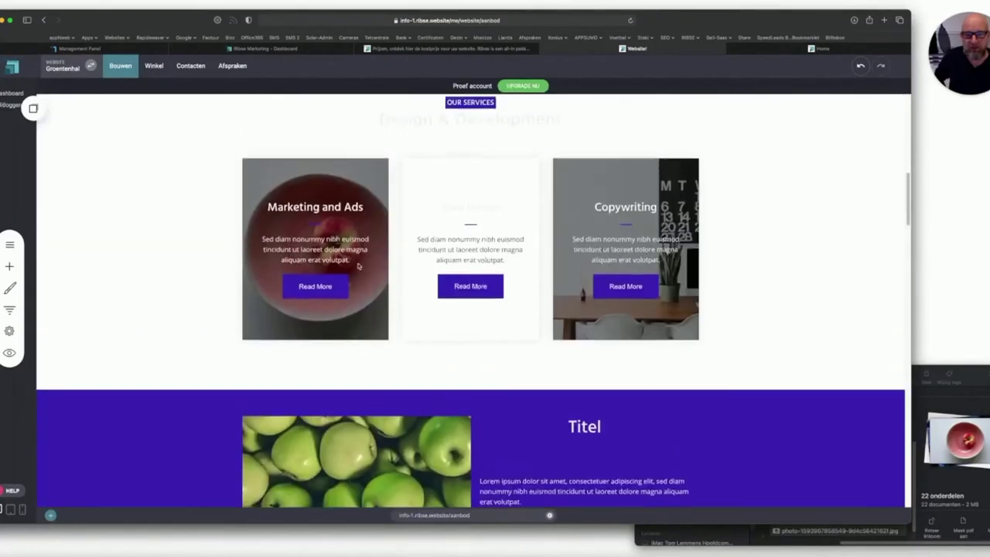